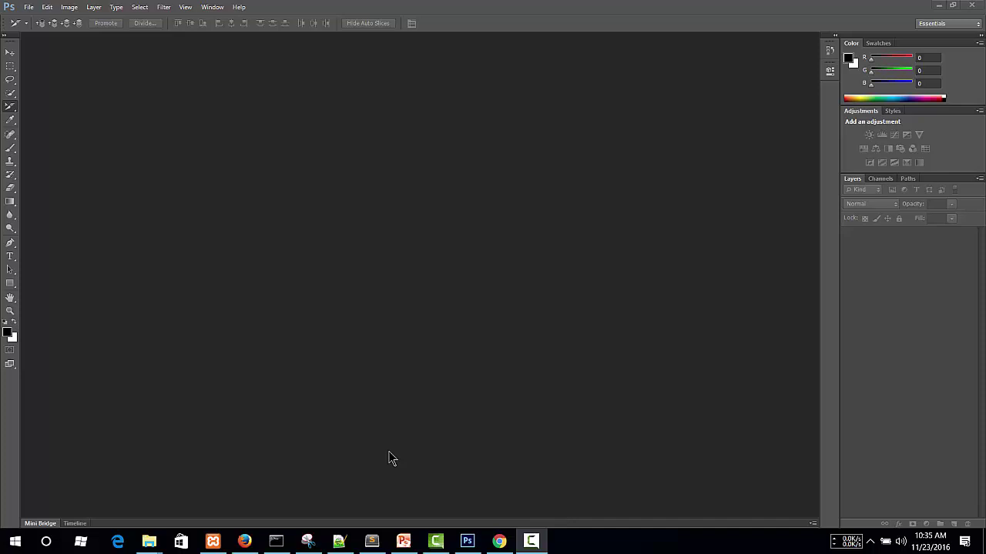
Step: Switch to Sublime Text and review the notes' opening lines on the PSD format, its designer and the customer
{"action": "left_click", "coordinate": [372, 542]}
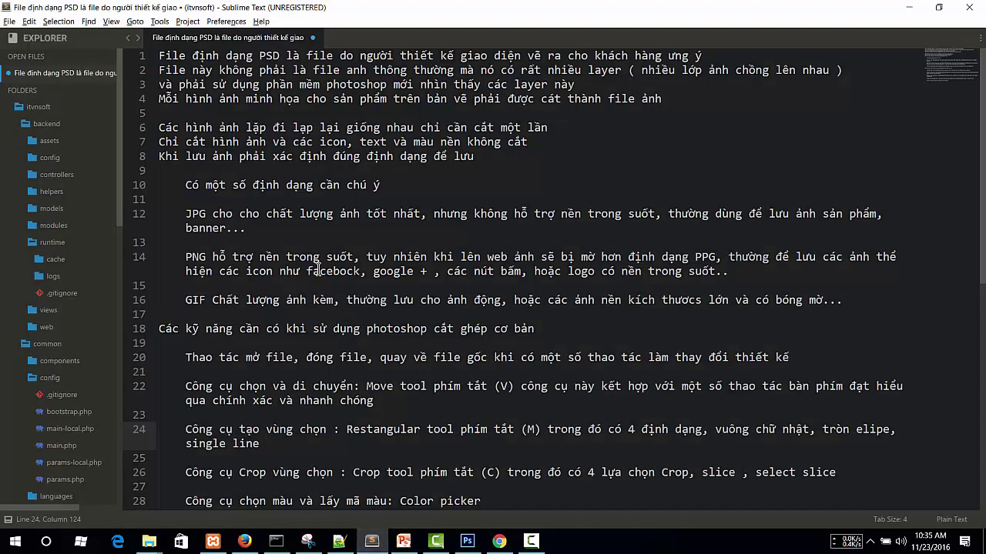
{"action": "double_click", "coordinate": [324, 55]}
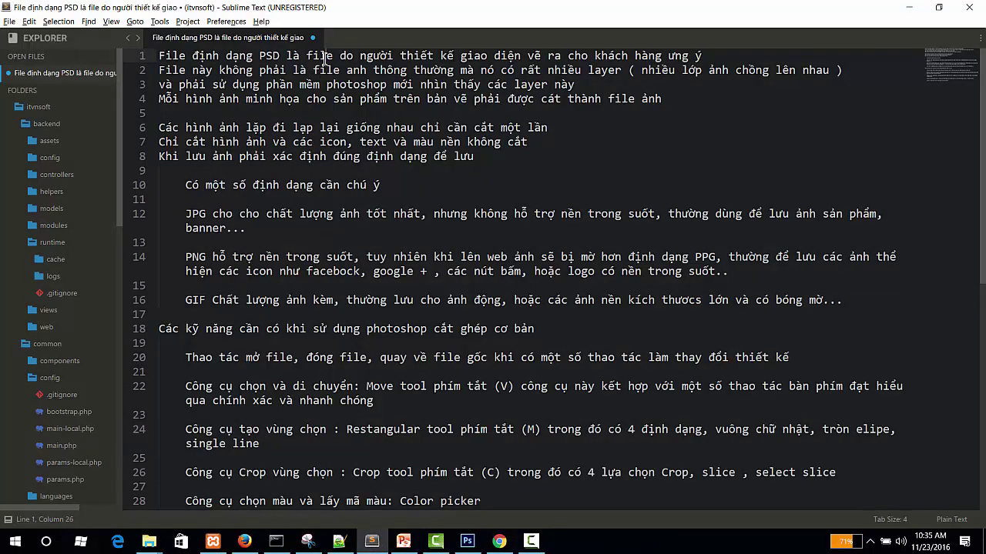
{"action": "double_click", "coordinate": [275, 55]}
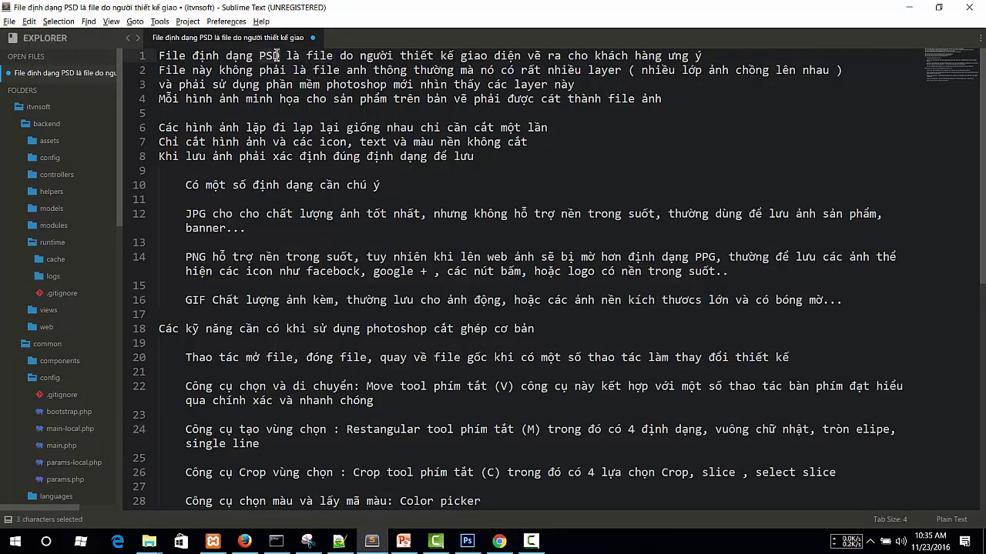
{"action": "double_click", "coordinate": [363, 84]}
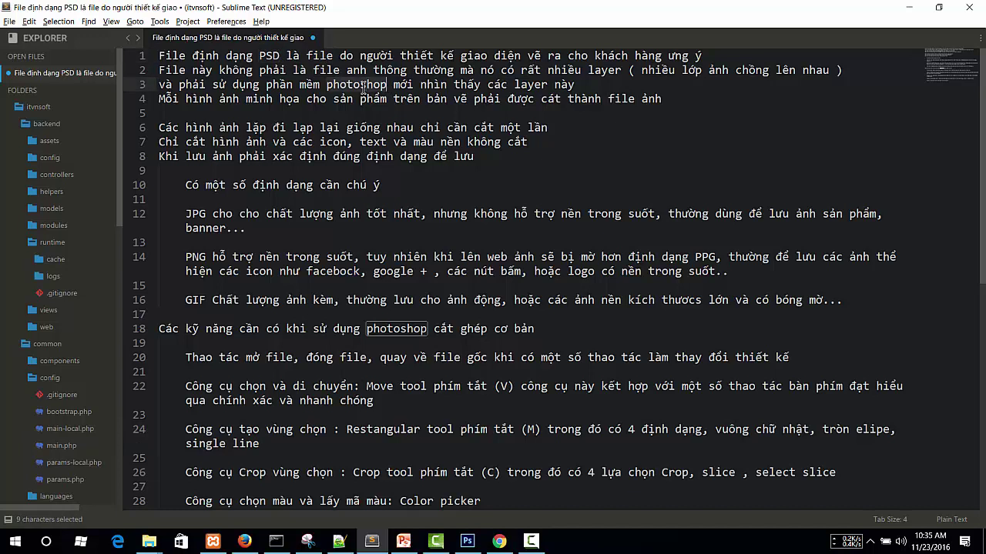
{"action": "left_click", "coordinate": [267, 56]}
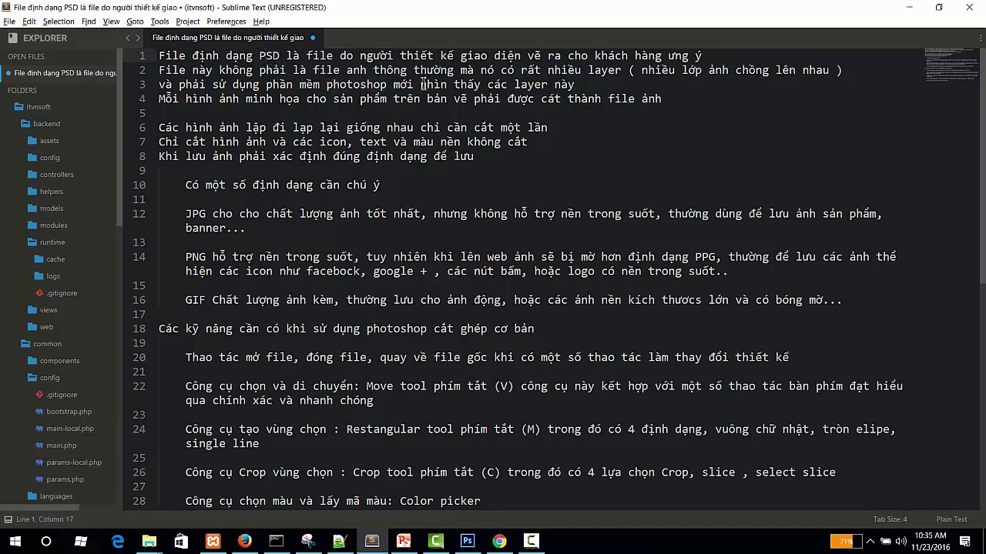
{"action": "double_click", "coordinate": [379, 56]}
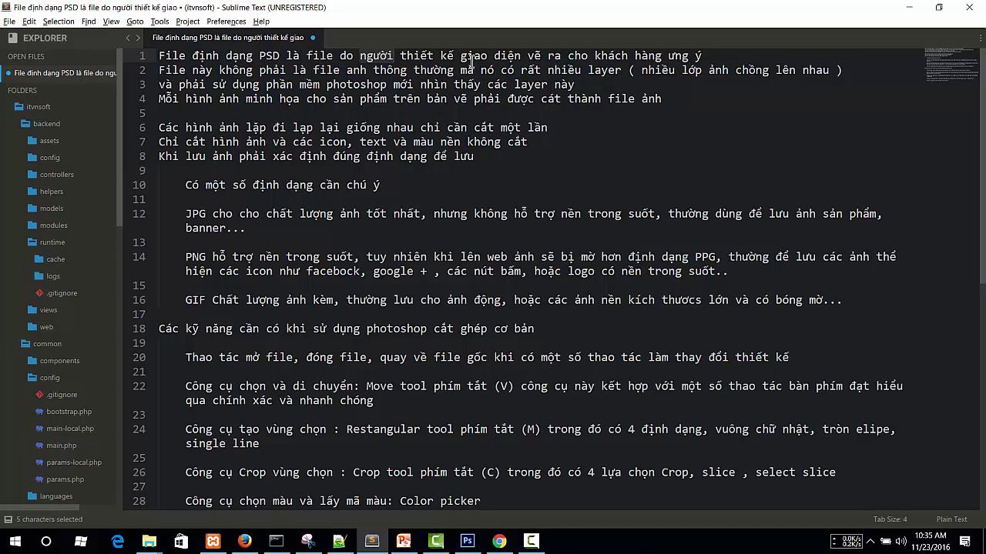
{"action": "double_click", "coordinate": [610, 56]}
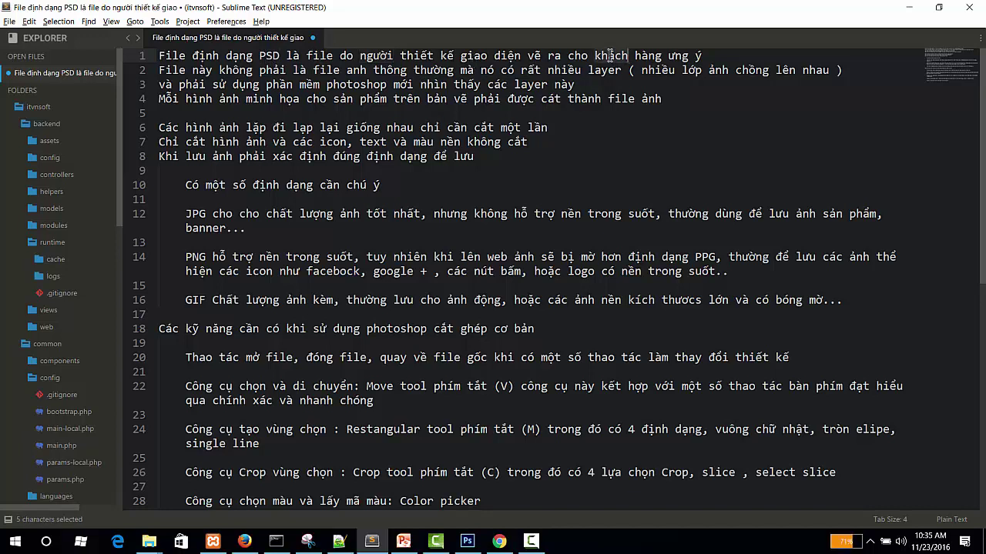
{"action": "left_click", "coordinate": [654, 55]}
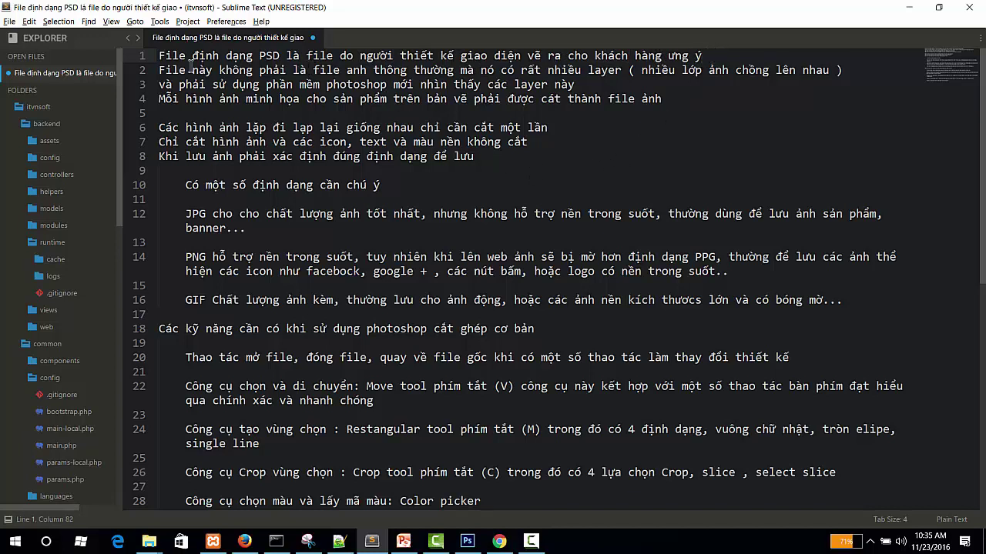
Step: Read through the notes on PSD layers, the need for Photoshop and the image-cutting rules
{"action": "left_click", "coordinate": [843, 73]}
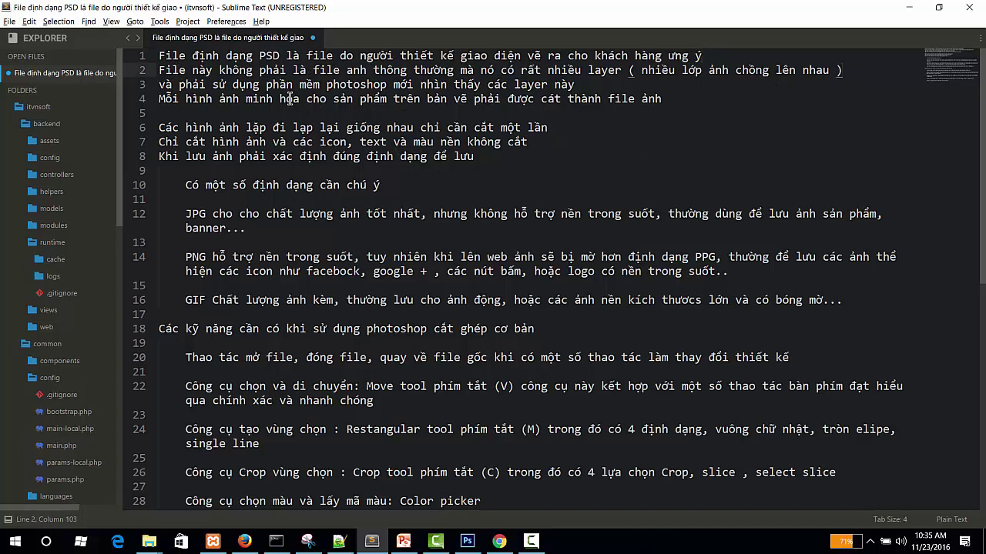
{"action": "left_click", "coordinate": [715, 59]}
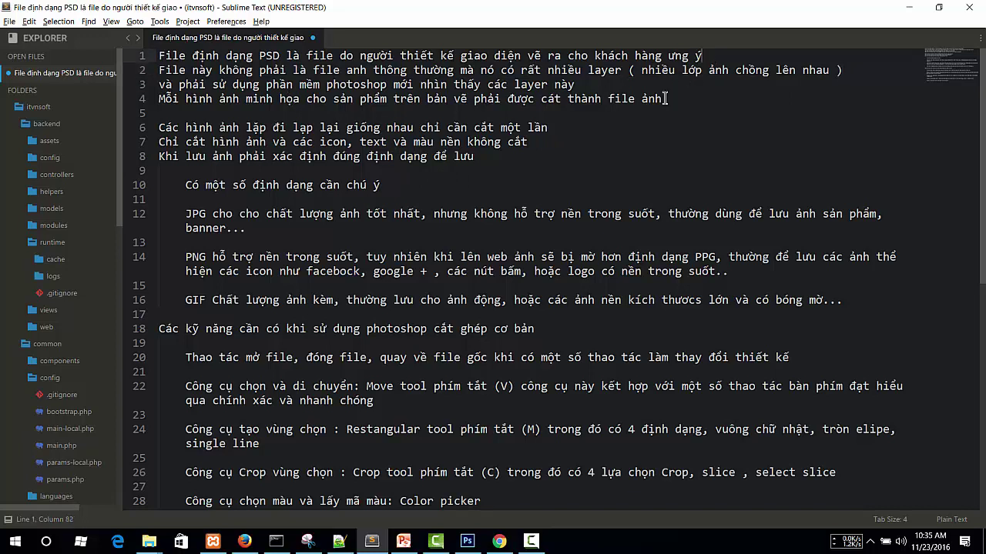
{"action": "left_click", "coordinate": [368, 114]}
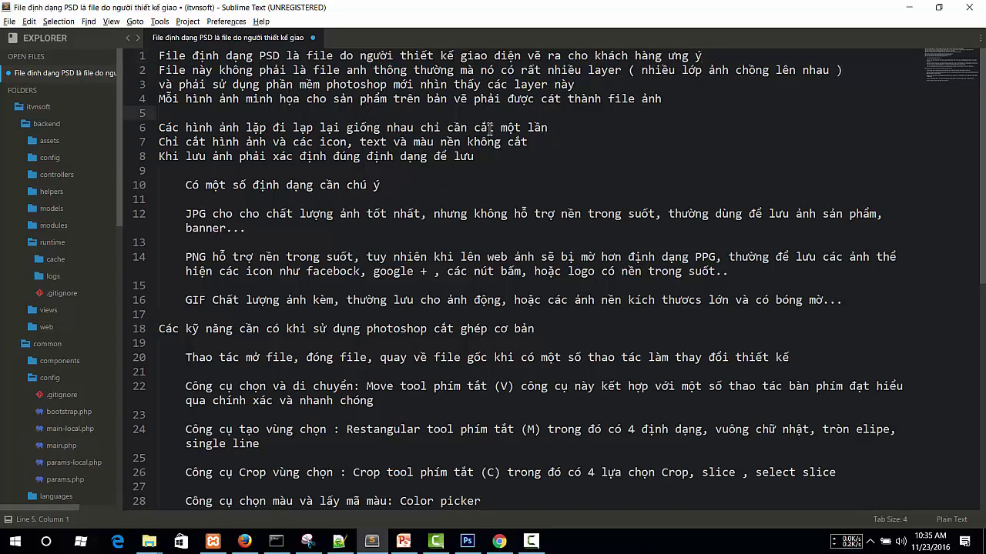
{"action": "left_click", "coordinate": [397, 316]}
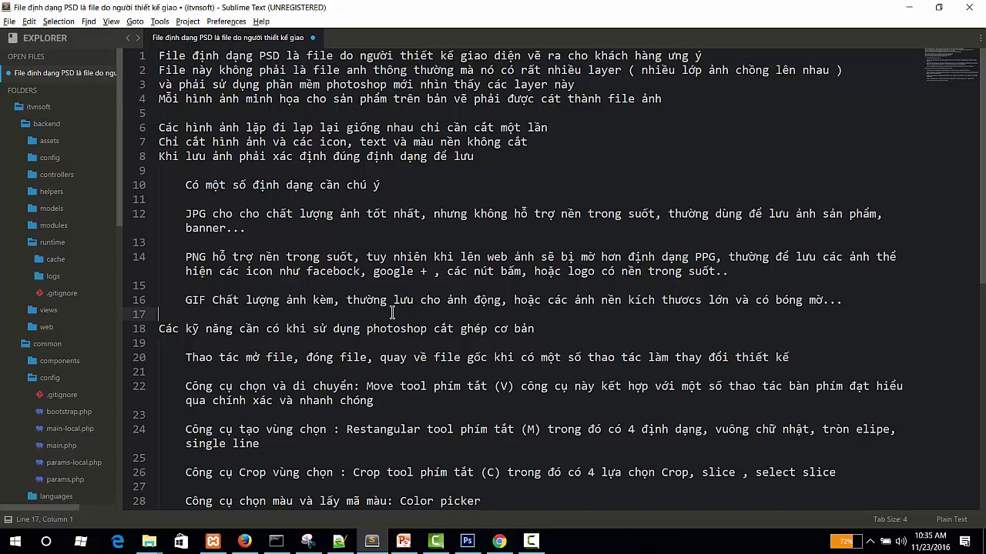
{"action": "left_click", "coordinate": [423, 113]}
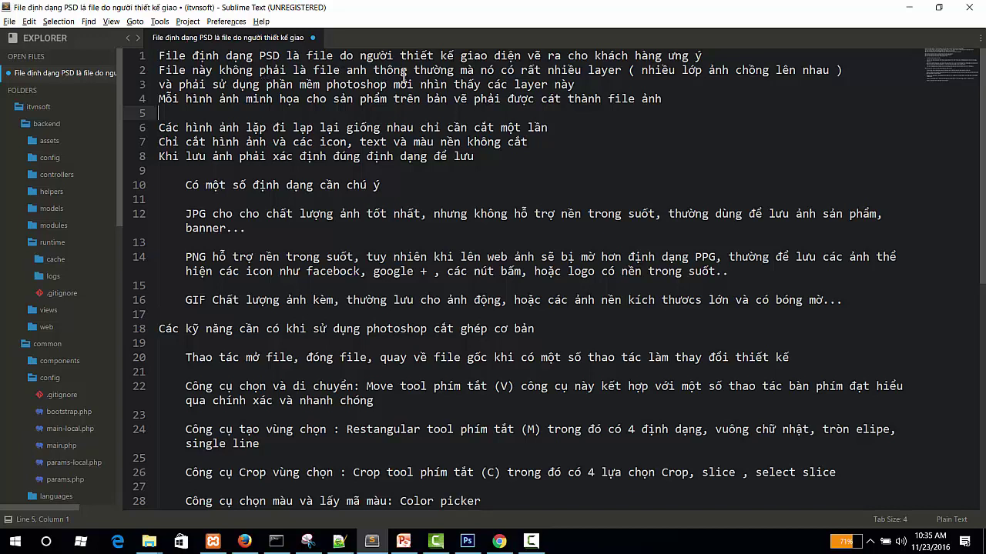
{"action": "left_click", "coordinate": [576, 83]}
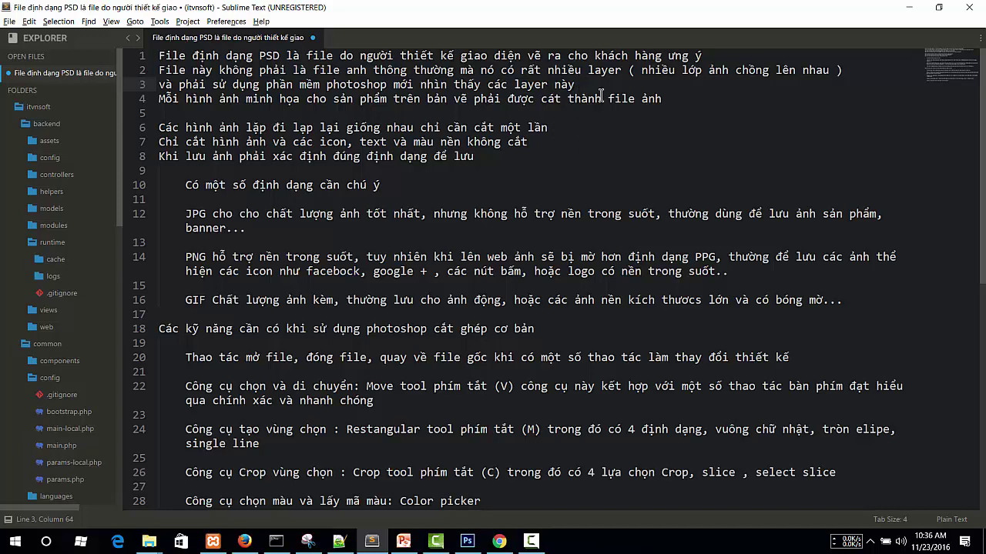
{"action": "double_click", "coordinate": [605, 70]}
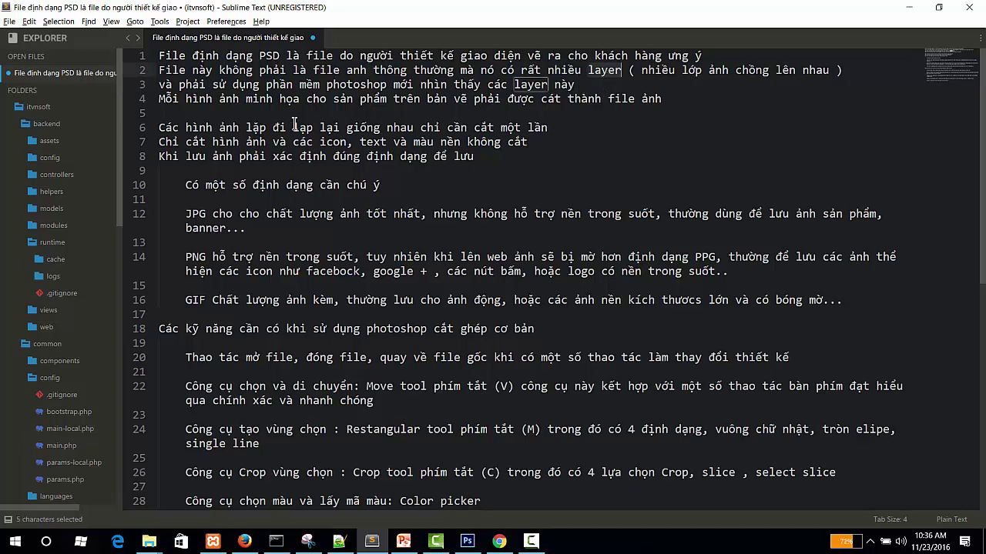
{"action": "double_click", "coordinate": [351, 86]}
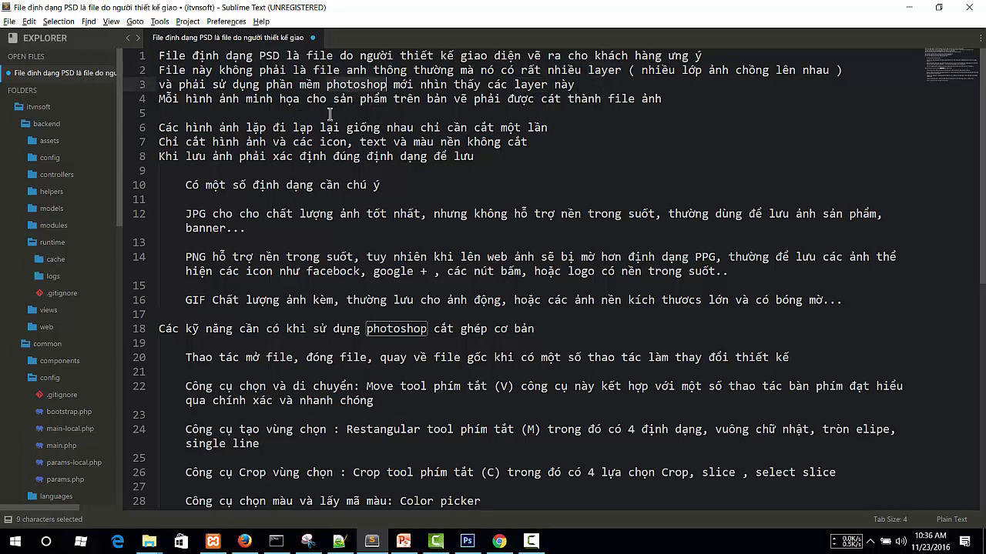
{"action": "left_click", "coordinate": [347, 85]}
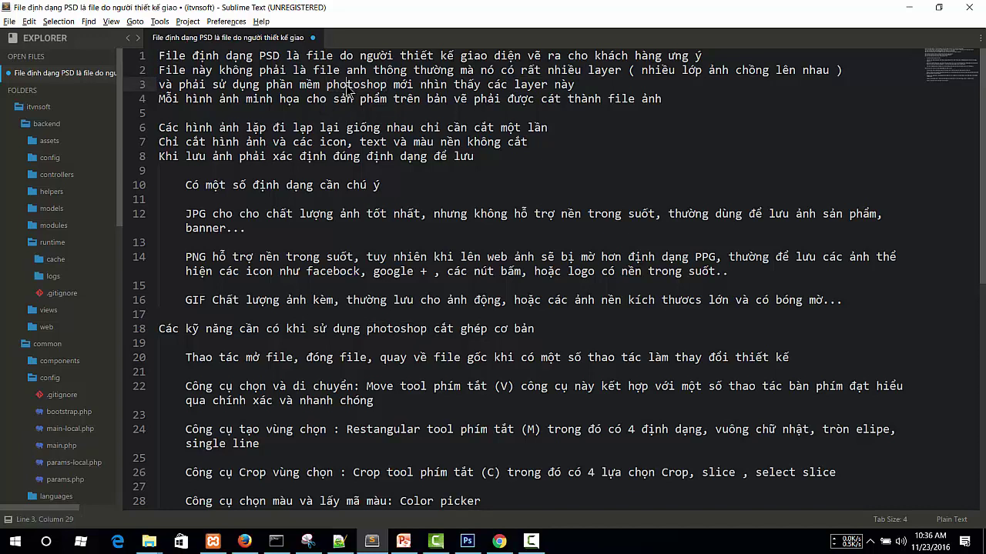
Step: Insert two blank lines below the third line of the notes, after the sentence about viewing layers in Photoshop
{"action": "left_click", "coordinate": [587, 86]}
{"action": "key", "text": "Return"}
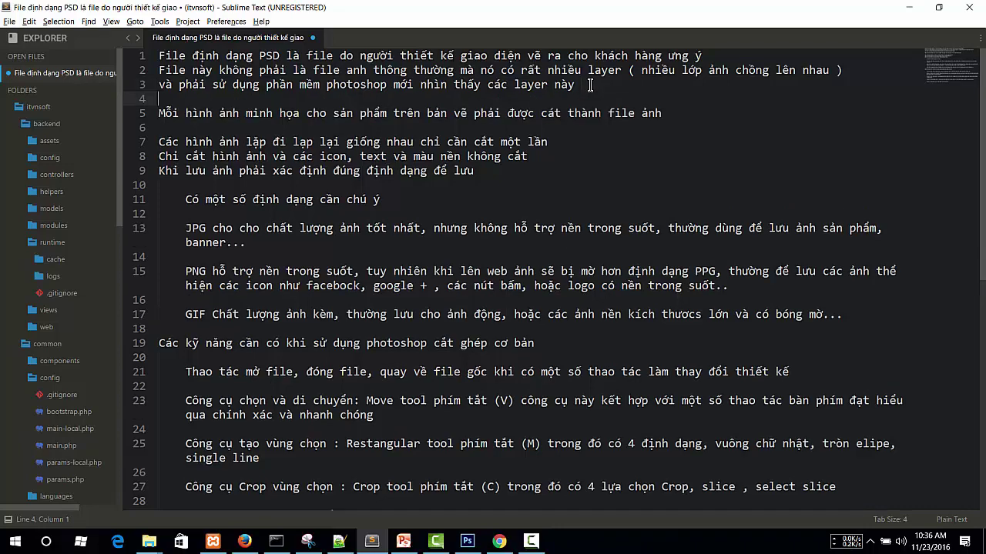
{"action": "left_click", "coordinate": [468, 541]}
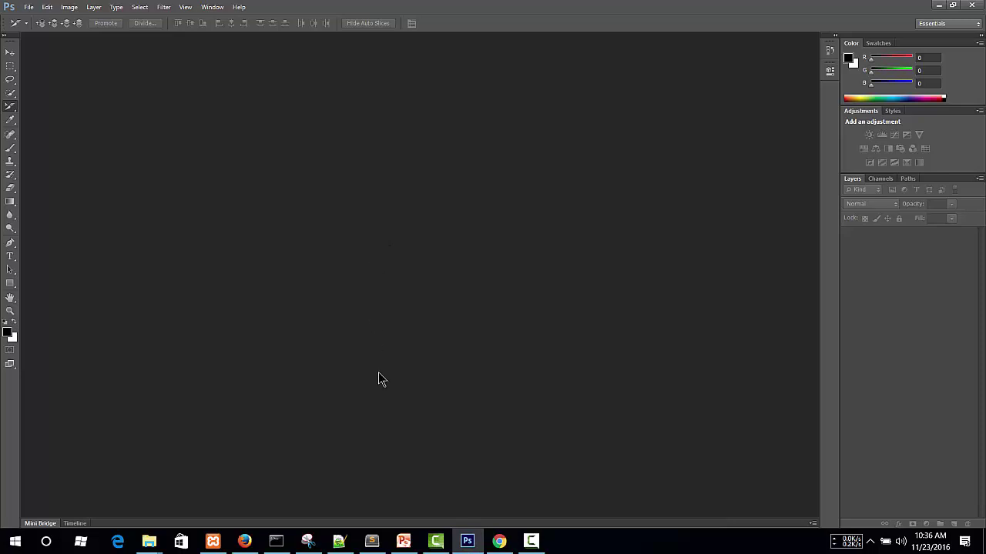
{"action": "left_click", "coordinate": [468, 541]}
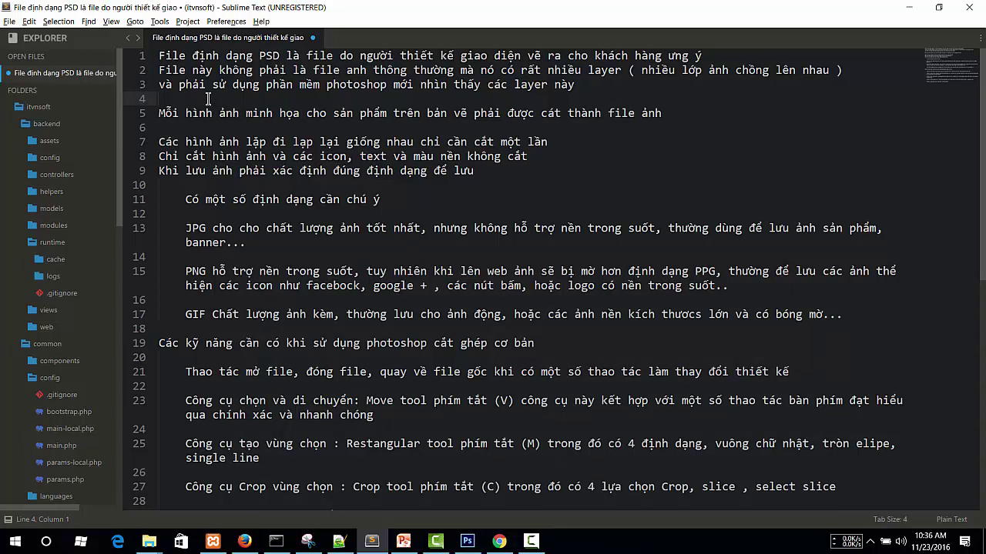
{"action": "key", "text": "Return"}
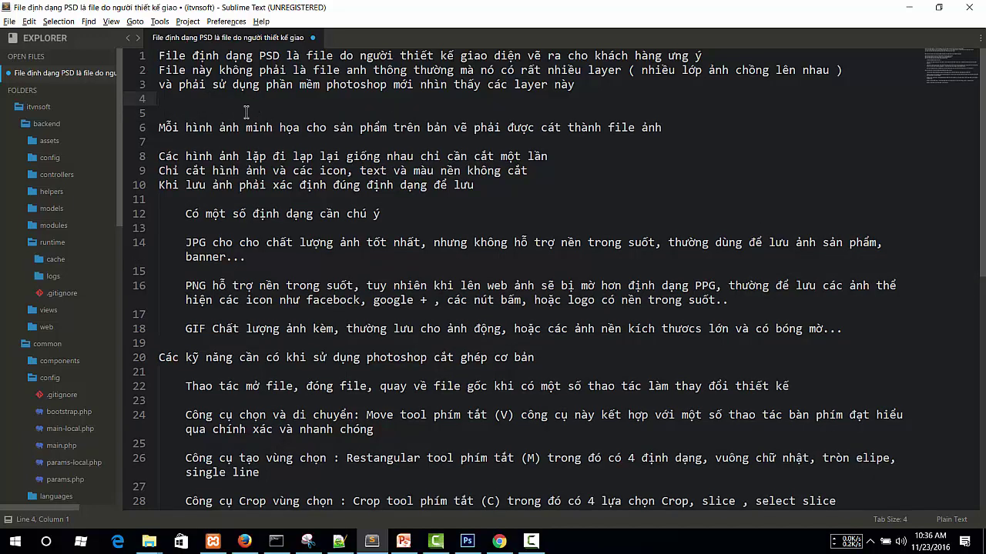
{"action": "left_click", "coordinate": [168, 100]}
{"action": "left_click", "coordinate": [462, 542]}
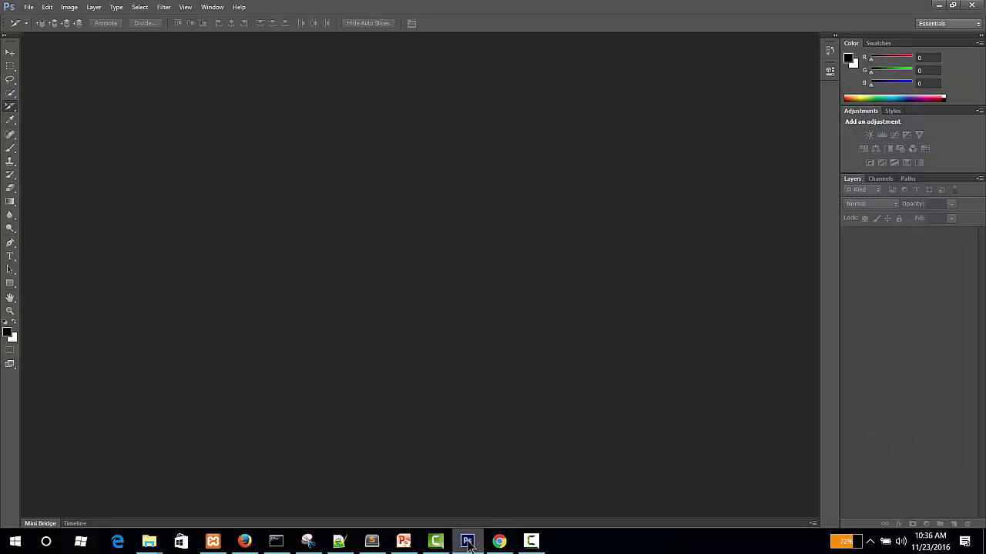
{"action": "left_click", "coordinate": [375, 465]}
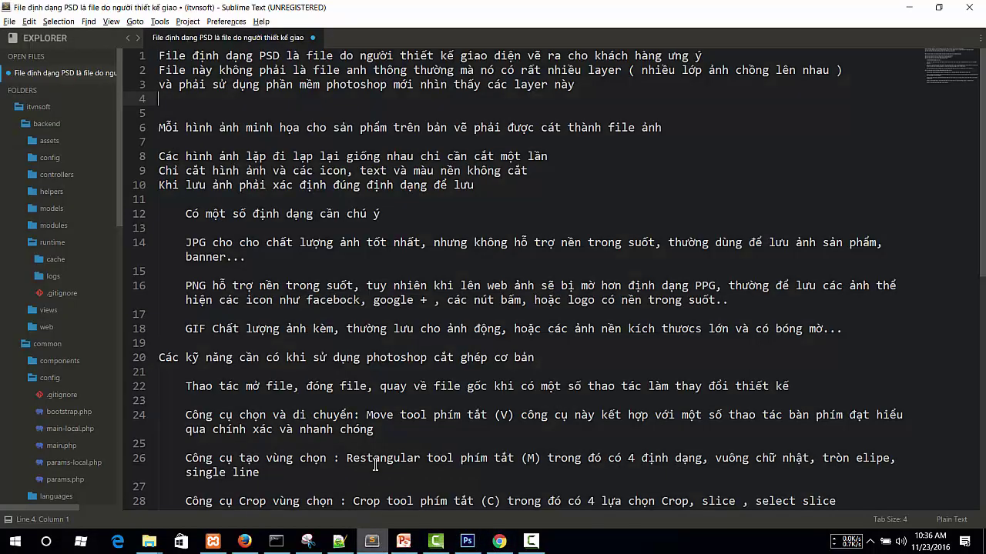
{"action": "left_click", "coordinate": [241, 262]}
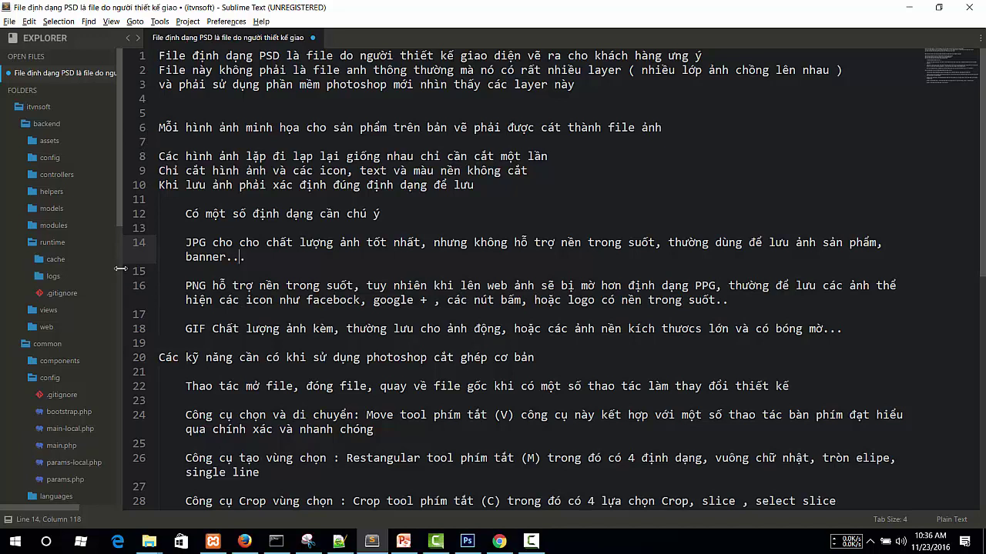
{"action": "left_click", "coordinate": [375, 286]}
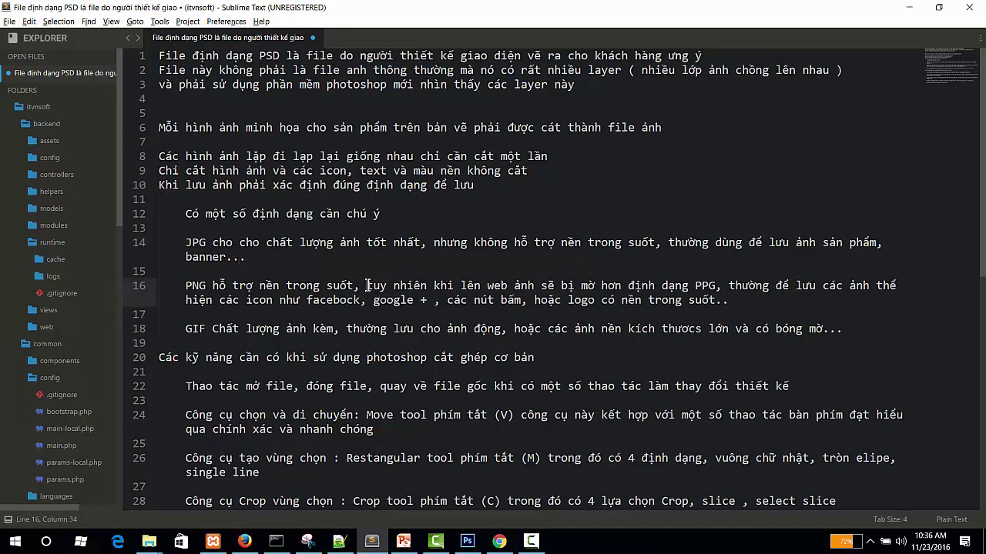
{"action": "left_click", "coordinate": [244, 542]}
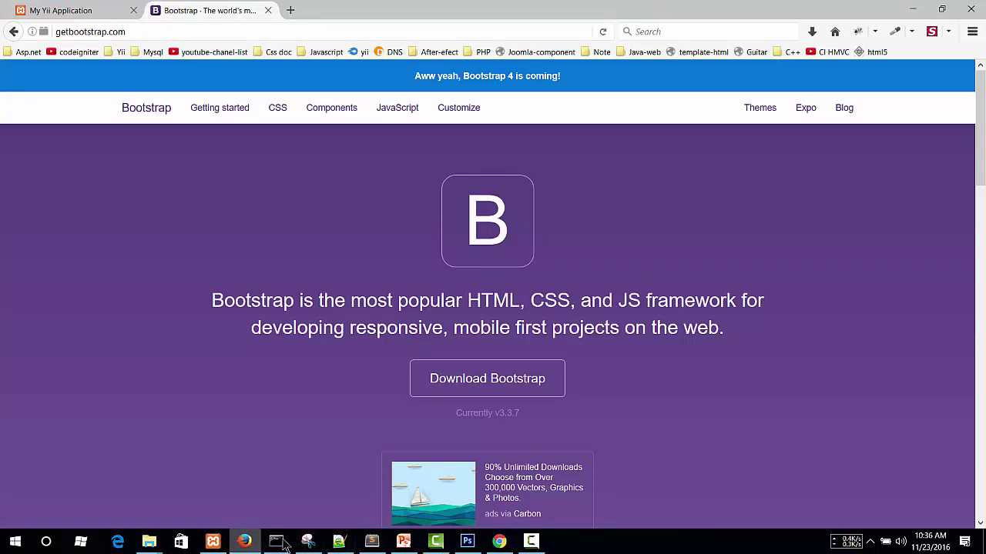
Step: Switch to Chrome, copy the channel name "Itvnsoft Web Developer" from its page and search YouTube for it
{"action": "left_click", "coordinate": [499, 541]}
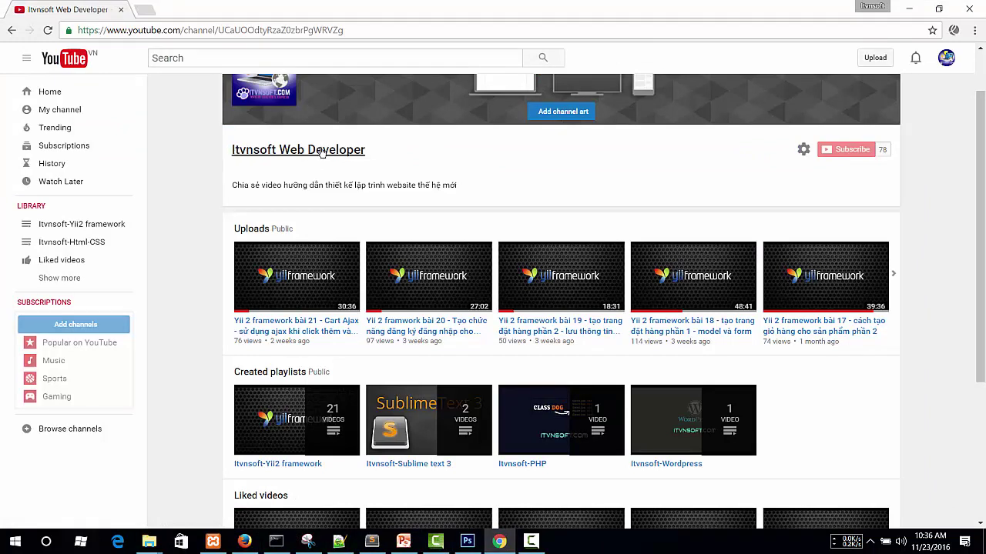
{"action": "left_click_drag", "start_coordinate": [308, 151], "coordinate": [231, 151]}
{"action": "left_click", "coordinate": [216, 158]}
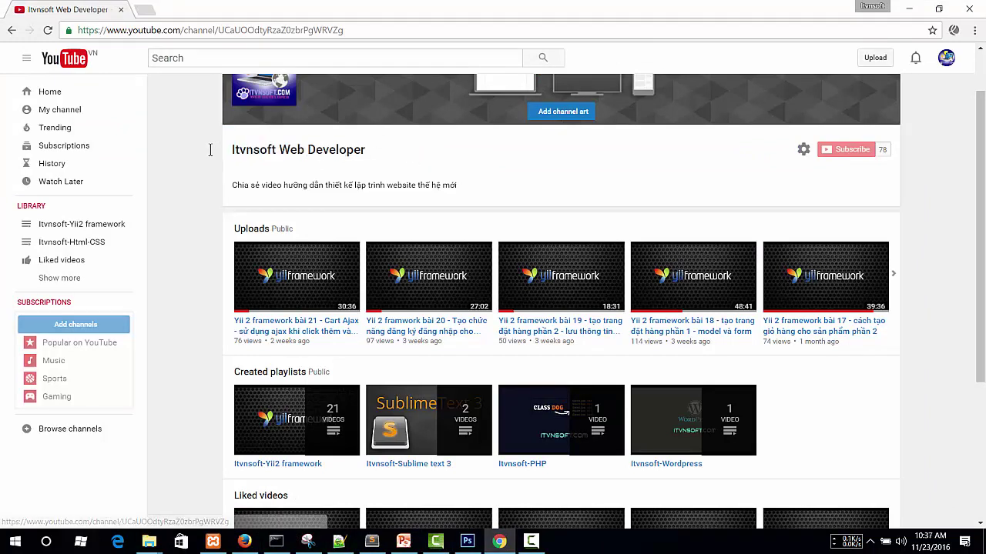
{"action": "left_click", "coordinate": [362, 150], "text": "shift"}
{"action": "key", "text": "ctrl+c"}
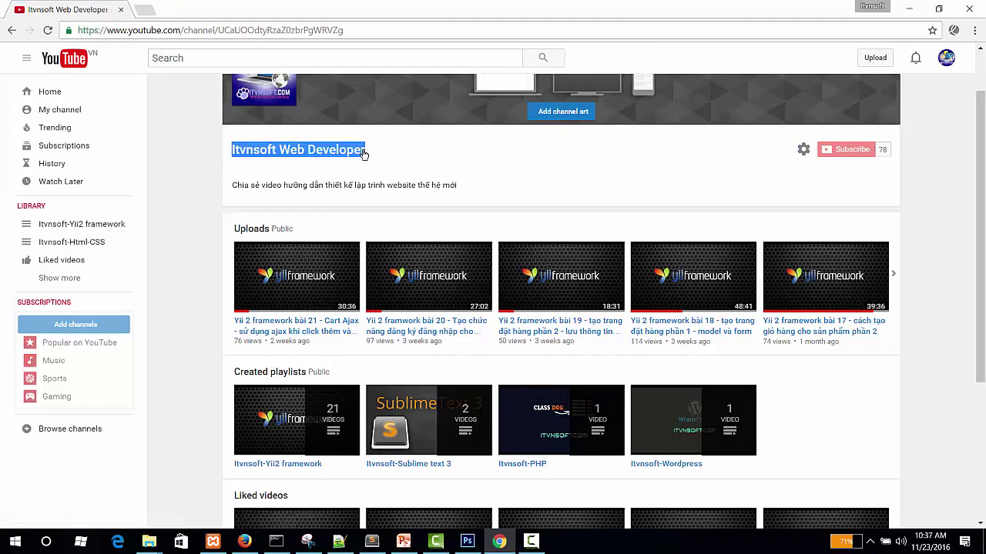
{"action": "left_click", "coordinate": [354, 56]}
{"action": "key", "text": "ctrl+v"}
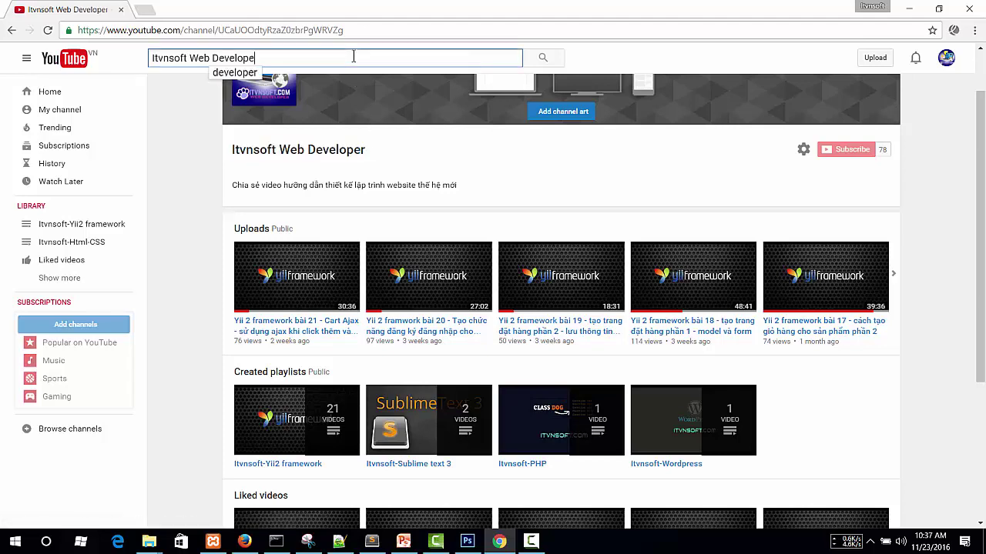
{"action": "type", "text": "r"}
{"action": "key", "text": "Return"}
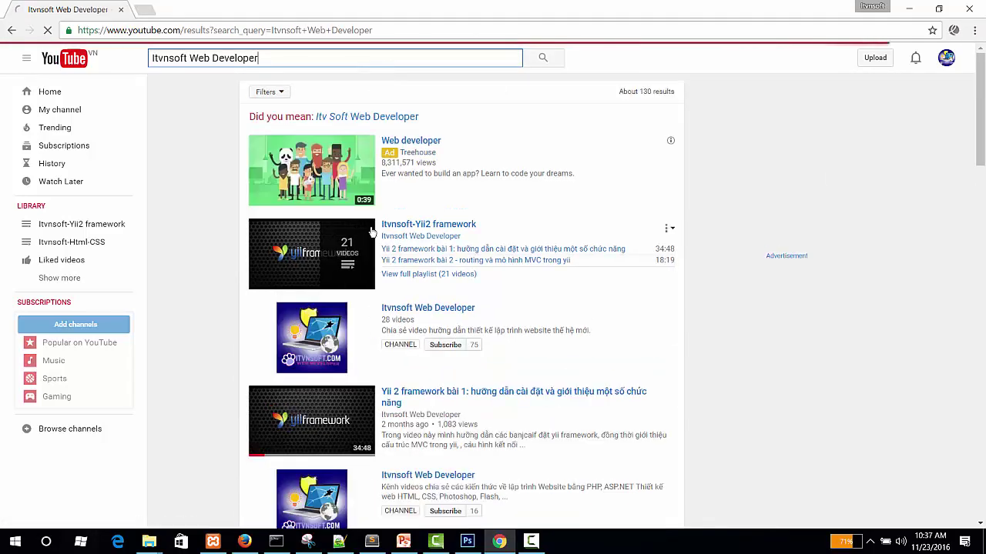
Step: Open the Itvnsoft Web Developer channel from the search results and look over its uploads and liked videos
{"action": "scroll", "coordinate": [316, 273], "scroll_direction": "down", "scroll_amount": 1}
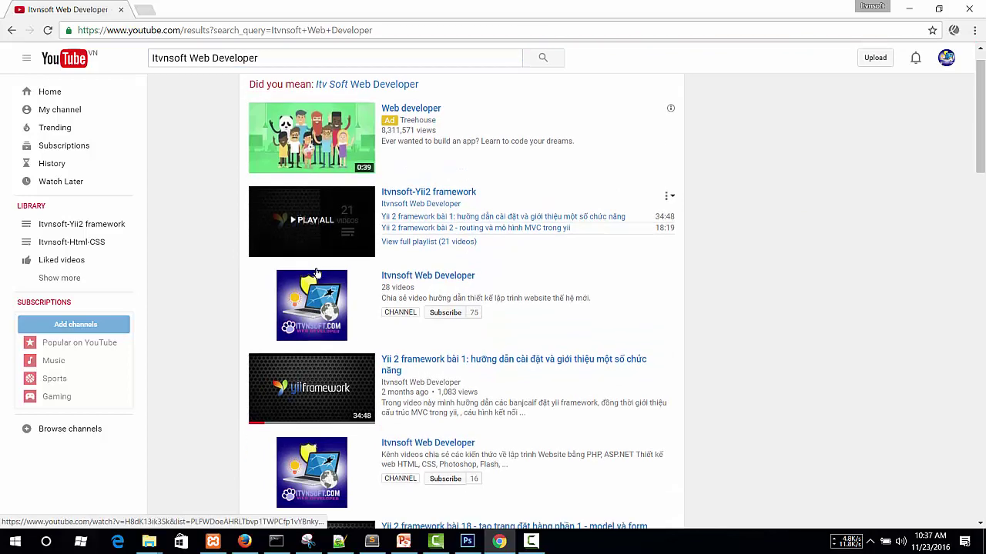
{"action": "scroll", "coordinate": [316, 272], "scroll_direction": "down", "scroll_amount": 1}
{"action": "left_click", "coordinate": [468, 279]}
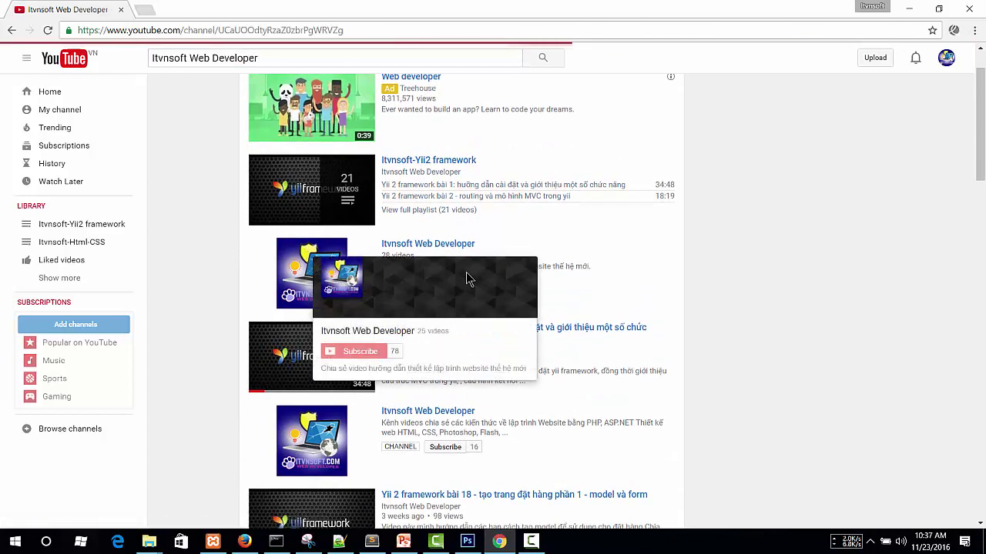
{"action": "scroll", "coordinate": [392, 237], "scroll_direction": "down", "scroll_amount": 3}
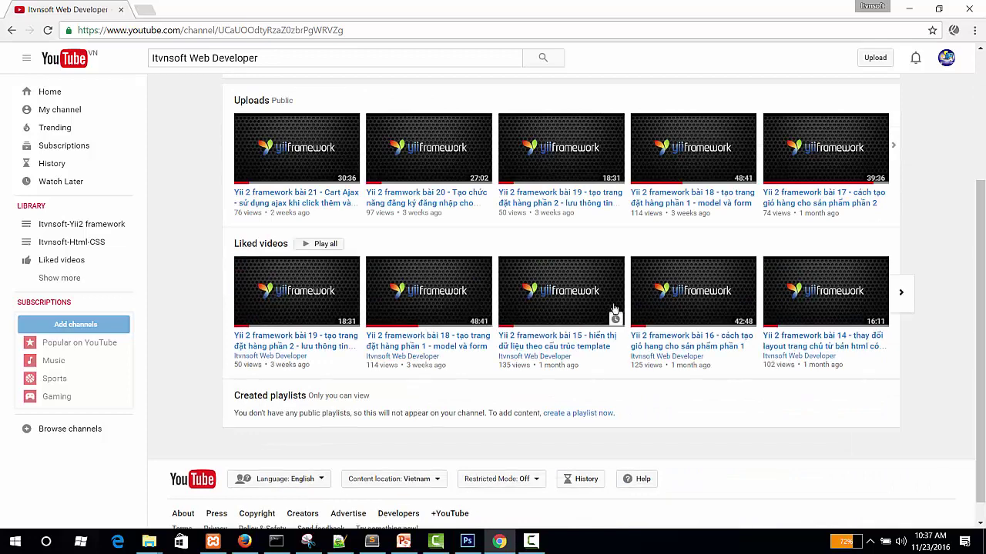
{"action": "scroll", "coordinate": [569, 258], "scroll_direction": "down", "scroll_amount": 1}
{"action": "scroll", "coordinate": [500, 269], "scroll_direction": "up", "scroll_amount": 5}
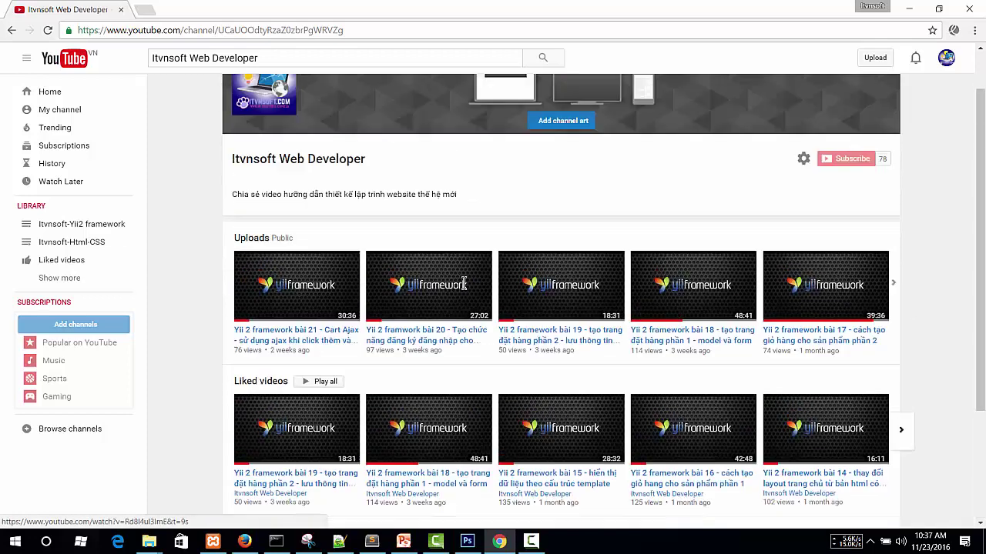
Step: Open the signed-in account's own channel page and look over its uploads, created playlists and liked videos
{"action": "scroll", "coordinate": [385, 283], "scroll_direction": "up", "scroll_amount": 2}
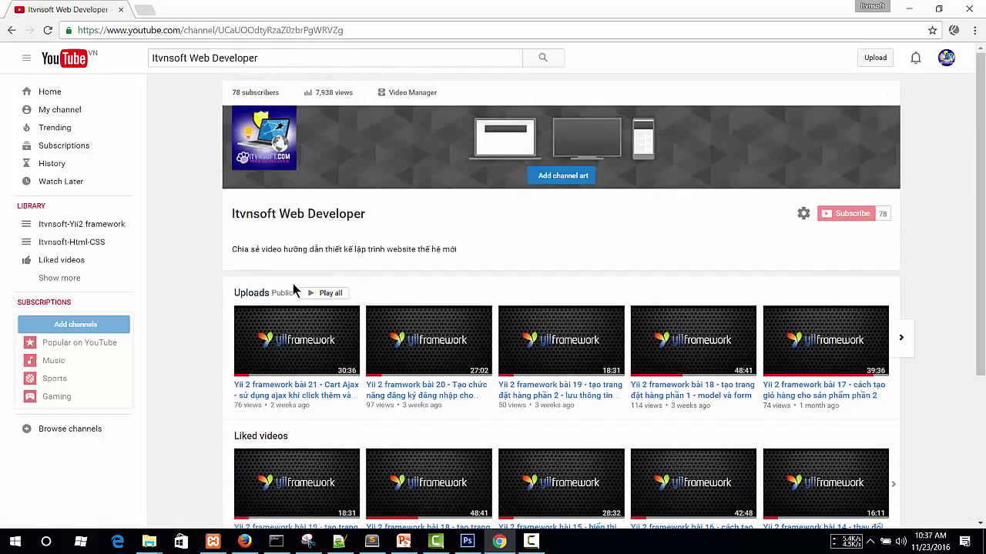
{"action": "left_click", "coordinate": [62, 109]}
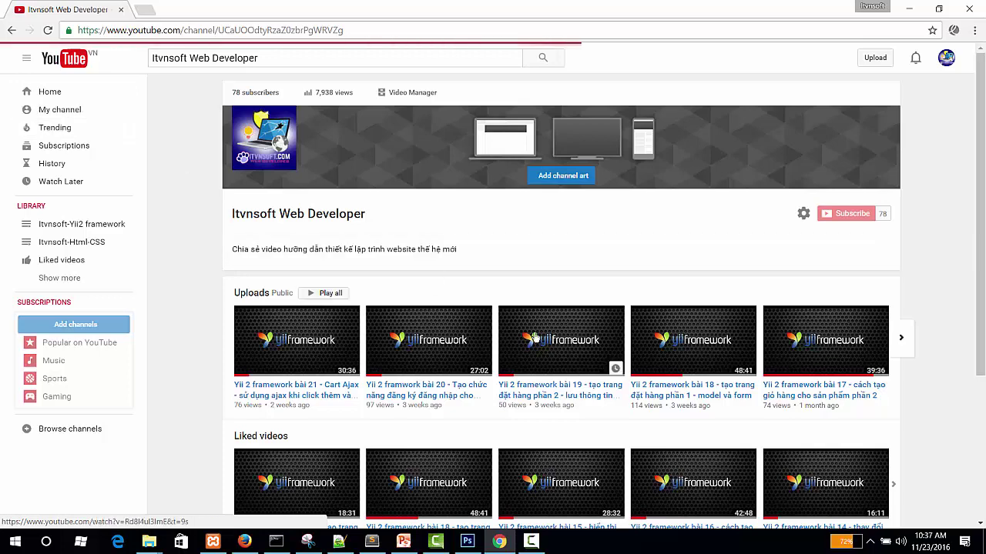
{"action": "scroll", "coordinate": [509, 328], "scroll_direction": "down", "scroll_amount": 2}
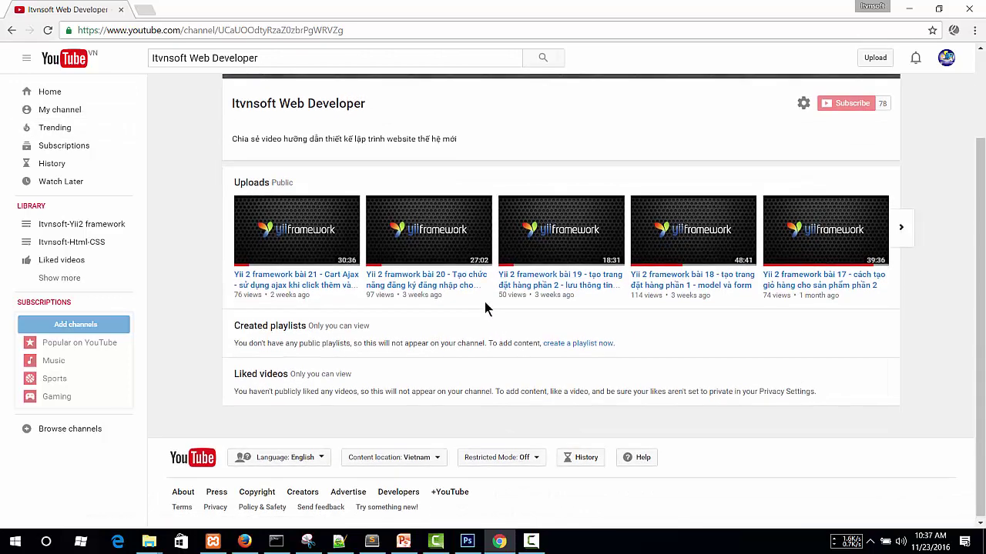
{"action": "scroll", "coordinate": [484, 302], "scroll_direction": "up", "scroll_amount": 2}
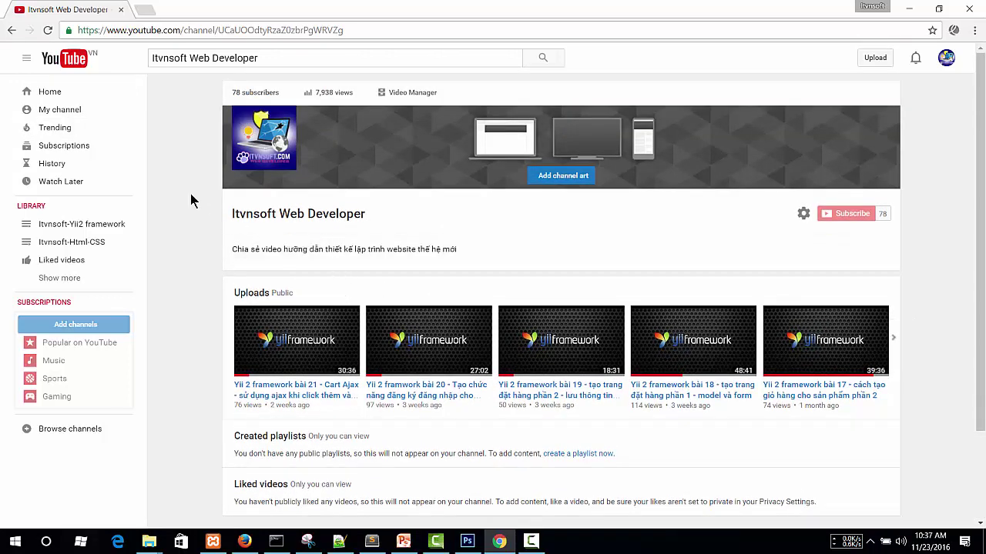
{"action": "left_click", "coordinate": [61, 127]}
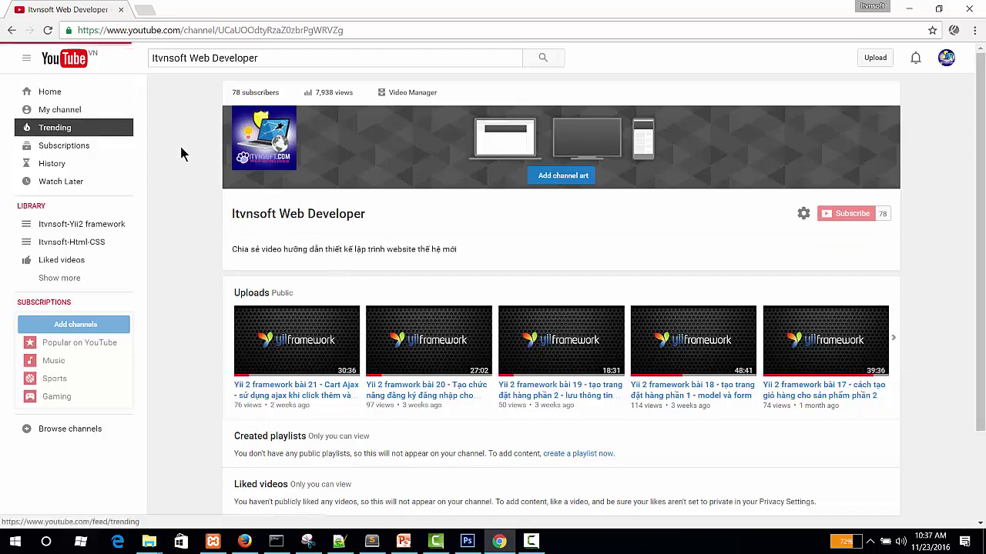
{"action": "scroll", "coordinate": [478, 285], "scroll_direction": "down", "scroll_amount": 4}
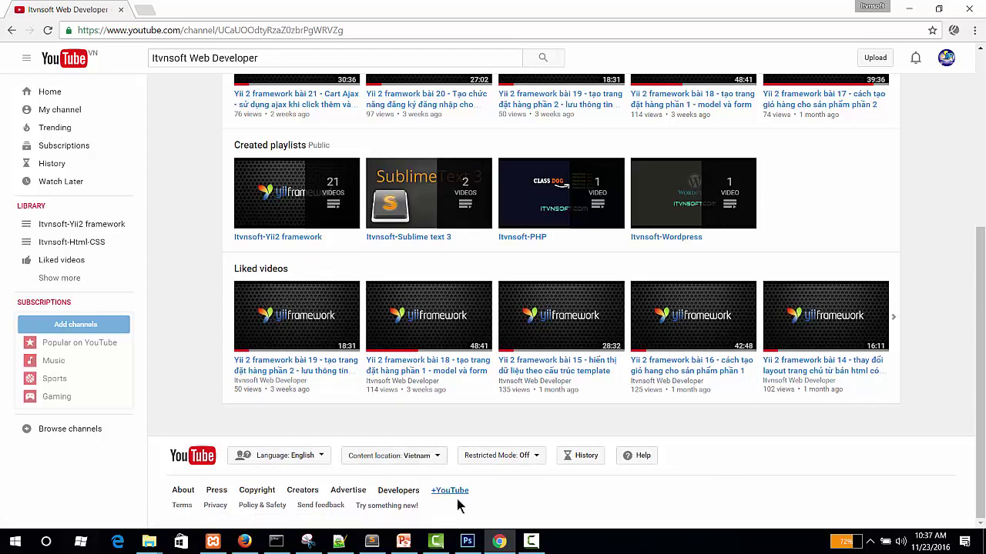
{"action": "mouse_move", "coordinate": [473, 548]}
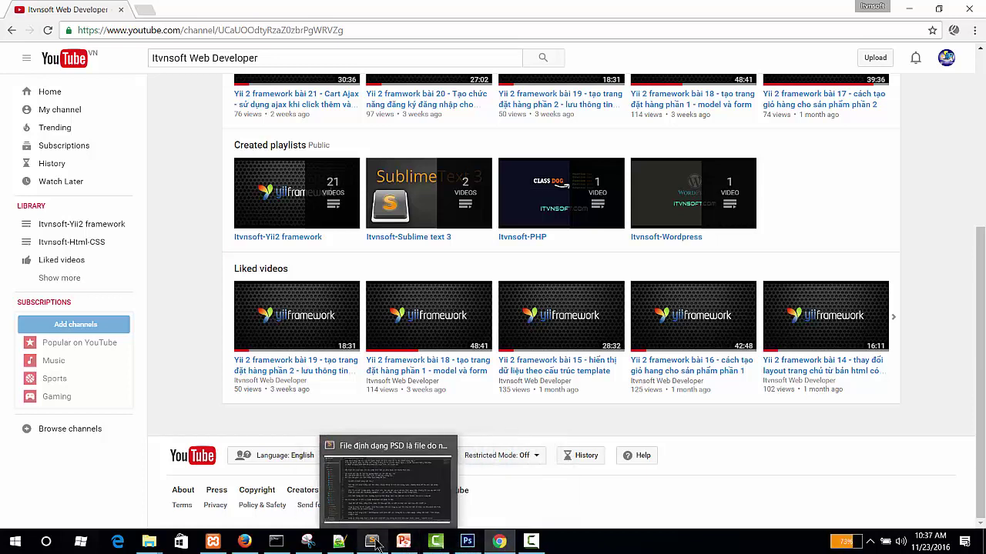
Step: Switch to Firefox and look over the Bootstrap home page at getbootstrap.com
{"action": "left_click", "coordinate": [245, 542]}
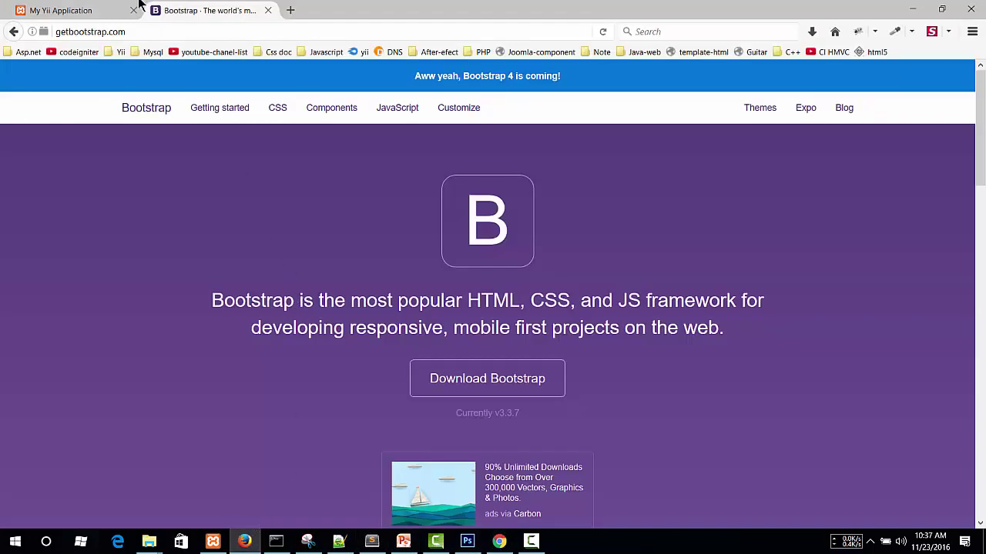
{"action": "left_click", "coordinate": [114, 30]}
{"action": "scroll", "coordinate": [339, 197], "scroll_direction": "down", "scroll_amount": 5}
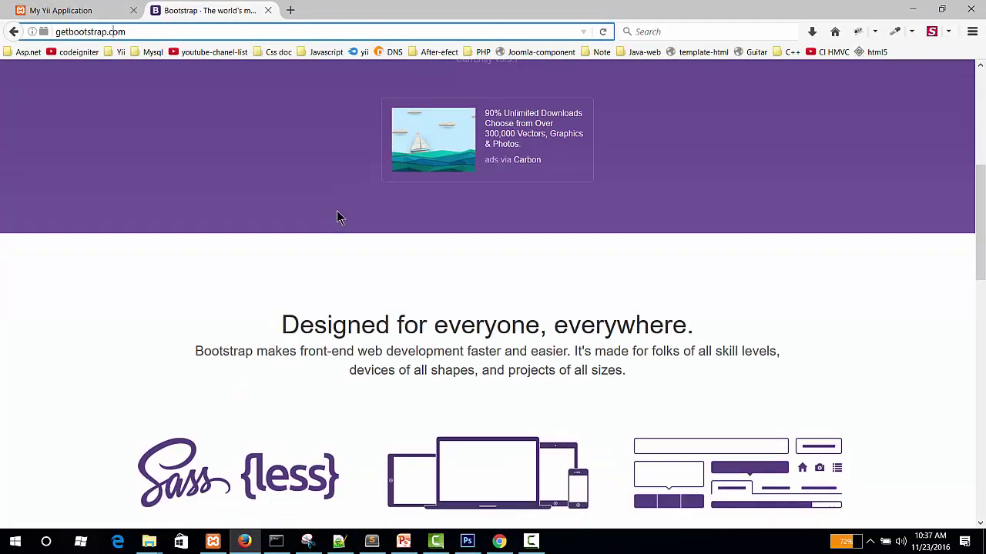
{"action": "scroll", "coordinate": [339, 216], "scroll_direction": "up", "scroll_amount": 3}
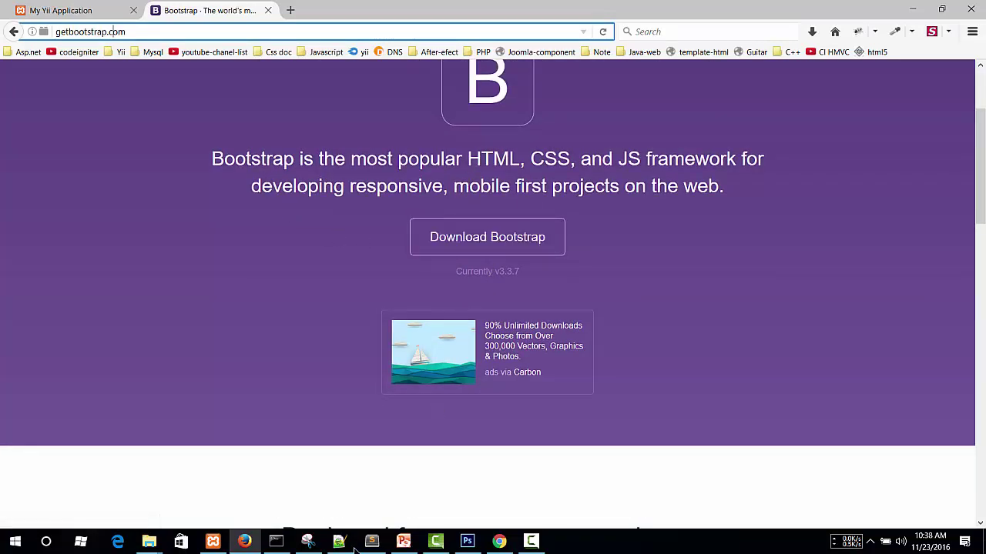
{"action": "left_click", "coordinate": [499, 541]}
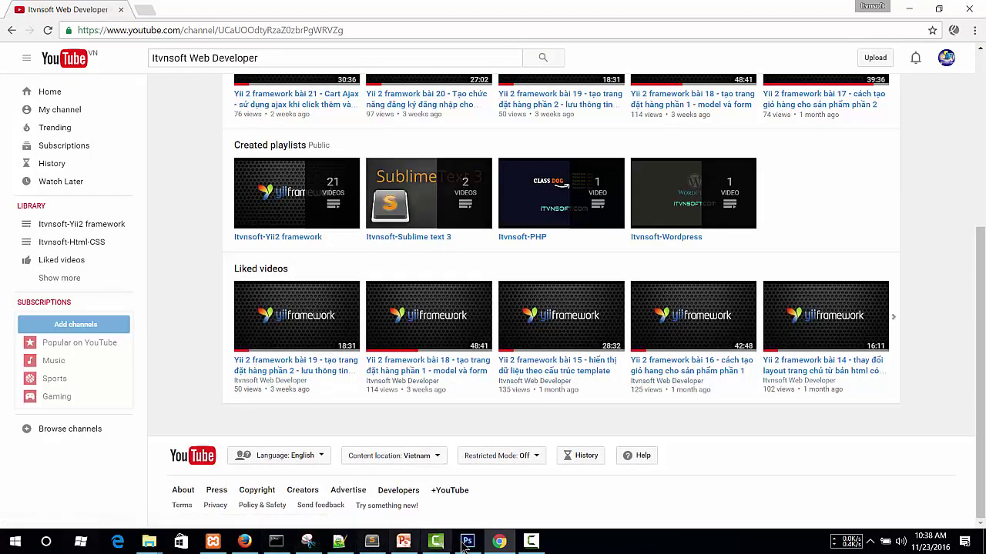
{"action": "left_click", "coordinate": [247, 543]}
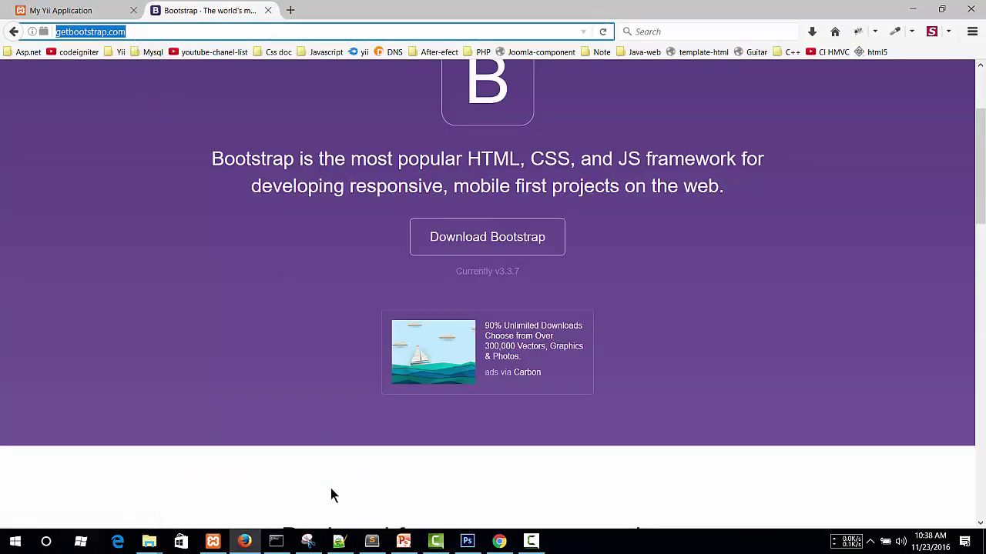
{"action": "left_click", "coordinate": [371, 541]}
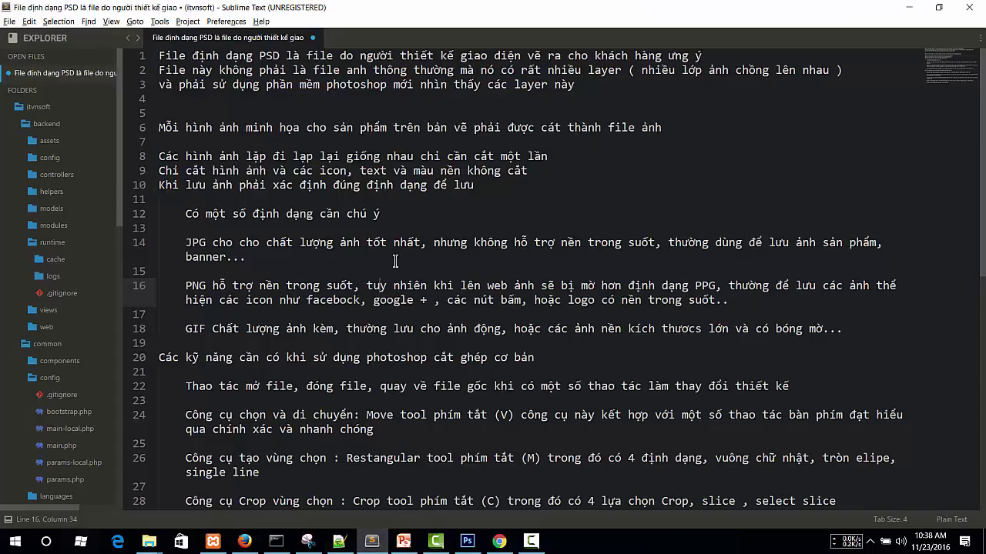
{"action": "key", "text": "ctrl+a"}
{"action": "key", "text": "Delete"}
{"action": "key", "text": "ctrl+n"}
{"action": "type", "text": "http://getbootstrap.com/"}
Step: Enlarge the editor's text size and highlight "getbootstrap" in the address
{"action": "key", "text": "ctrl+plus"}
{"action": "key", "text": "ctrl+plus"}
{"action": "key", "text": "ctrl+plus"}
{"action": "key", "text": "ctrl+plus"}
{"action": "key", "text": "ctrl+plus"}
{"action": "key", "text": "ctrl+plus"}
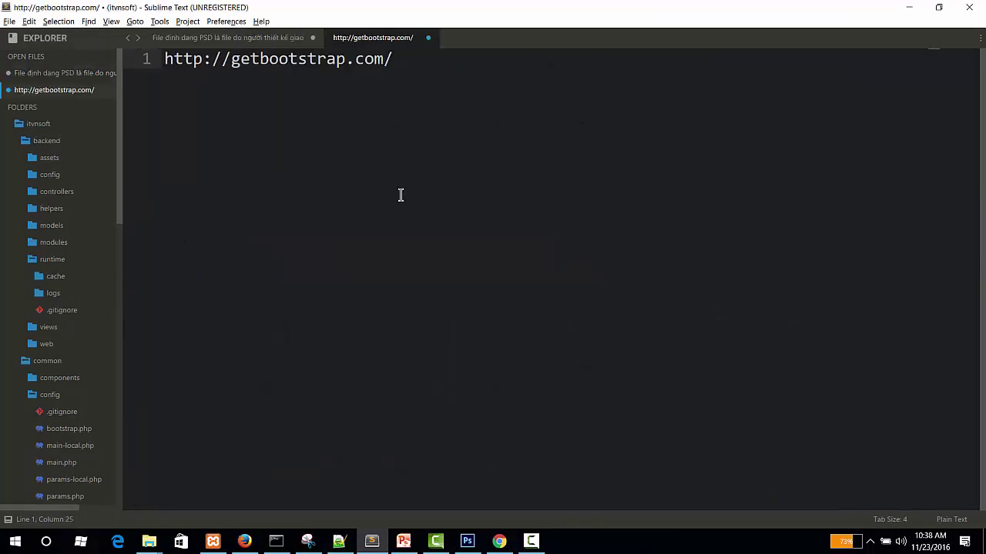
{"action": "key", "text": "ctrl+minus"}
{"action": "key", "text": "ctrl+minus"}
{"action": "key", "text": "ctrl+minus"}
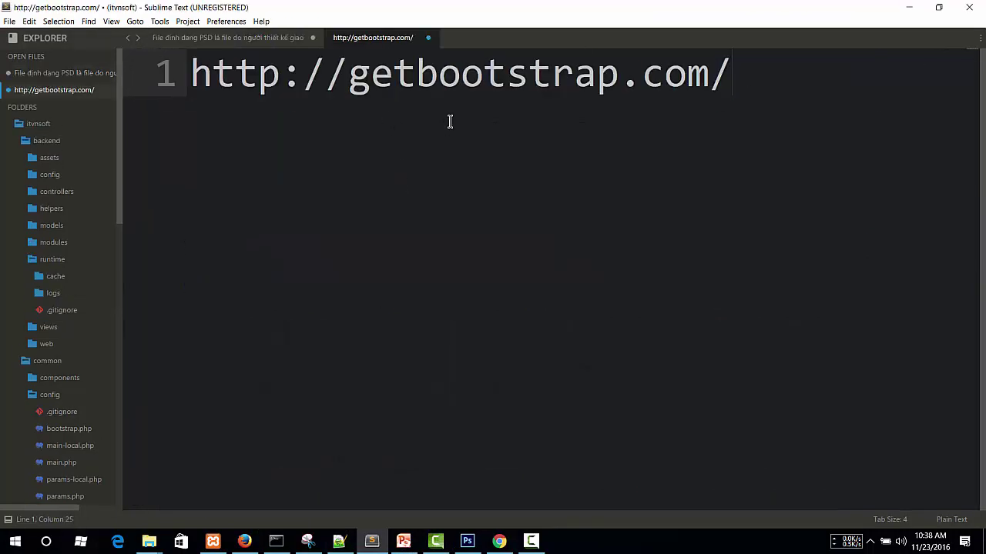
{"action": "double_click", "coordinate": [450, 82]}
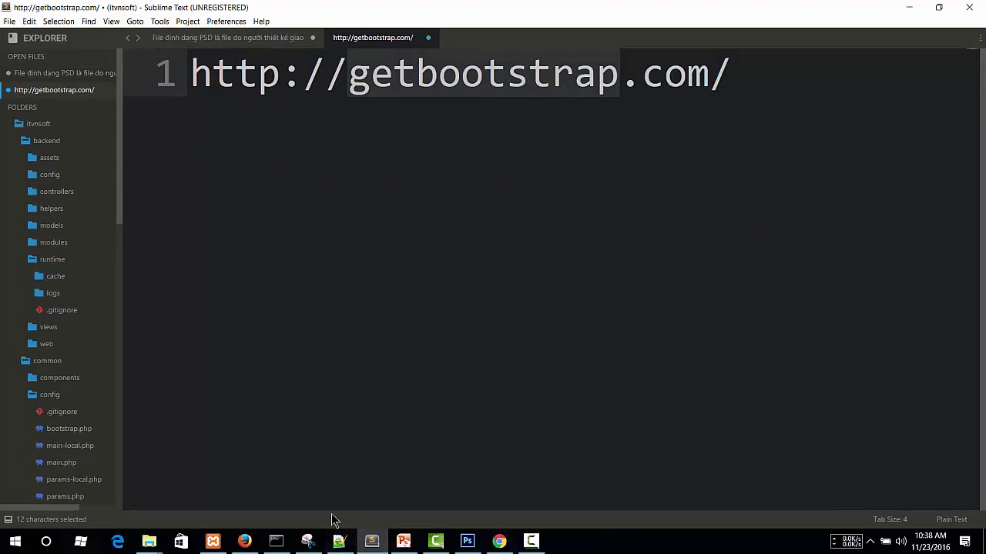
Step: Return to Firefox and highlight the Bootstrap home page's tagline about the HTML, CSS and JS framework while reviewing the page
{"action": "left_click", "coordinate": [244, 541]}
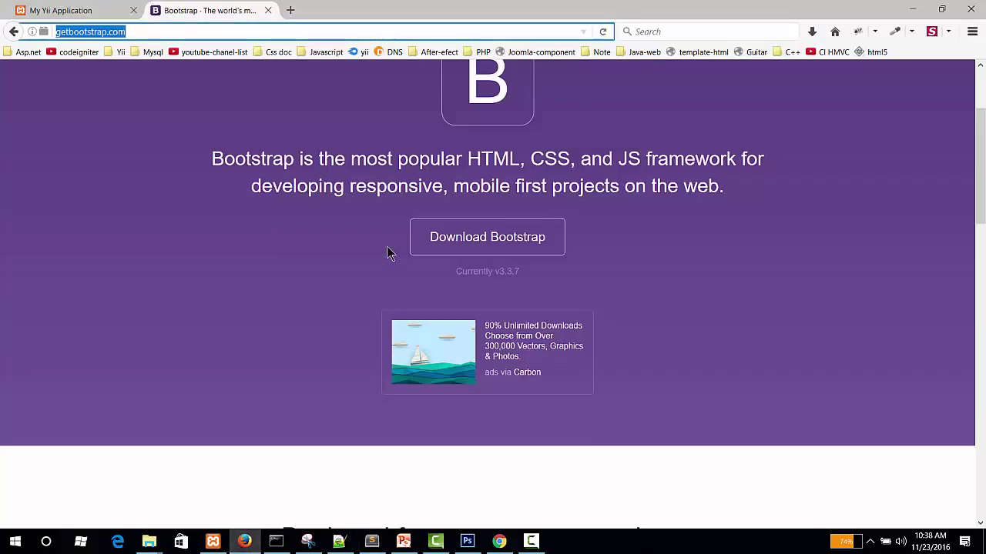
{"action": "scroll", "coordinate": [387, 246], "scroll_direction": "up", "scroll_amount": 3}
{"action": "left_click", "coordinate": [375, 231]}
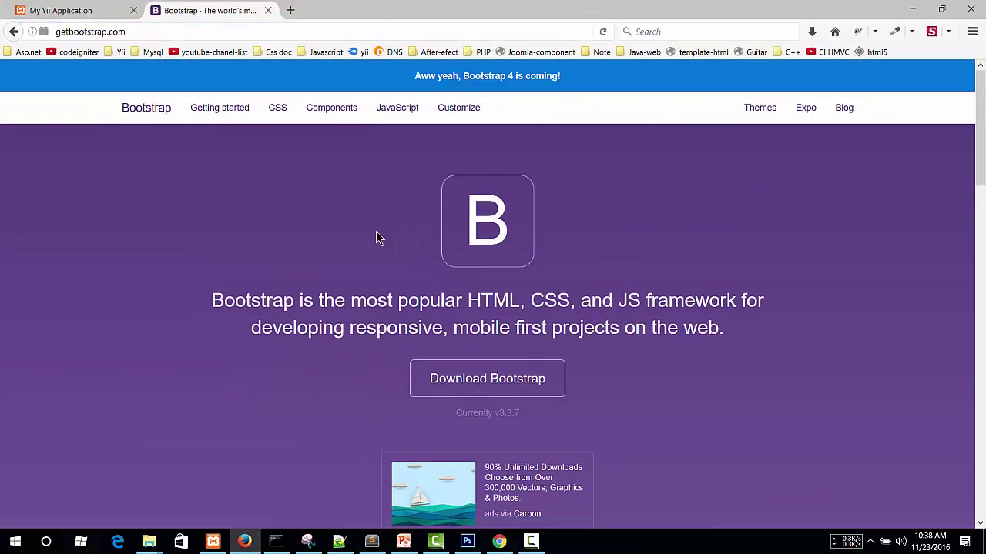
{"action": "scroll", "coordinate": [375, 231], "scroll_direction": "down", "scroll_amount": 2}
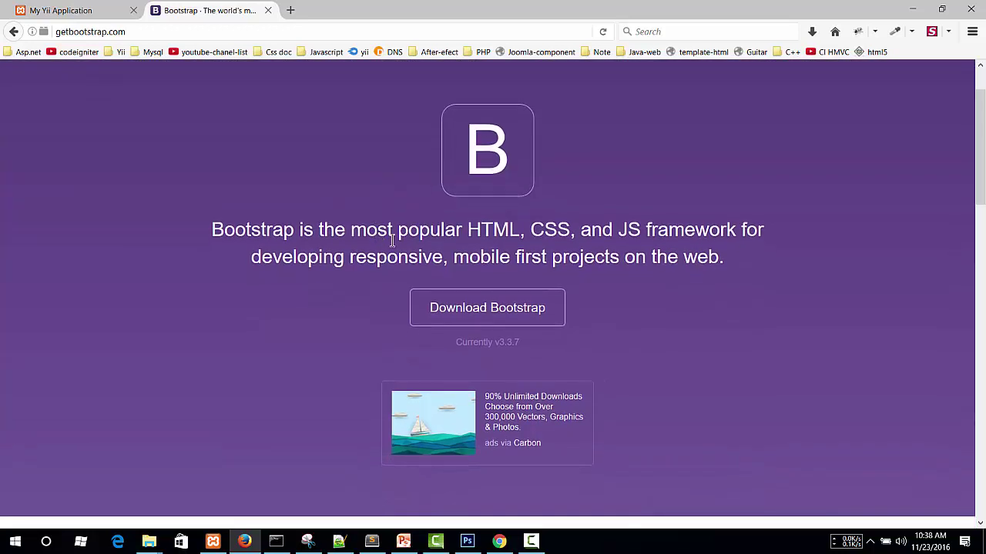
{"action": "triple_click", "coordinate": [522, 239]}
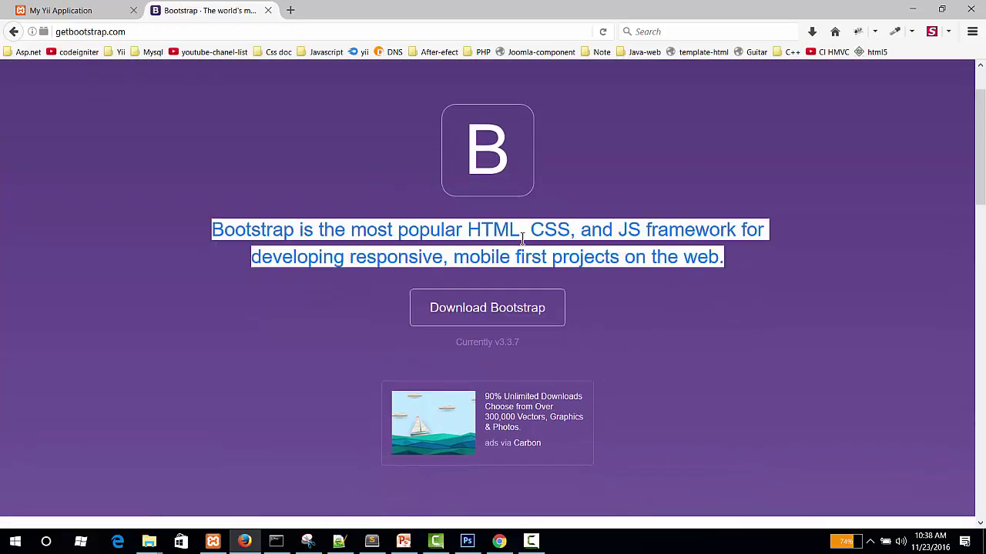
{"action": "left_click", "coordinate": [518, 248]}
{"action": "scroll", "coordinate": [324, 231], "scroll_direction": "up", "scroll_amount": 2}
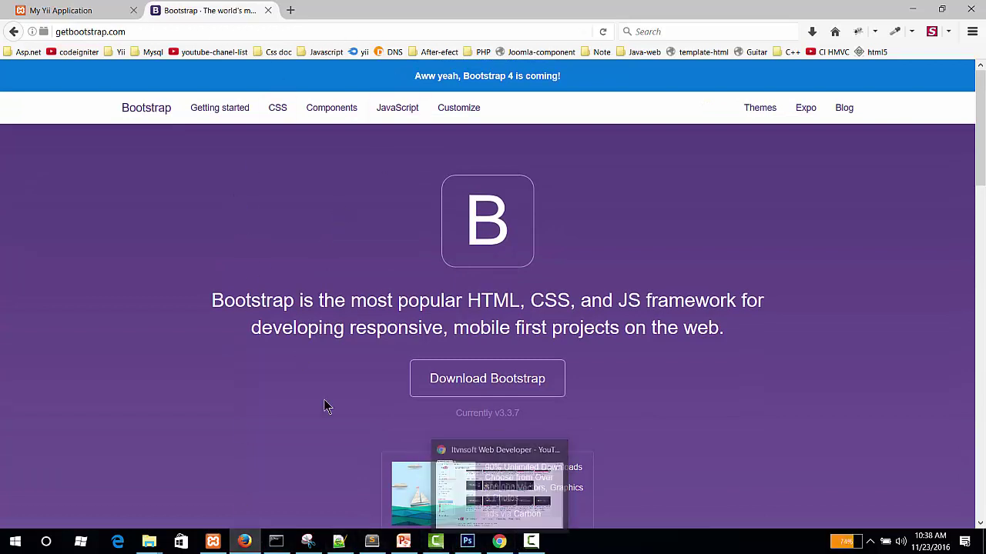
{"action": "mouse_move", "coordinate": [373, 545]}
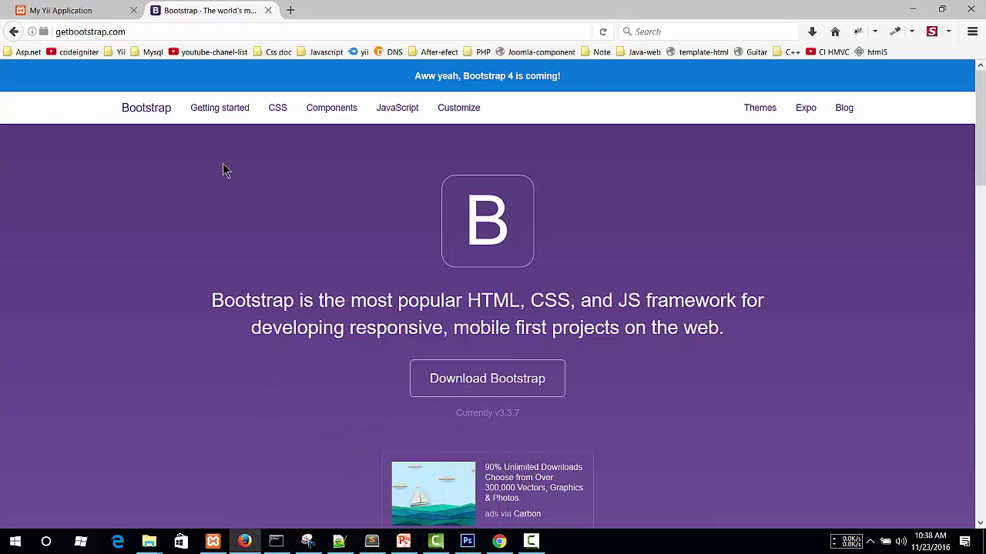
Step: Reopen the PSD notes in Sublime Text and read down to the basic Photoshop skills section
{"action": "left_click", "coordinate": [467, 541]}
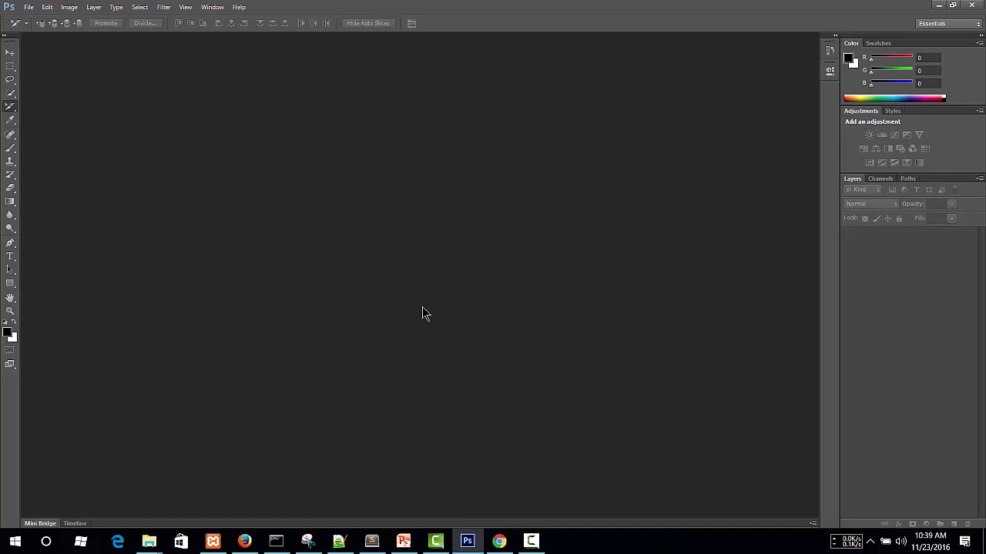
{"action": "left_click", "coordinate": [371, 539]}
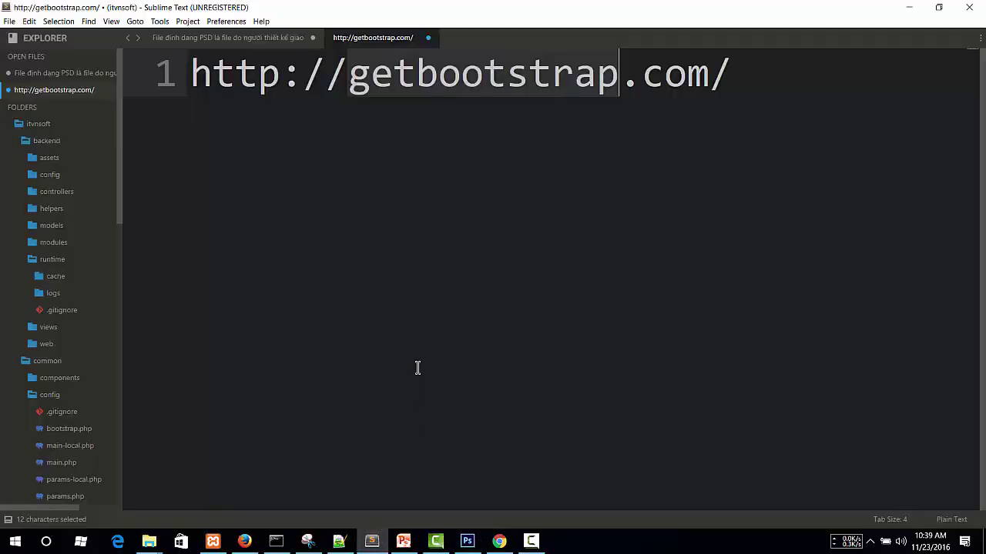
{"action": "left_click", "coordinate": [254, 38]}
{"action": "scroll", "coordinate": [444, 245], "scroll_direction": "down", "scroll_amount": 6}
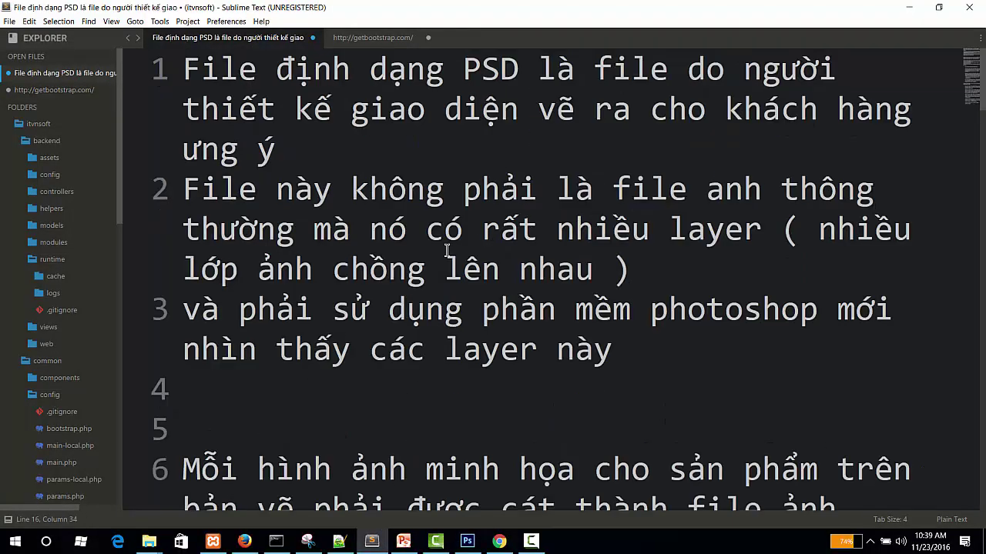
{"action": "scroll", "coordinate": [443, 245], "scroll_direction": "down", "scroll_amount": 4}
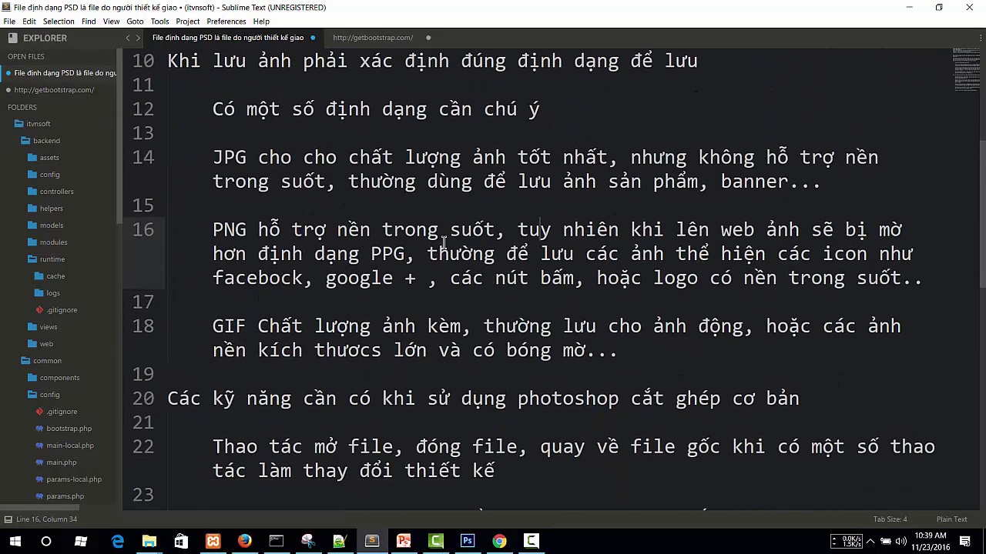
{"action": "scroll", "coordinate": [443, 242], "scroll_direction": "down", "scroll_amount": 3}
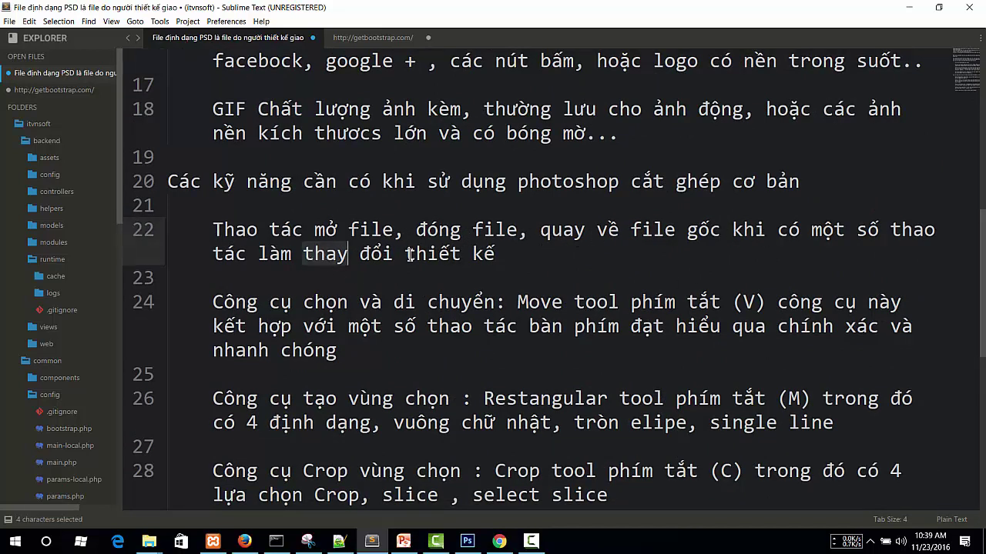
Step: Highlight the notes on opening, closing and reverting files and on the Move tool (V) while reading them
{"action": "left_click_drag", "start_coordinate": [523, 258], "coordinate": [219, 222]}
{"action": "key", "text": "Right"}
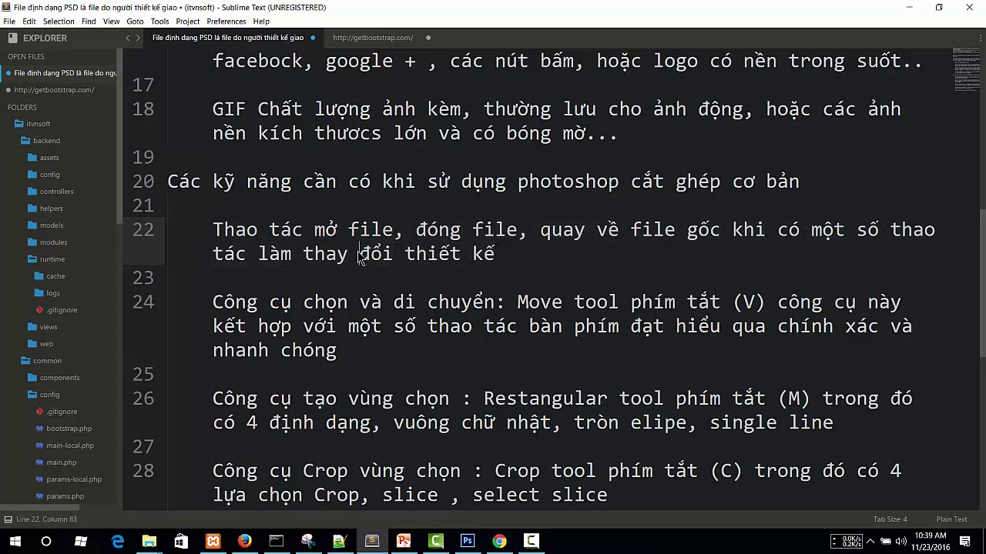
{"action": "left_click_drag", "start_coordinate": [509, 256], "coordinate": [195, 234]}
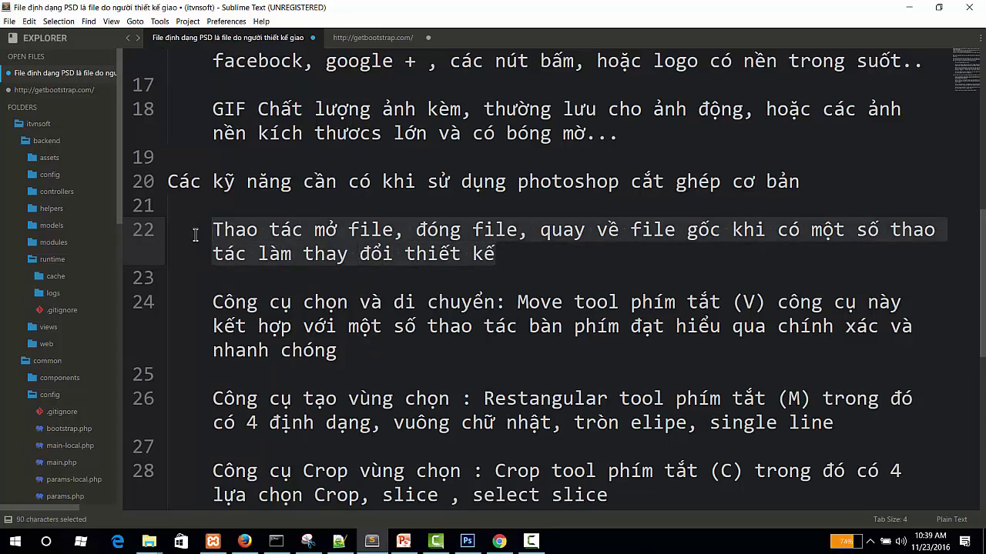
{"action": "left_click", "coordinate": [294, 275]}
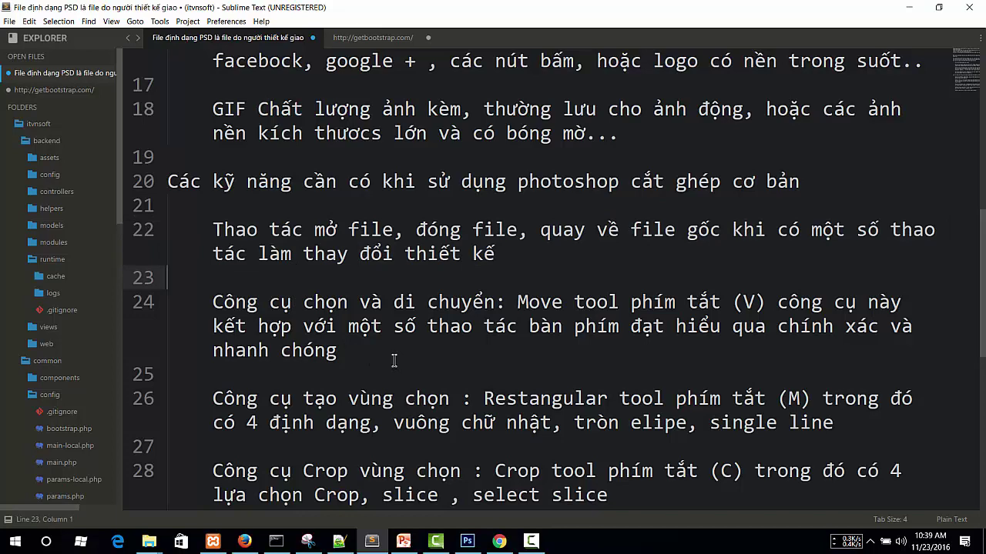
{"action": "left_click_drag", "start_coordinate": [394, 361], "coordinate": [235, 302]}
{"action": "scroll", "coordinate": [333, 322], "scroll_direction": "down", "scroll_amount": 3}
{"action": "scroll", "coordinate": [396, 302], "scroll_direction": "up", "scroll_amount": 3}
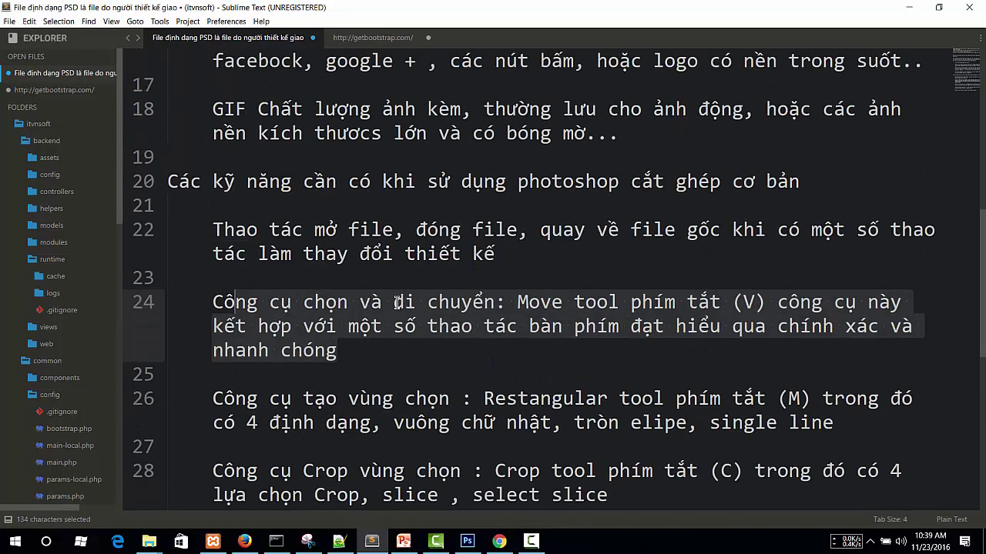
{"action": "left_click", "coordinate": [451, 359]}
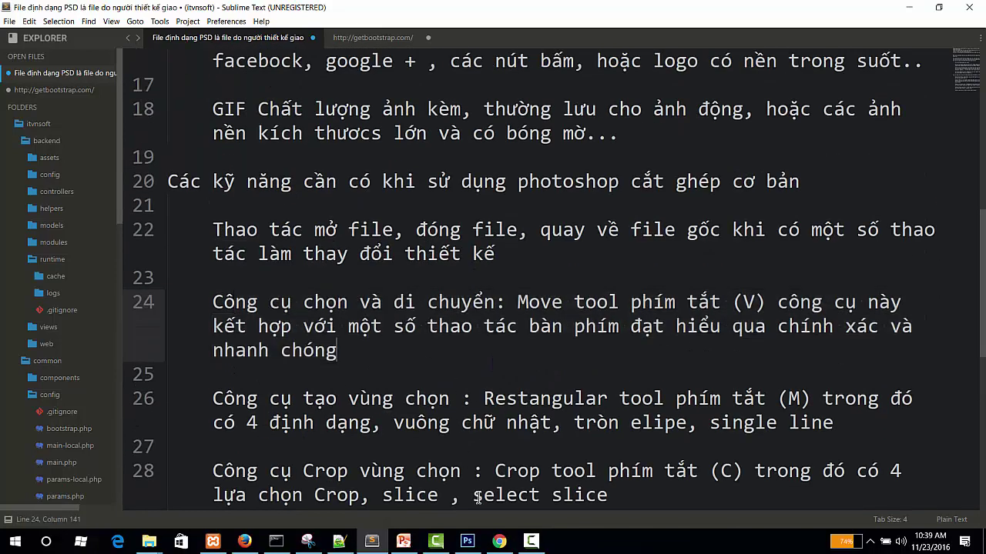
Step: Switch to Photoshop and try to open home.psd from the PSD folder
{"action": "left_click", "coordinate": [466, 543]}
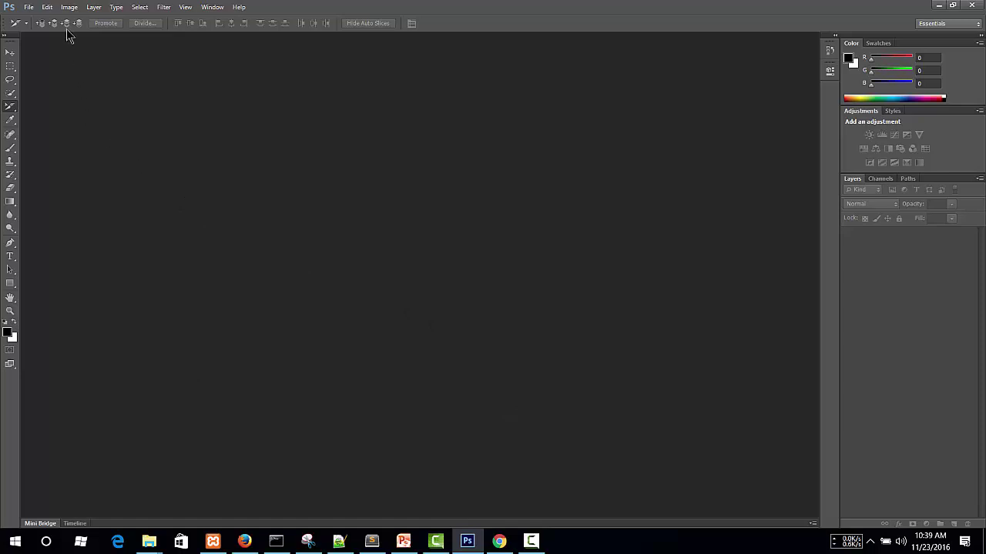
{"action": "left_click", "coordinate": [28, 8]}
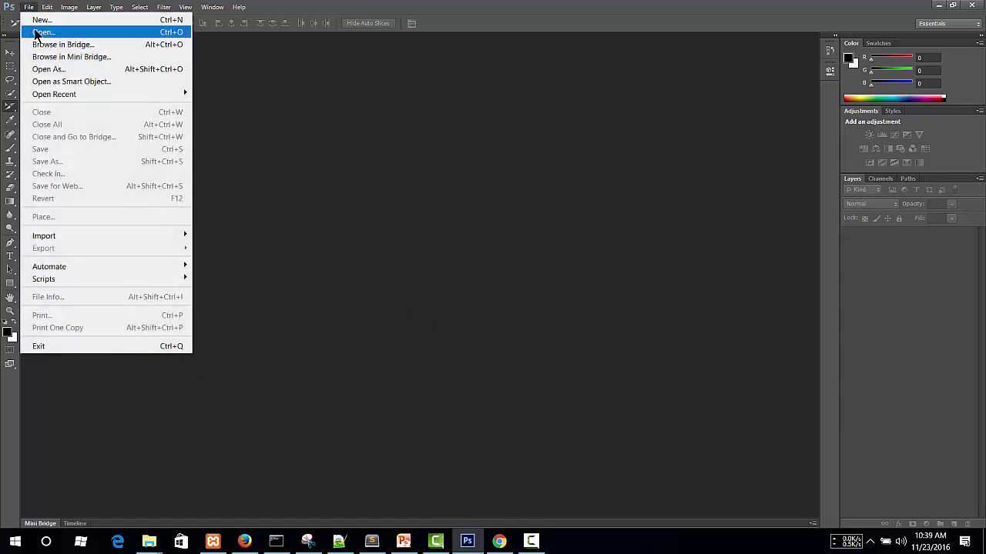
{"action": "left_click", "coordinate": [38, 32]}
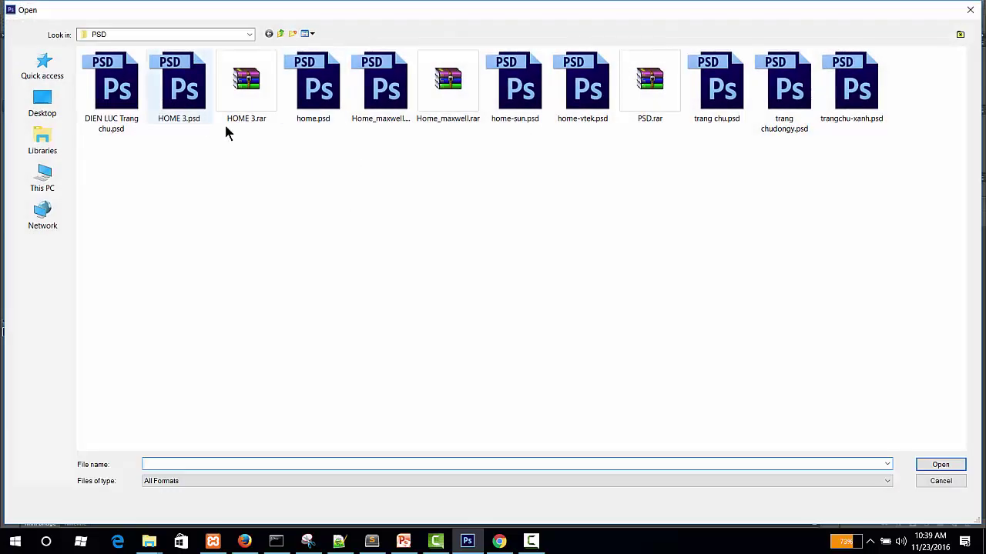
{"action": "left_click", "coordinate": [310, 104]}
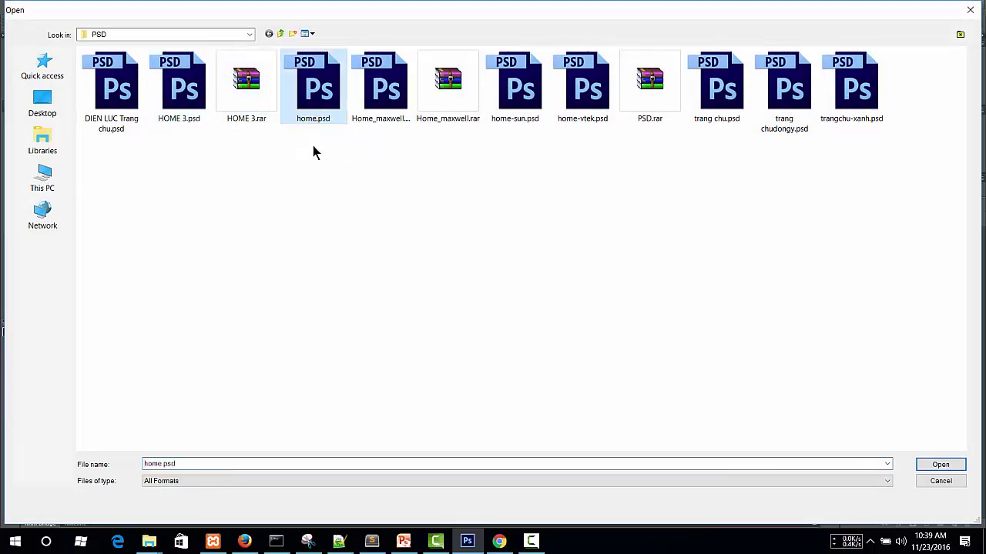
{"action": "key", "text": "Return"}
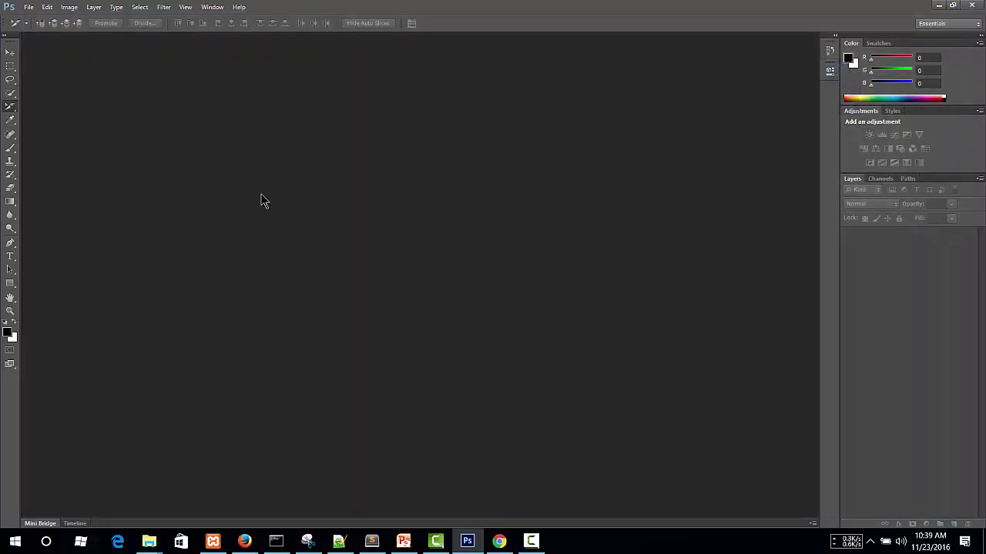
{"action": "key", "text": "ctrl+o"}
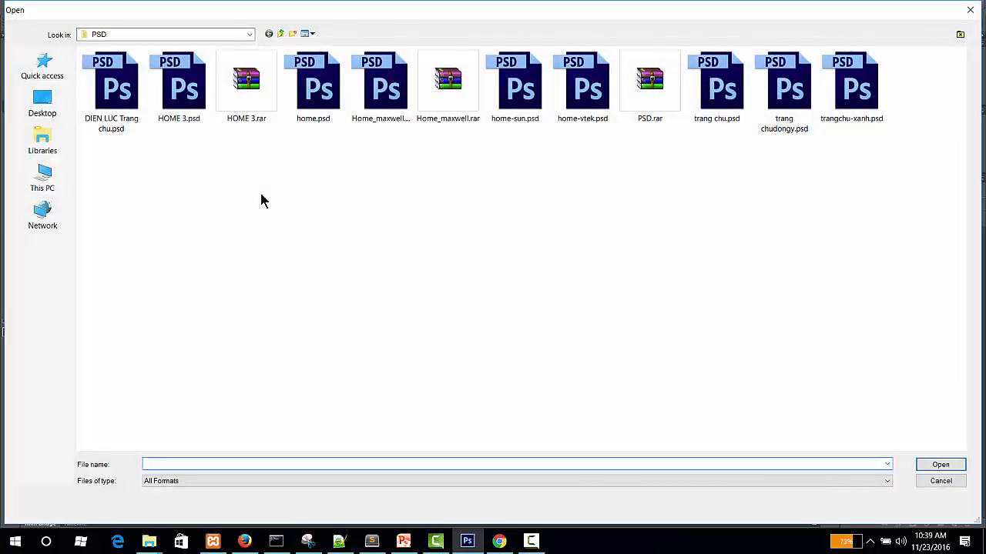
{"action": "key", "text": "Escape"}
{"action": "key", "text": "ctrl+o"}
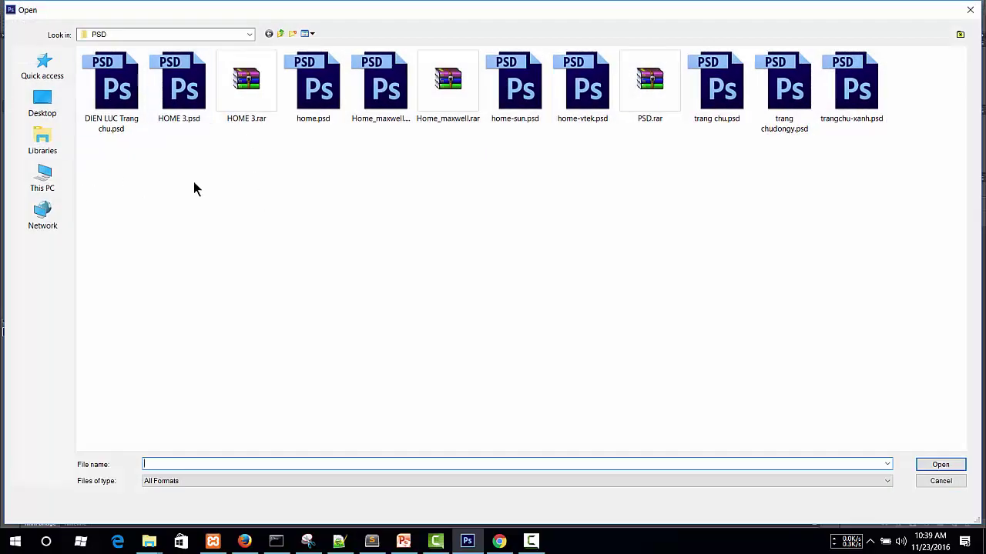
{"action": "double_click", "coordinate": [318, 107]}
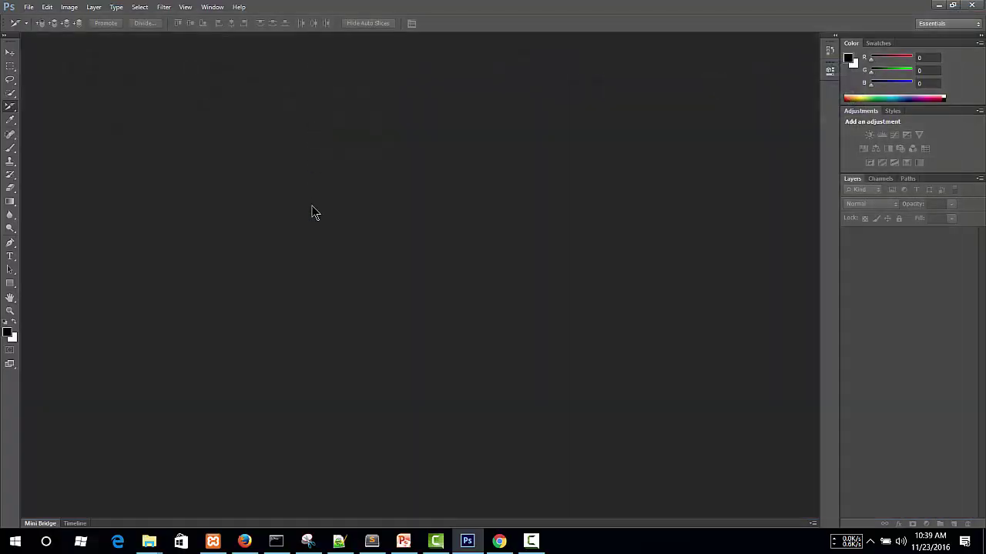
{"action": "key", "text": "ctrl+o"}
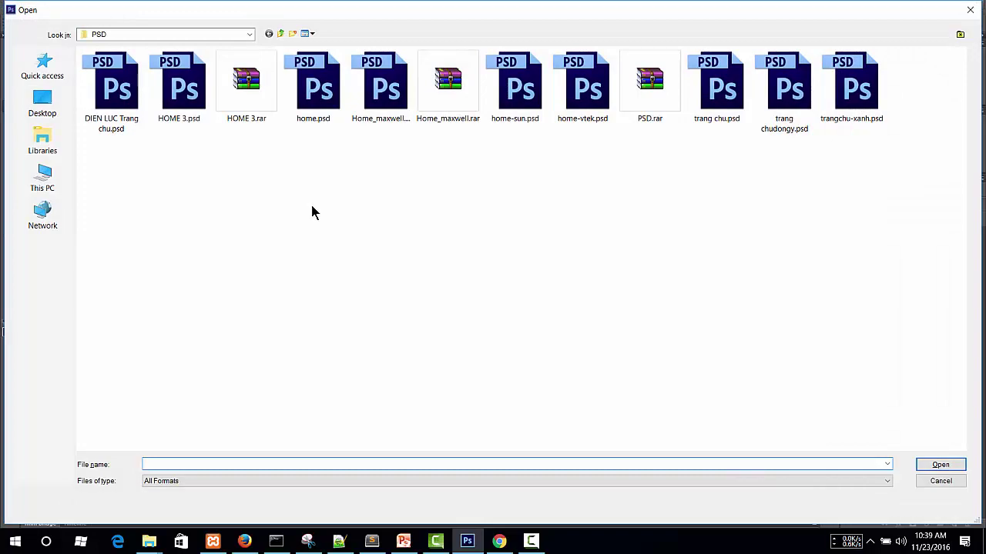
{"action": "key", "text": "Escape"}
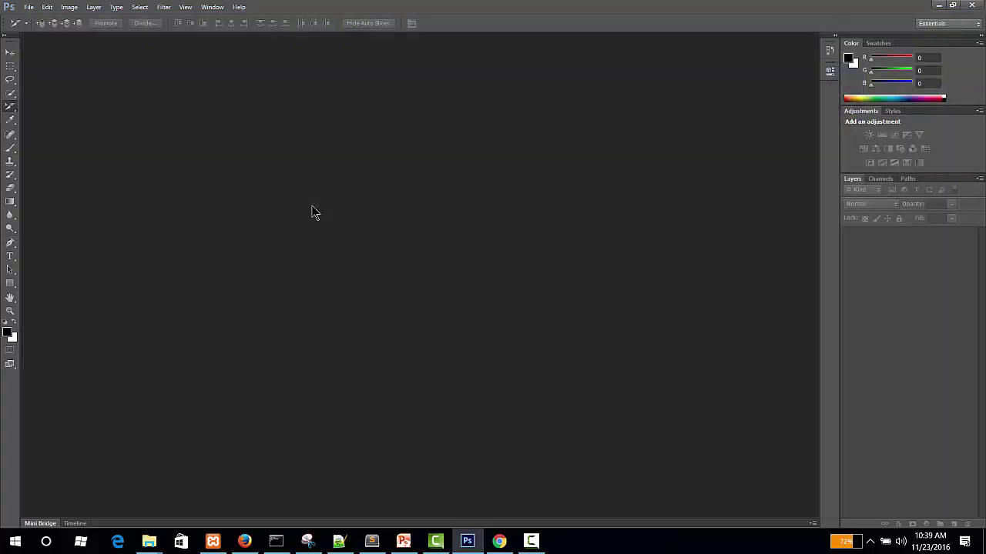
Step: Open home.psd from the PSD folder with its layers kept editable, accept the notices, and close the document
{"action": "key", "text": "ctrl+o"}
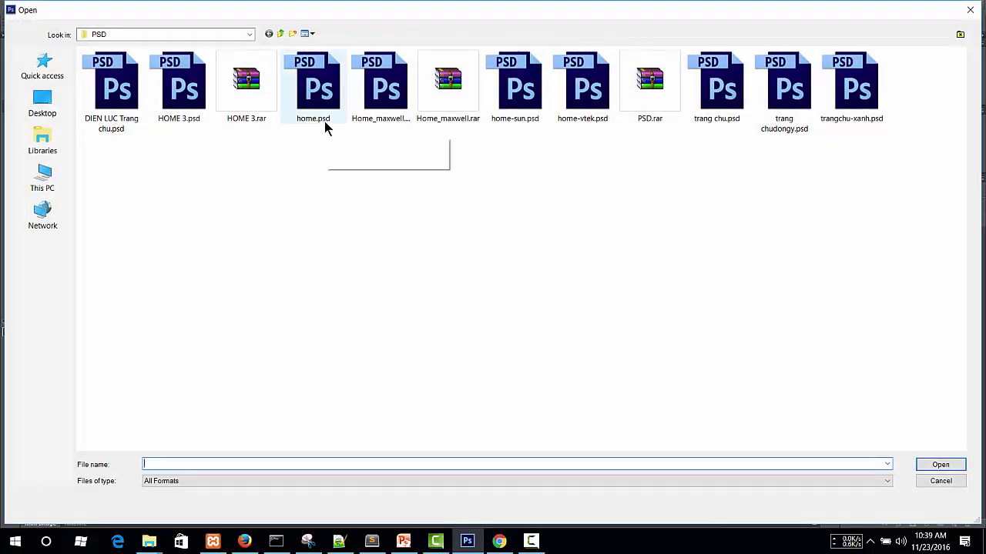
{"action": "left_click", "coordinate": [311, 100]}
{"action": "double_click", "coordinate": [312, 100]}
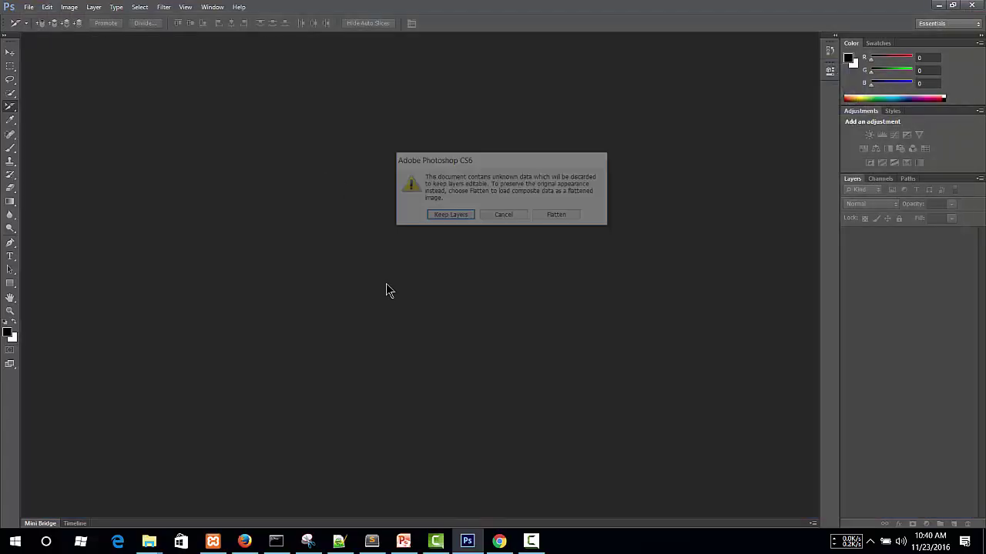
{"action": "left_click", "coordinate": [449, 216]}
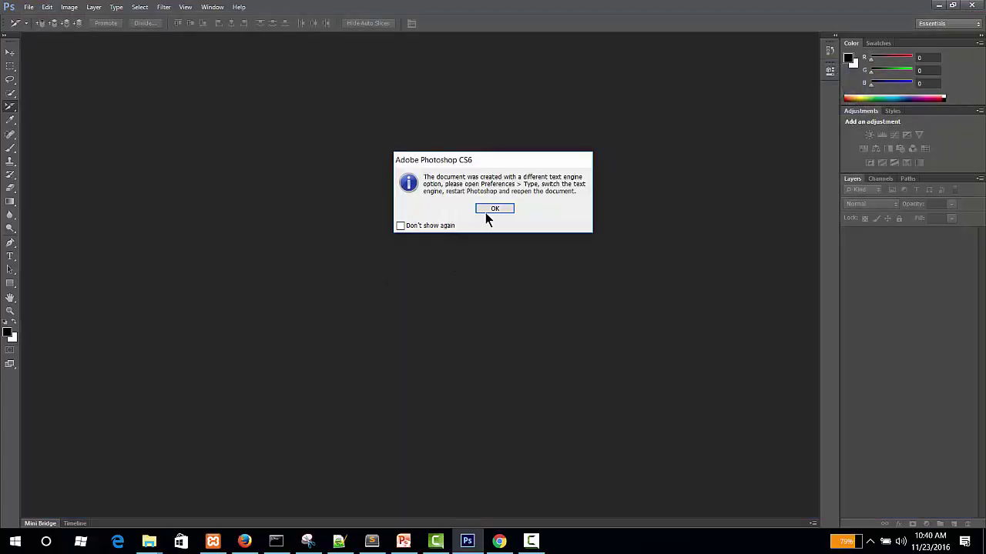
{"action": "left_click", "coordinate": [487, 213]}
{"action": "left_click", "coordinate": [491, 209]}
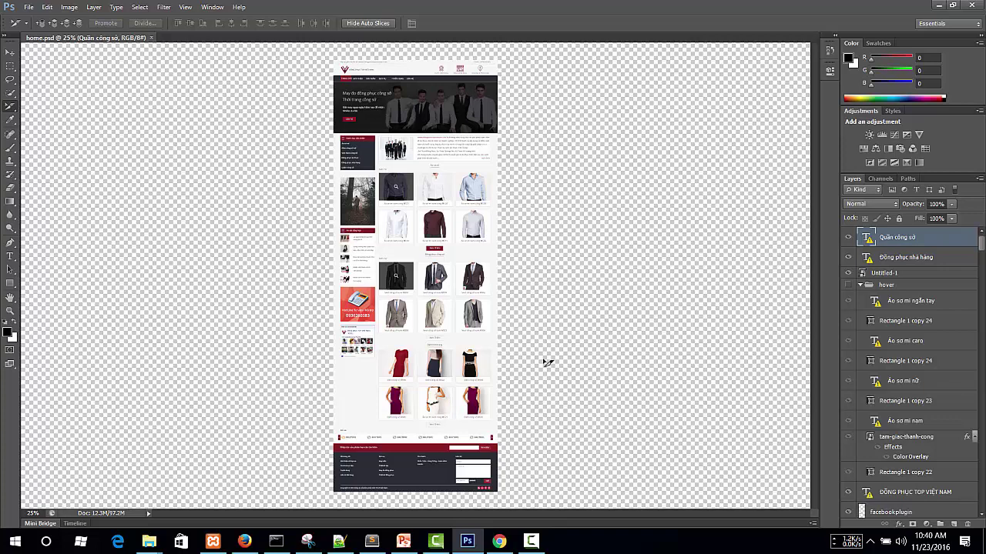
{"action": "left_click", "coordinate": [152, 39]}
Step: Open home.psd again from the empty workspace, keeping its layers, and close it once loaded
{"action": "double_click", "coordinate": [181, 117]}
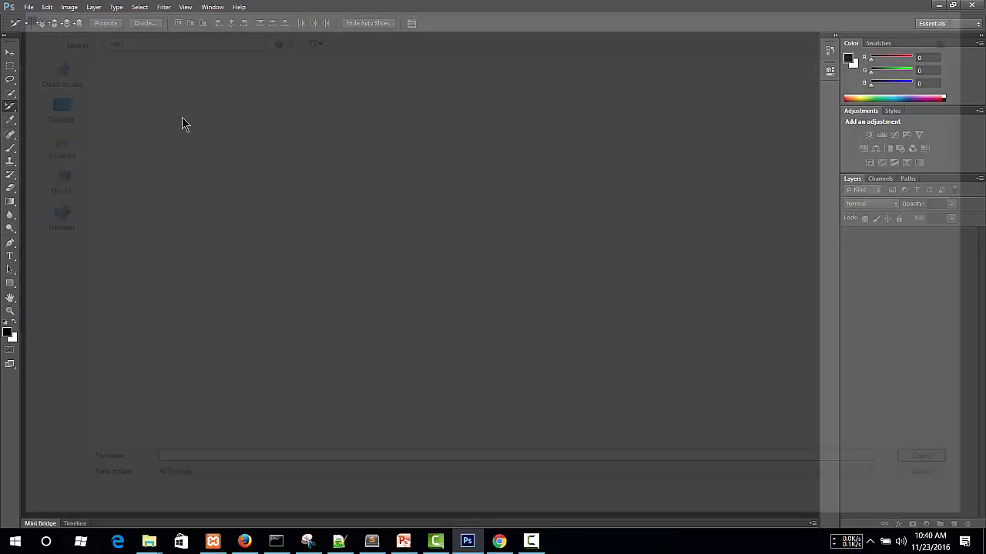
{"action": "double_click", "coordinate": [308, 119]}
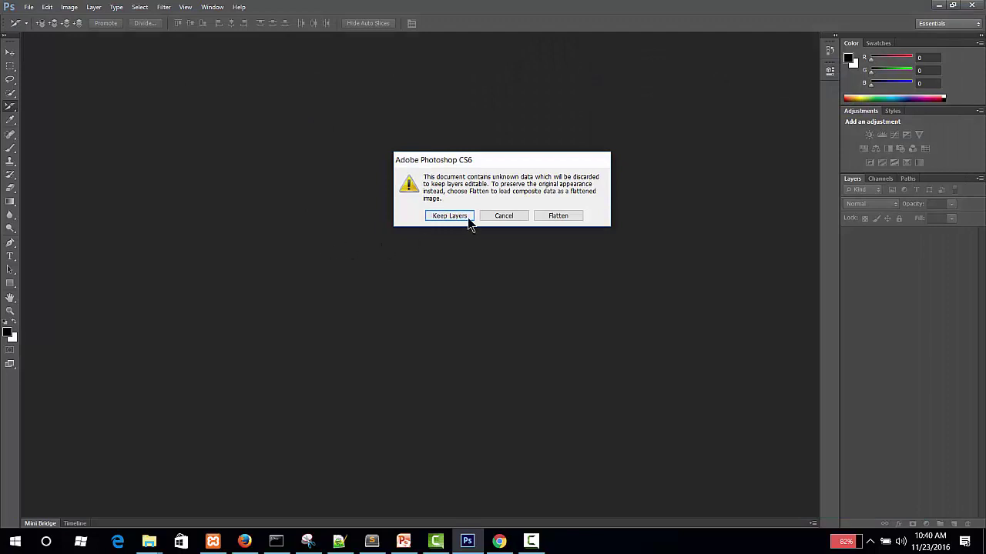
{"action": "left_click", "coordinate": [468, 218]}
{"action": "left_click", "coordinate": [491, 209]}
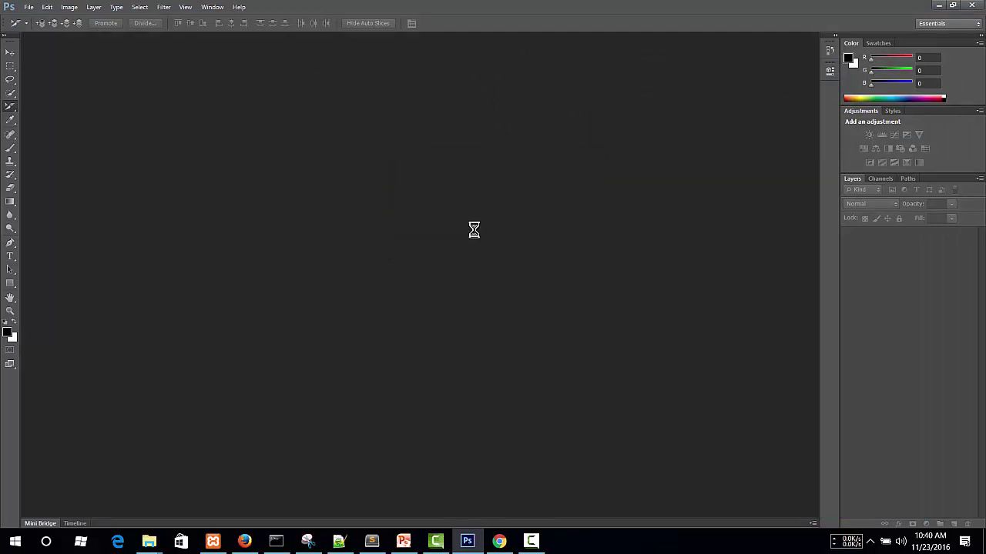
{"action": "left_click", "coordinate": [490, 213]}
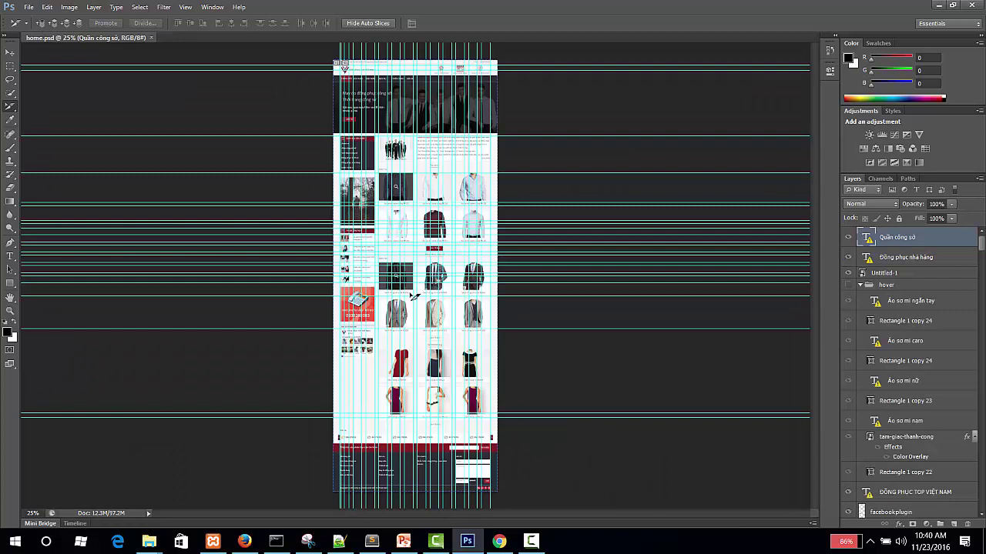
{"action": "key", "text": "ctrl+w"}
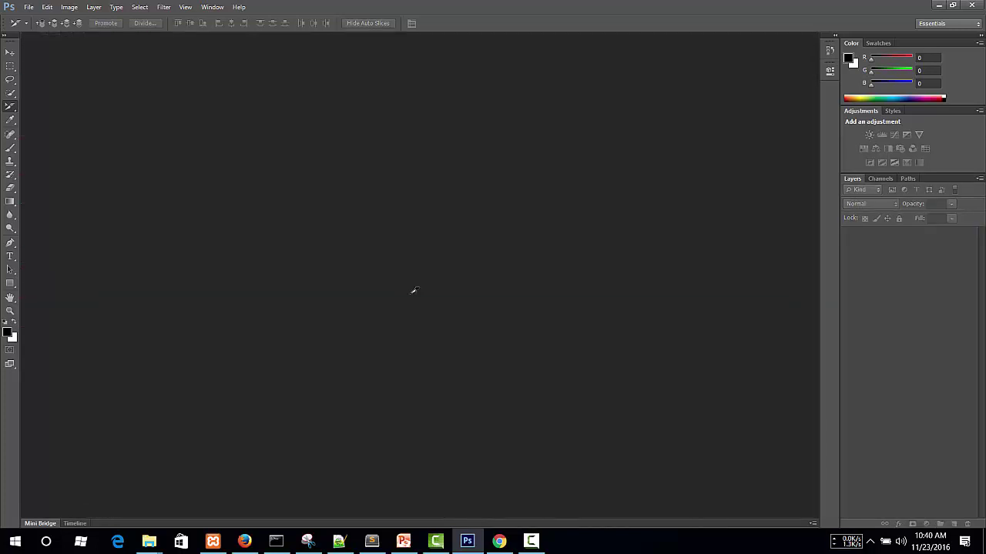
Step: Open home.psd and home-sun.psd together with layers kept, then close home-sun.psd
{"action": "key", "text": "ctrl+o"}
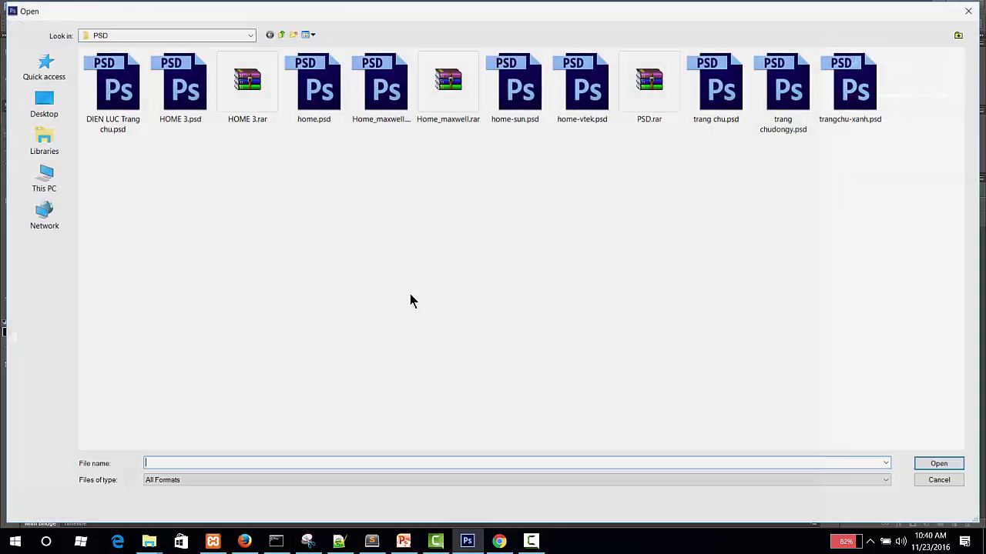
{"action": "left_click", "coordinate": [331, 108]}
{"action": "left_click", "coordinate": [522, 98], "text": "ctrl"}
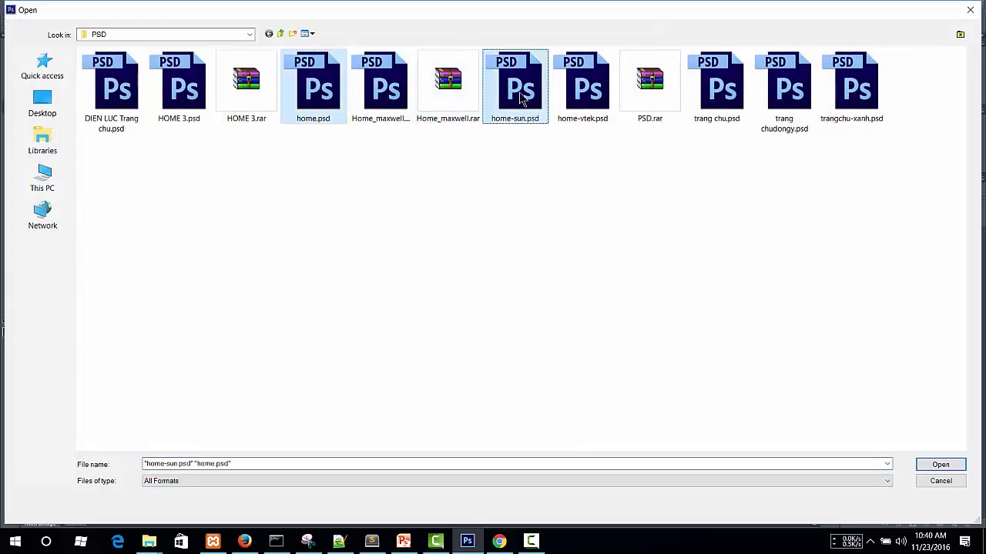
{"action": "key", "text": "Return"}
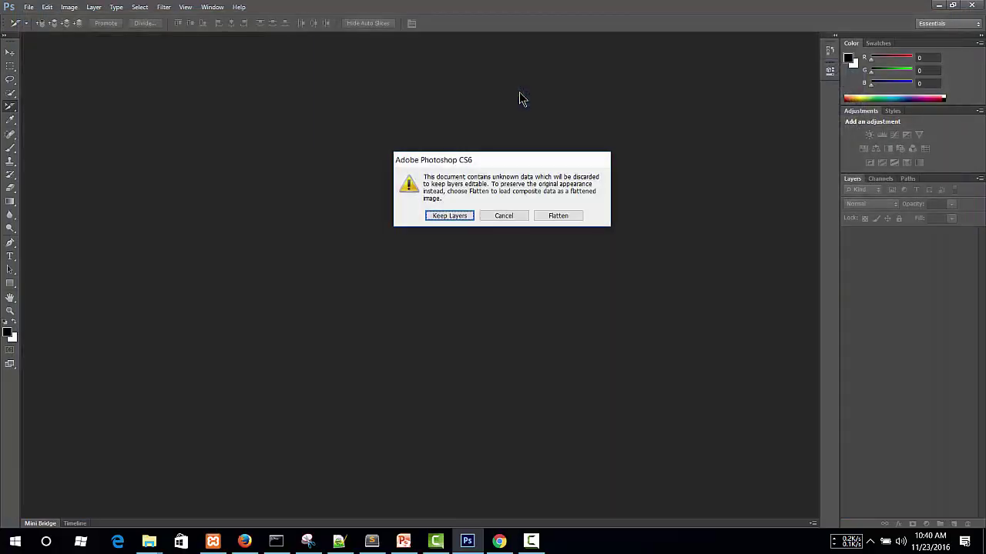
{"action": "left_click", "coordinate": [455, 218]}
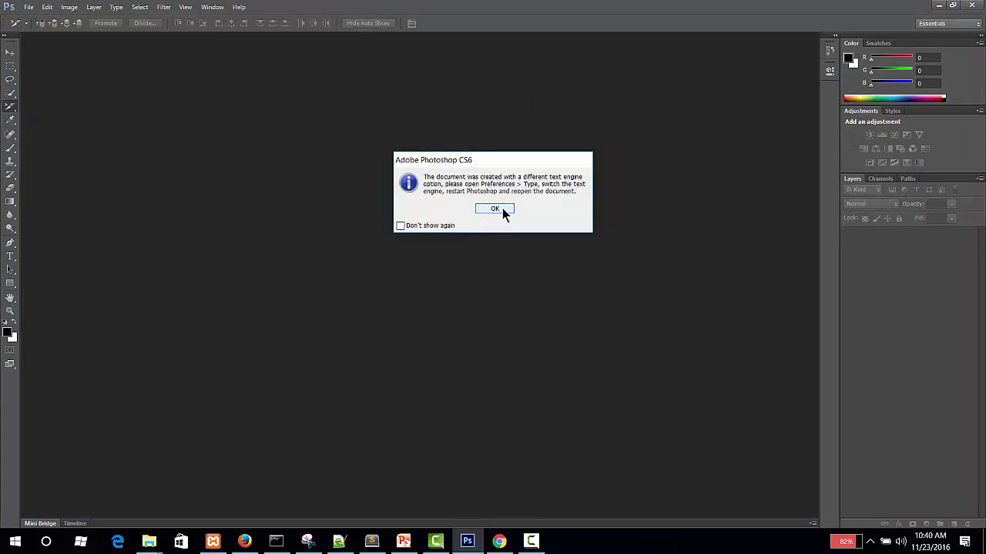
{"action": "left_click", "coordinate": [502, 208]}
{"action": "left_click", "coordinate": [499, 210]}
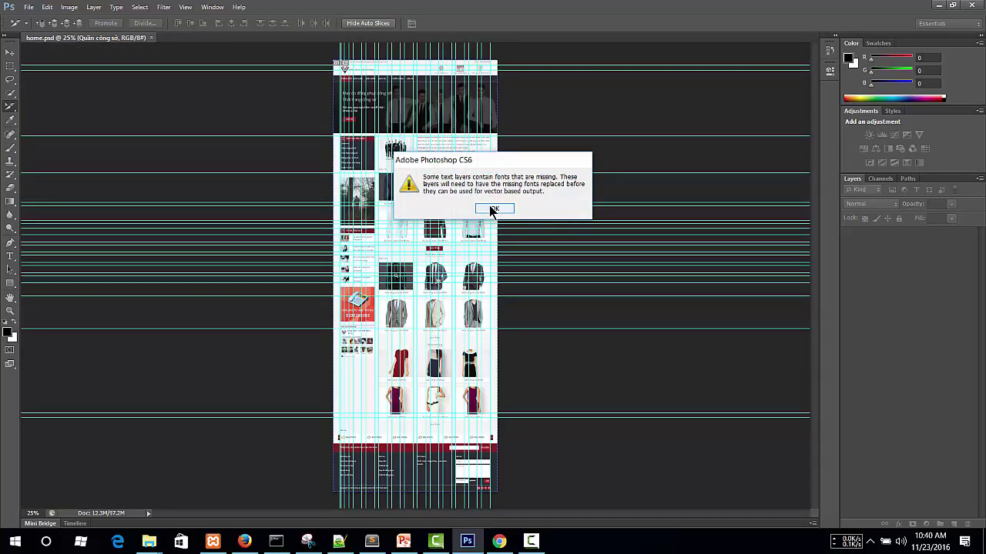
{"action": "left_click", "coordinate": [493, 209]}
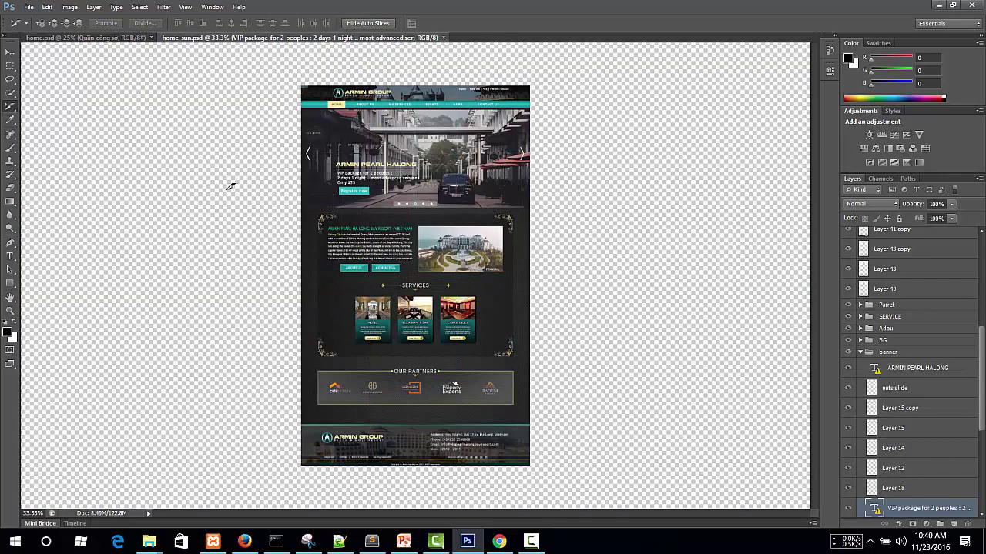
{"action": "key", "text": "ctrl+w"}
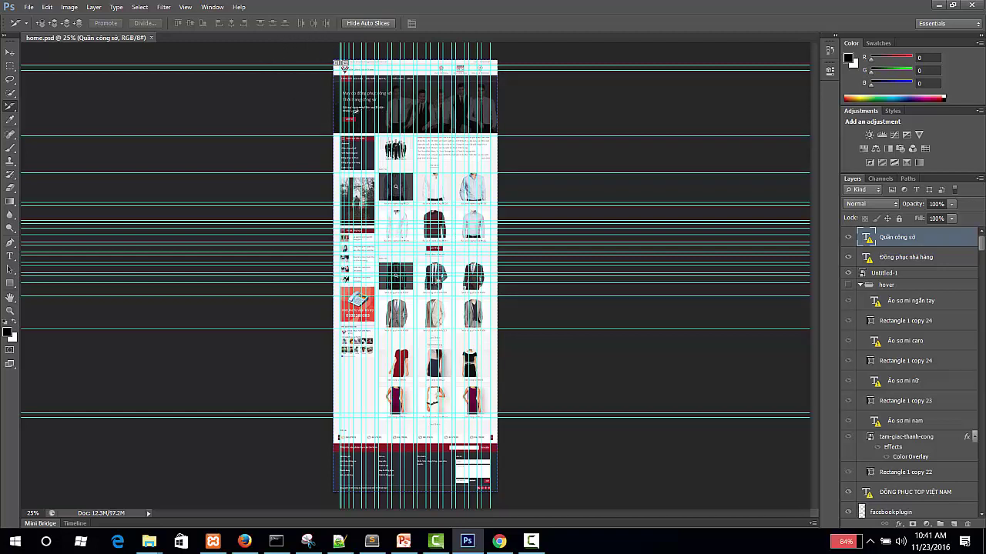
Step: Show the header of home.psd at 100% and hide the guides and slice outlines
{"action": "key", "text": "ctrl+plus"}
{"action": "key", "text": "ctrl+plus"}
{"action": "key", "text": "ctrl+plus"}
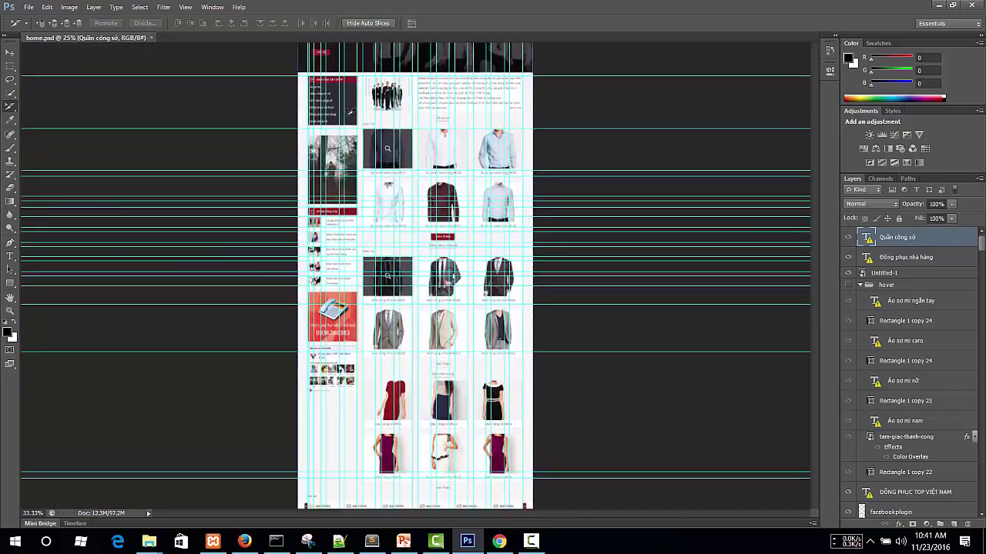
{"action": "key", "text": "ctrl+semicolon"}
{"action": "key", "text": "ctrl+plus"}
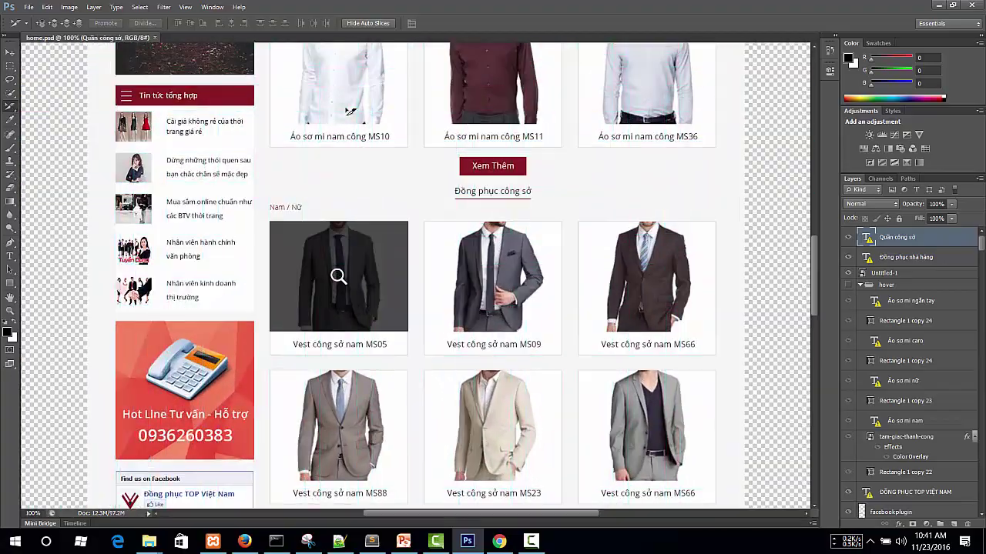
{"action": "key", "text": "ctrl+semicolon"}
{"action": "left_click_drag", "start_coordinate": [326, 111], "coordinate": [348, 296]}
{"action": "left_click_drag", "start_coordinate": [320, 290], "coordinate": [346, 310]}
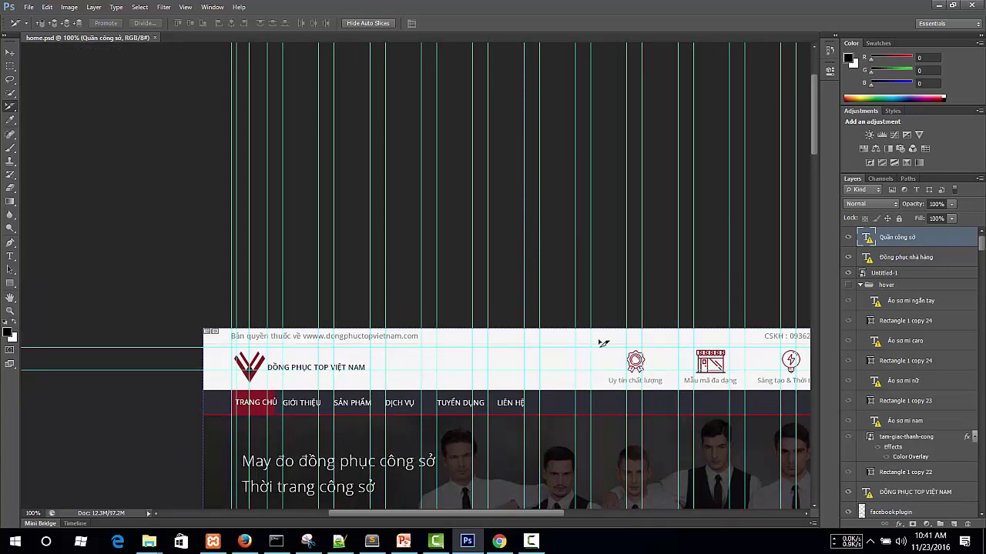
{"action": "left_click_drag", "start_coordinate": [546, 354], "coordinate": [424, 331]}
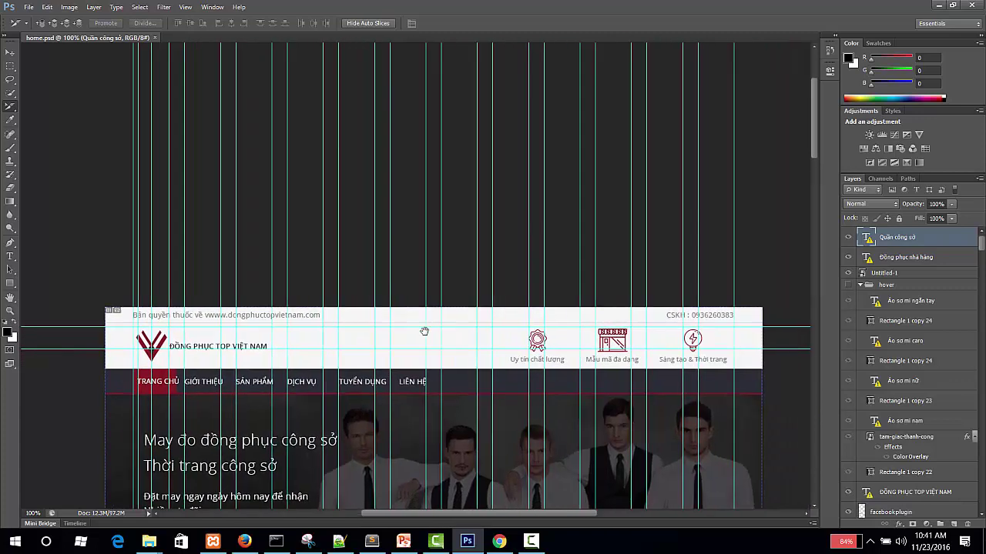
{"action": "key", "text": "ctrl+h"}
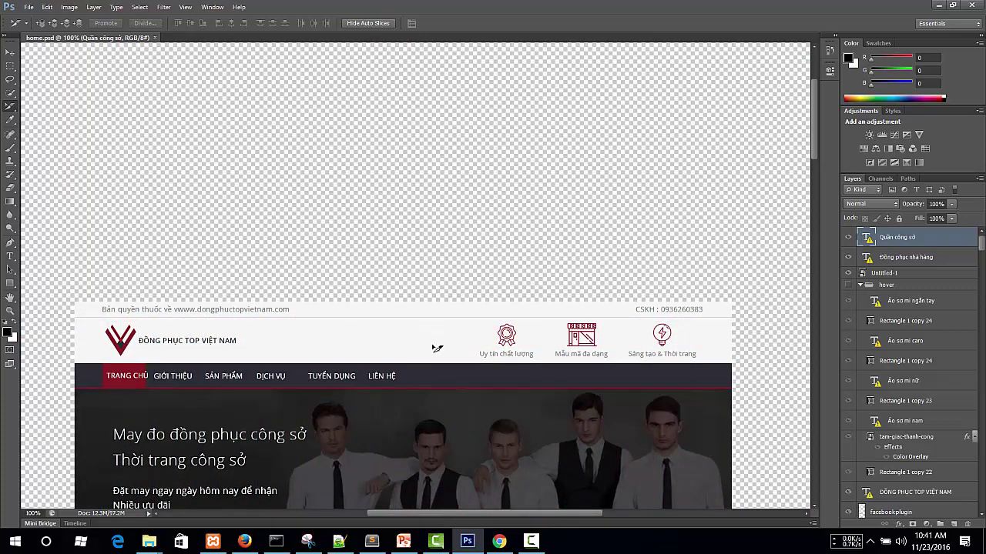
{"action": "left_click", "coordinate": [436, 348]}
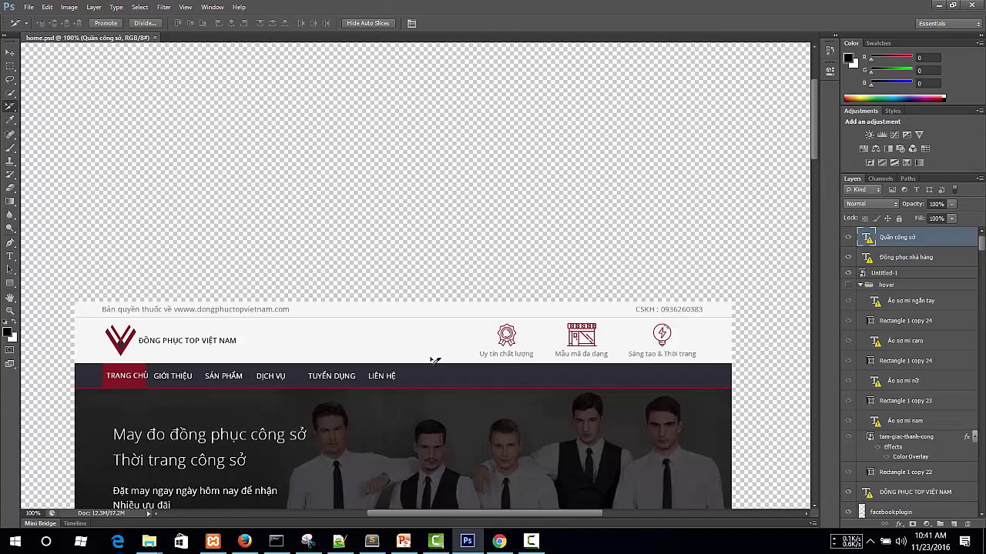
Step: Switch to Firefox and look over the Bootstrap home page from the download section back to its header
{"action": "left_click", "coordinate": [245, 541]}
{"action": "scroll", "coordinate": [445, 265], "scroll_direction": "down", "scroll_amount": 1}
{"action": "scroll", "coordinate": [445, 265], "scroll_direction": "down", "scroll_amount": 5}
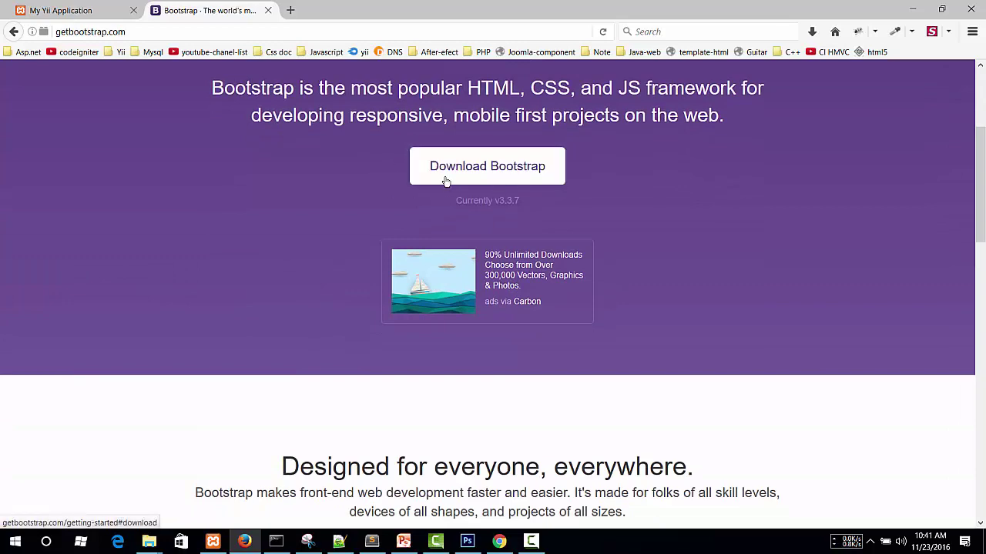
{"action": "scroll", "coordinate": [298, 253], "scroll_direction": "down", "scroll_amount": 7}
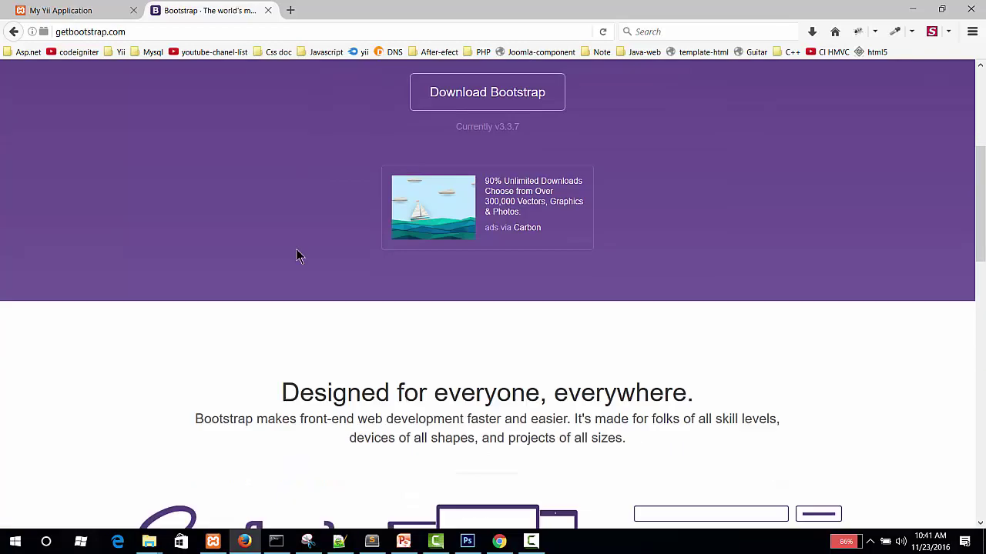
{"action": "scroll", "coordinate": [462, 266], "scroll_direction": "up", "scroll_amount": 10}
{"action": "scroll", "coordinate": [464, 263], "scroll_direction": "up", "scroll_amount": 3}
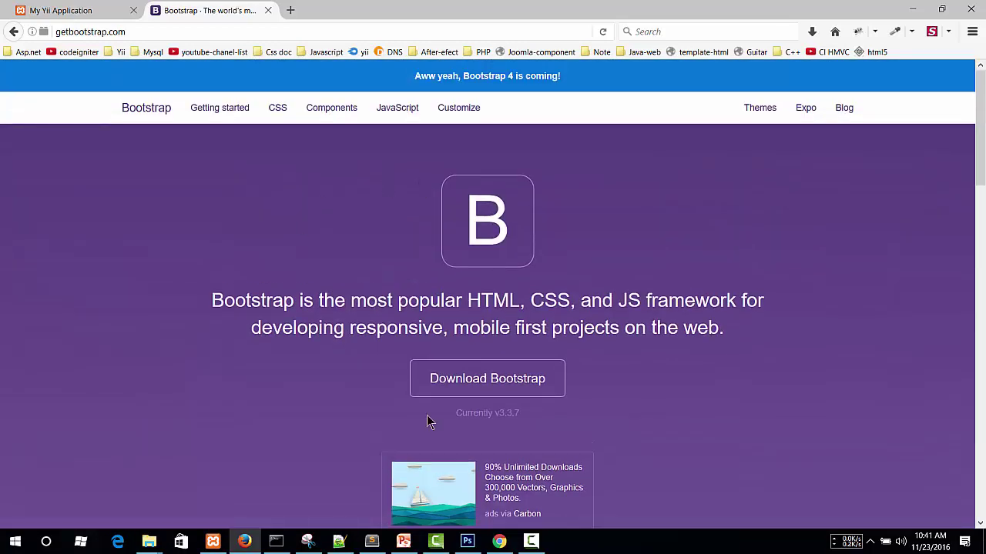
Step: Switch back to Photoshop and look over home.psd between its header, menu, banner and first product row
{"action": "left_click", "coordinate": [468, 541]}
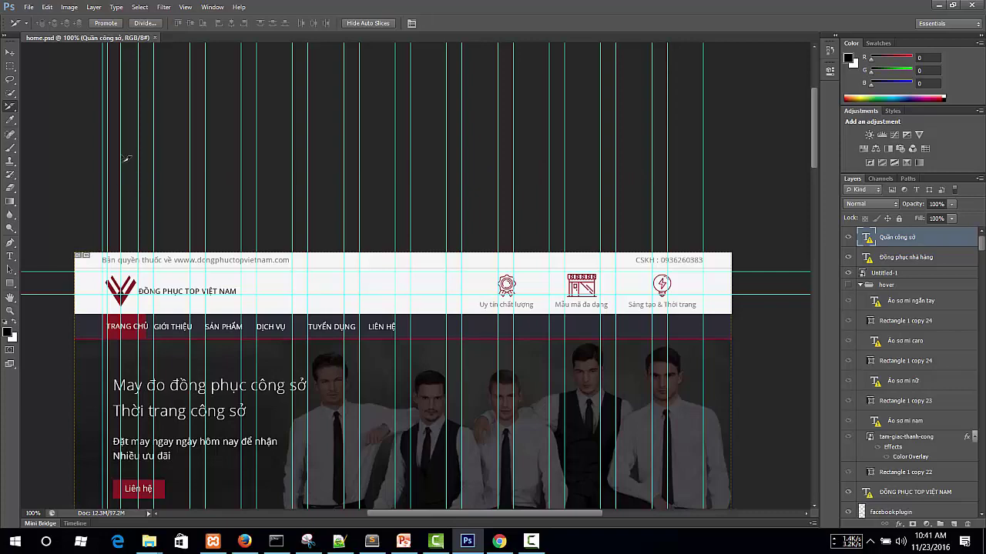
{"action": "scroll", "coordinate": [331, 308], "scroll_direction": "down", "scroll_amount": 2}
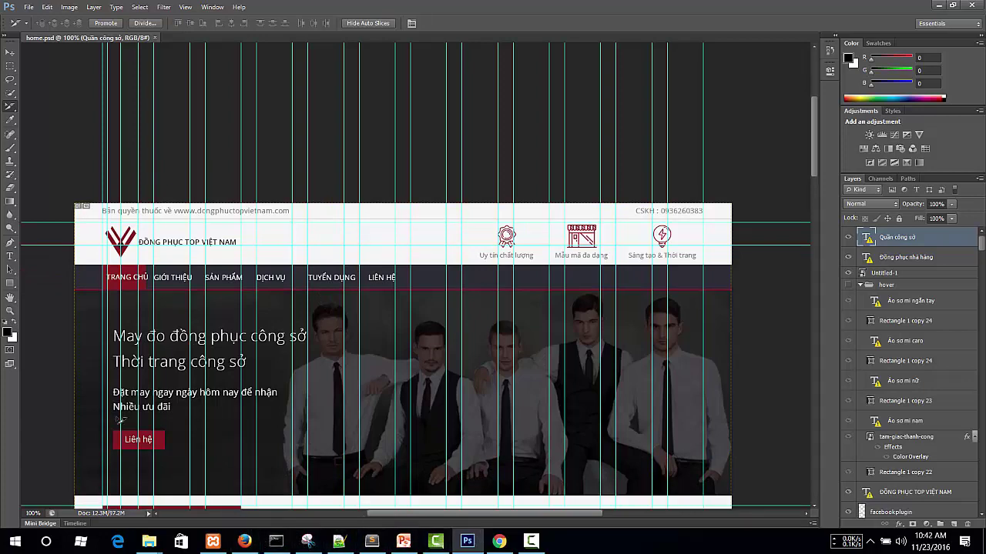
{"action": "scroll", "coordinate": [127, 377], "scroll_direction": "down", "scroll_amount": 3}
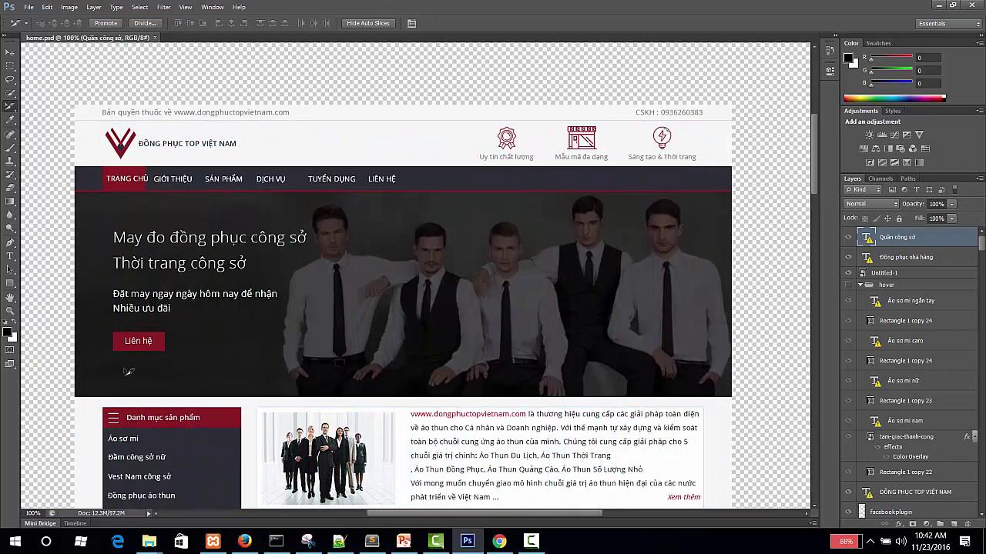
{"action": "scroll", "coordinate": [127, 370], "scroll_direction": "up", "scroll_amount": 1}
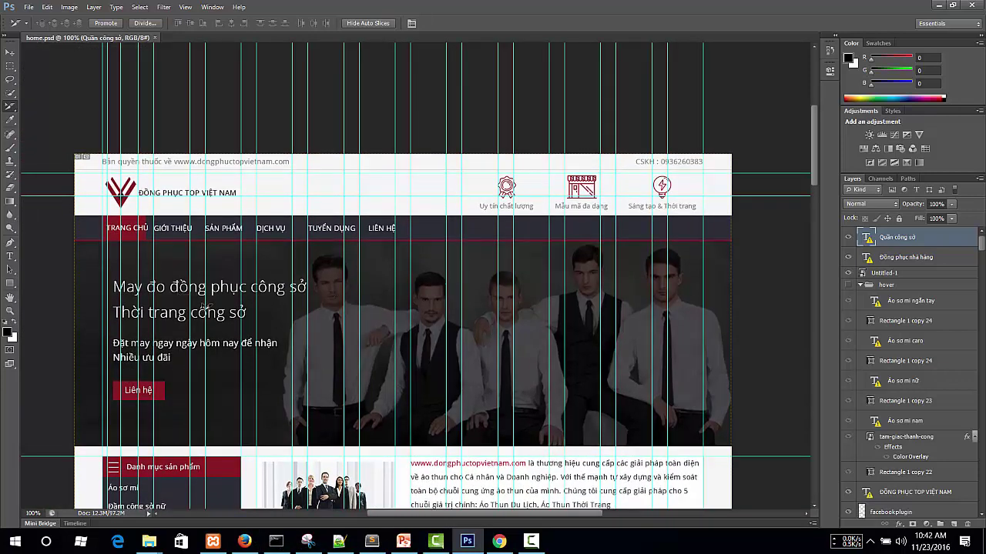
{"action": "scroll", "coordinate": [192, 302], "scroll_direction": "down", "scroll_amount": 1}
{"action": "scroll", "coordinate": [188, 298], "scroll_direction": "down", "scroll_amount": 4}
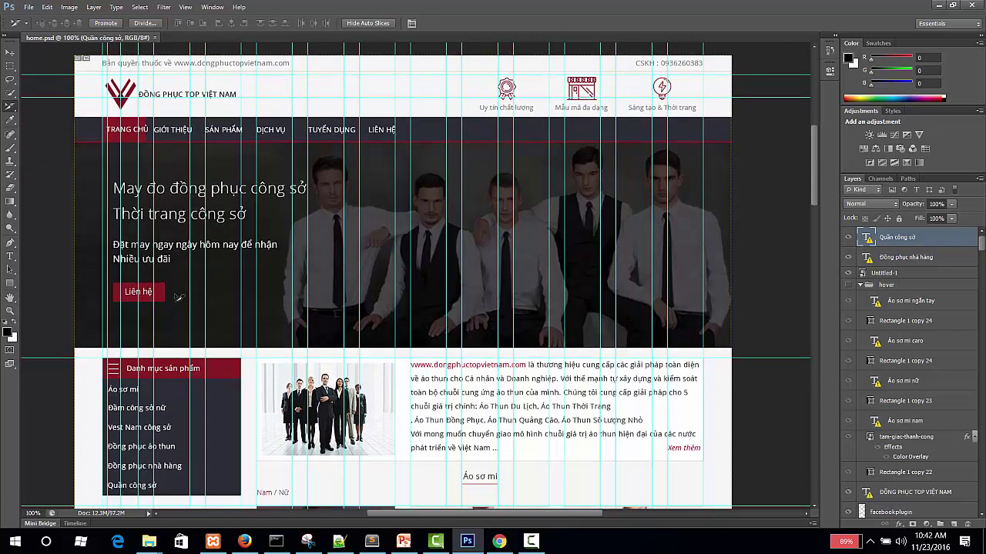
{"action": "scroll", "coordinate": [220, 273], "scroll_direction": "down", "scroll_amount": 1}
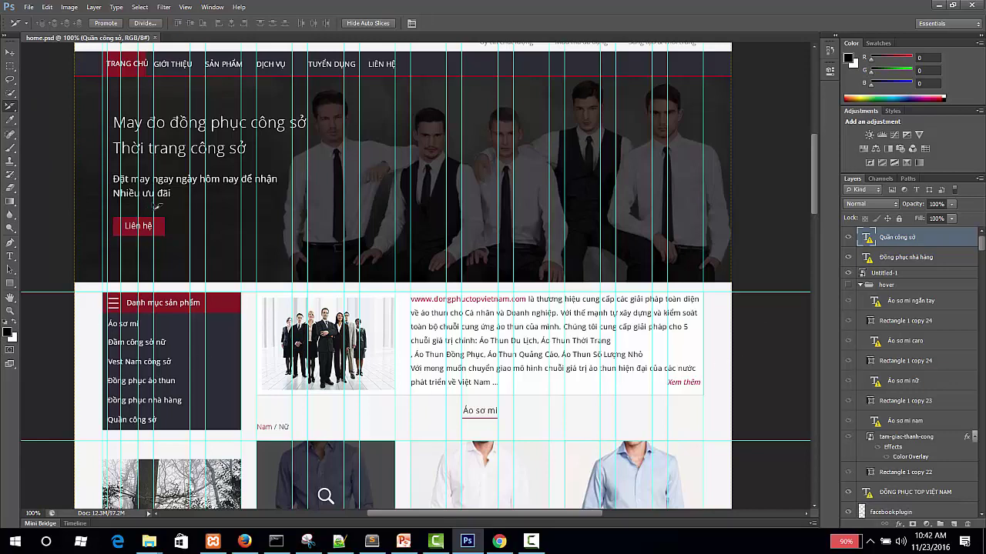
{"action": "scroll", "coordinate": [158, 206], "scroll_direction": "down", "scroll_amount": 2}
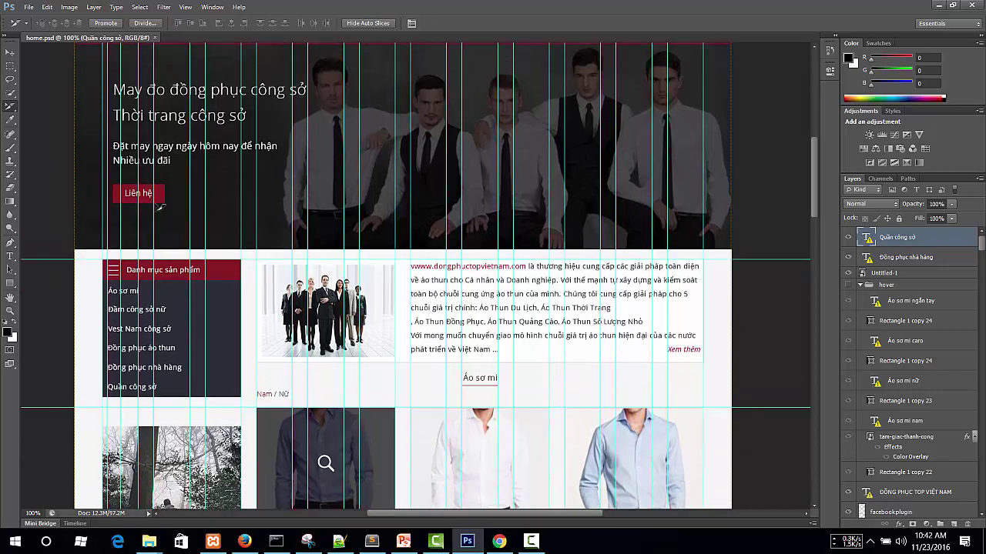
{"action": "scroll", "coordinate": [131, 231], "scroll_direction": "up", "scroll_amount": 5}
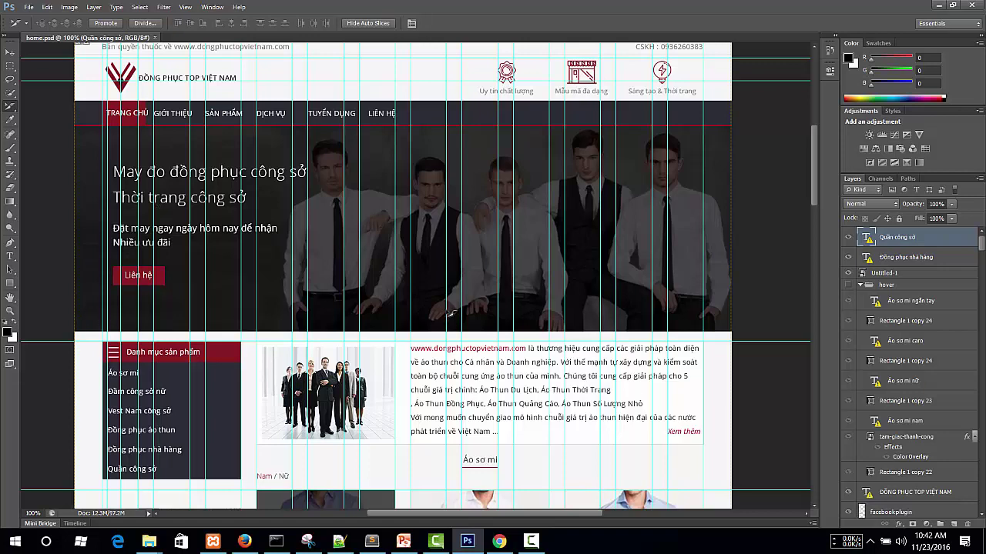
{"action": "scroll", "coordinate": [307, 262], "scroll_direction": "down", "scroll_amount": 2}
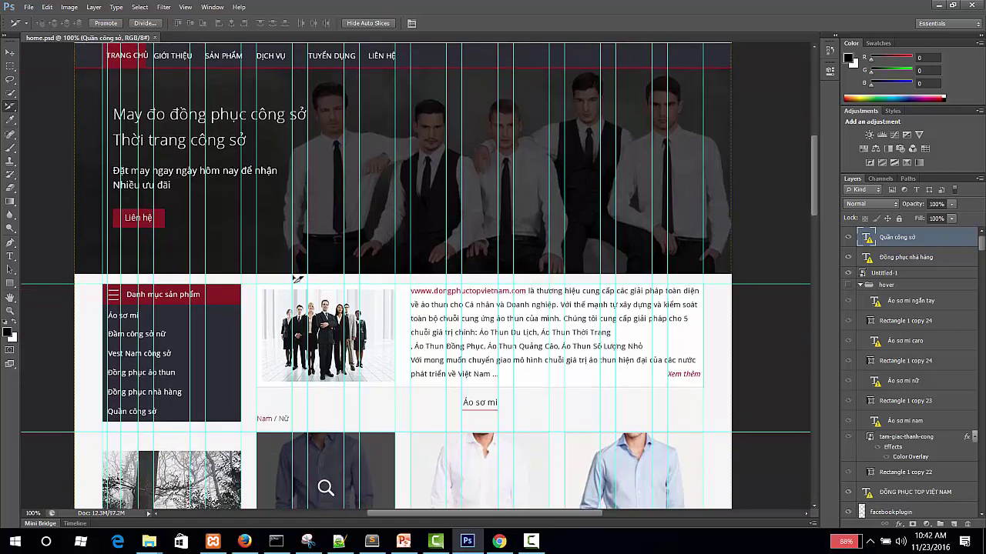
{"action": "scroll", "coordinate": [174, 313], "scroll_direction": "up", "scroll_amount": 3}
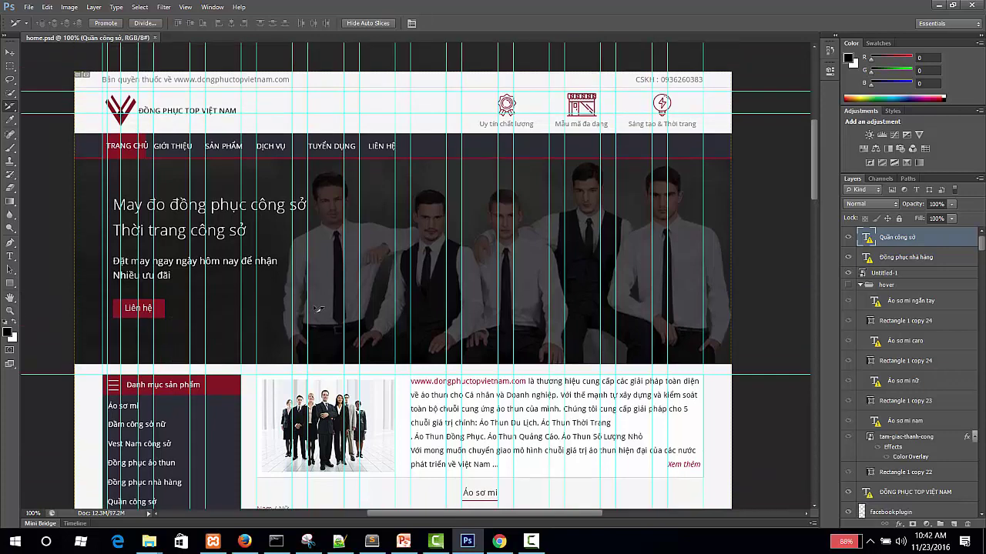
{"action": "scroll", "coordinate": [301, 260], "scroll_direction": "up", "scroll_amount": 1}
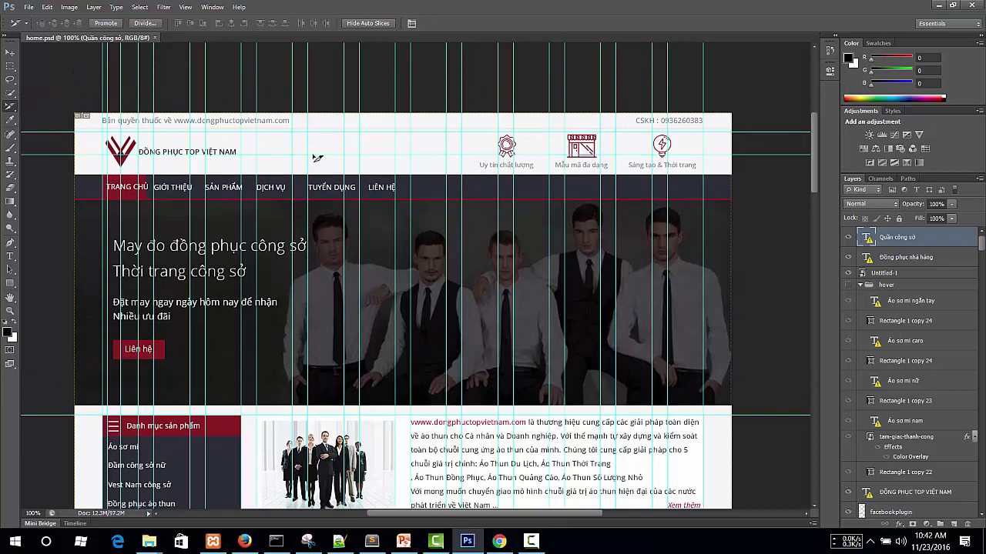
{"action": "scroll", "coordinate": [254, 156], "scroll_direction": "up", "scroll_amount": 1}
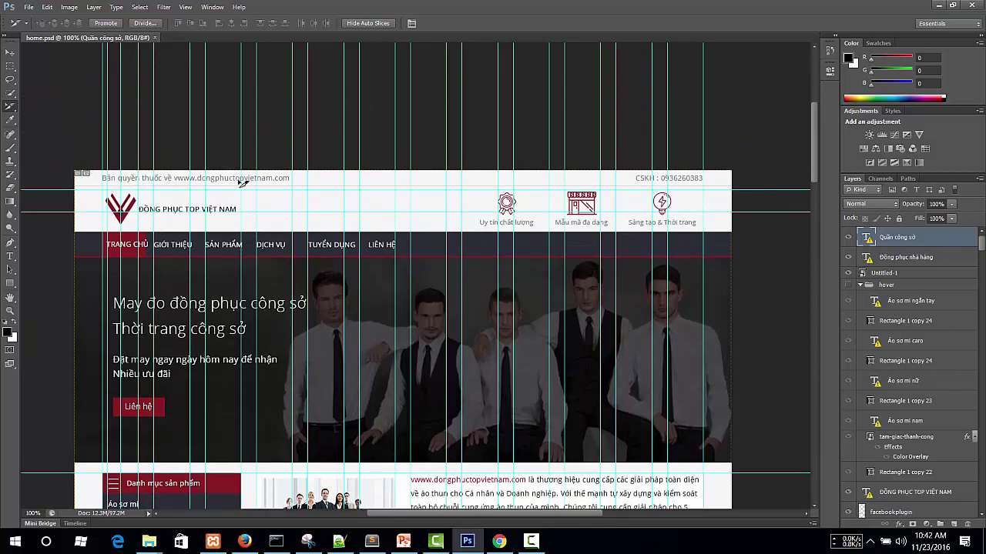
Step: Toggle the guides and slice outlines off and on repeatedly to compare the header and banner with and without them
{"action": "key", "text": "ctrl+h"}
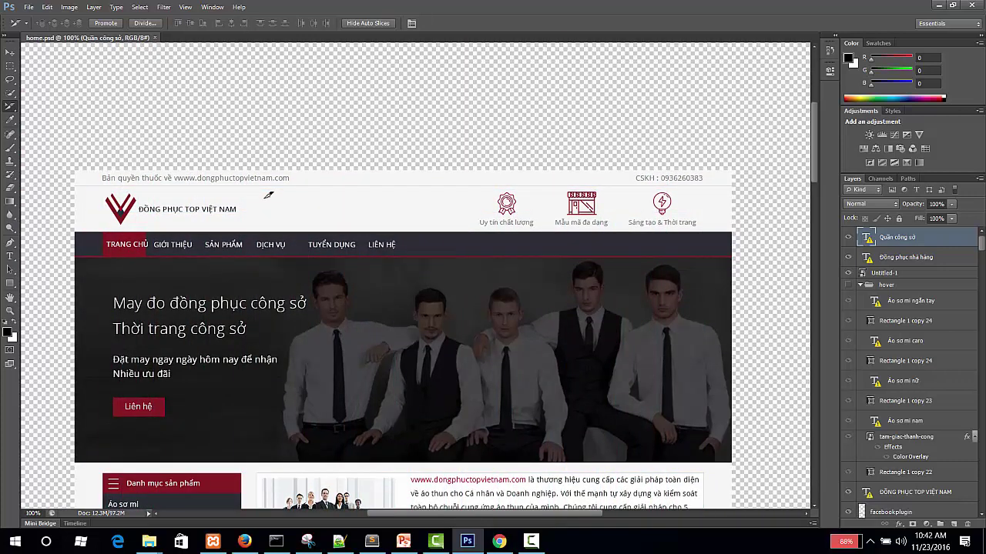
{"action": "key", "text": "ctrl+h"}
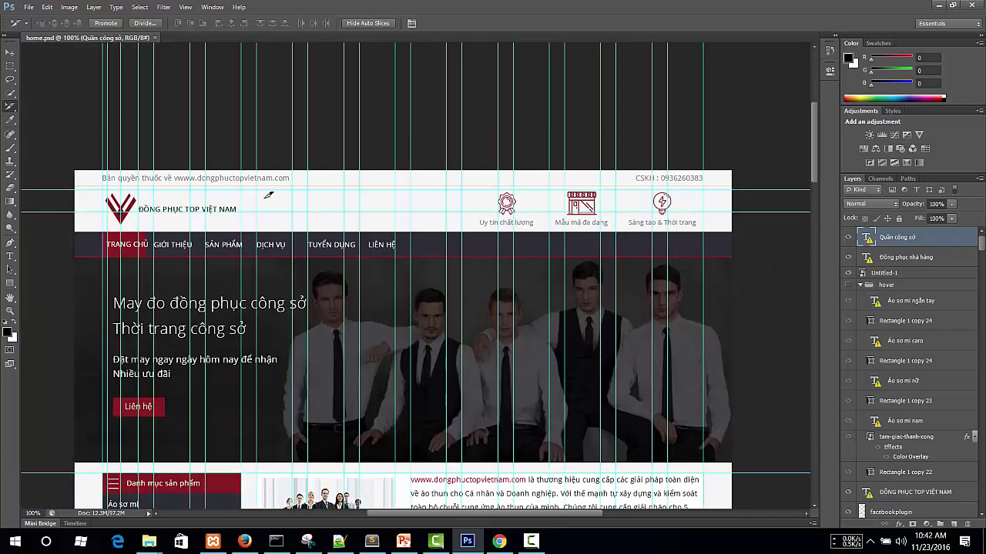
{"action": "key", "text": "ctrl+h"}
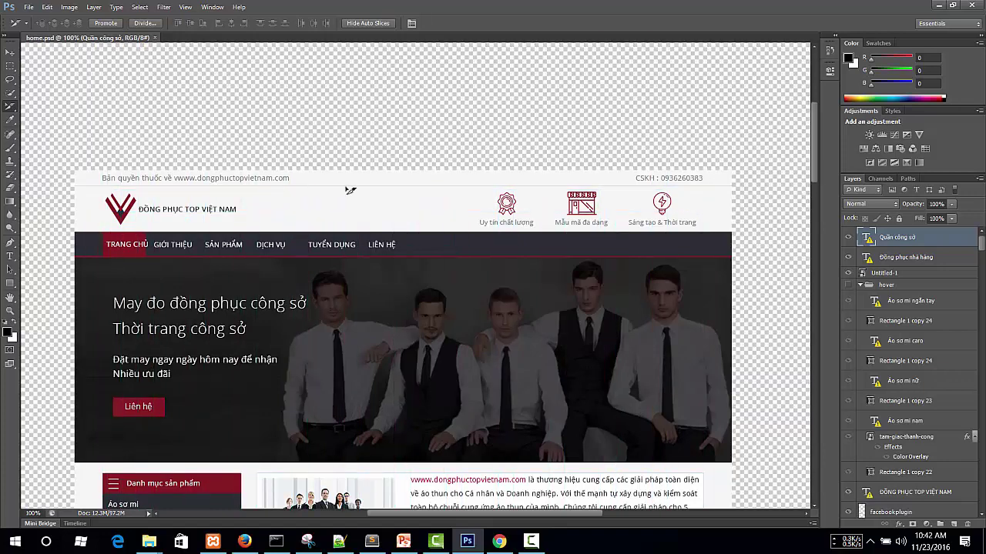
{"action": "key", "text": "ctrl+h"}
{"action": "scroll", "coordinate": [297, 204], "scroll_direction": "down", "scroll_amount": 3}
{"action": "key", "text": "ctrl+h"}
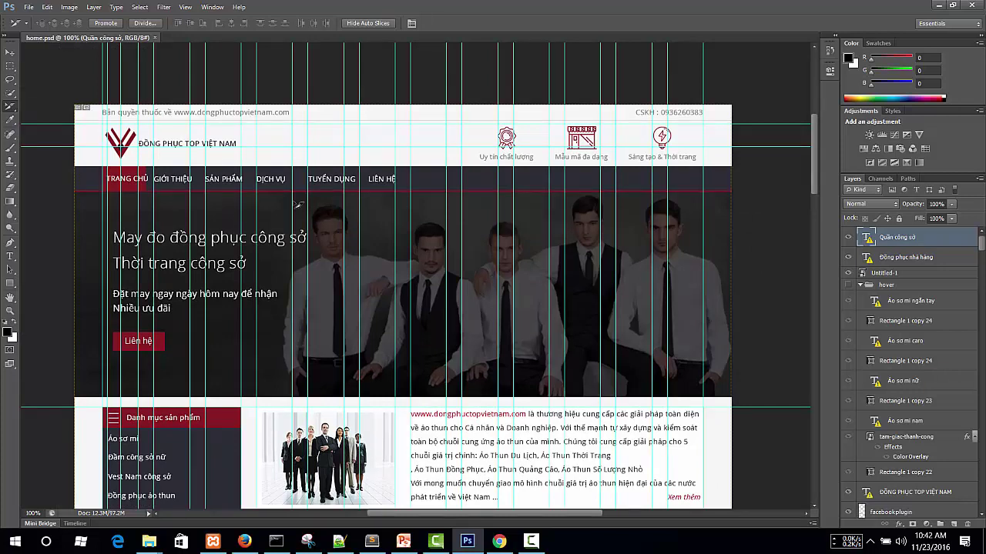
{"action": "key", "text": "ctrl+h"}
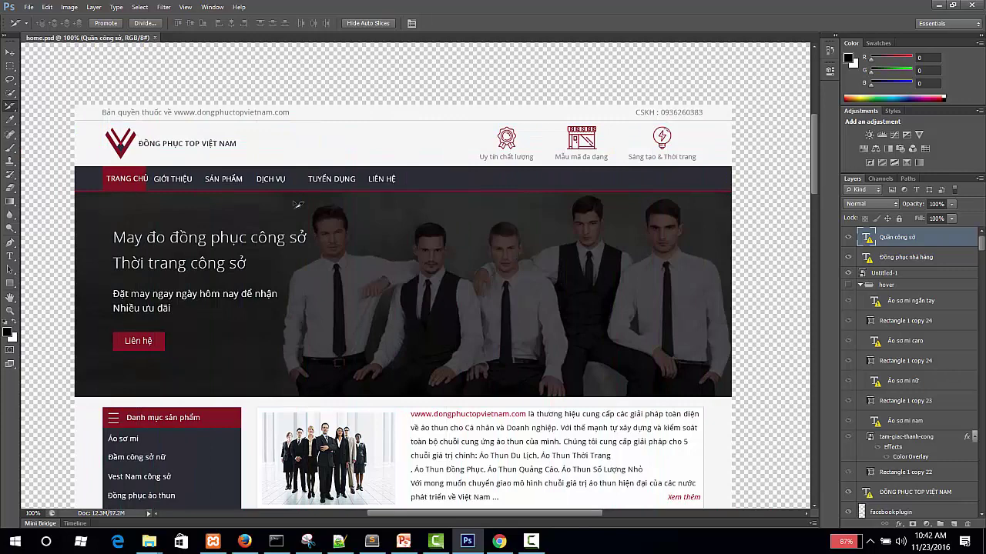
{"action": "scroll", "coordinate": [296, 204], "scroll_direction": "down", "scroll_amount": 2}
{"action": "key", "text": "ctrl+h"}
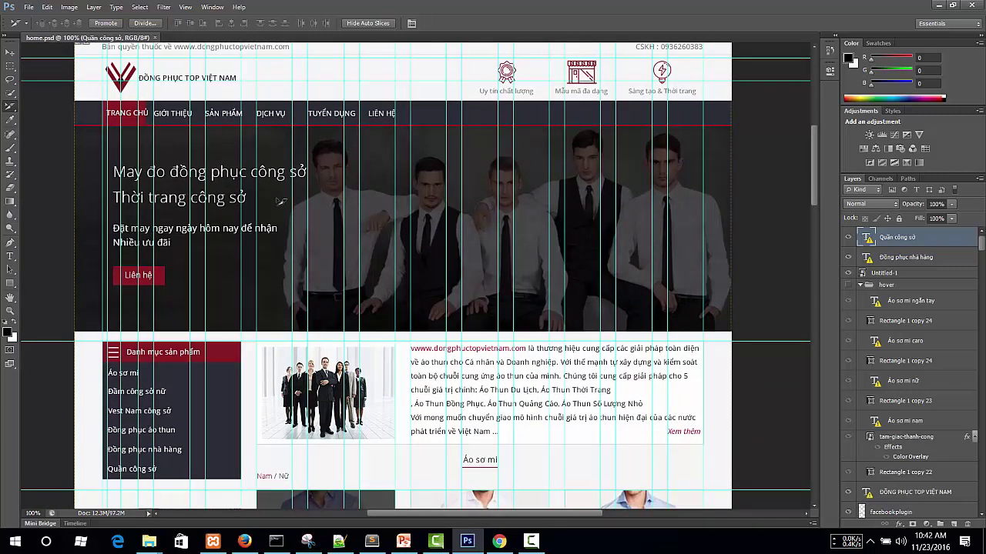
{"action": "key", "text": "ctrl+h"}
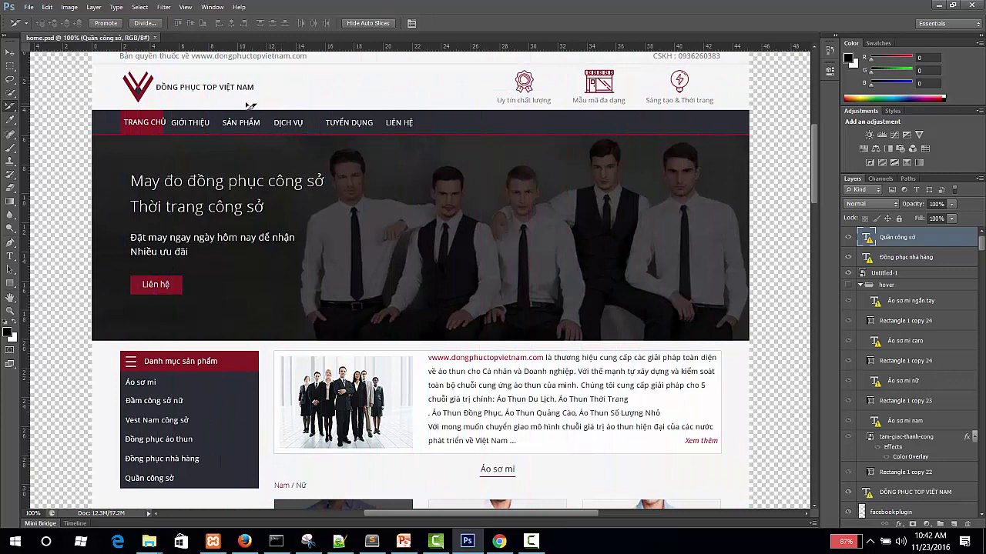
Step: Hide the rulers and the guides around the header of home.psd
{"action": "key", "text": "ctrl+h"}
{"action": "scroll", "coordinate": [235, 185], "scroll_direction": "up", "scroll_amount": 2}
{"action": "key", "text": "ctrl+h"}
{"action": "key", "text": "ctrl+h"}
{"action": "scroll", "coordinate": [240, 205], "scroll_direction": "up", "scroll_amount": 1}
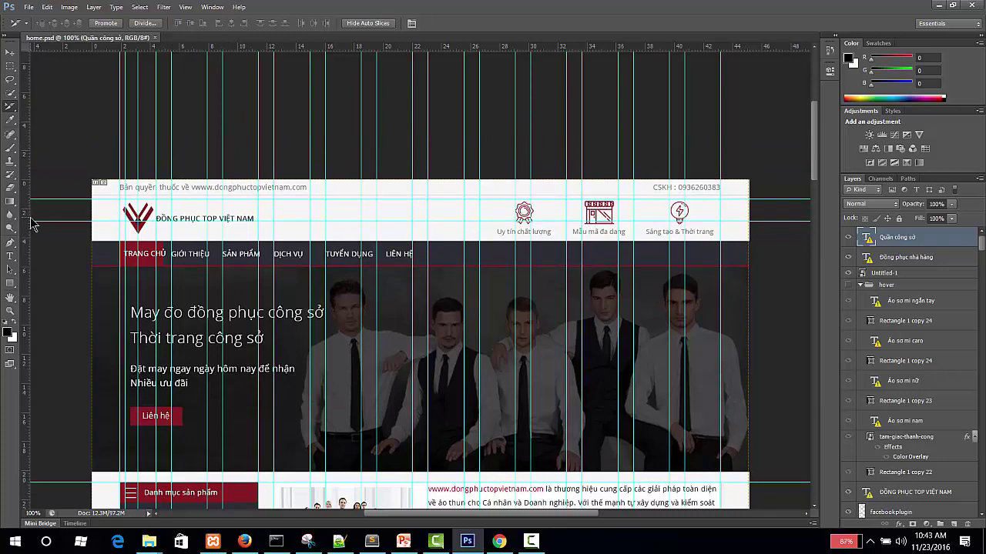
{"action": "mouse_move", "coordinate": [29, 222]}
{"action": "left_mouse_down"}
{"action": "mouse_move", "coordinate": [275, 232]}
{"action": "mouse_move", "coordinate": [13, 231]}
{"action": "left_mouse_up"}
{"action": "key", "text": "ctrl+r"}
{"action": "key", "text": "ctrl+semicolon"}
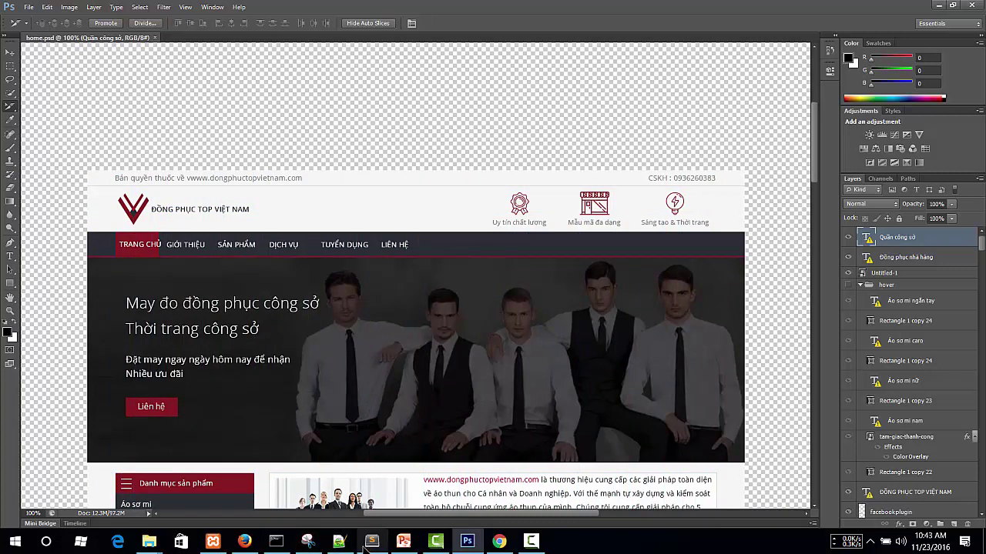
Step: Show the guides, zoom home.psd in to 300% and back out, and check the header with the guides hidden
{"action": "mouse_move", "coordinate": [368, 545]}
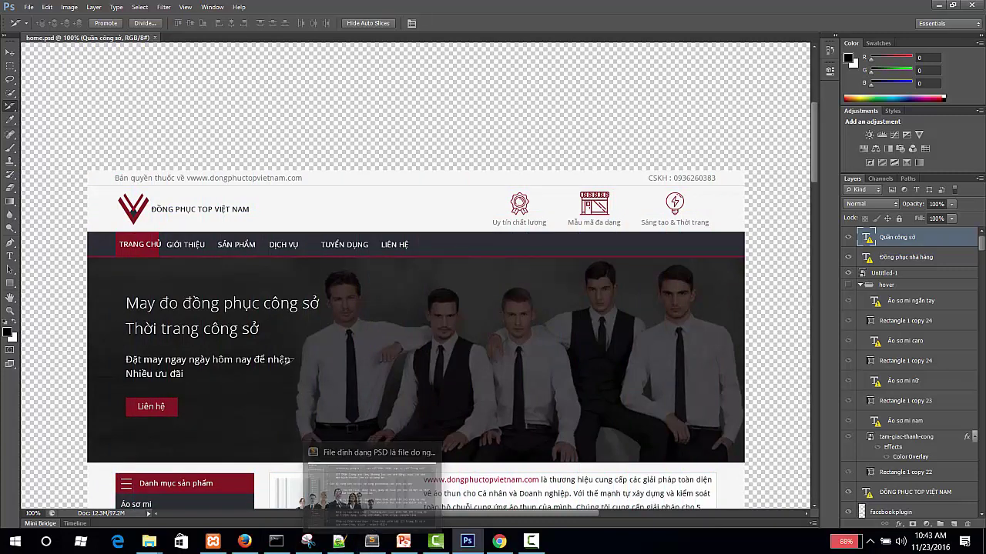
{"action": "key", "text": "ctrl+semicolon"}
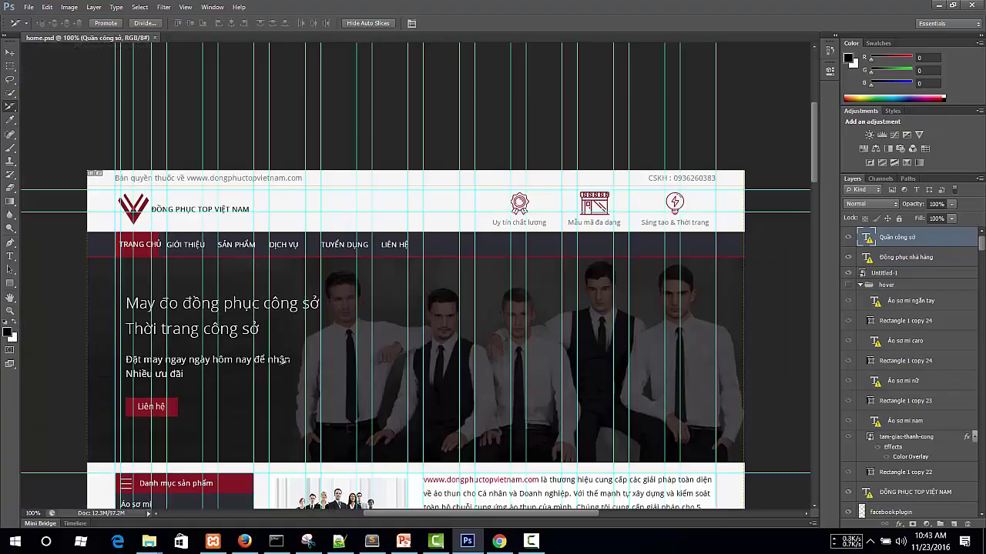
{"action": "key", "text": "ctrl+plus"}
{"action": "key", "text": "ctrl+plus"}
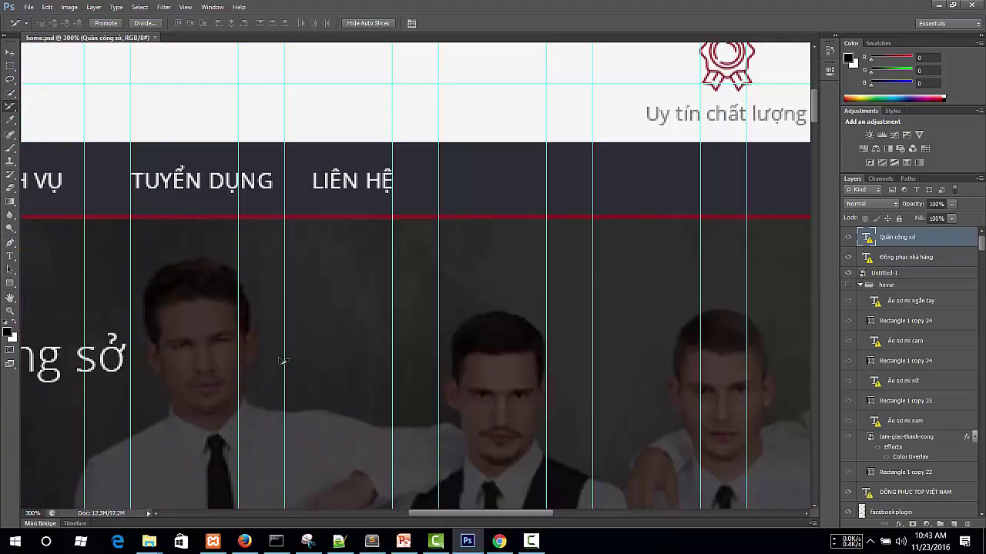
{"action": "key", "text": "ctrl+minus"}
{"action": "key", "text": "ctrl+minus"}
{"action": "key", "text": "ctrl+minus"}
{"action": "key", "text": "ctrl+minus"}
{"action": "key", "text": "ctrl+minus"}
{"action": "key", "text": "ctrl+semicolon"}
{"action": "key", "text": "ctrl+plus"}
{"action": "key", "text": "ctrl+plus"}
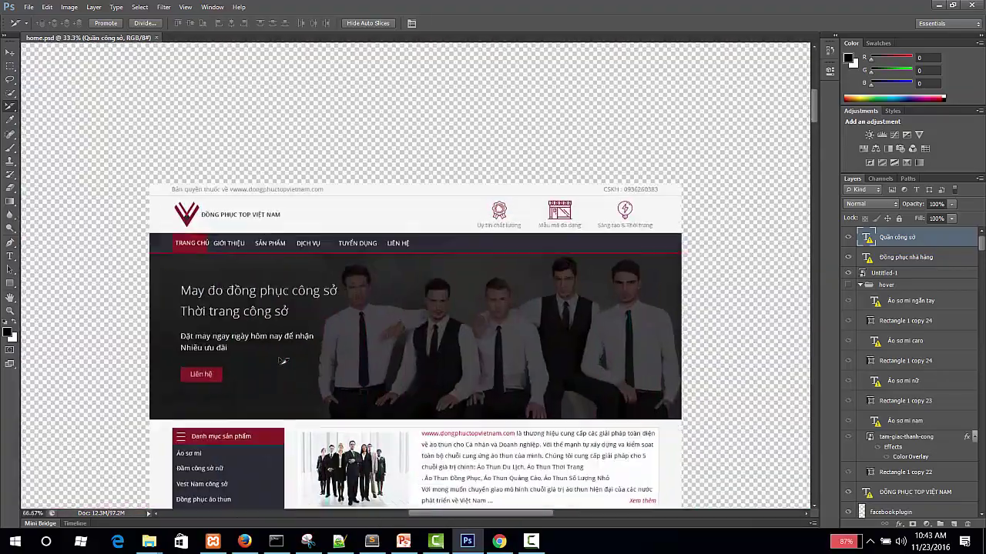
Step: Zoom repeatedly between the menu close-up and the product listing while switching the guides on and off
{"action": "key", "text": "ctrl+semicolon"}
{"action": "key", "text": "ctrl+minus"}
{"action": "key", "text": "ctrl+minus"}
{"action": "key", "text": "ctrl+plus"}
{"action": "key", "text": "ctrl+plus"}
{"action": "key", "text": "ctrl+plus"}
{"action": "key", "text": "ctrl+plus"}
{"action": "key", "text": "ctrl+plus"}
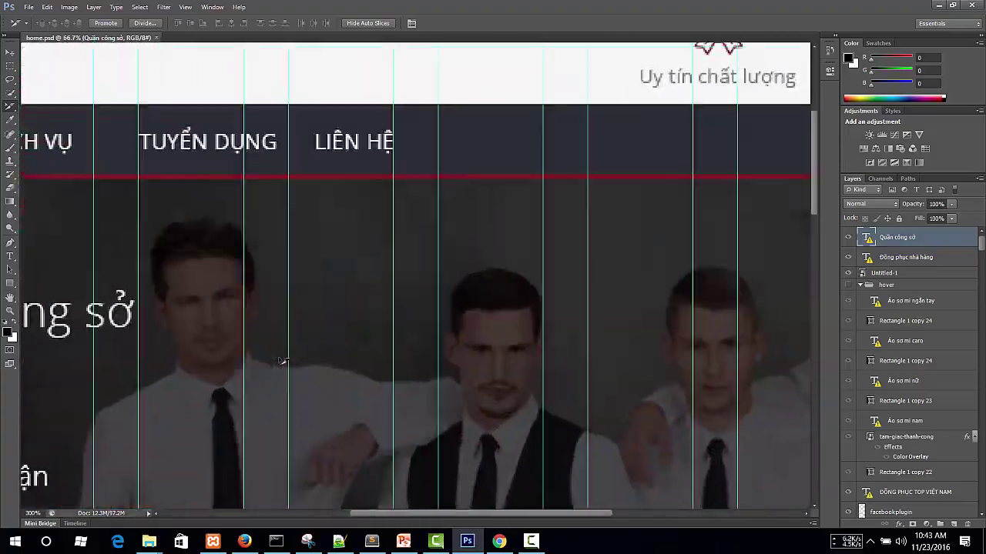
{"action": "key", "text": "ctrl+semicolon"}
{"action": "key", "text": "ctrl+minus"}
{"action": "key", "text": "ctrl+minus"}
{"action": "key", "text": "ctrl+minus"}
{"action": "key", "text": "ctrl+semicolon"}
{"action": "key", "text": "ctrl+minus"}
{"action": "key", "text": "ctrl+minus"}
{"action": "key", "text": "ctrl+semicolon"}
{"action": "key", "text": "ctrl+semicolon"}
{"action": "key", "text": "ctrl+plus"}
{"action": "key", "text": "ctrl+plus"}
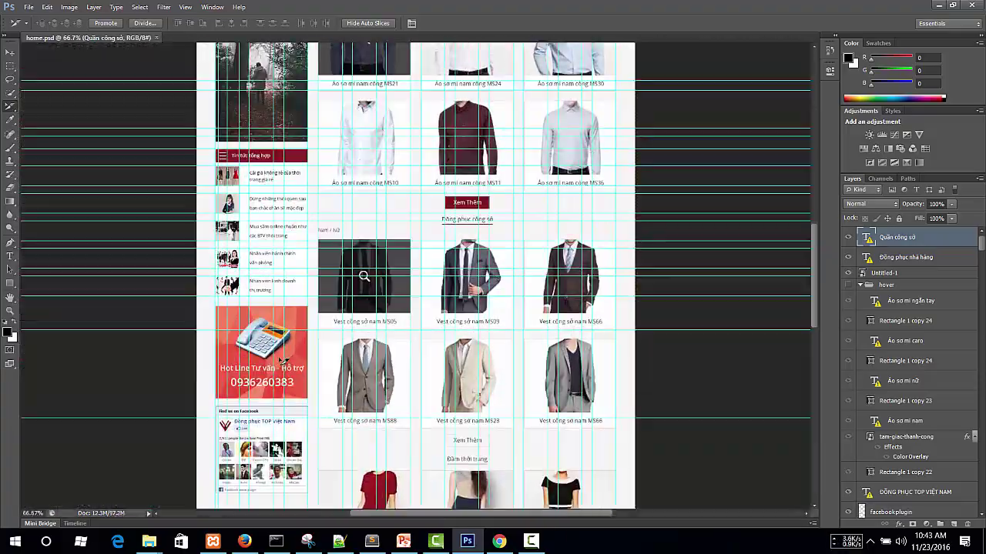
Step: Compare the suit products at 50% and 300%, then view them at 200% with the guides hidden
{"action": "key", "text": "ctrl+plus"}
{"action": "key", "text": "ctrl+minus"}
{"action": "key", "text": "ctrl+minus"}
{"action": "key", "text": "ctrl+semicolon"}
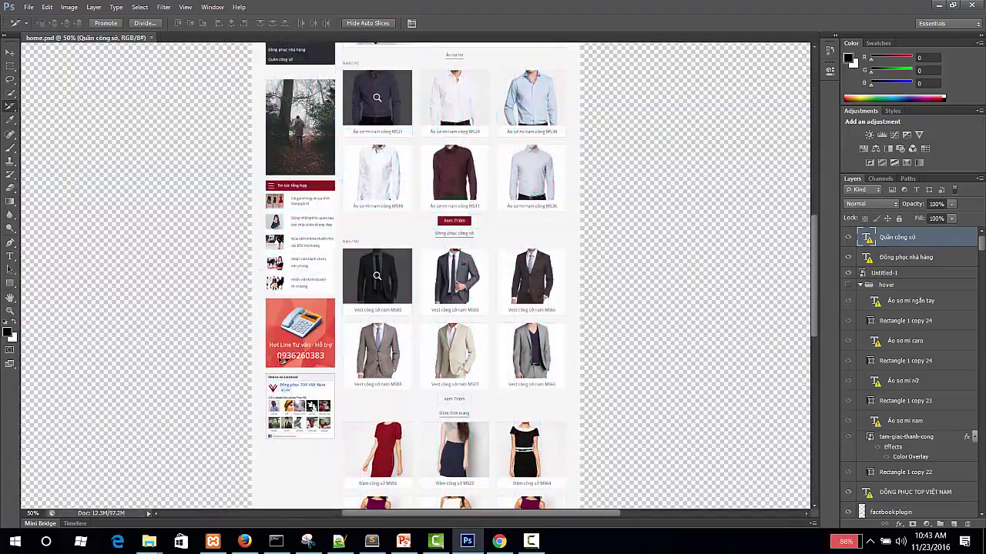
{"action": "key", "text": "ctrl+semicolon"}
{"action": "key", "text": "ctrl+plus"}
{"action": "key", "text": "ctrl+plus"}
{"action": "key", "text": "ctrl+plus"}
{"action": "key", "text": "ctrl+plus"}
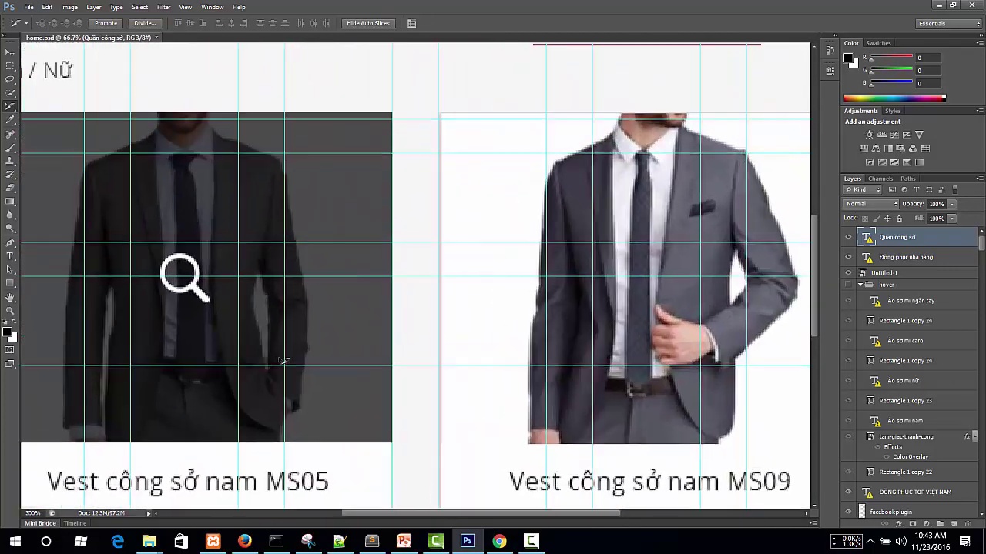
{"action": "key", "text": "ctrl+semicolon"}
{"action": "key", "text": "ctrl+minus"}
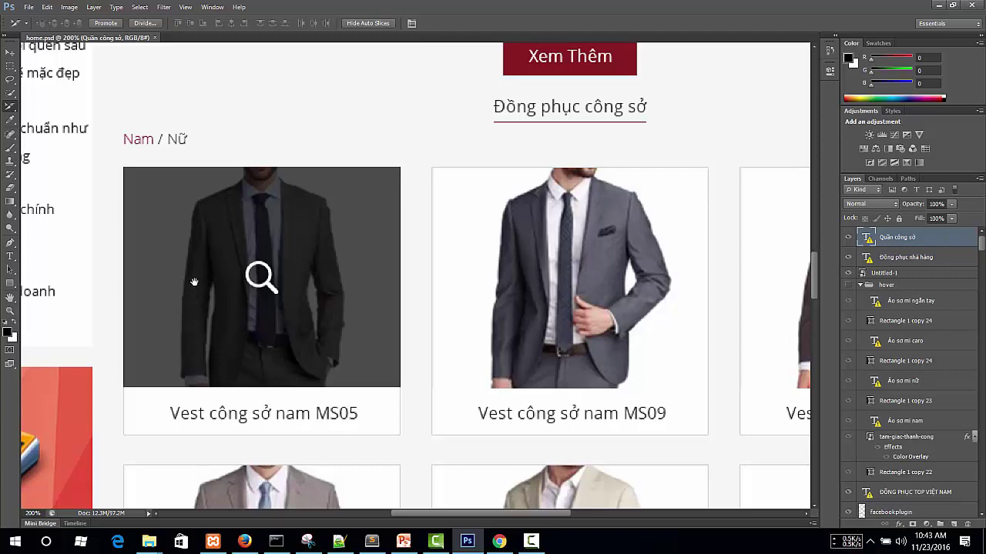
Step: Show the guides again and inspect home.psd at 200% from the suit products up to the logo and menu
{"action": "key", "text": "ctrl+semicolon"}
{"action": "left_click_drag", "start_coordinate": [214, 319], "coordinate": [378, 288]}
{"action": "scroll", "coordinate": [378, 288], "scroll_direction": "up", "scroll_amount": 15}
{"action": "scroll", "coordinate": [378, 288], "scroll_direction": "right", "scroll_amount": 4}
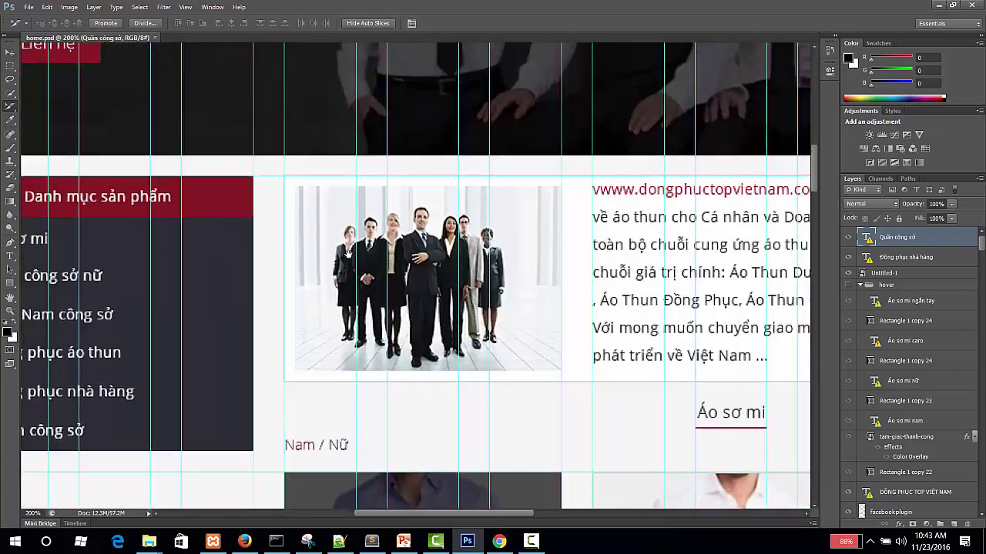
{"action": "scroll", "coordinate": [369, 320], "scroll_direction": "up", "scroll_amount": 10}
{"action": "scroll", "coordinate": [374, 334], "scroll_direction": "left", "scroll_amount": 2}
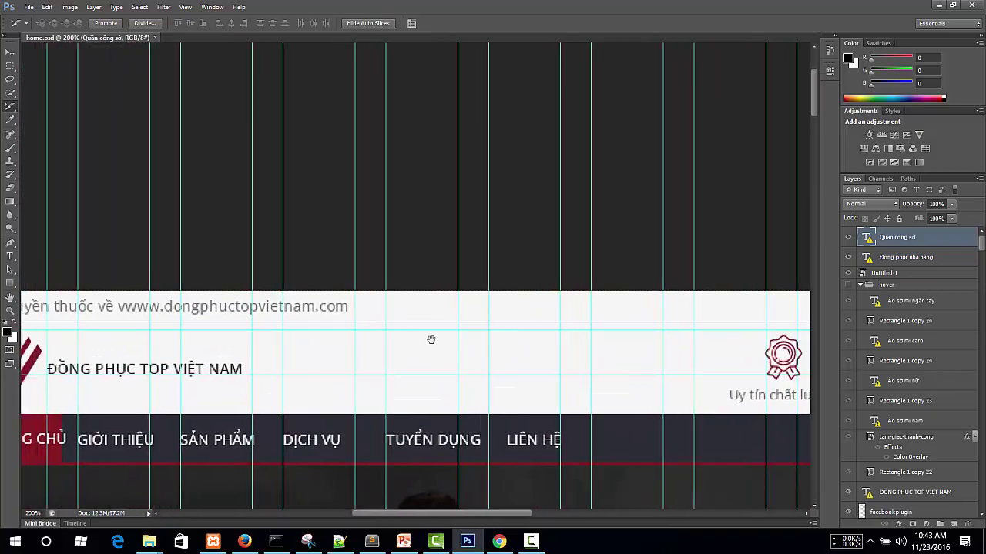
{"action": "scroll", "coordinate": [425, 348], "scroll_direction": "left", "scroll_amount": 3}
{"action": "scroll", "coordinate": [384, 341], "scroll_direction": "down", "scroll_amount": 1}
{"action": "scroll", "coordinate": [384, 341], "scroll_direction": "left", "scroll_amount": 1}
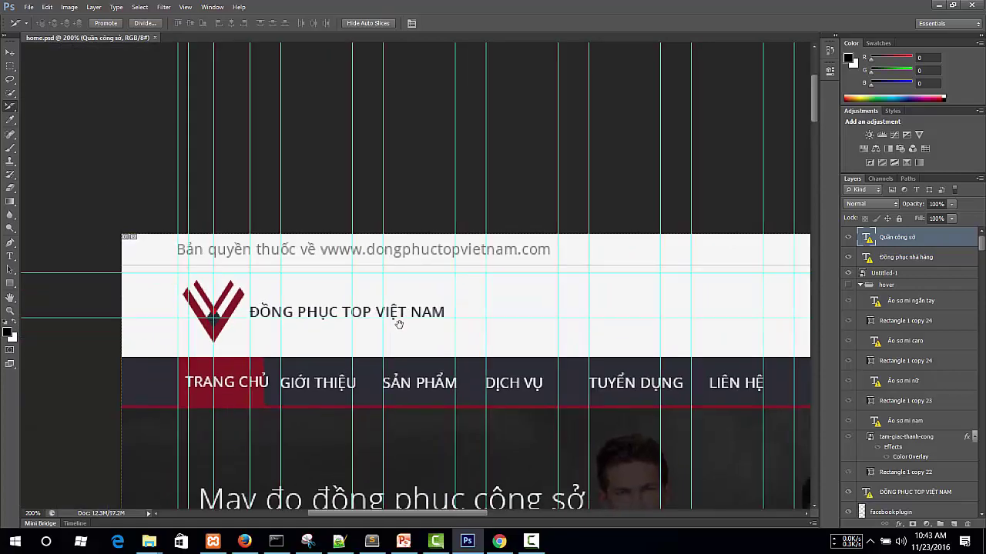
Step: Examine the page at 200% from the header down to the sidebar news block and the shirt products
{"action": "scroll", "coordinate": [323, 281], "scroll_direction": "down", "scroll_amount": 5}
{"action": "scroll", "coordinate": [323, 280], "scroll_direction": "right", "scroll_amount": 4}
{"action": "scroll", "coordinate": [318, 281], "scroll_direction": "down", "scroll_amount": 2}
{"action": "scroll", "coordinate": [310, 210], "scroll_direction": "right", "scroll_amount": 1}
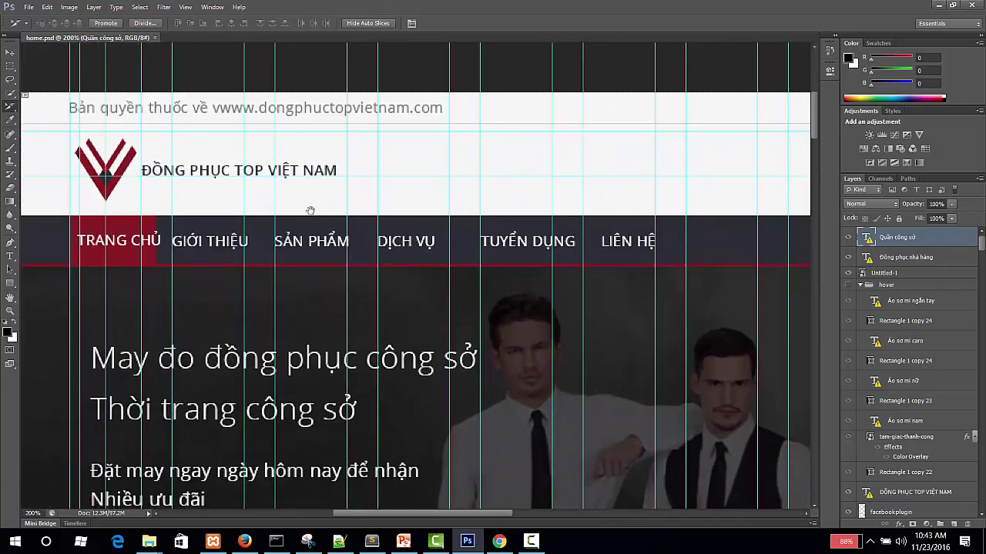
{"action": "scroll", "coordinate": [348, 324], "scroll_direction": "down", "scroll_amount": 2}
{"action": "scroll", "coordinate": [344, 363], "scroll_direction": "left", "scroll_amount": 1}
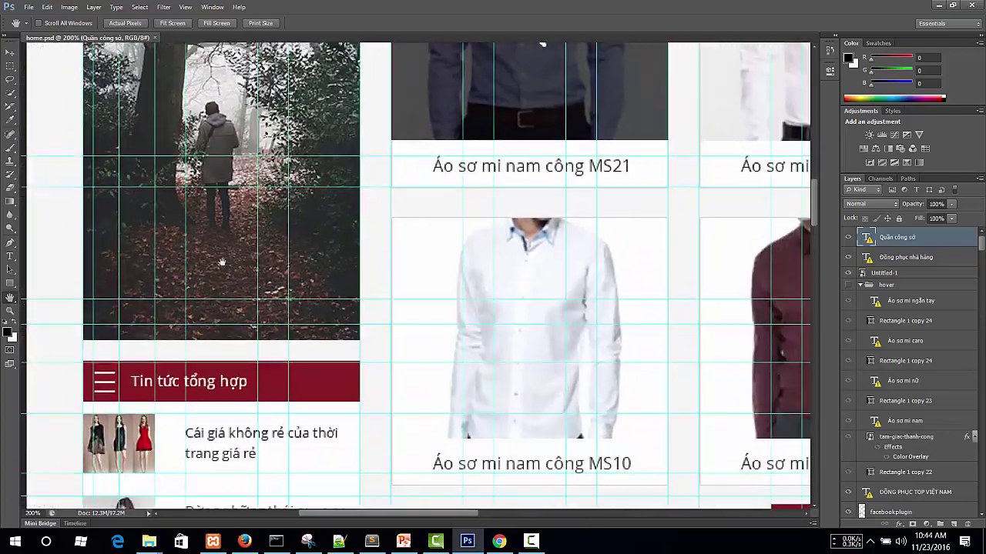
Step: Inspect home.psd from the shirt and suit products up to the header, zooming in and out around the product cards and toggling the guides
{"action": "scroll", "coordinate": [222, 263], "scroll_direction": "down", "scroll_amount": 3}
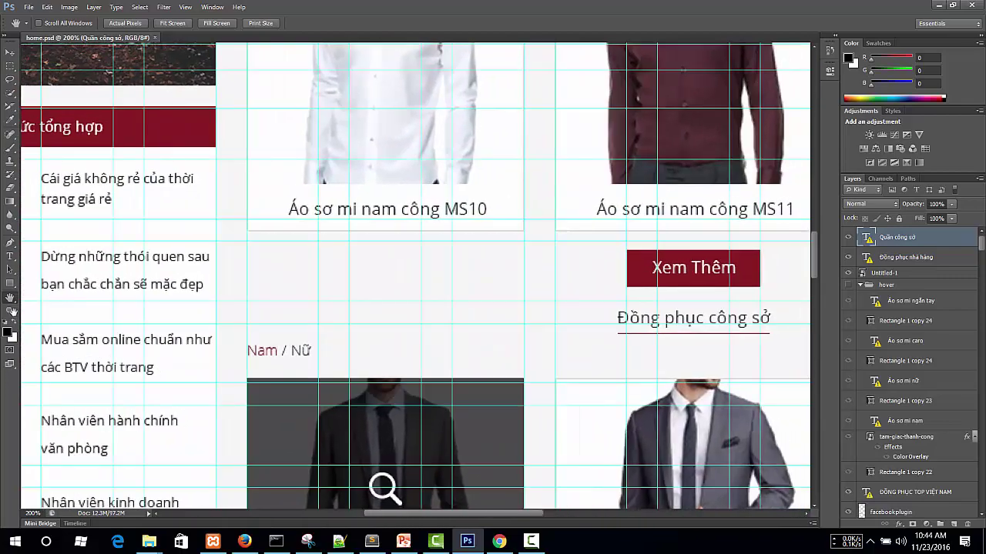
{"action": "left_click", "coordinate": [10, 311]}
{"action": "key", "text": "ctrl+semicolon"}
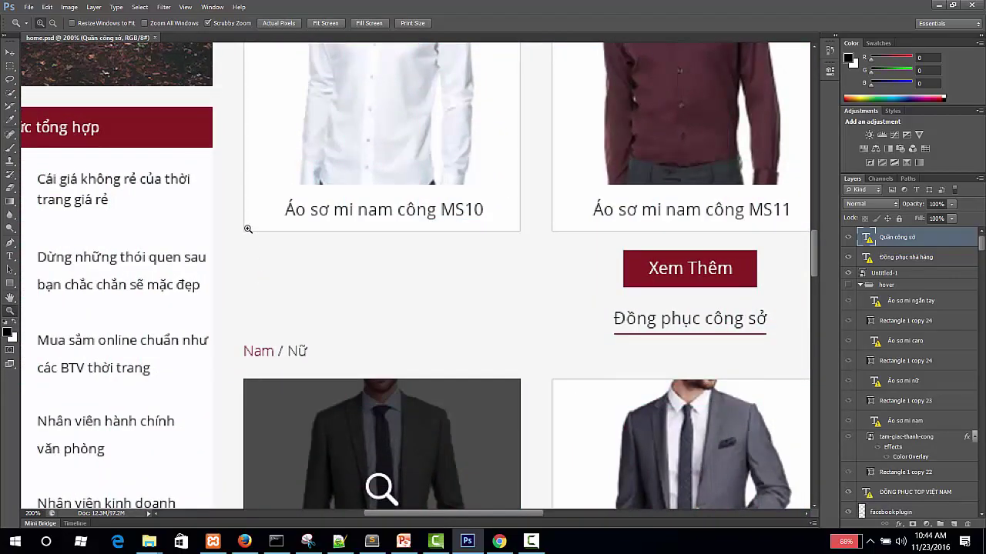
{"action": "left_click_drag", "start_coordinate": [244, 216], "coordinate": [447, 337]}
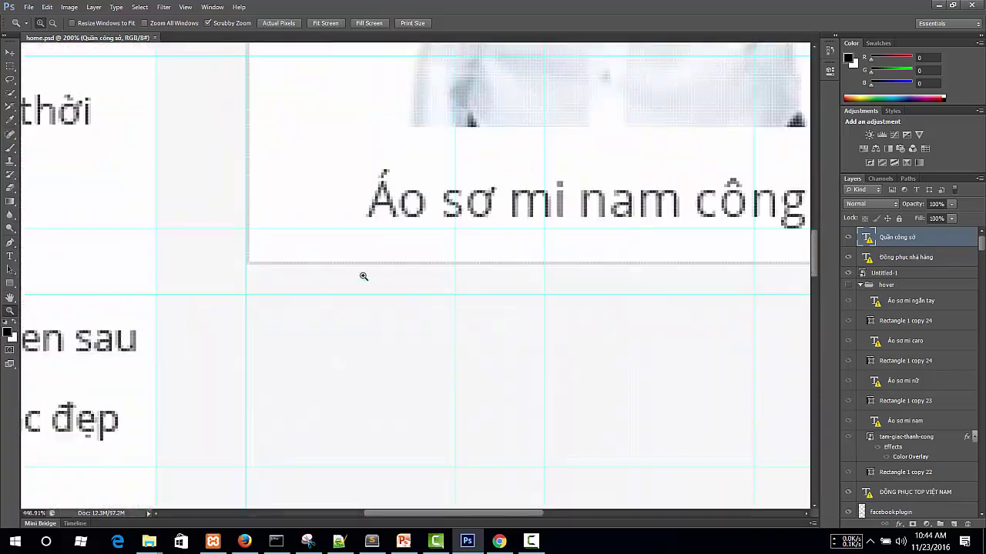
{"action": "left_click_drag", "start_coordinate": [363, 276], "coordinate": [364, 291]}
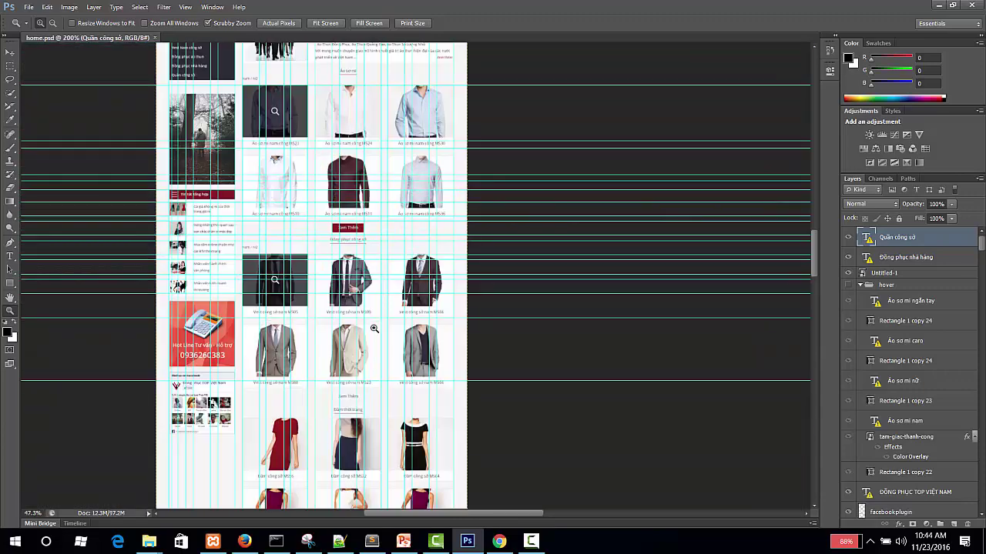
{"action": "left_click_drag", "start_coordinate": [374, 329], "coordinate": [399, 350]}
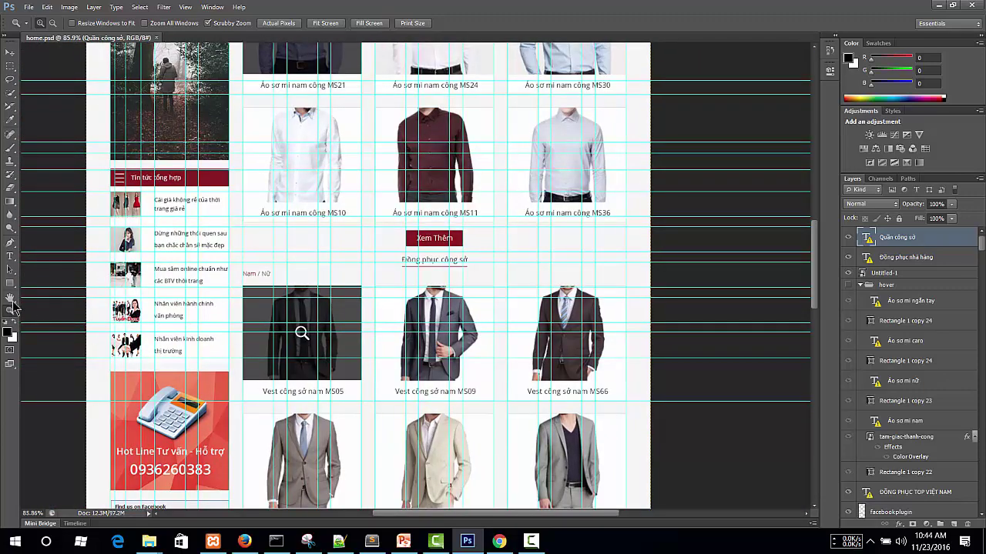
{"action": "left_click", "coordinate": [11, 300]}
{"action": "left_click_drag", "start_coordinate": [246, 269], "coordinate": [315, 306]}
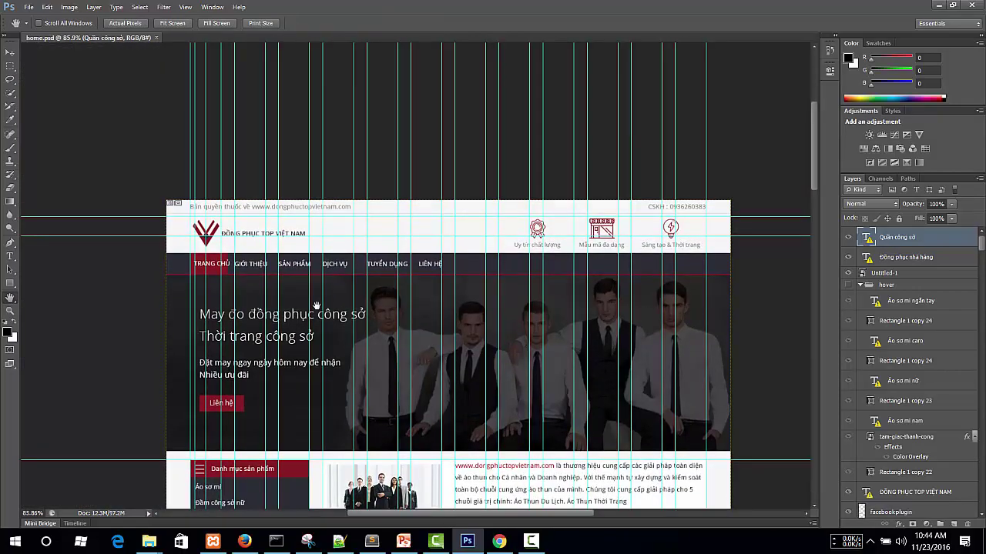
Step: Compare the header and banner at magnifications from 50% to 200%, finishing at 100%
{"action": "key", "text": "ctrl+plus"}
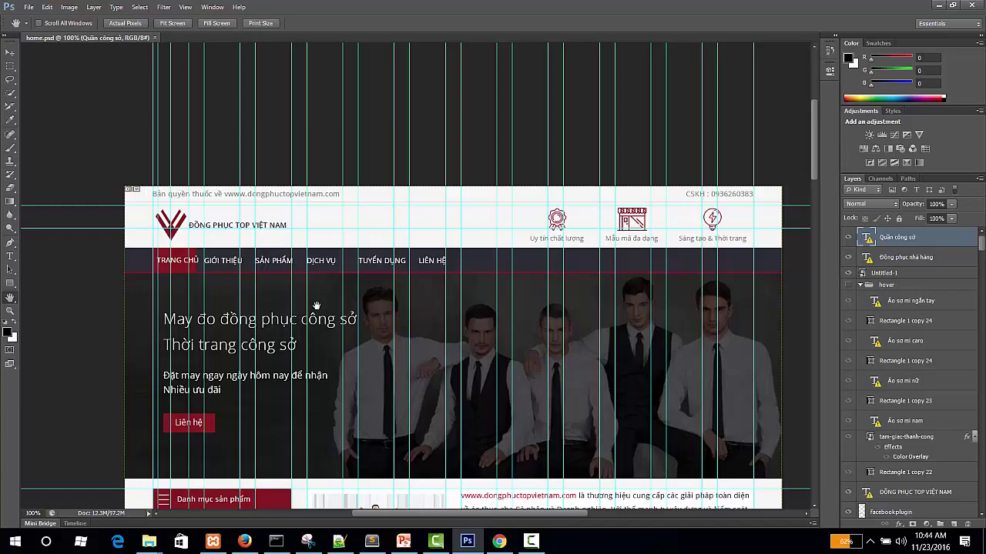
{"action": "key", "text": "ctrl+minus"}
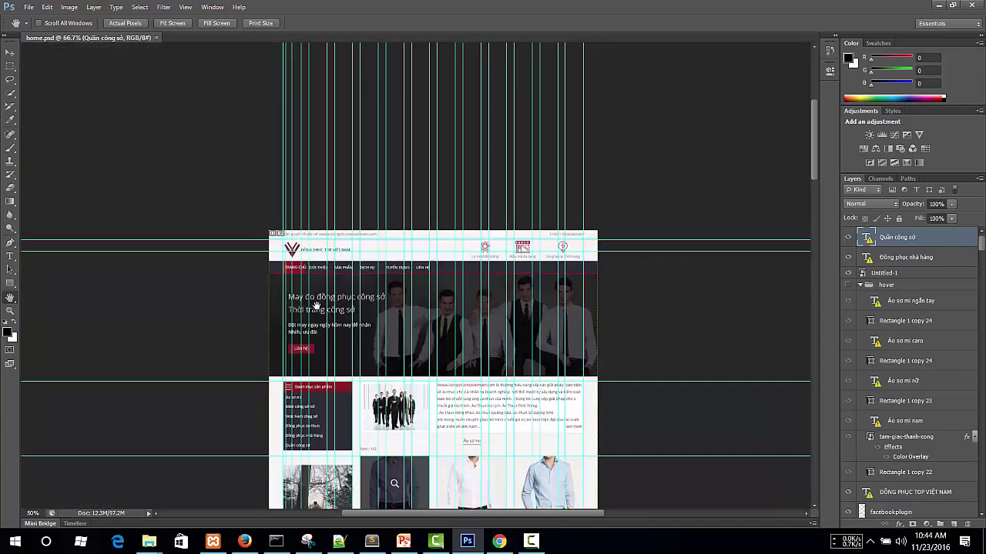
{"action": "key", "text": "ctrl+plus"}
{"action": "key", "text": "ctrl+minus"}
{"action": "key", "text": "ctrl+minus"}
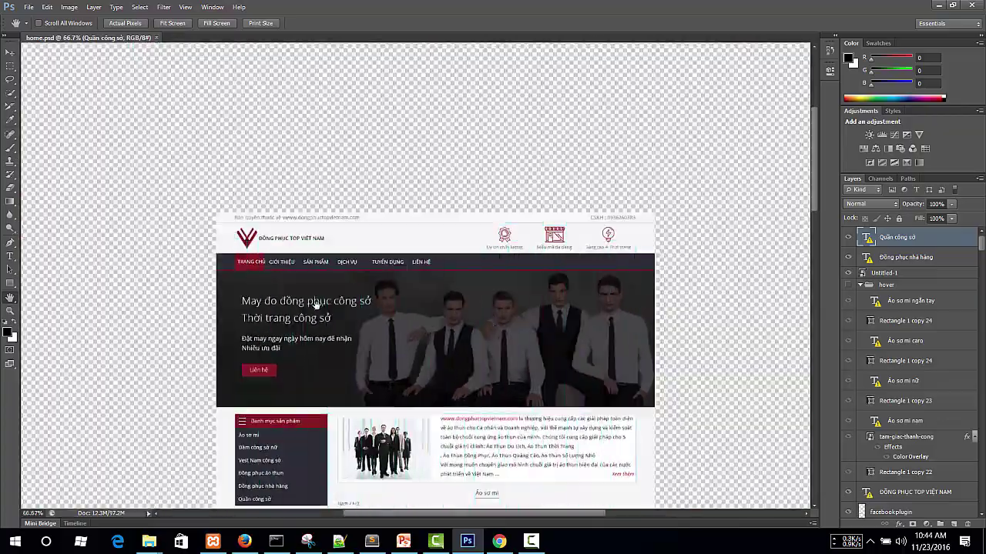
{"action": "key", "text": "ctrl+plus"}
{"action": "key", "text": "ctrl+plus"}
{"action": "key", "text": "ctrl+plus"}
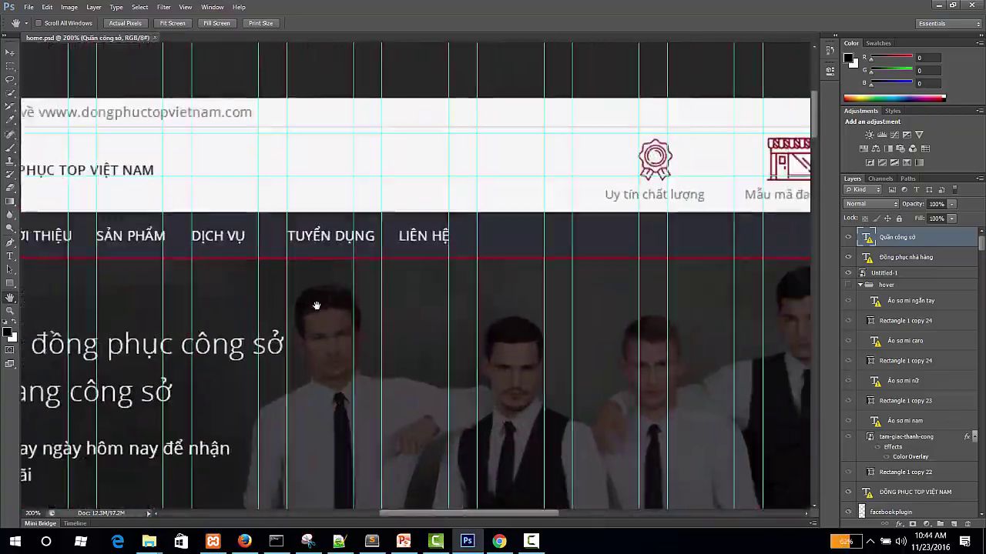
{"action": "key", "text": "ctrl+minus"}
{"action": "key", "text": "ctrl+minus"}
{"action": "key", "text": "ctrl+minus"}
{"action": "key", "text": "ctrl+plus"}
{"action": "key", "text": "ctrl+plus"}
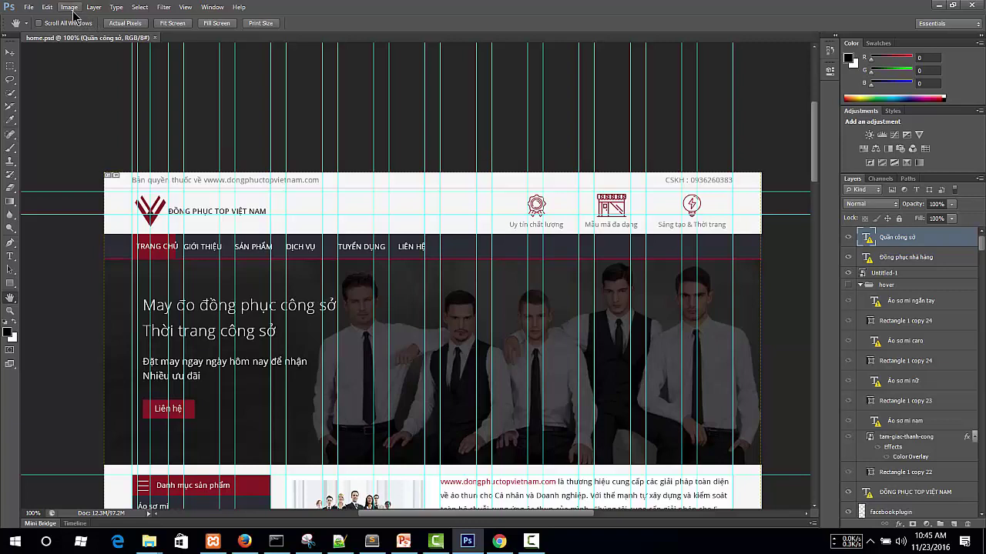
Step: Set the graphics processor drawing mode to Basic in the advanced settings of the Performance preferences
{"action": "left_click", "coordinate": [48, 8]}
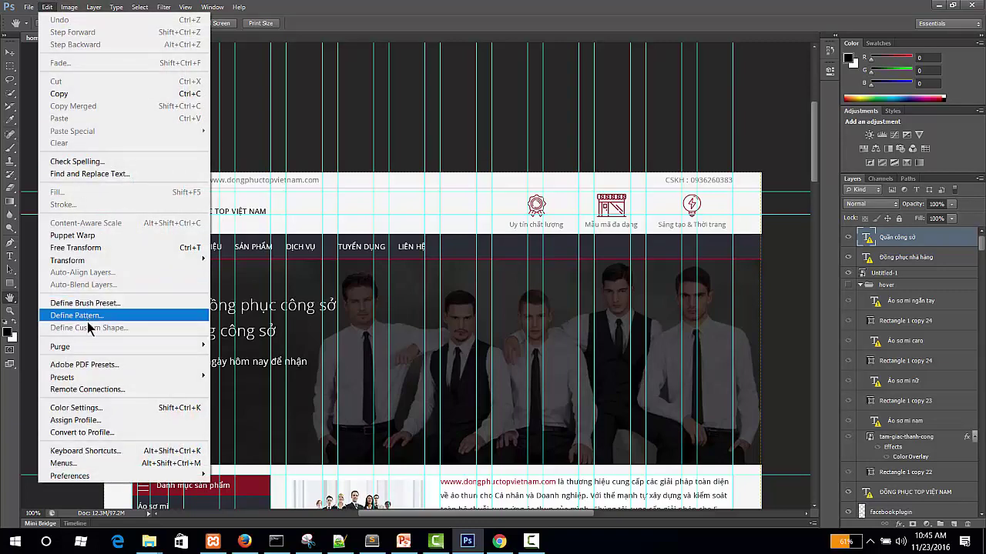
{"action": "mouse_move", "coordinate": [107, 472]}
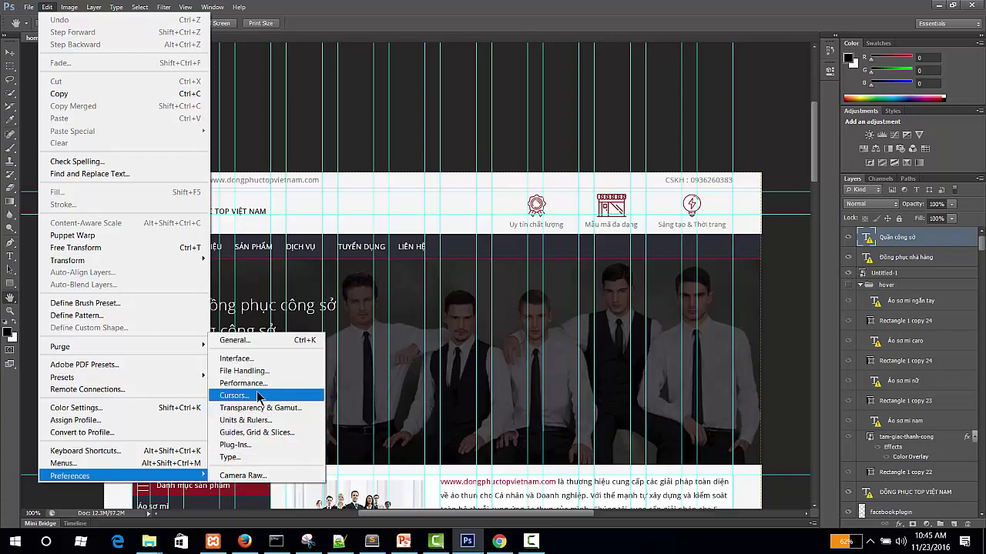
{"action": "left_click", "coordinate": [255, 386]}
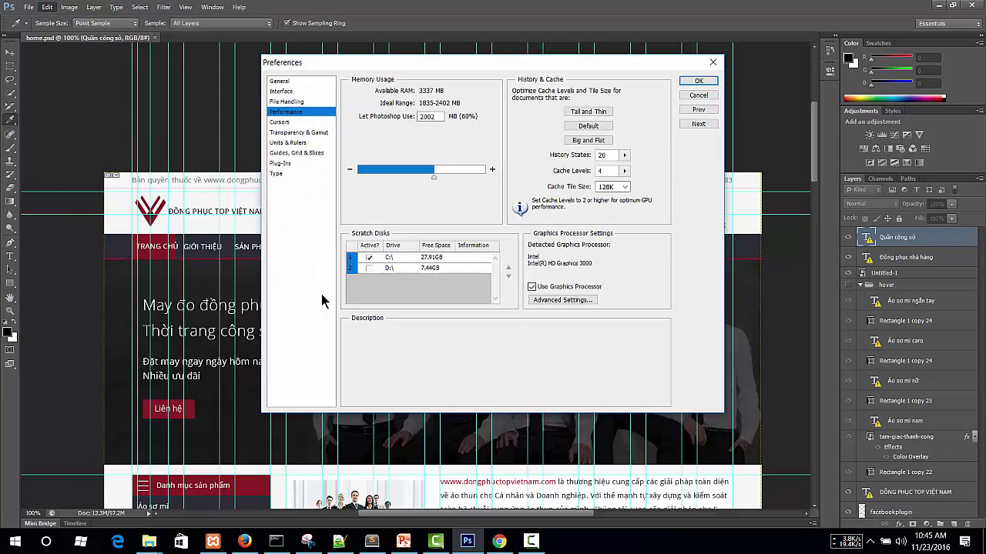
{"action": "left_click_drag", "start_coordinate": [342, 61], "coordinate": [244, 47]}
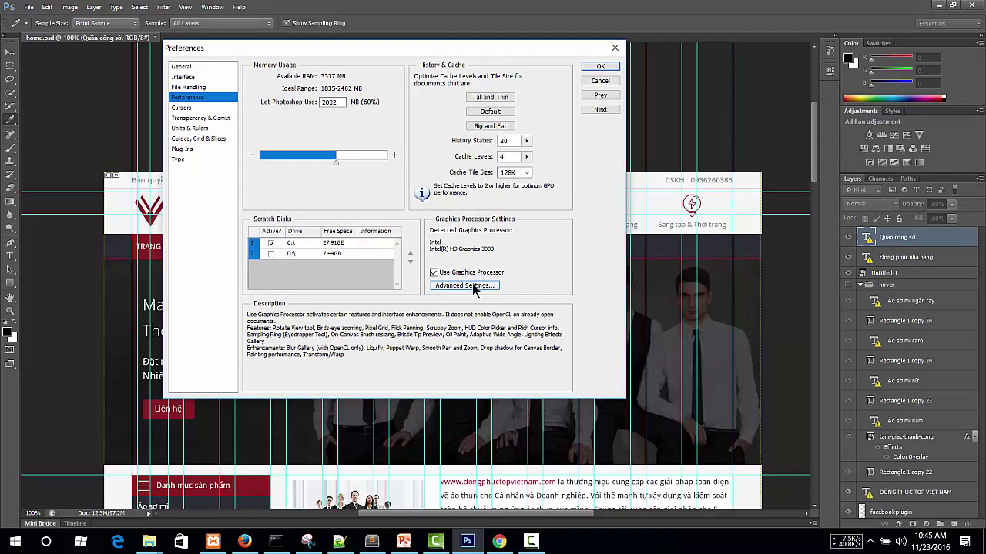
{"action": "left_click", "coordinate": [473, 286]}
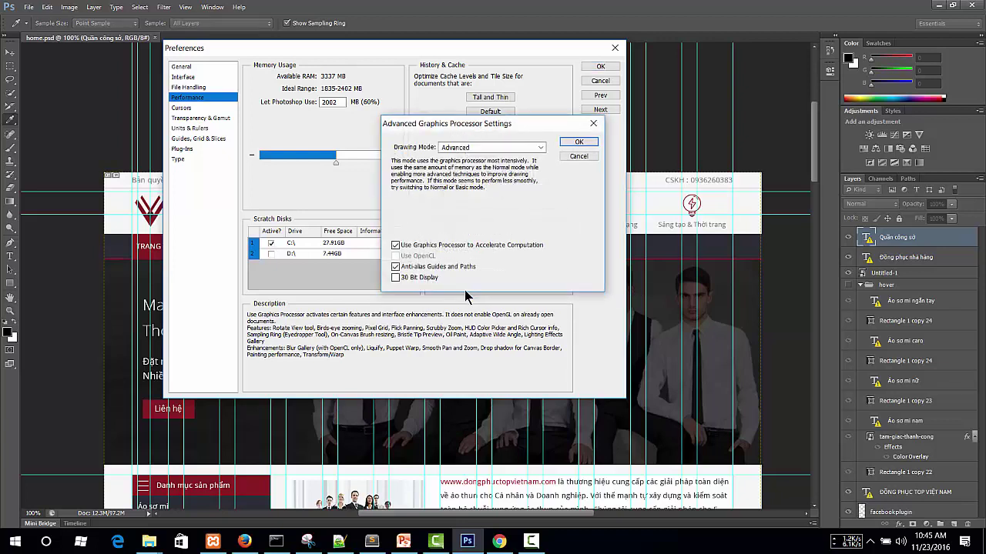
{"action": "left_click", "coordinate": [466, 149]}
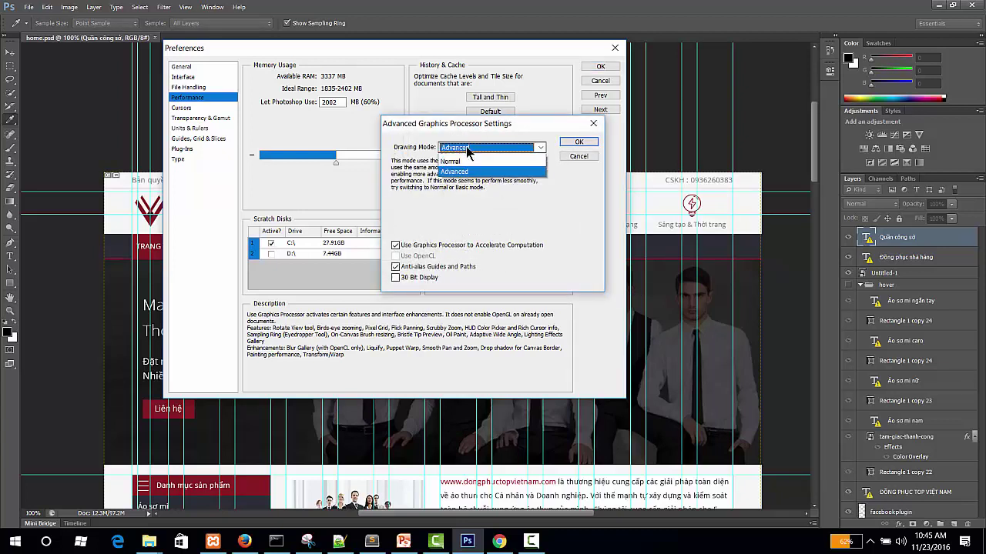
{"action": "left_click", "coordinate": [465, 158]}
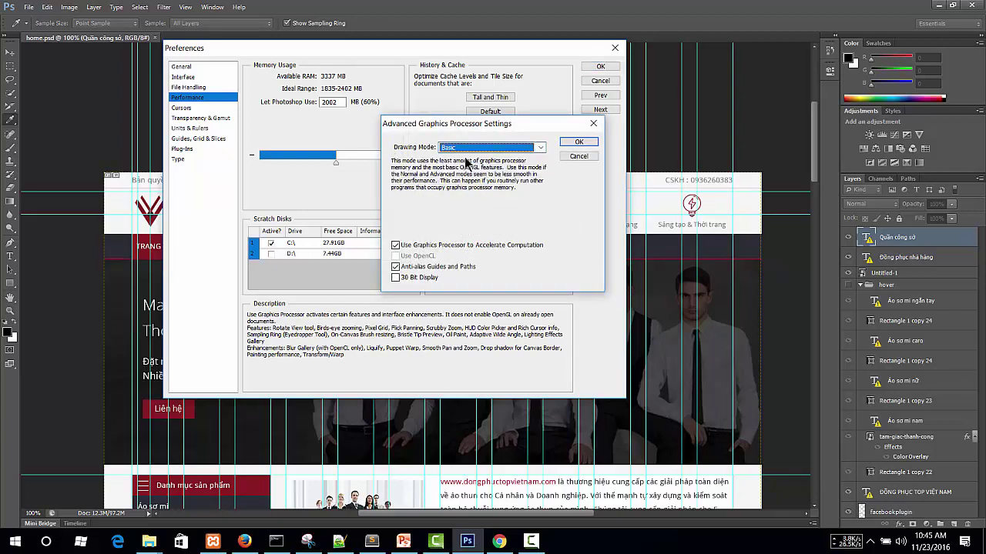
{"action": "left_click", "coordinate": [578, 144]}
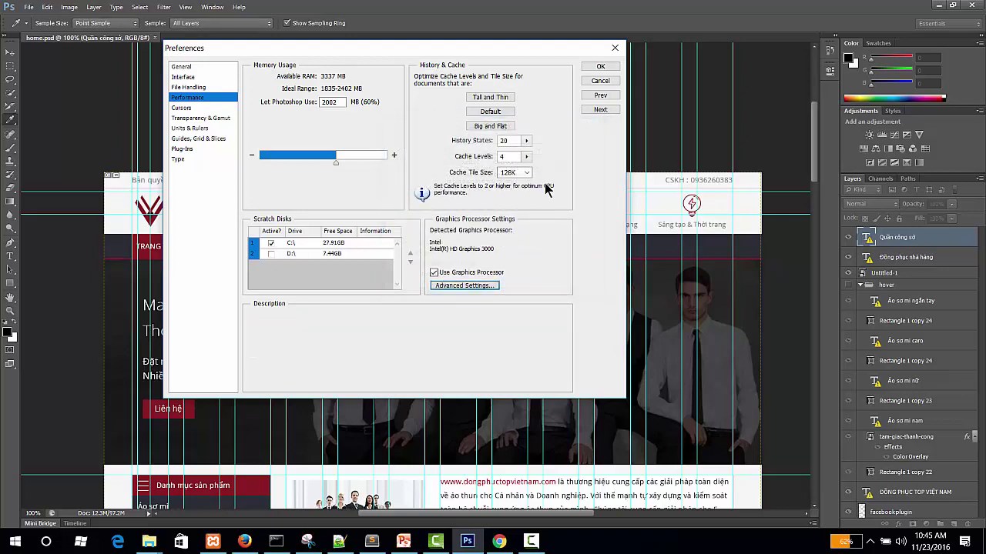
{"action": "left_click", "coordinate": [600, 67]}
{"action": "key", "text": "h"}
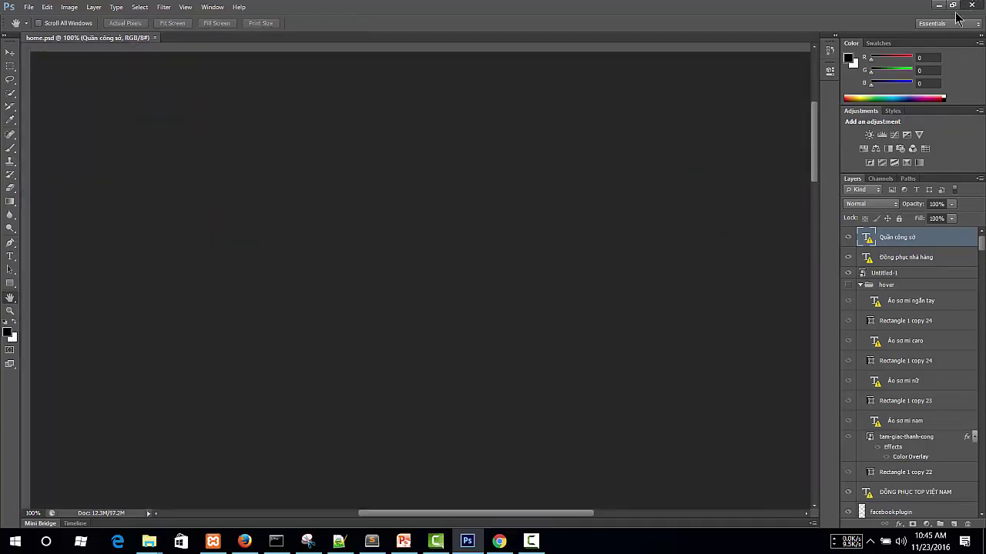
Step: Close Photoshop and launch Adobe Photoshop CS6 again
{"action": "left_click", "coordinate": [975, 8]}
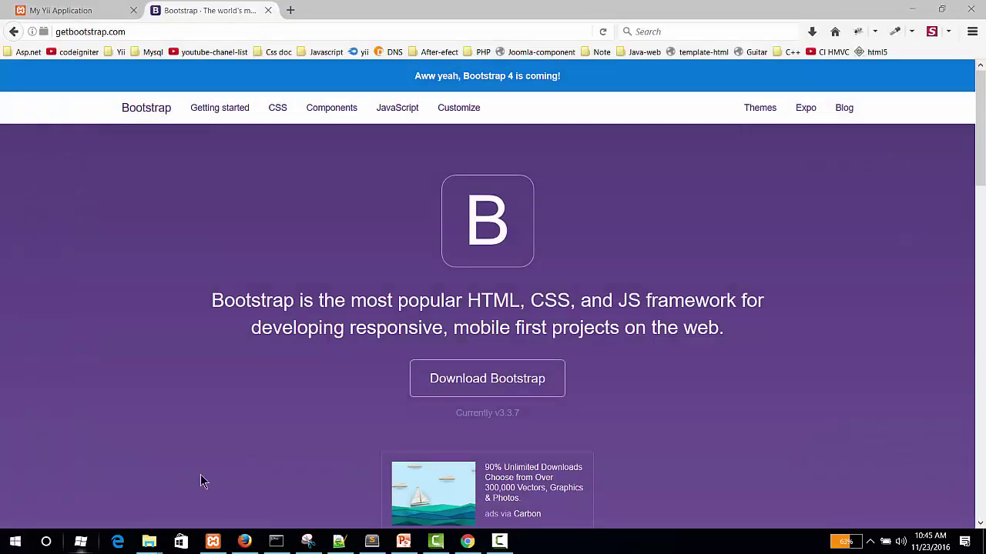
{"action": "key", "text": "super"}
{"action": "scroll", "coordinate": [229, 462], "scroll_direction": "down", "scroll_amount": 3}
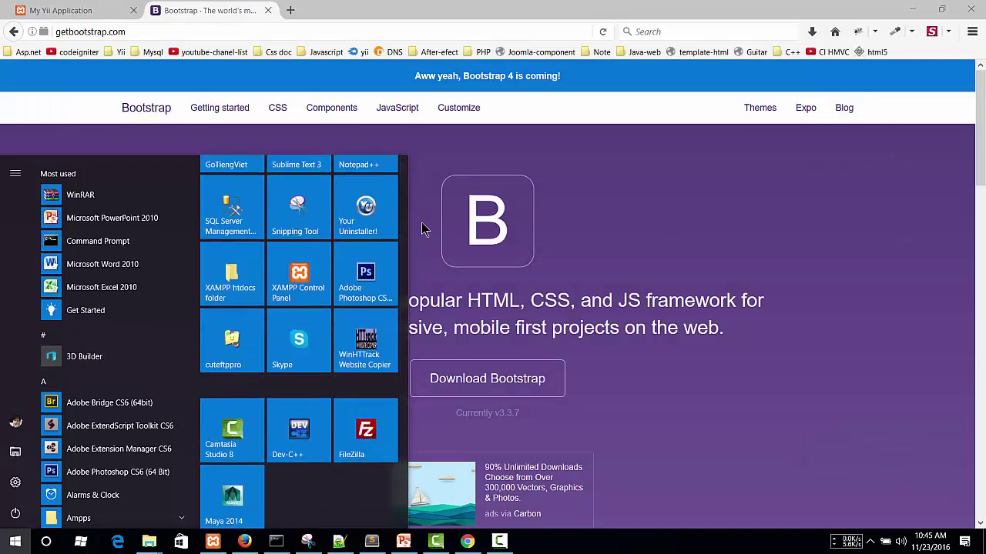
{"action": "left_click", "coordinate": [413, 320]}
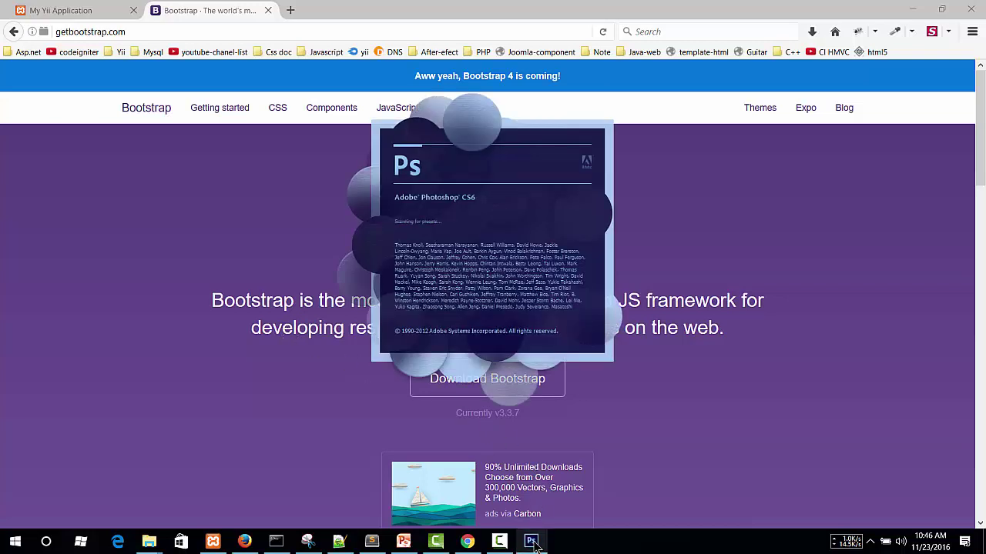
{"action": "mouse_move", "coordinate": [534, 545]}
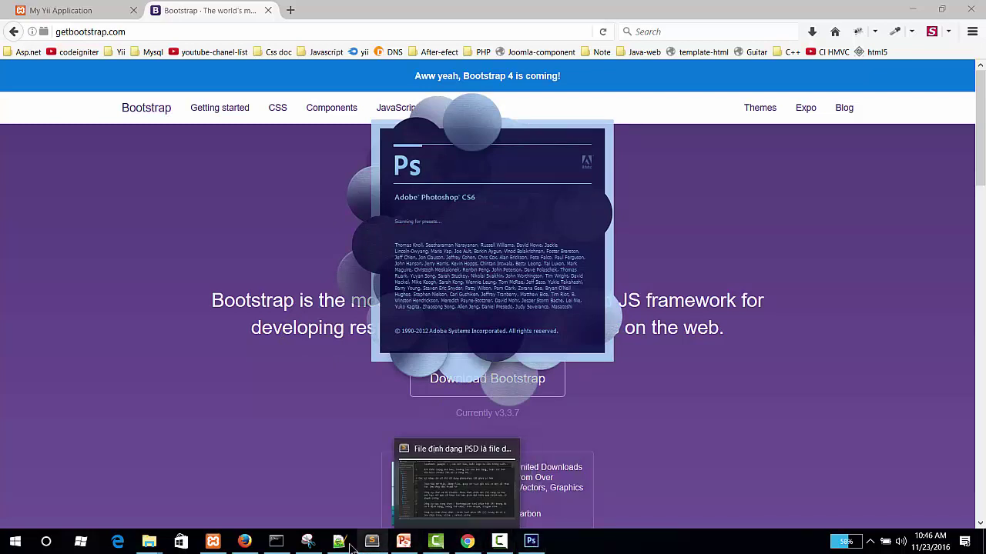
{"action": "mouse_move", "coordinate": [371, 545]}
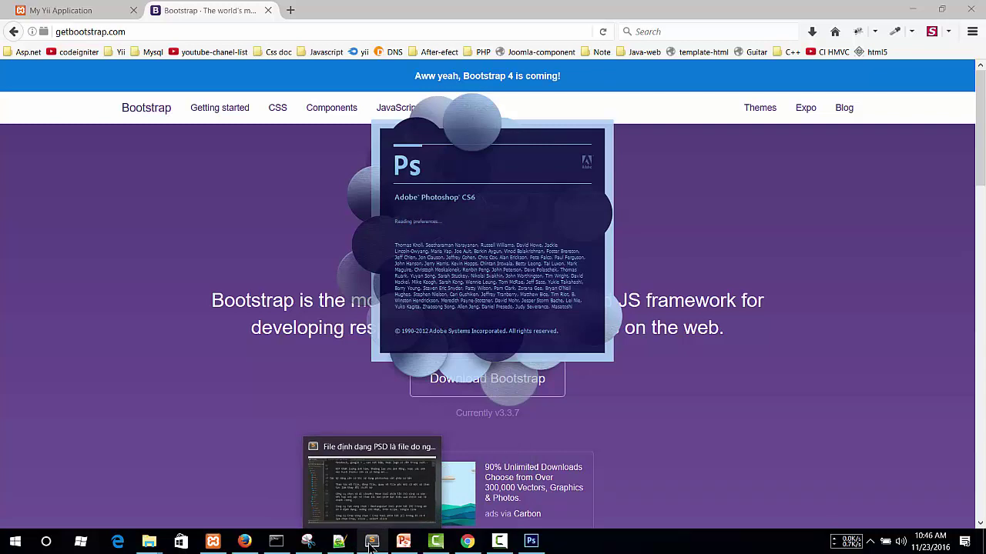
{"action": "left_click", "coordinate": [370, 542]}
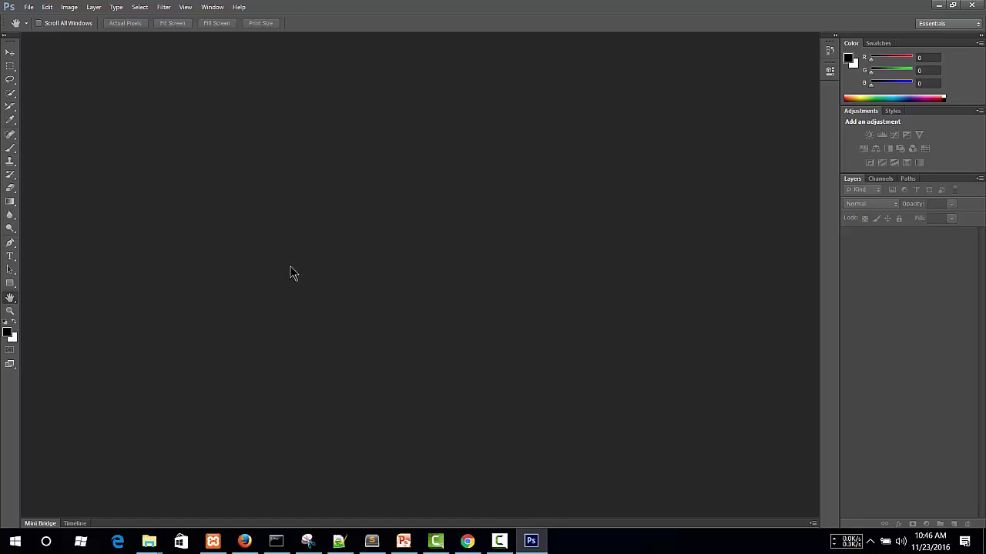
Step: Open home.psd from the PSD folder, keeping its layers and accepting the missing fonts
{"action": "key", "text": "ctrl+o"}
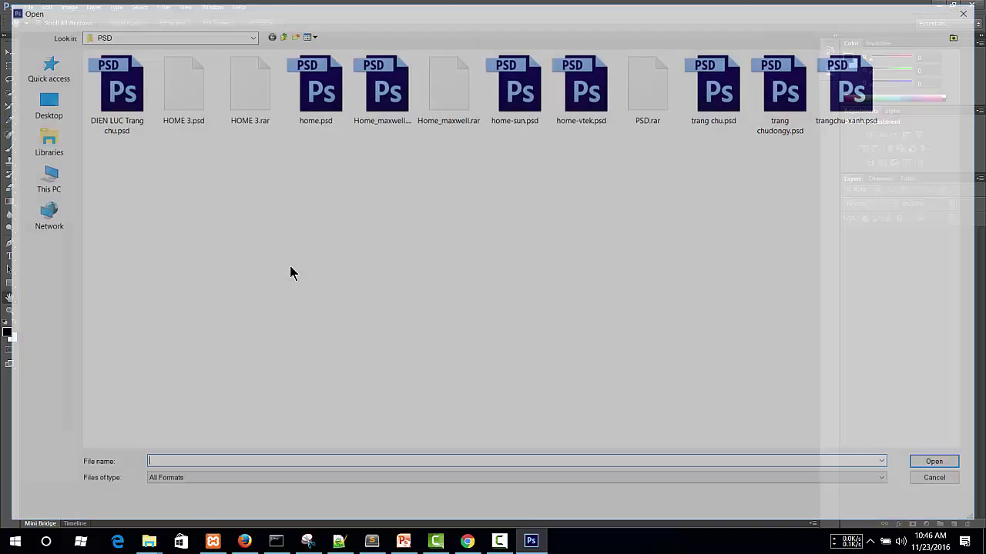
{"action": "double_click", "coordinate": [300, 123]}
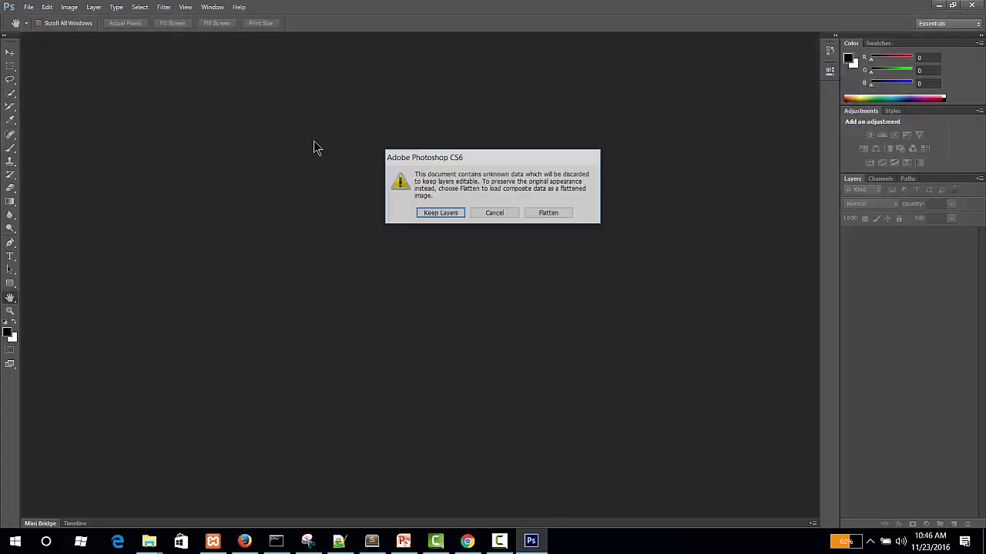
{"action": "left_click", "coordinate": [440, 214]}
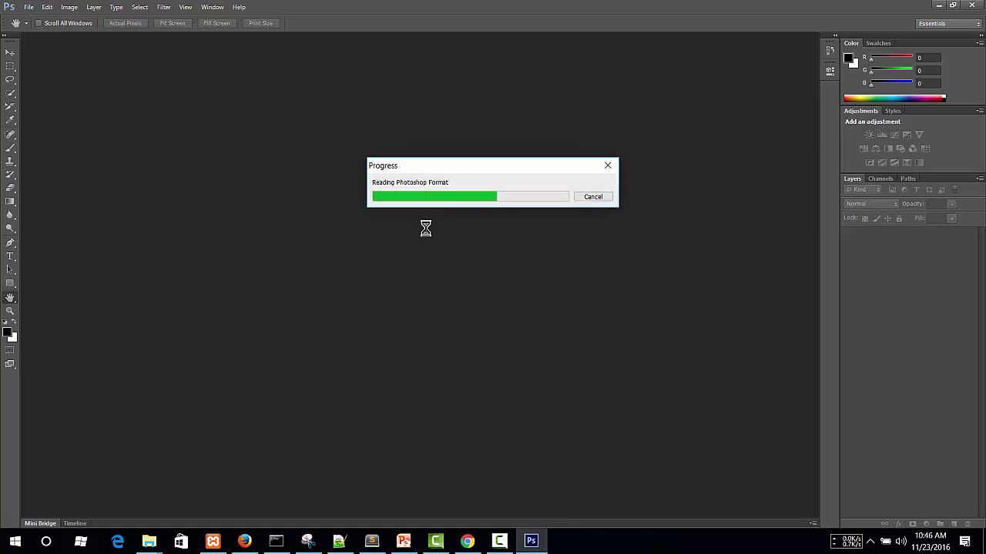
{"action": "left_click", "coordinate": [484, 206]}
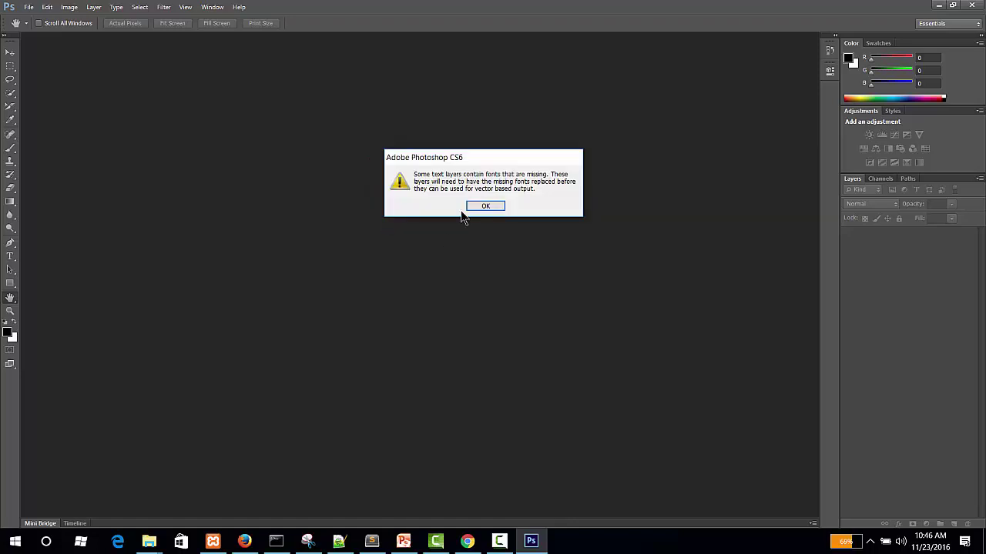
{"action": "left_click", "coordinate": [467, 208]}
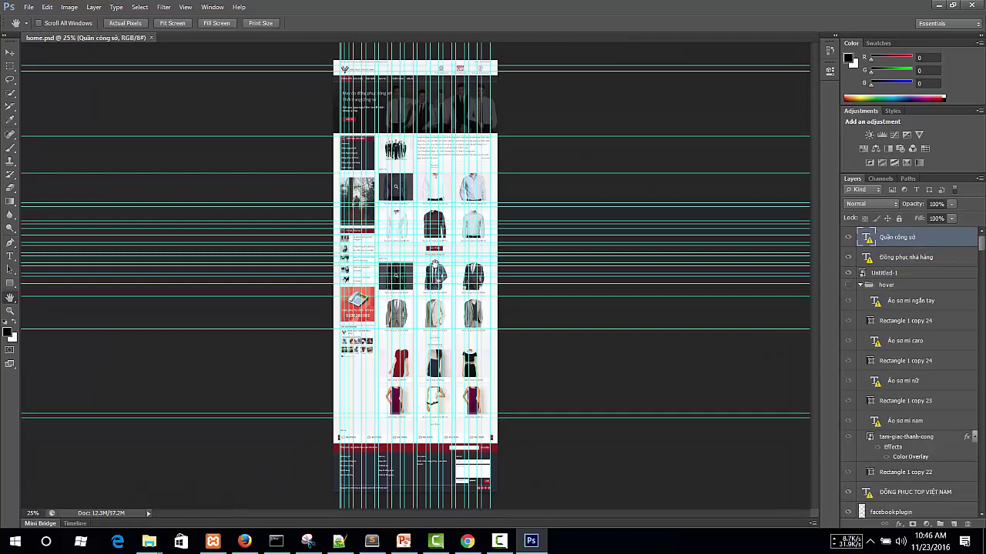
Step: Hide the guides and zoom in and out around the suit products, ending at 300%
{"action": "key", "text": "ctrl+semicolon"}
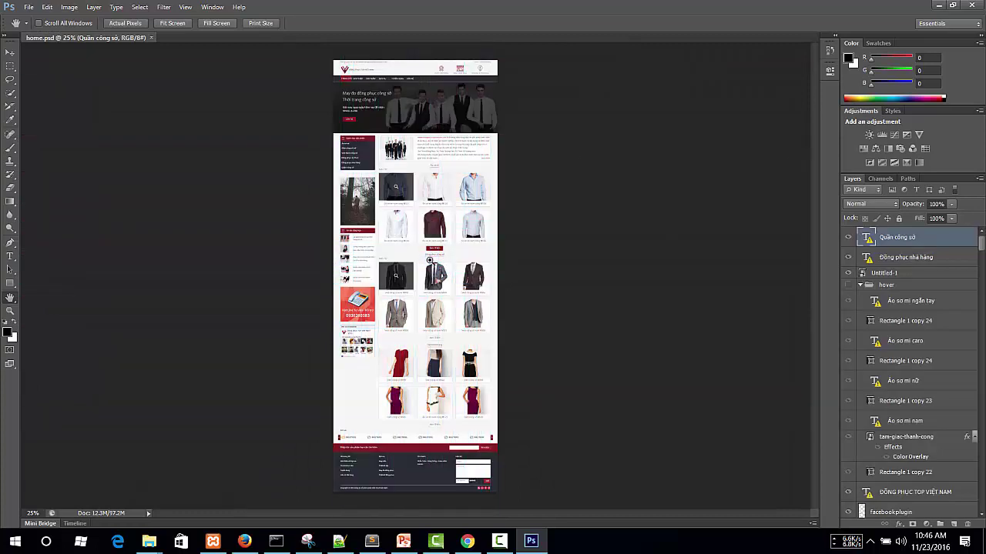
{"action": "left_click", "coordinate": [429, 260]}
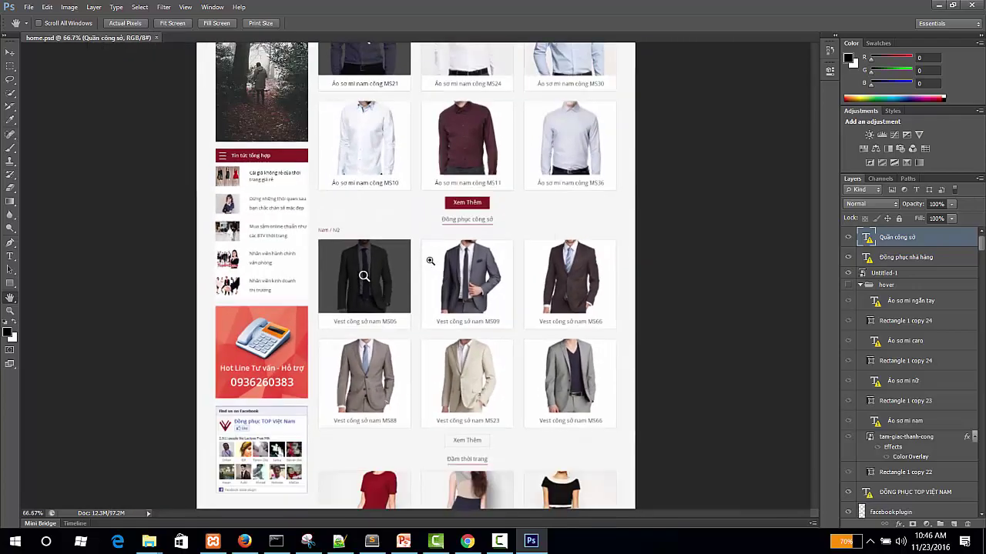
{"action": "left_click", "coordinate": [429, 260], "text": "alt"}
{"action": "left_click", "coordinate": [428, 260]}
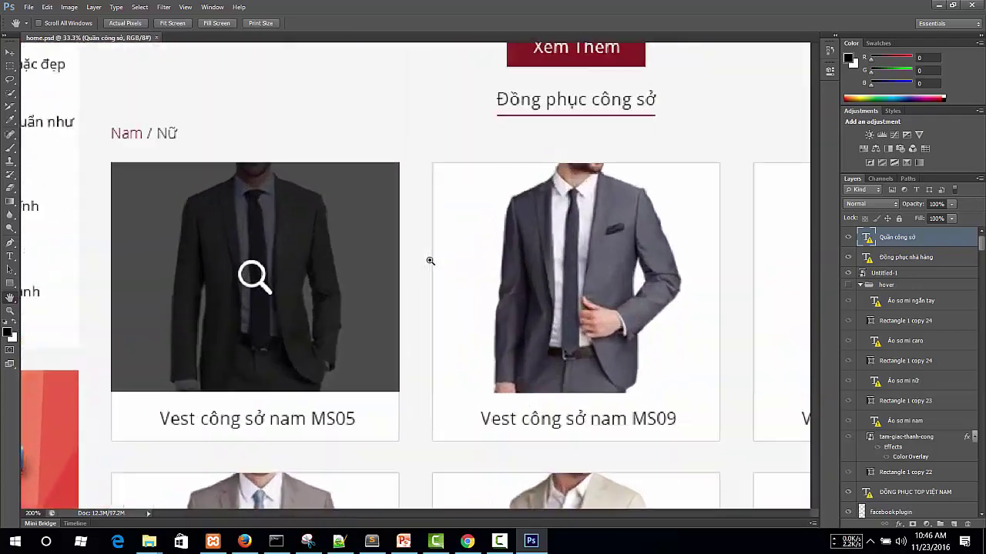
{"action": "left_click", "coordinate": [429, 260], "text": "alt"}
{"action": "left_click", "coordinate": [429, 260]}
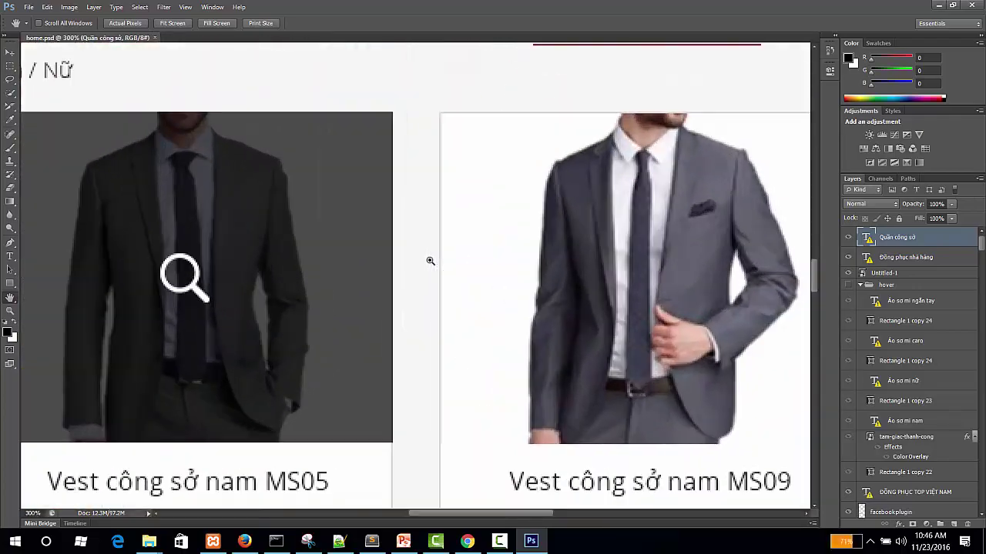
Step: Zoom home.psd out to 66.67% and view the page from the suit products up to the banner
{"action": "left_click", "coordinate": [429, 260], "text": "alt"}
{"action": "left_click", "coordinate": [430, 261], "text": "alt"}
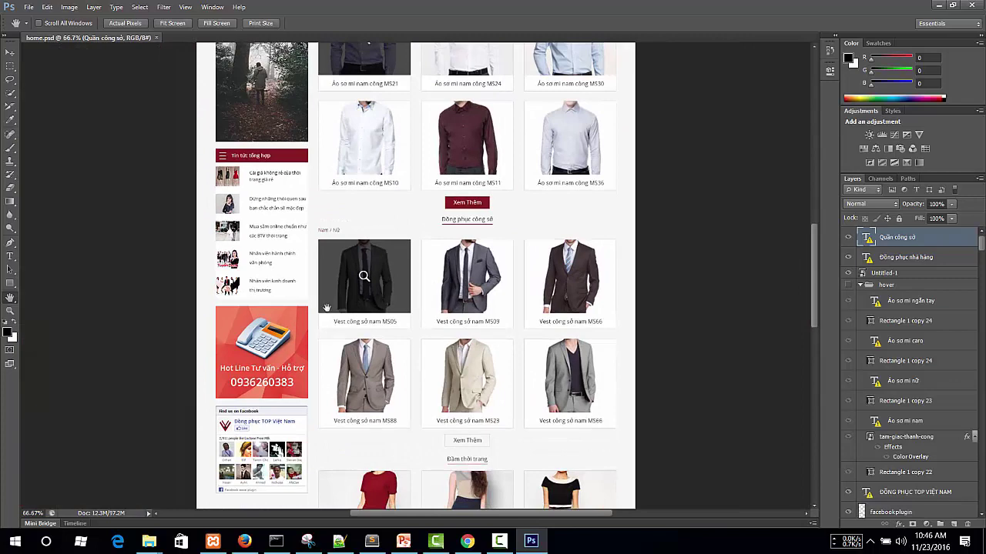
{"action": "scroll", "coordinate": [176, 290], "scroll_direction": "up", "scroll_amount": 5}
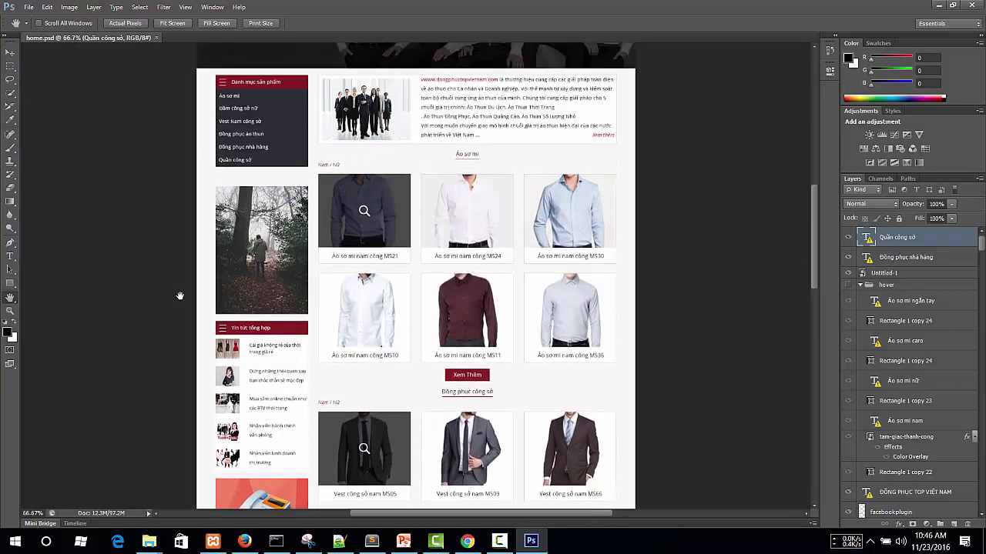
{"action": "scroll", "coordinate": [179, 296], "scroll_direction": "up", "scroll_amount": 1}
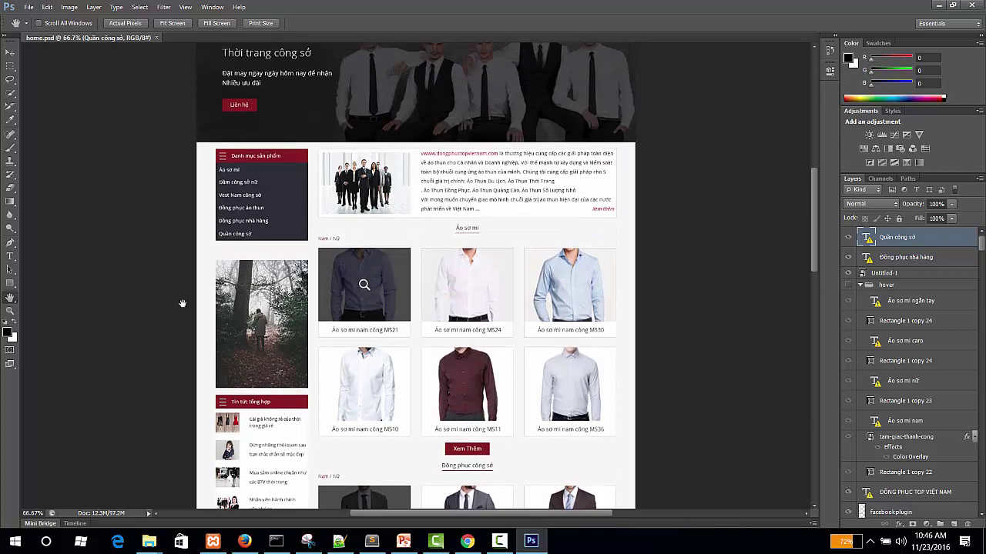
Step: Switch to the Sublime Text notes, shrink the text and highlight the line 22 note on opening, closing and reverting files
{"action": "left_click", "coordinate": [371, 541]}
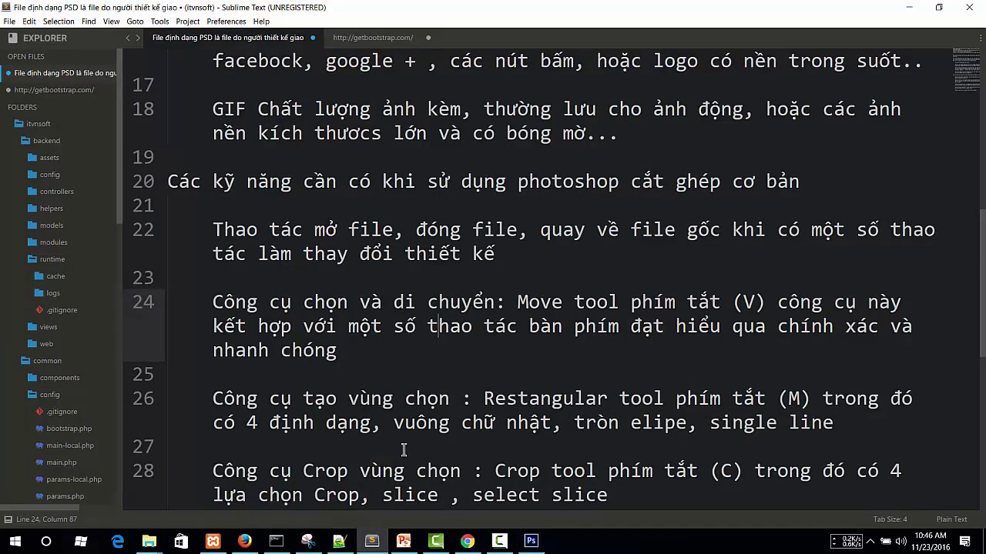
{"action": "key", "text": "ctrl+minus"}
{"action": "key", "text": "ctrl+minus"}
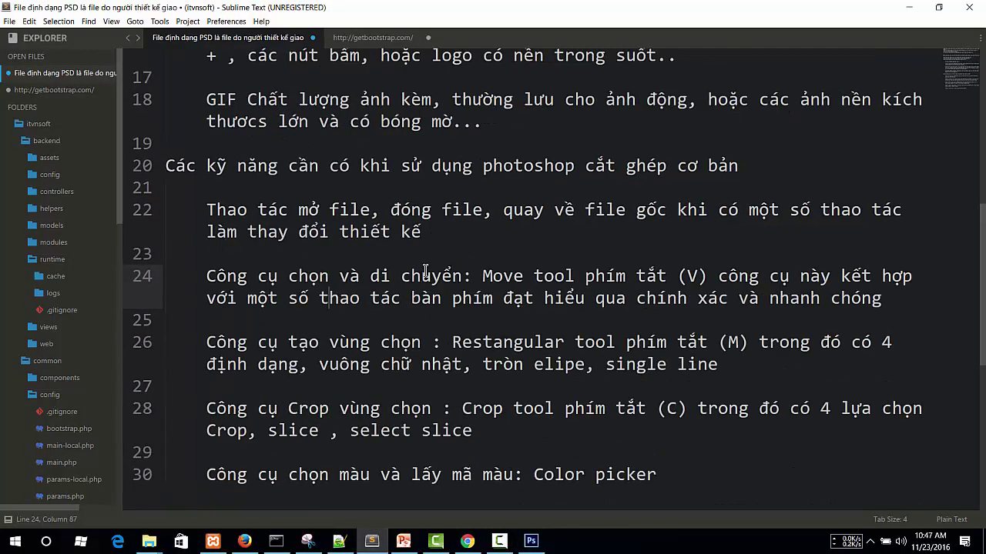
{"action": "left_click", "coordinate": [527, 215]}
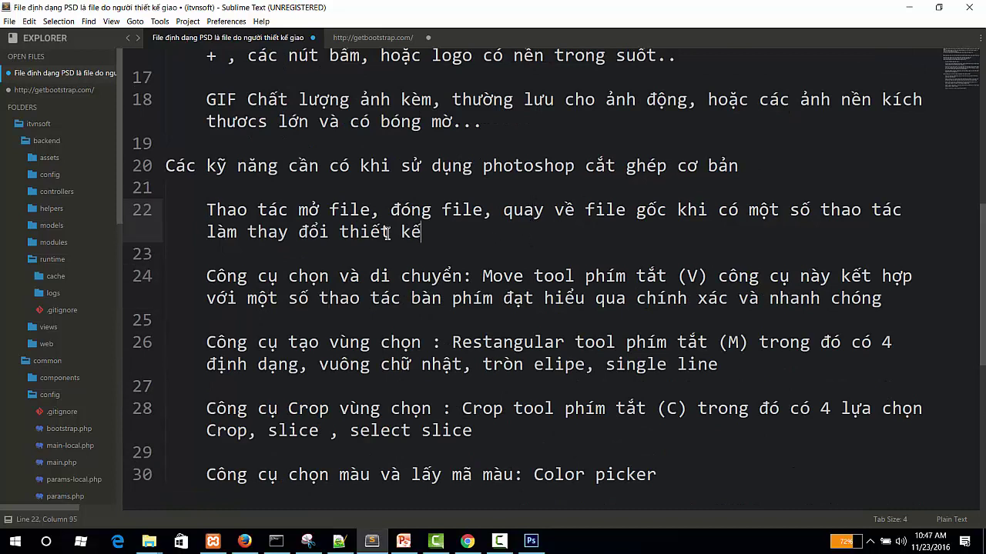
{"action": "left_click_drag", "start_coordinate": [424, 234], "coordinate": [207, 209]}
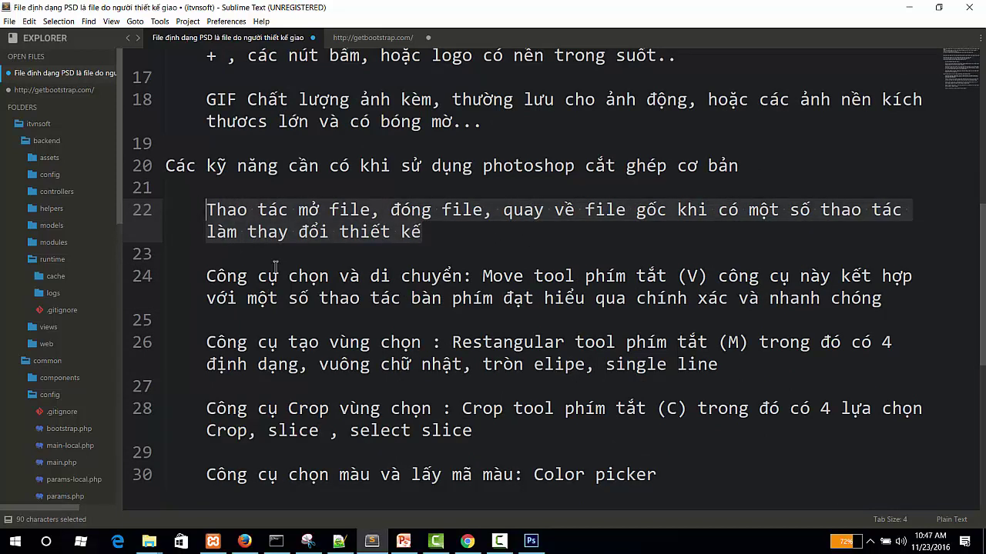
Step: Switch to Photoshop and use the Move tool to shift the Quần công sở text layer out of the category menu
{"action": "left_click", "coordinate": [531, 541]}
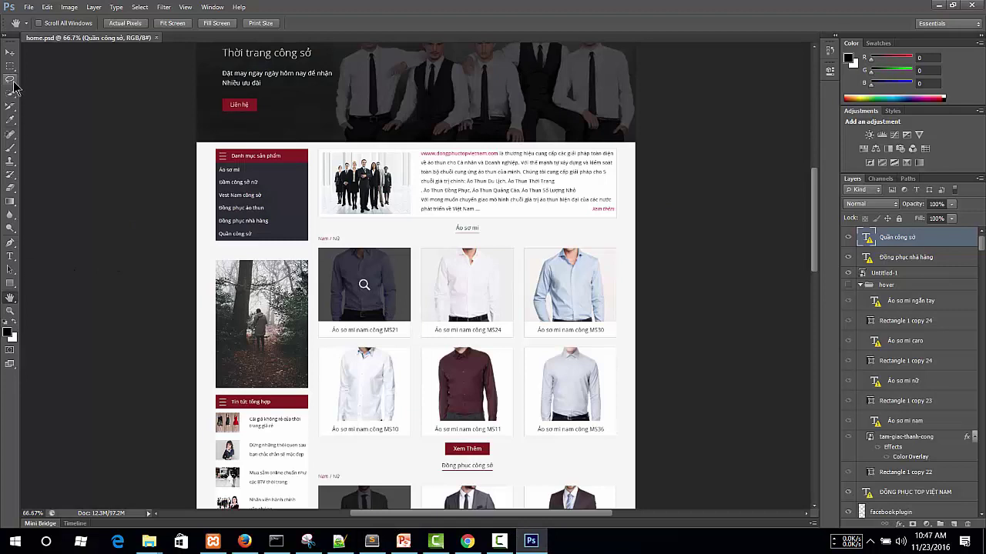
{"action": "left_click", "coordinate": [10, 52]}
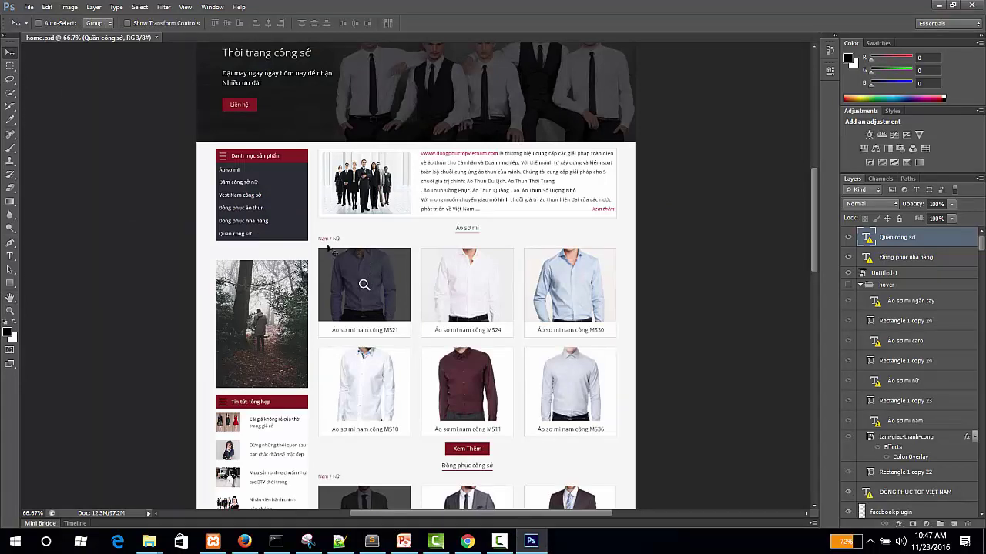
{"action": "left_click_drag", "start_coordinate": [402, 298], "coordinate": [332, 350]}
{"action": "scroll", "coordinate": [483, 419], "scroll_direction": "down", "scroll_amount": 1}
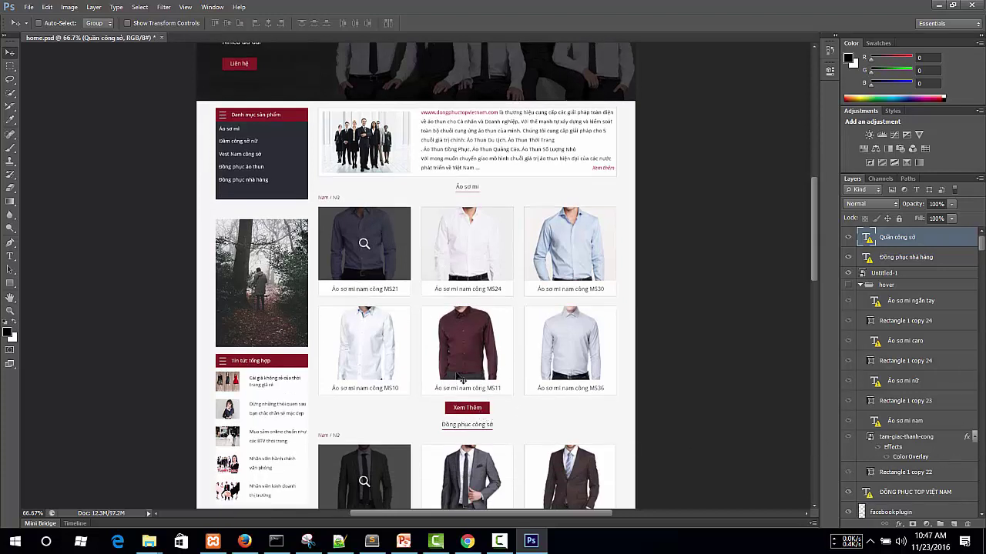
{"action": "scroll", "coordinate": [408, 389], "scroll_direction": "down", "scroll_amount": 4}
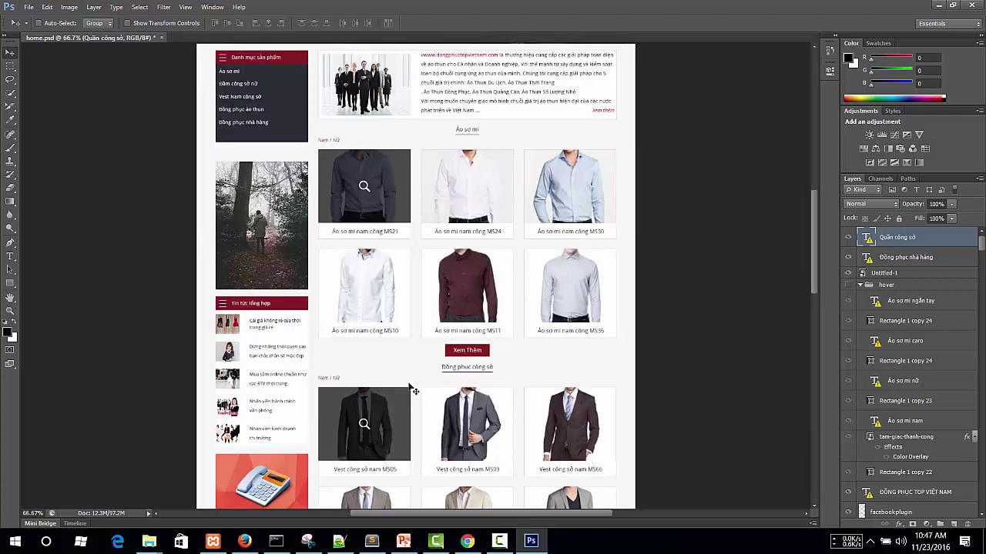
{"action": "scroll", "coordinate": [398, 406], "scroll_direction": "down", "scroll_amount": 2}
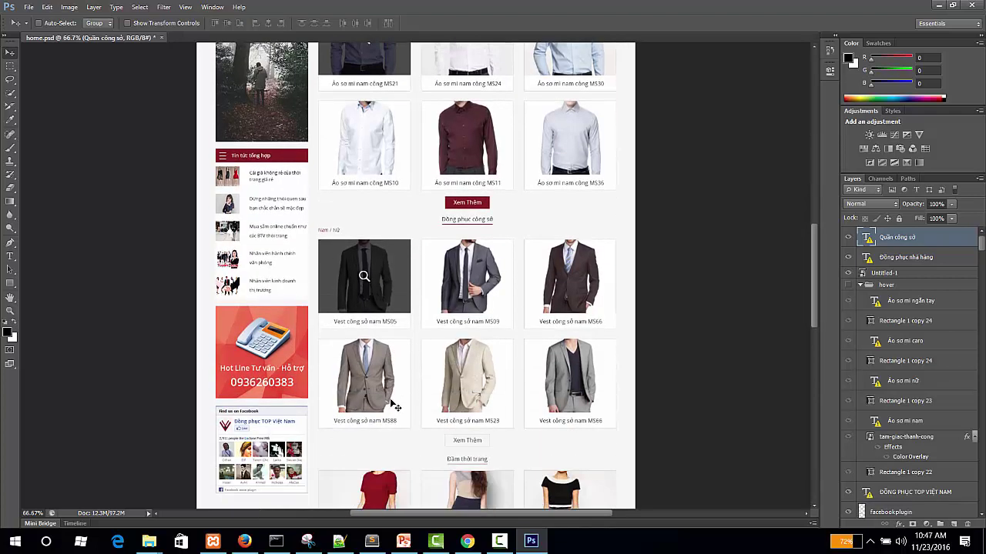
Step: Revert home.psd to its original file, keeping the layers and accepting the text engine notice
{"action": "scroll", "coordinate": [398, 407], "scroll_direction": "up", "scroll_amount": 9}
{"action": "scroll", "coordinate": [398, 408], "scroll_direction": "up", "scroll_amount": 5}
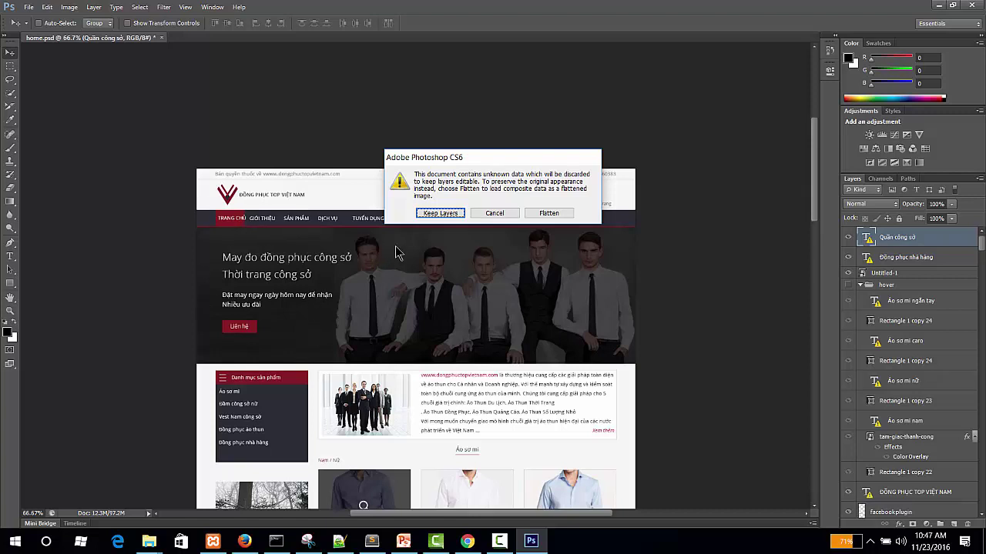
{"action": "left_click", "coordinate": [437, 219]}
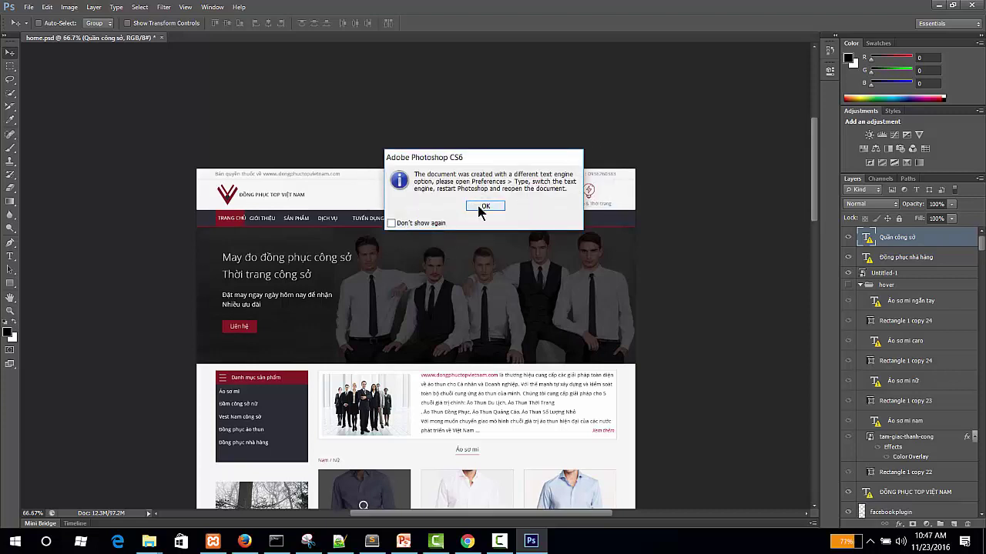
{"action": "left_click", "coordinate": [480, 209]}
{"action": "left_click", "coordinate": [485, 209]}
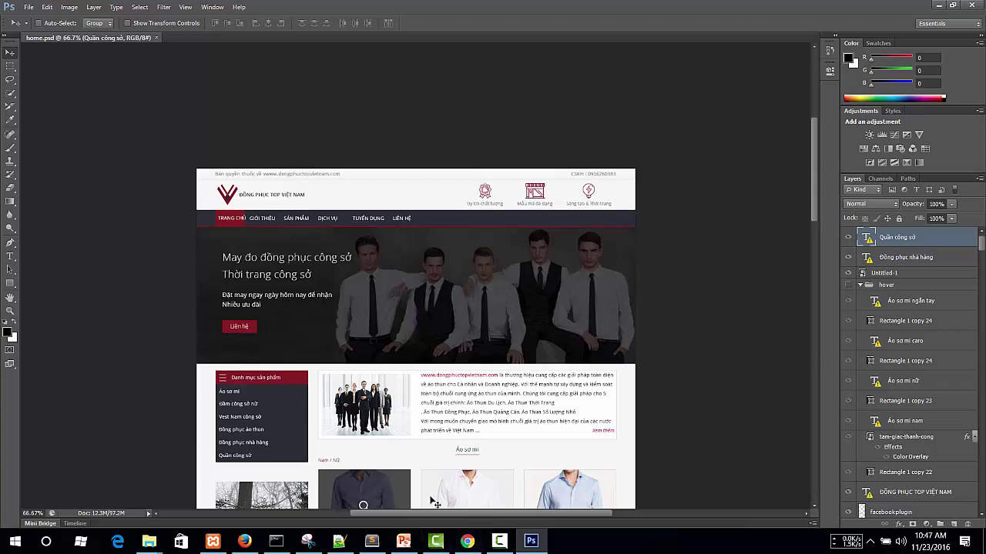
{"action": "scroll", "coordinate": [394, 385], "scroll_direction": "down", "scroll_amount": 5}
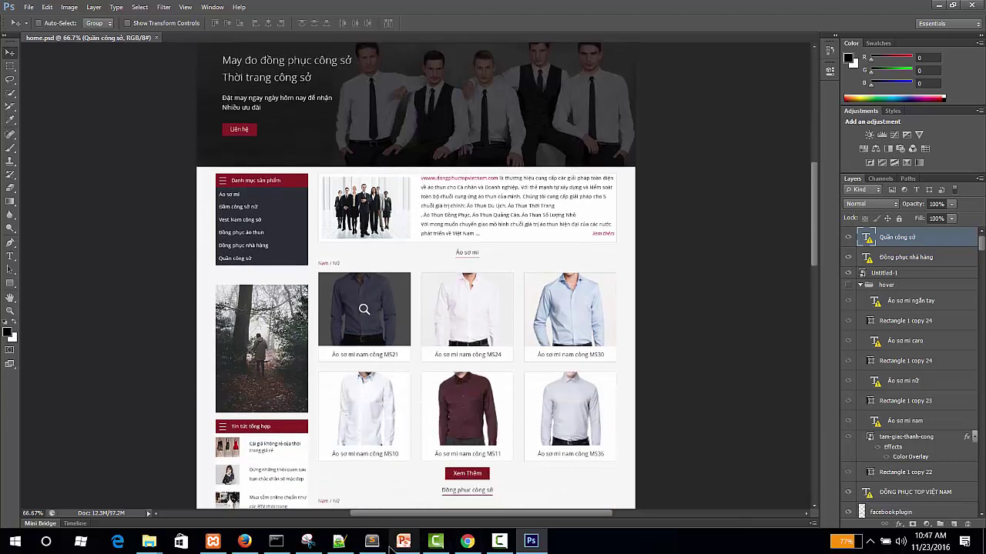
Step: Return to Sublime Text and highlight the note on file operations in line 22 again
{"action": "left_click", "coordinate": [371, 541]}
{"action": "left_click", "coordinate": [394, 245]}
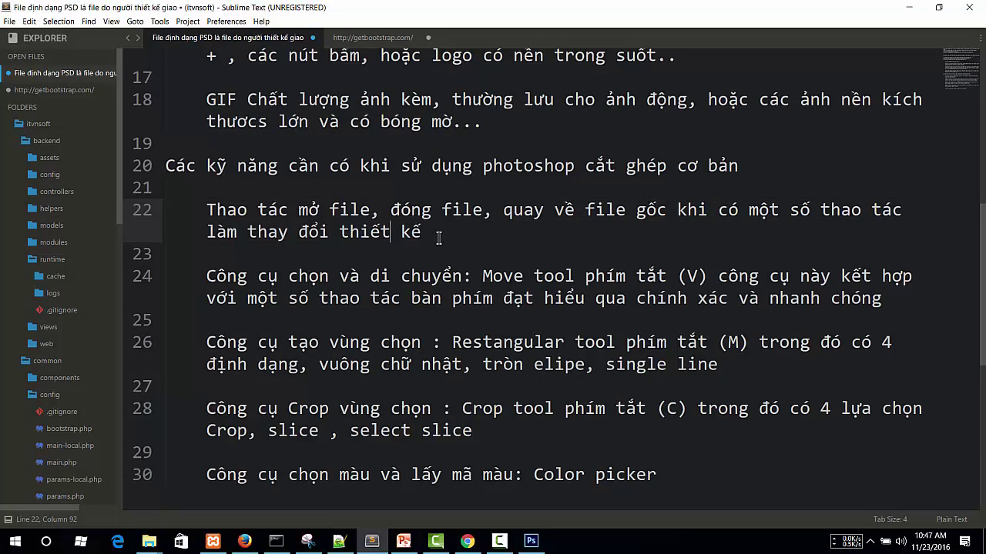
{"action": "left_click_drag", "start_coordinate": [436, 238], "coordinate": [206, 209]}
{"action": "left_click", "coordinate": [402, 221]}
Step: Go through the image-cutting rules in lines 6 to 10 of the notes, highlighting them while reading
{"action": "scroll", "coordinate": [297, 319], "scroll_direction": "up", "scroll_amount": 7}
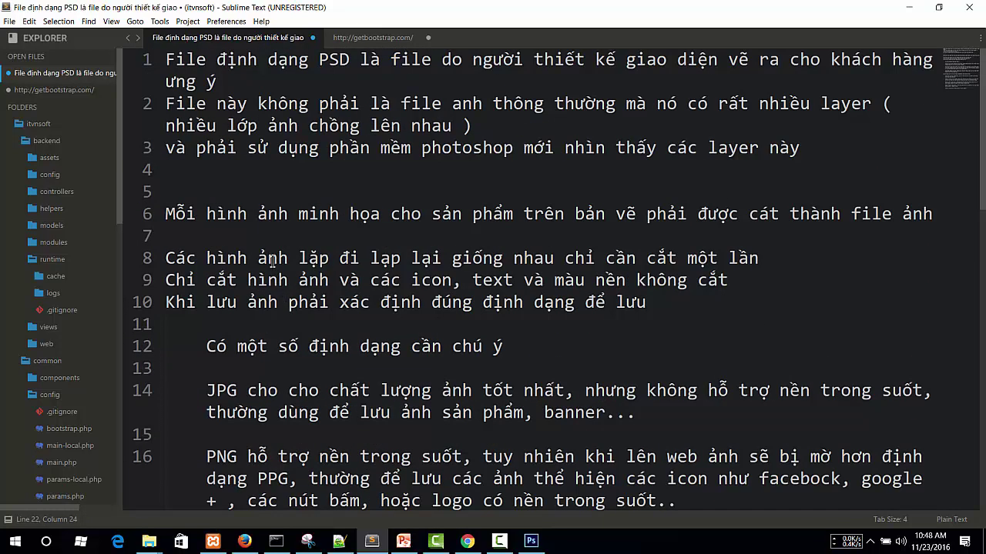
{"action": "left_click", "coordinate": [259, 198]}
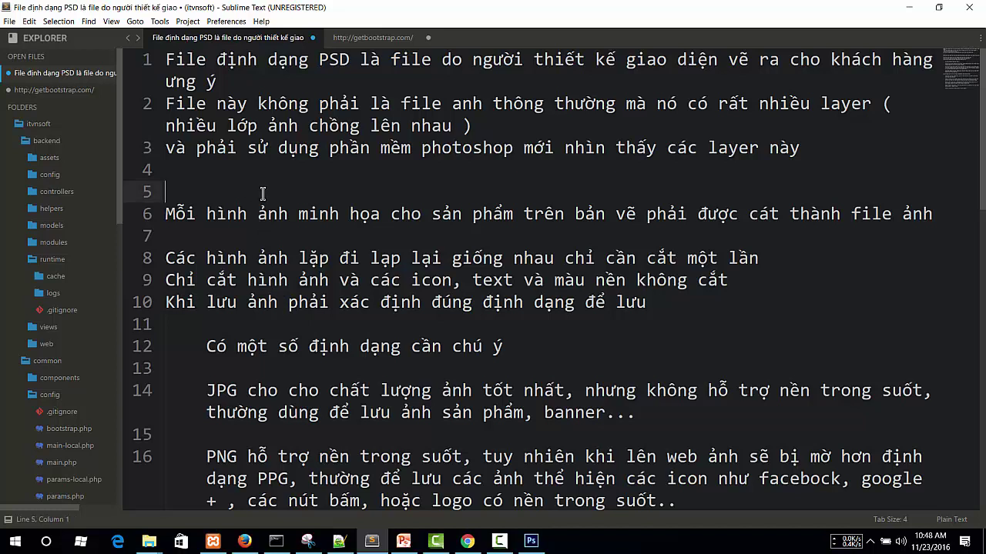
{"action": "left_click", "coordinate": [306, 245]}
{"action": "left_click_drag", "start_coordinate": [668, 307], "coordinate": [131, 266]}
{"action": "left_click", "coordinate": [241, 264]}
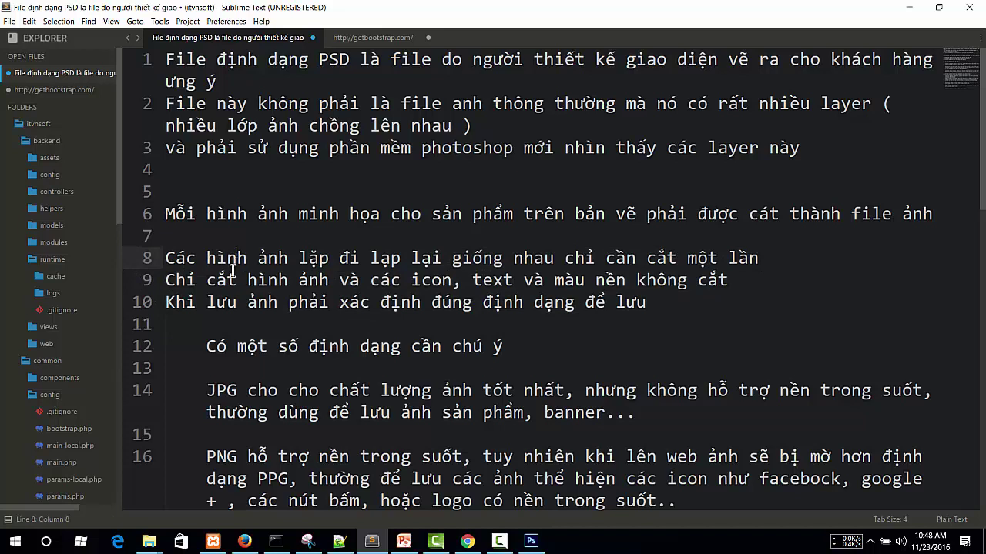
{"action": "key", "text": "Up"}
{"action": "key", "text": "Up"}
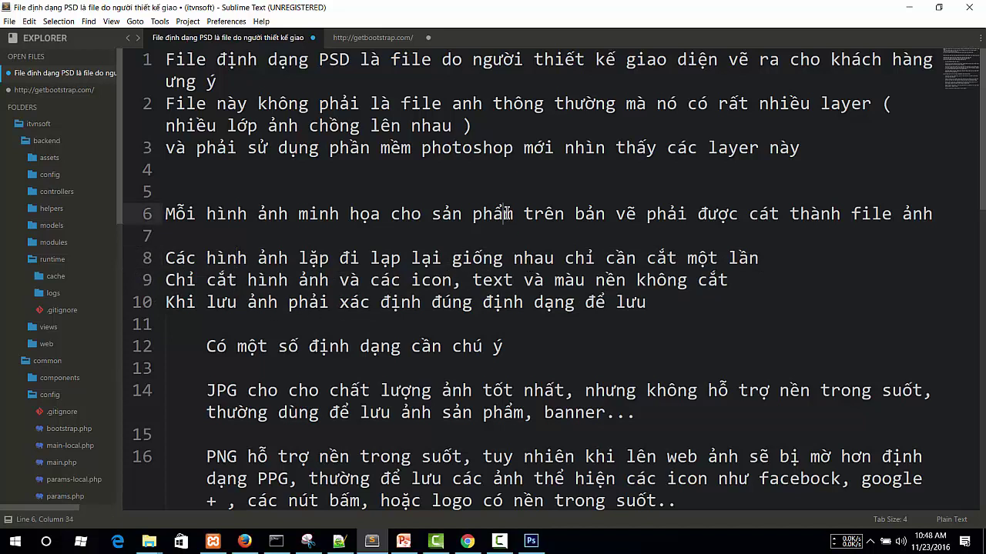
{"action": "left_click_drag", "start_coordinate": [258, 215], "coordinate": [598, 218]}
{"action": "left_click", "coordinate": [658, 216]}
Step: Switch to Photoshop and look over the shirt, suit and dress product images down to the partner logos
{"action": "left_click", "coordinate": [531, 541]}
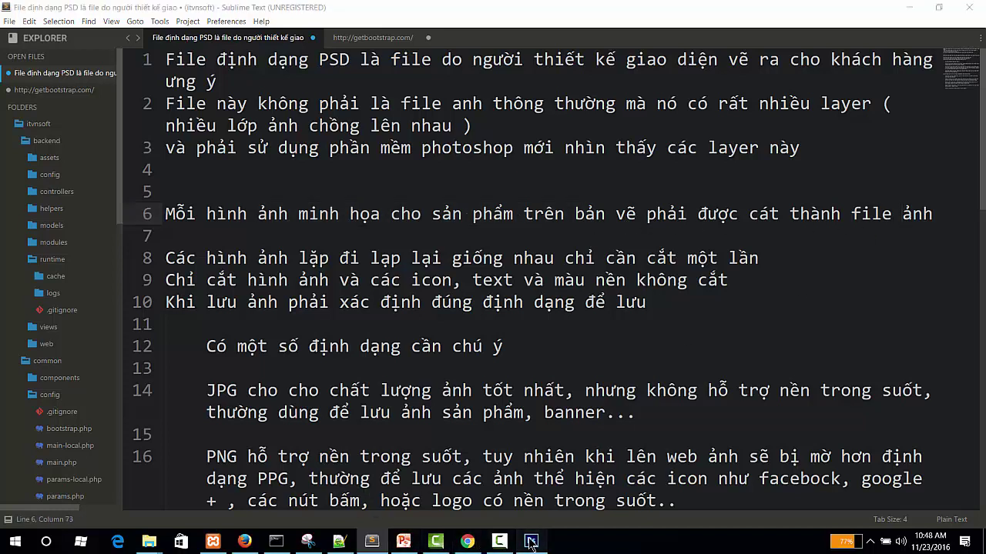
{"action": "scroll", "coordinate": [434, 304], "scroll_direction": "down", "scroll_amount": 5}
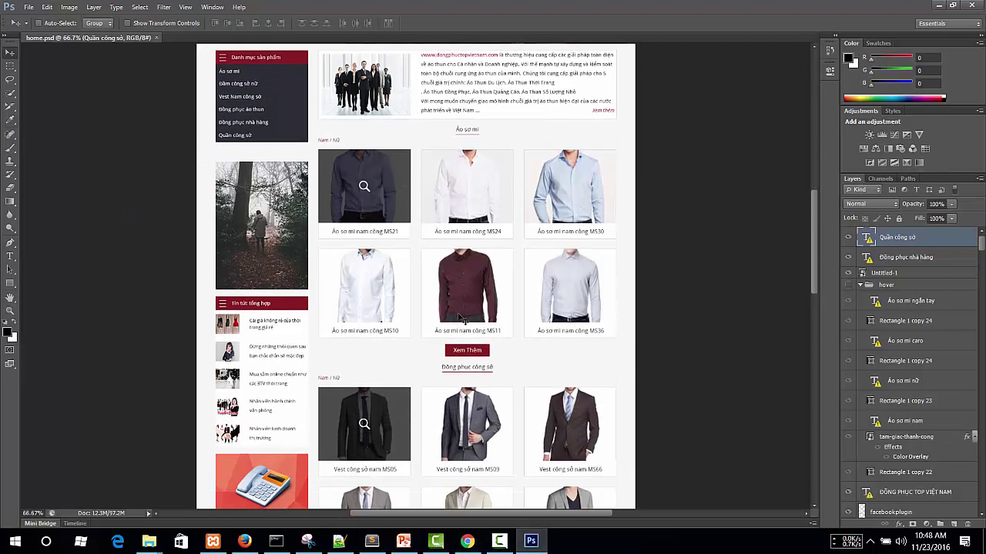
{"action": "scroll", "coordinate": [493, 335], "scroll_direction": "down", "scroll_amount": 4}
{"action": "left_click_drag", "start_coordinate": [481, 351], "coordinate": [365, 240]}
{"action": "scroll", "coordinate": [386, 252], "scroll_direction": "down", "scroll_amount": 6}
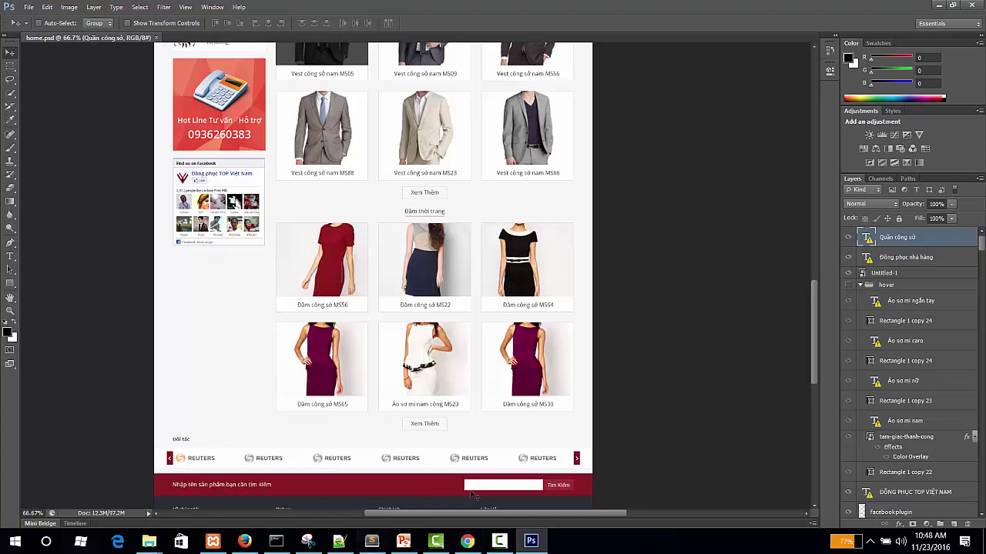
{"action": "mouse_move", "coordinate": [466, 541]}
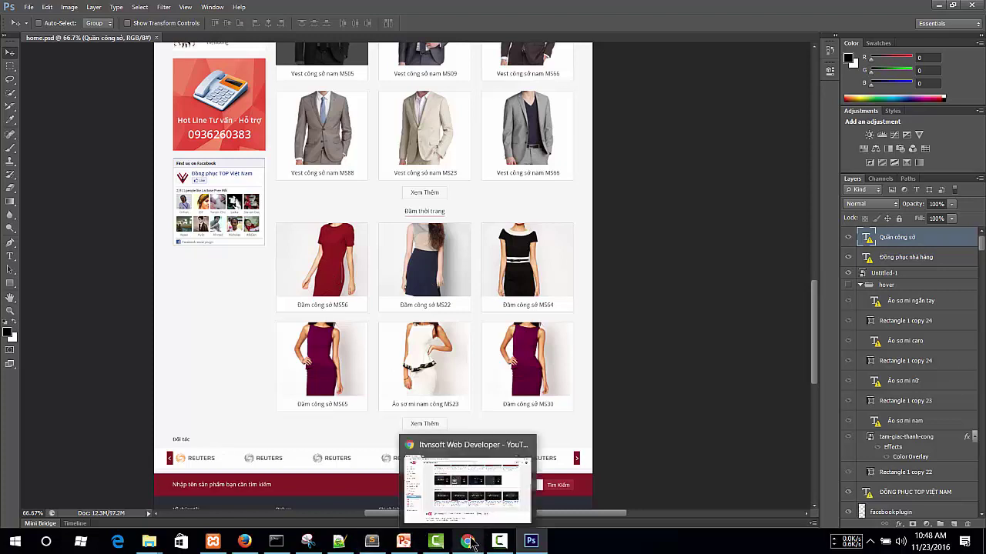
Step: Switch to Sublime Text and highlight the line 6 rule on cutting each product illustration into an image file
{"action": "mouse_move", "coordinate": [371, 541]}
{"action": "left_click", "coordinate": [428, 493]}
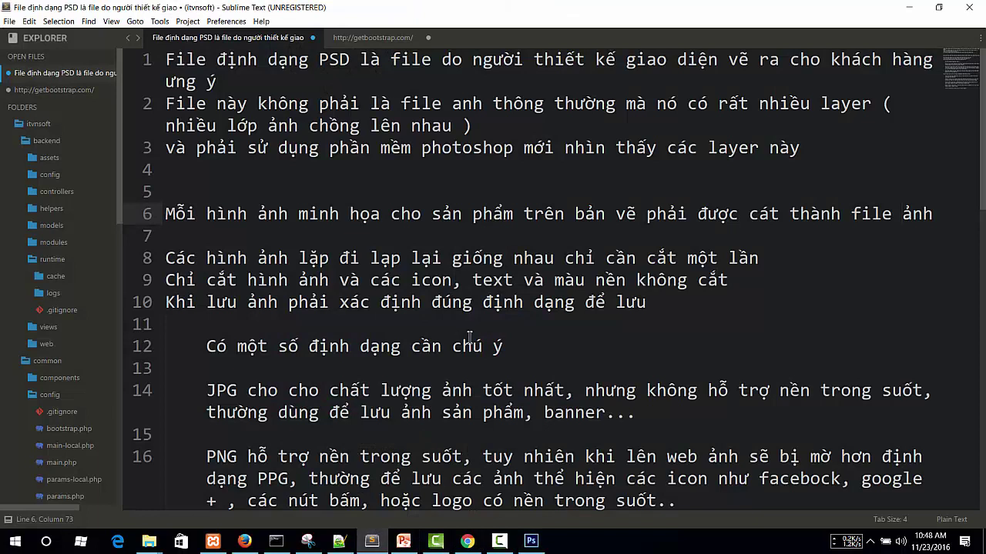
{"action": "triple_click", "coordinate": [520, 217]}
{"action": "left_click", "coordinate": [337, 254]}
{"action": "left_click", "coordinate": [272, 244]}
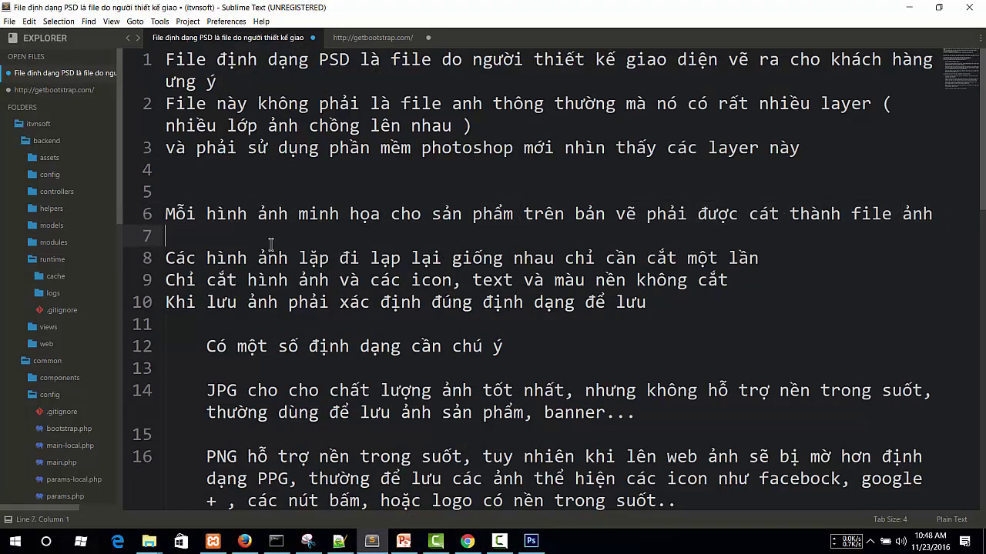
Step: Switch to Photoshop and examine the dress product images
{"action": "left_click", "coordinate": [532, 541]}
{"action": "left_click", "coordinate": [531, 542]}
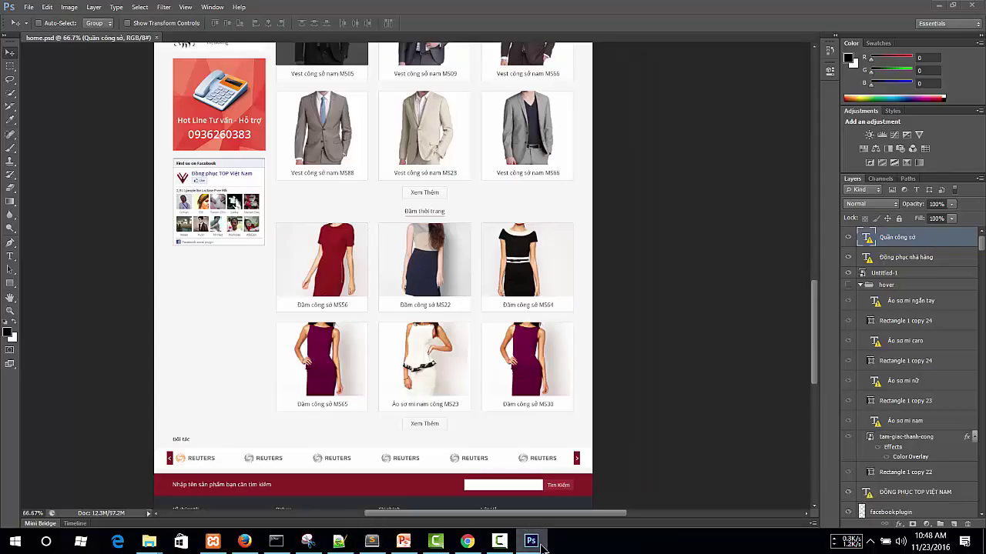
{"action": "left_click", "coordinate": [310, 302]}
Step: Switch to Sublime Text and highlight the line 8 rule on cutting repeated identical images only once
{"action": "left_click", "coordinate": [420, 262]}
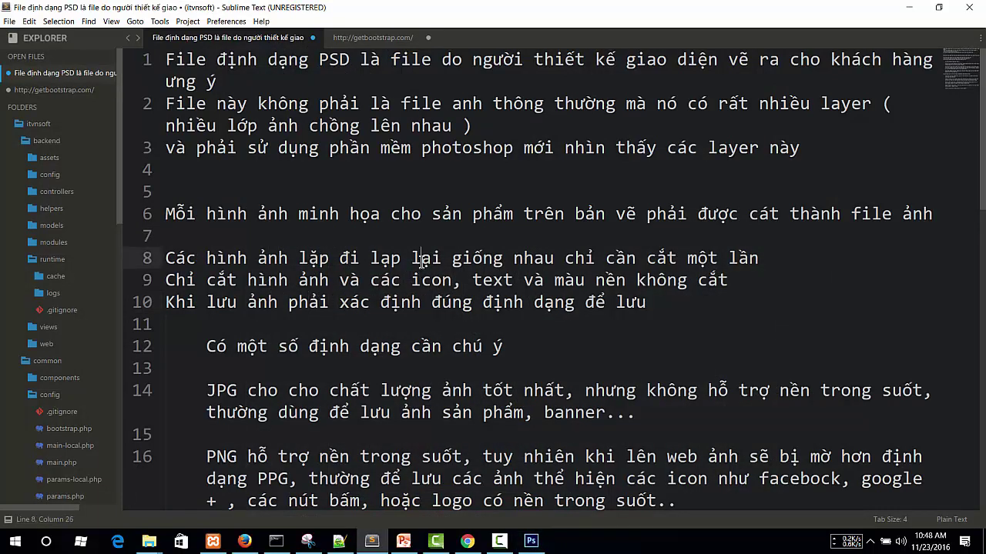
{"action": "triple_click", "coordinate": [424, 259]}
{"action": "left_click", "coordinate": [535, 258]}
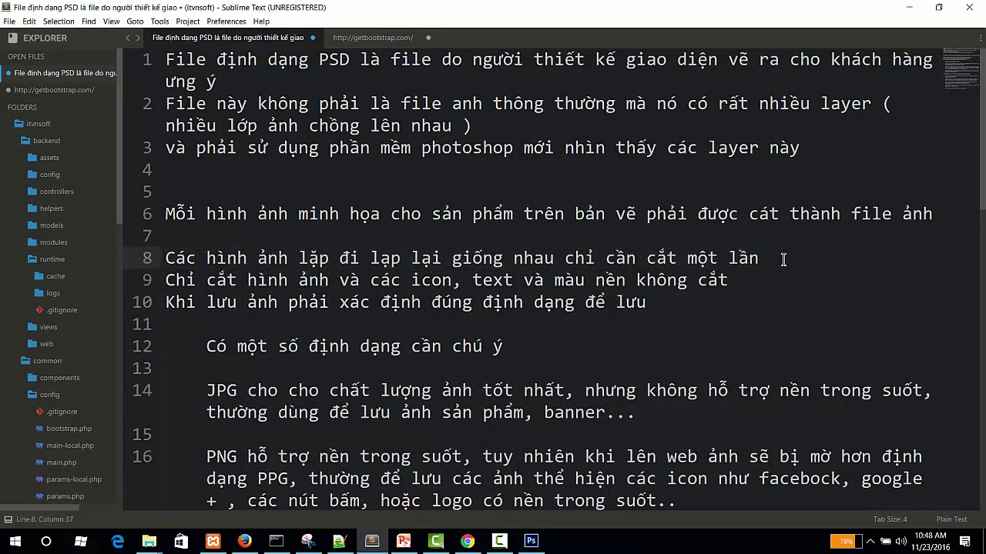
{"action": "left_click_drag", "start_coordinate": [783, 259], "coordinate": [137, 255]}
{"action": "left_click", "coordinate": [534, 302]}
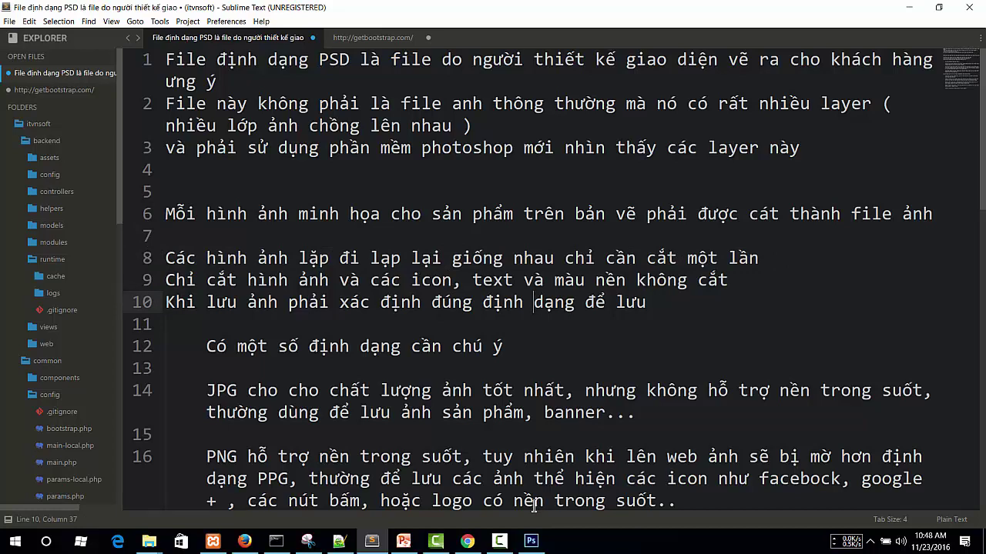
Step: Switch to Photoshop and examine the product images from the dresses back up to the shirts
{"action": "left_click", "coordinate": [531, 541]}
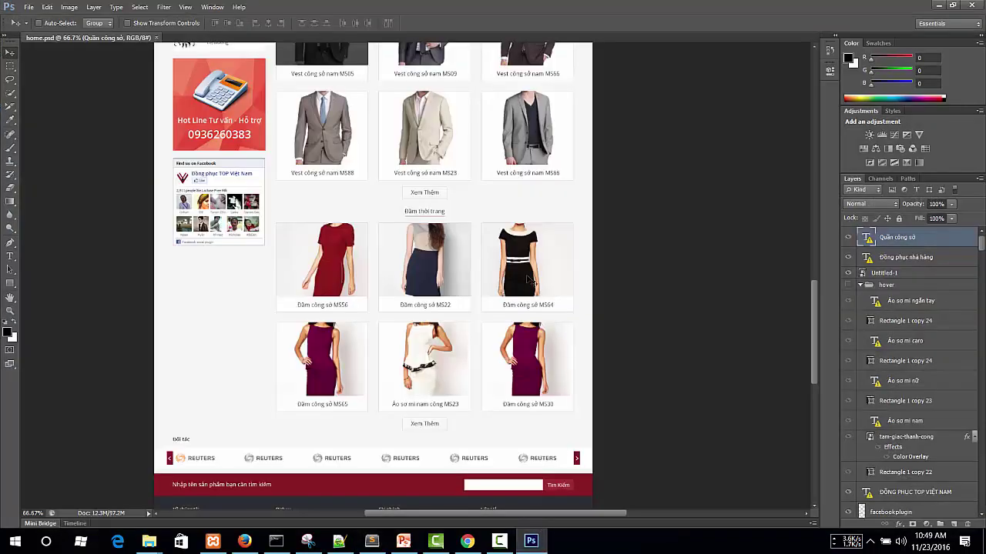
{"action": "scroll", "coordinate": [531, 283], "scroll_direction": "up", "scroll_amount": 2}
{"action": "scroll", "coordinate": [542, 324], "scroll_direction": "up", "scroll_amount": 7}
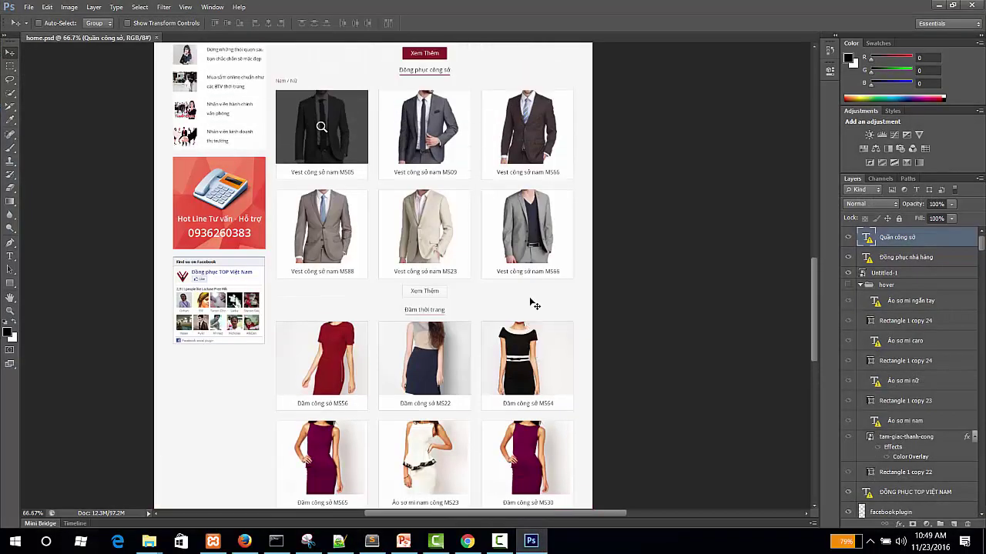
{"action": "scroll", "coordinate": [531, 303], "scroll_direction": "up", "scroll_amount": 4}
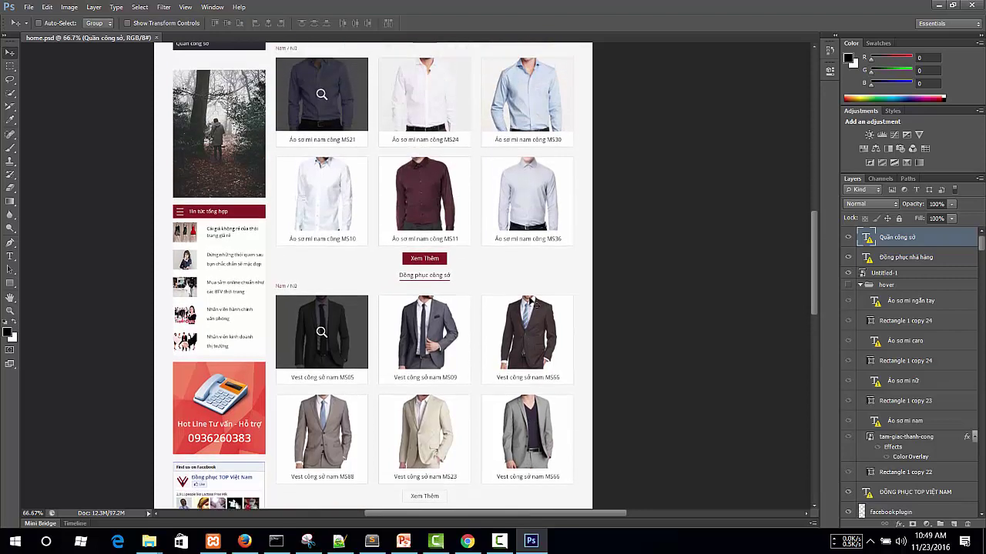
{"action": "scroll", "coordinate": [531, 304], "scroll_direction": "up", "scroll_amount": 6}
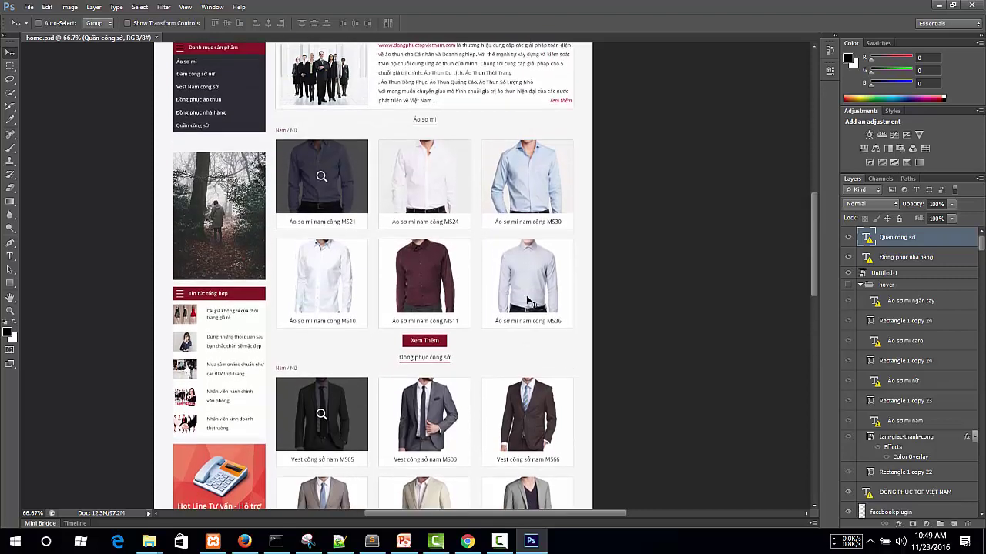
Step: Examine the product images in home.psd from the shirts down to the dresses and the partner logos
{"action": "scroll", "coordinate": [531, 304], "scroll_direction": "down", "scroll_amount": 2}
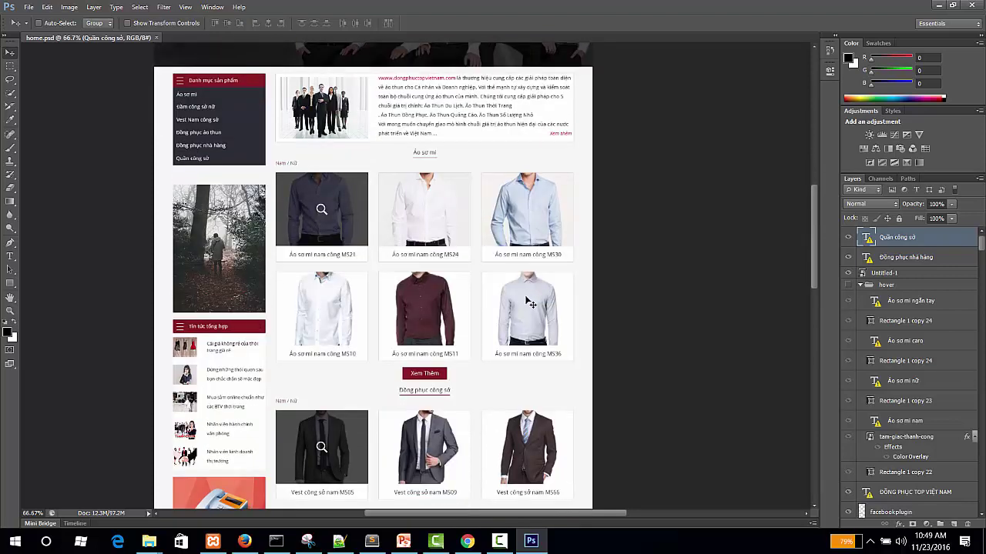
{"action": "scroll", "coordinate": [530, 303], "scroll_direction": "down", "scroll_amount": 4}
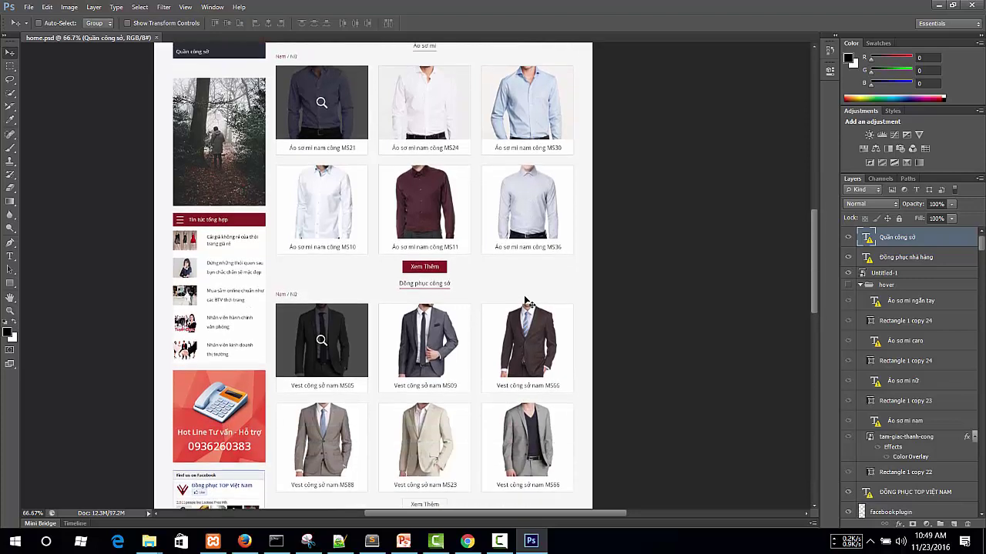
{"action": "scroll", "coordinate": [526, 302], "scroll_direction": "down", "scroll_amount": 7}
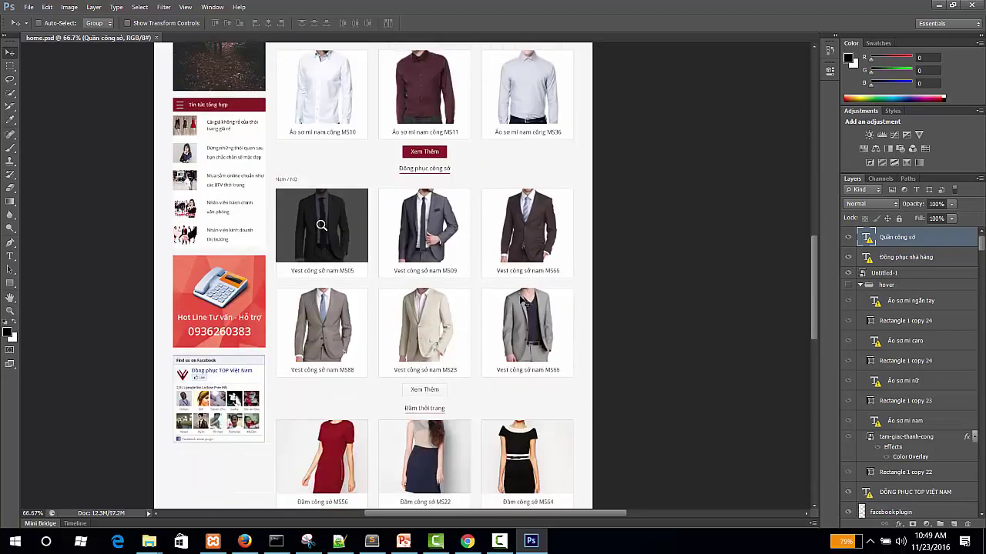
{"action": "scroll", "coordinate": [523, 302], "scroll_direction": "down", "scroll_amount": 4}
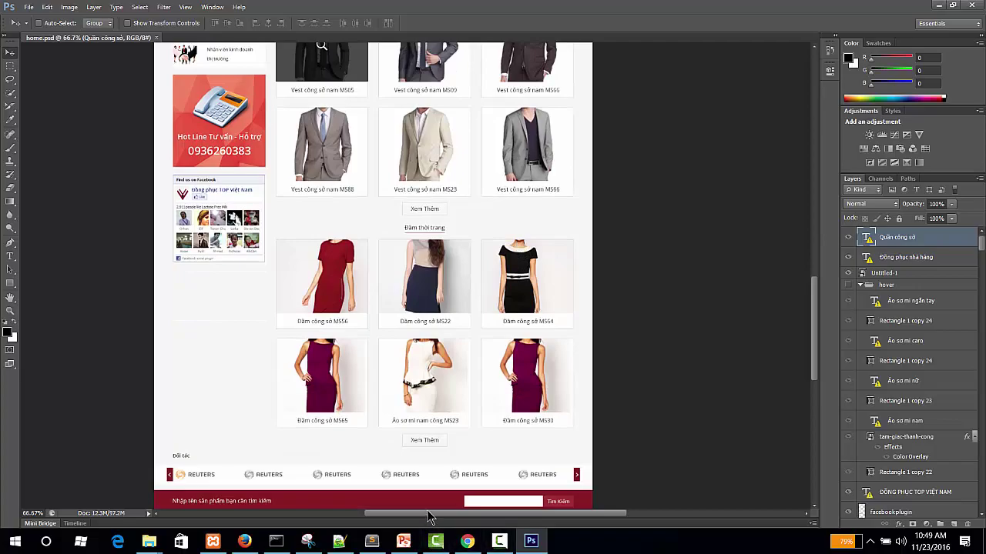
Step: Switch to Sublime Text and review the line 9 rule on cutting only images and icons, not text or background colours
{"action": "left_click", "coordinate": [381, 542]}
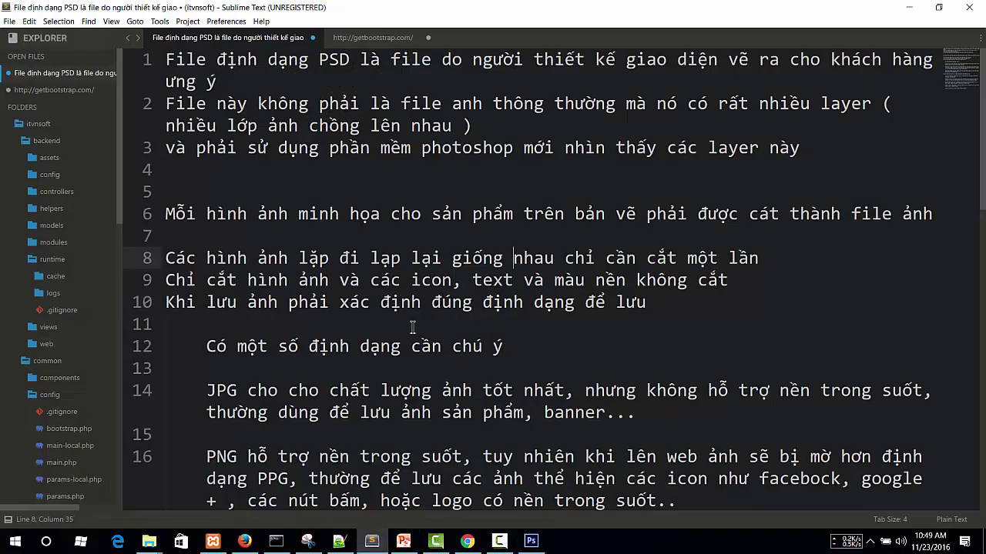
{"action": "left_click", "coordinate": [248, 281]}
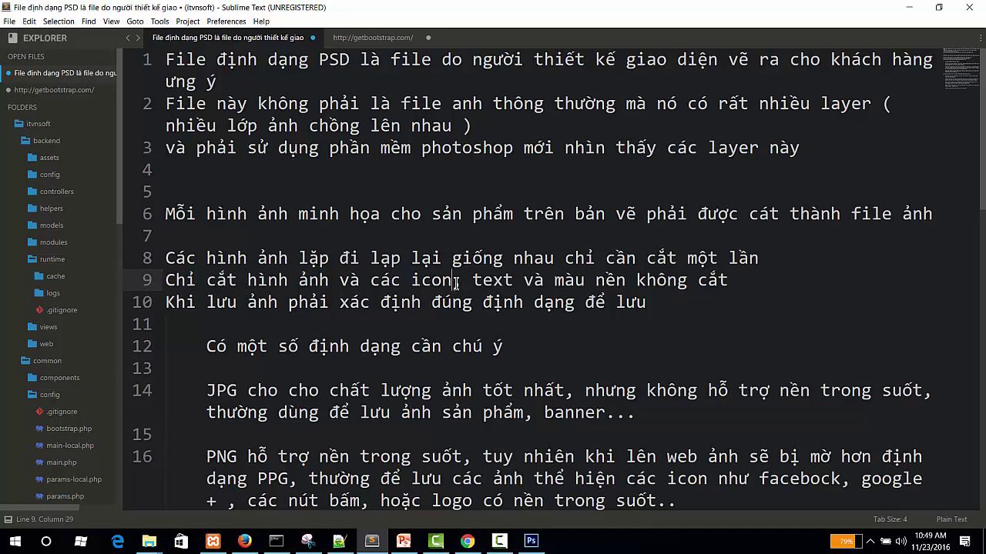
{"action": "type", "text": ","}
{"action": "left_click", "coordinate": [484, 282]}
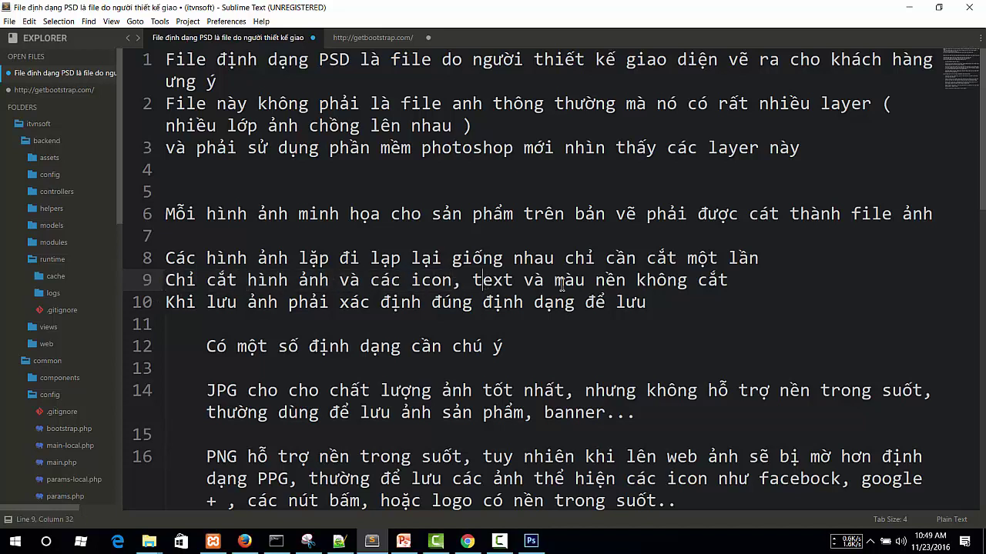
Step: Switch to Photoshop, view the design at 100% and marquee-select the introduction text block beside the team photo
{"action": "left_click", "coordinate": [539, 541]}
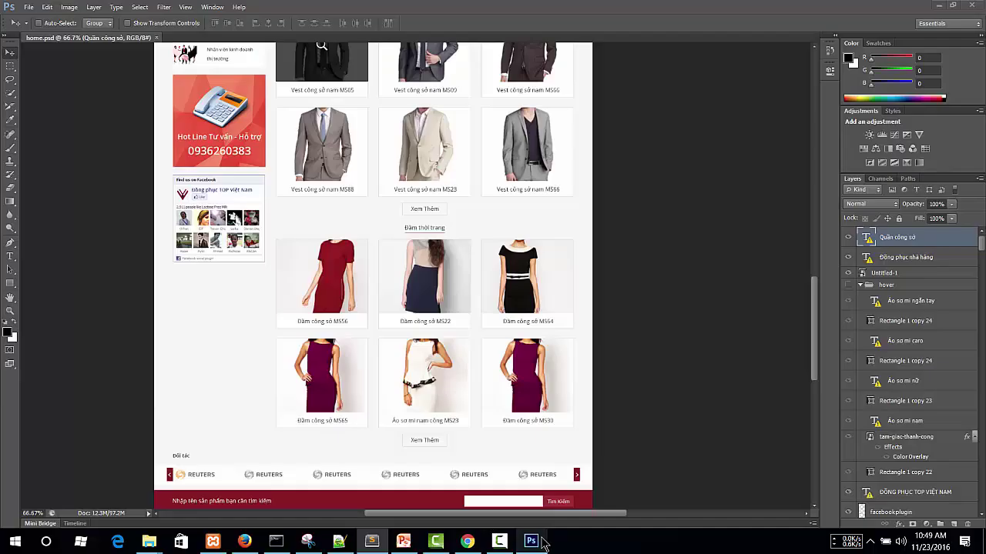
{"action": "scroll", "coordinate": [301, 308], "scroll_direction": "up", "scroll_amount": 8}
{"action": "scroll", "coordinate": [390, 486], "scroll_direction": "left", "scroll_amount": 2}
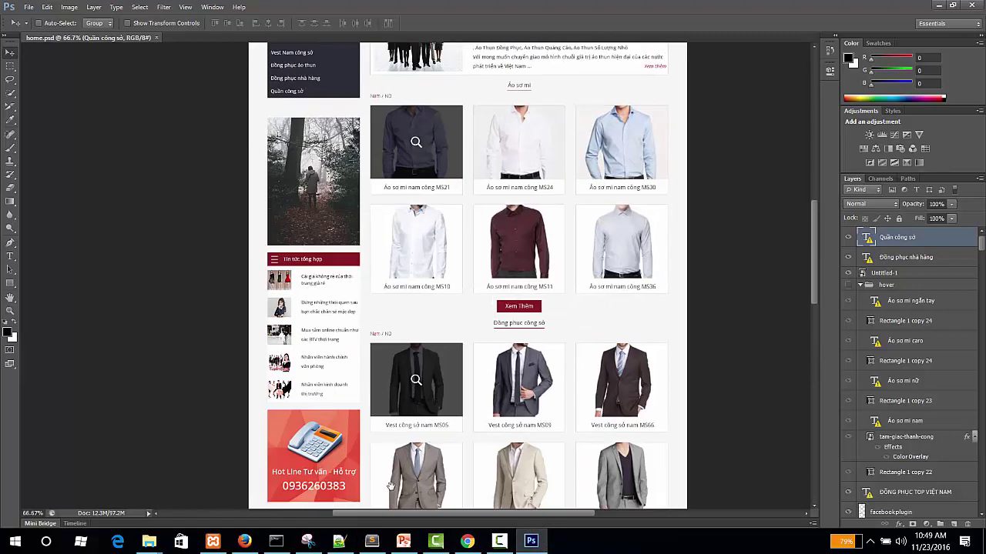
{"action": "scroll", "coordinate": [391, 486], "scroll_direction": "up", "scroll_amount": 4}
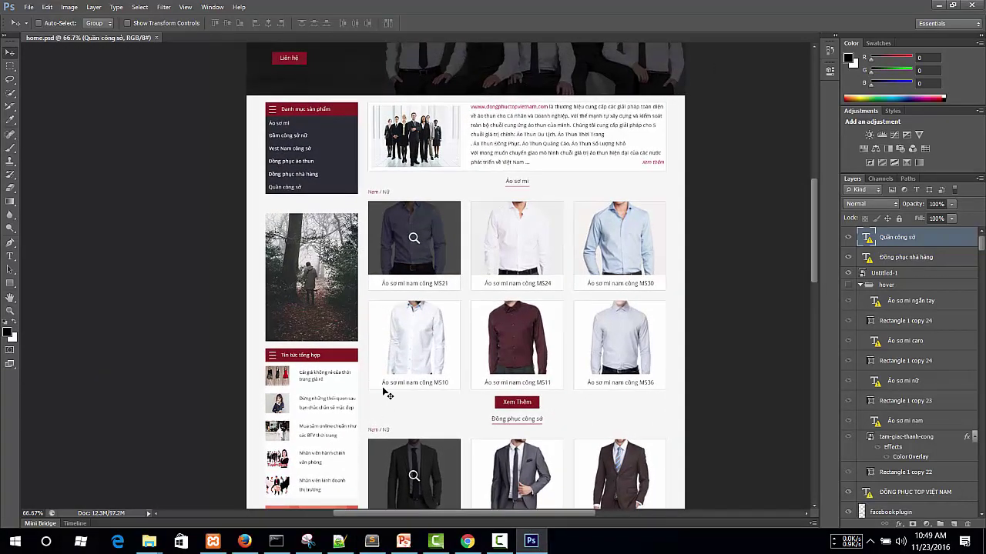
{"action": "key", "text": "ctrl+plus"}
{"action": "left_click_drag", "start_coordinate": [559, 257], "coordinate": [480, 437]}
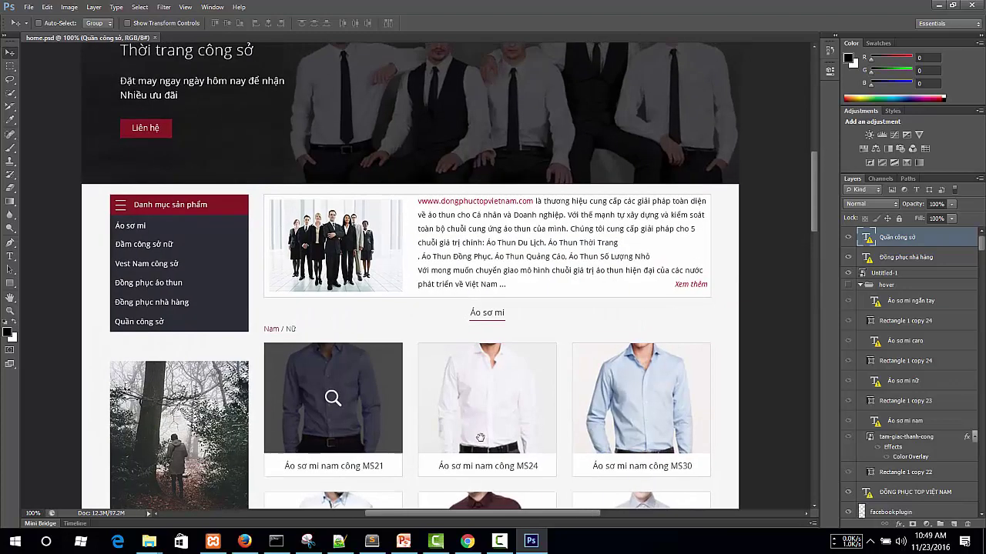
{"action": "left_click", "coordinate": [10, 67]}
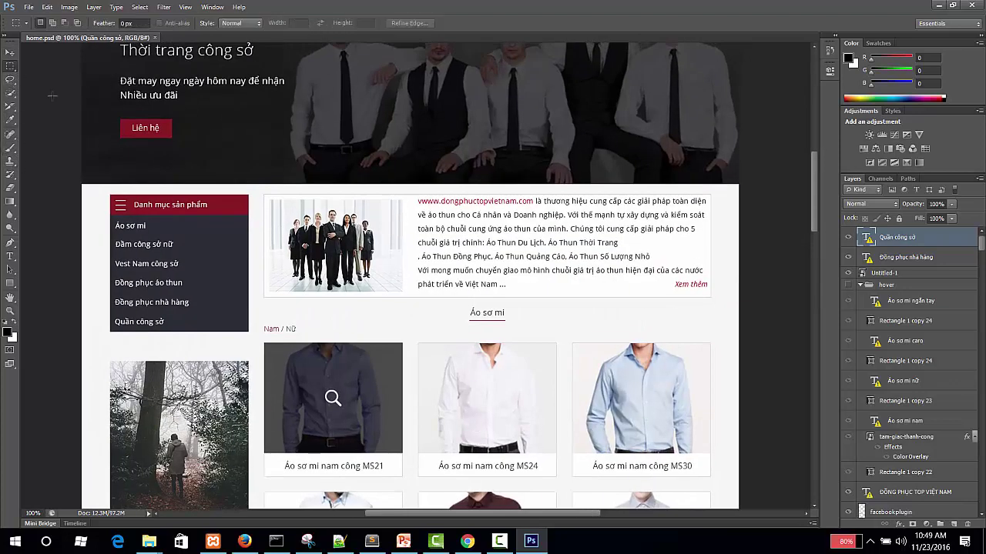
{"action": "left_click_drag", "start_coordinate": [412, 194], "coordinate": [721, 305]}
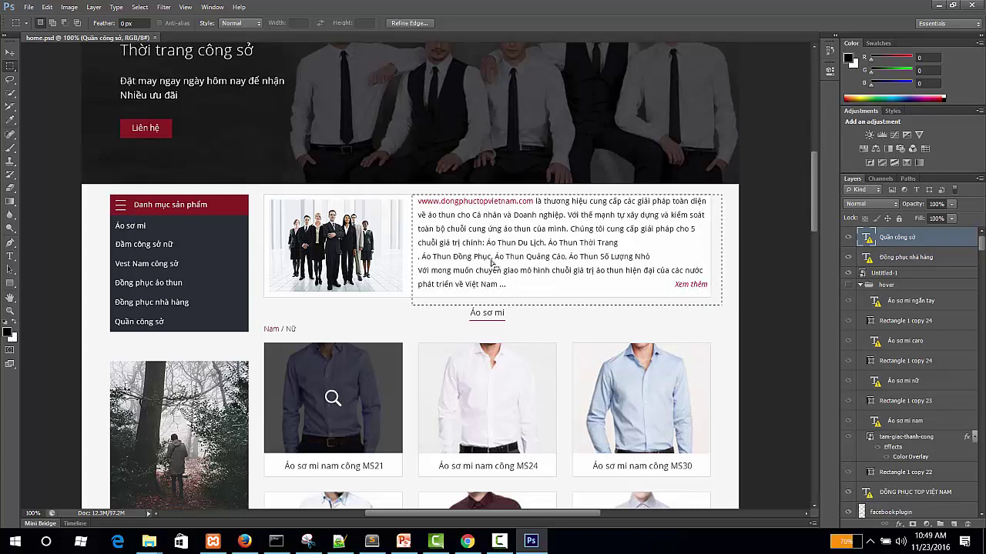
Step: Marquee-select the category menu and parts of its dark background in turn, clearing each selection
{"action": "left_click", "coordinate": [168, 273]}
{"action": "left_click_drag", "start_coordinate": [111, 213], "coordinate": [293, 329]}
{"action": "left_click", "coordinate": [206, 287]}
{"action": "left_click_drag", "start_coordinate": [201, 245], "coordinate": [239, 310]}
{"action": "left_click", "coordinate": [225, 279]}
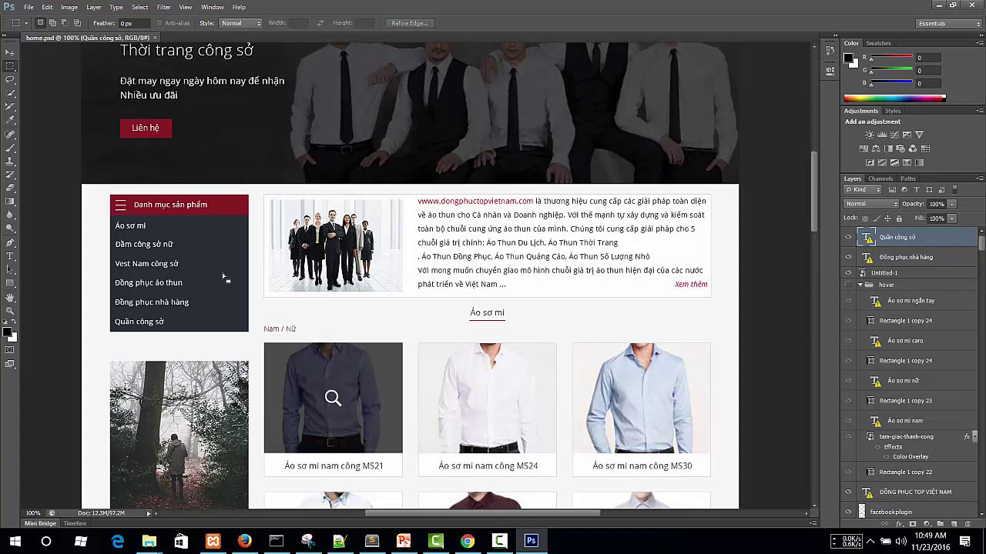
{"action": "left_click_drag", "start_coordinate": [199, 229], "coordinate": [212, 246]}
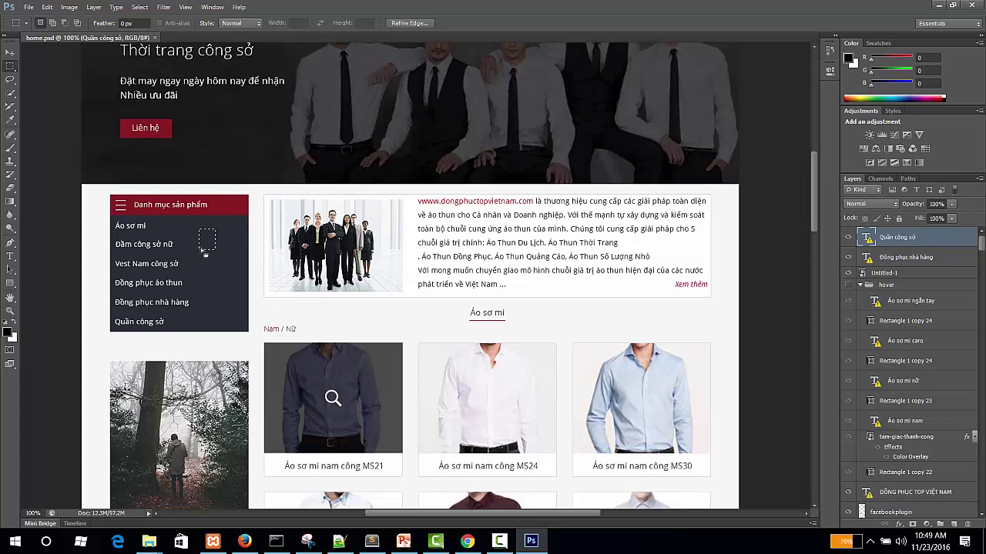
{"action": "left_click", "coordinate": [211, 265]}
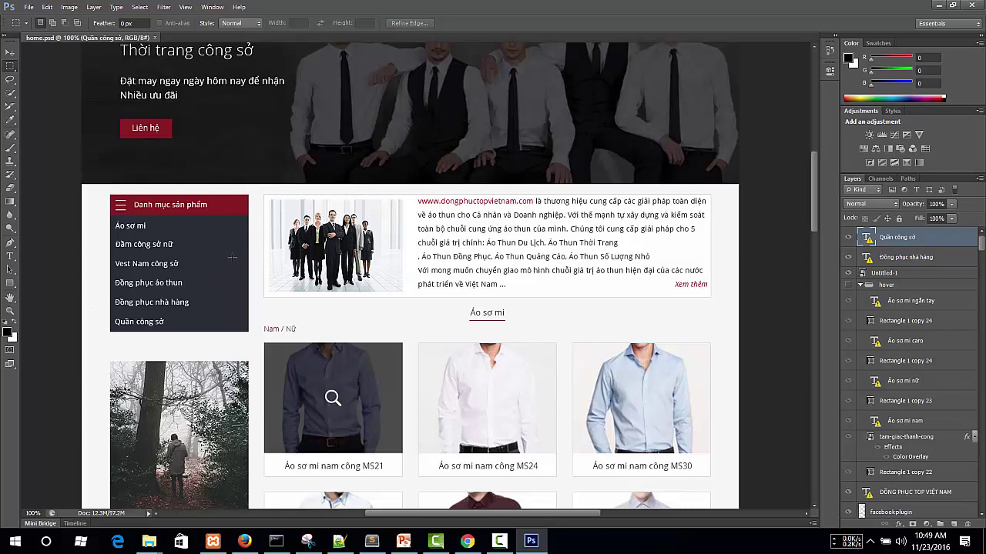
{"action": "left_click_drag", "start_coordinate": [203, 238], "coordinate": [244, 323]}
{"action": "left_click", "coordinate": [198, 264]}
Step: Marquee-select a small area of the navigation bar's background after LIÊN HỆ in the page header, and clear the selection
{"action": "scroll", "coordinate": [218, 277], "scroll_direction": "up", "scroll_amount": 5}
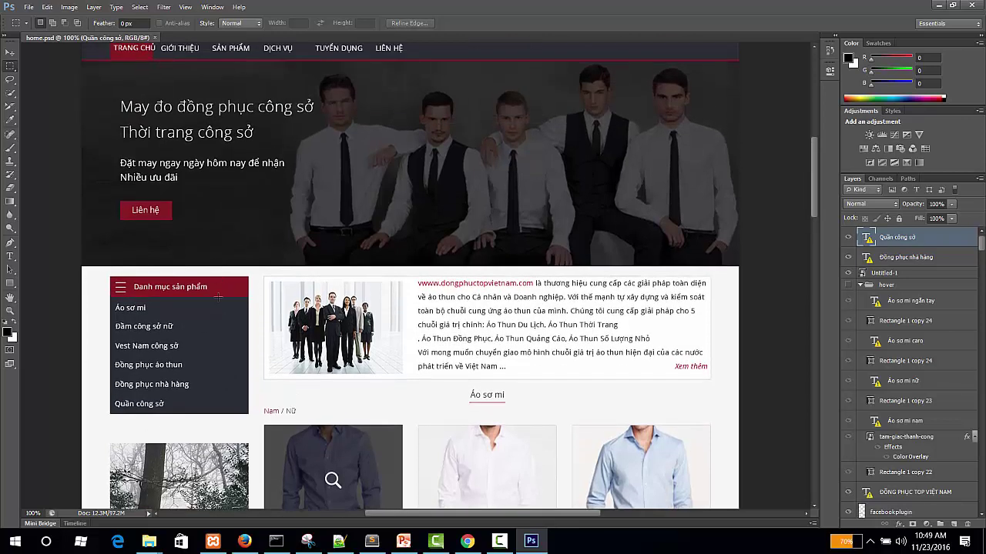
{"action": "scroll", "coordinate": [223, 259], "scroll_direction": "up", "scroll_amount": 10}
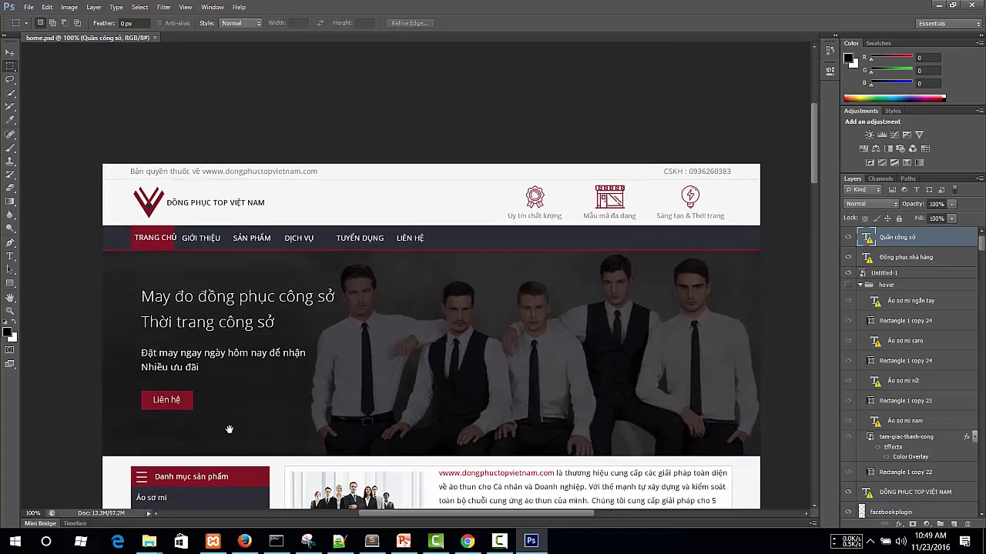
{"action": "left_click_drag", "start_coordinate": [441, 220], "coordinate": [467, 232]}
{"action": "left_click", "coordinate": [463, 244]}
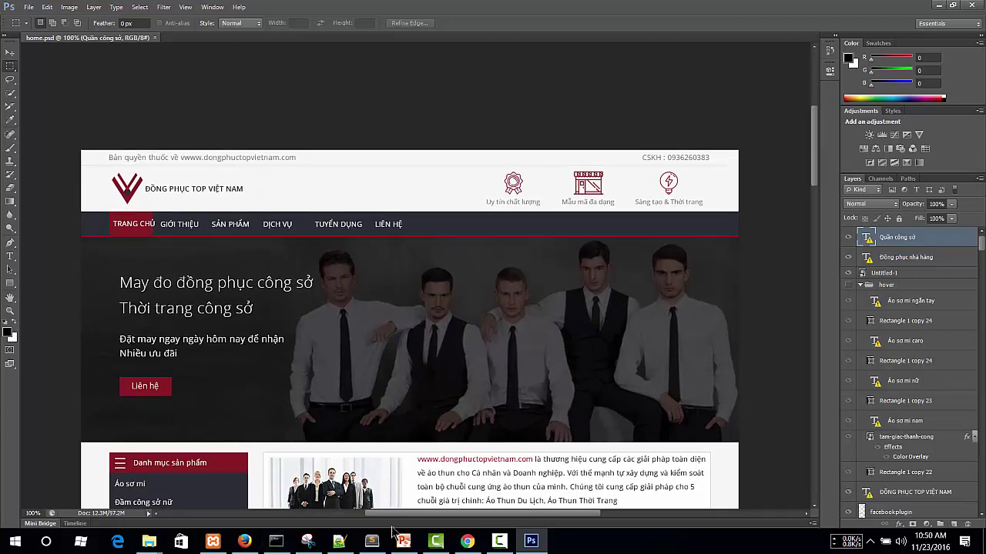
Step: Switch to Sublime Text and insert a blank line between the line 9 rule and the rule on choosing the right save format
{"action": "left_click", "coordinate": [372, 543]}
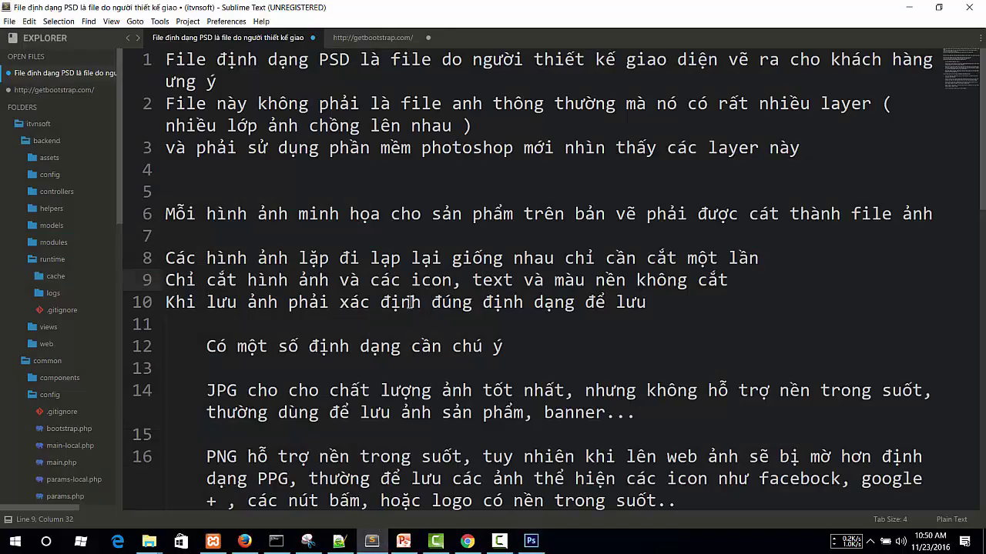
{"action": "left_click", "coordinate": [754, 281]}
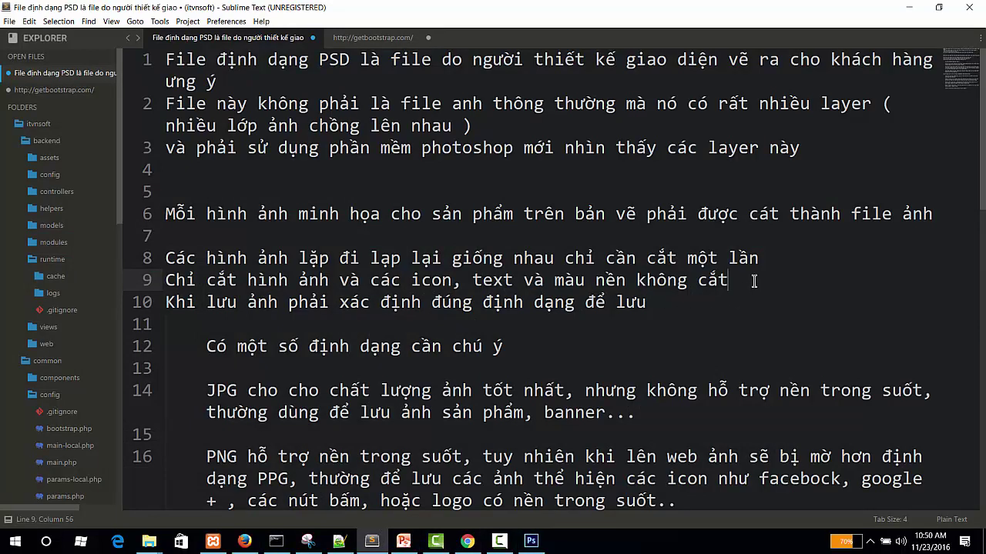
{"action": "key", "text": "Return"}
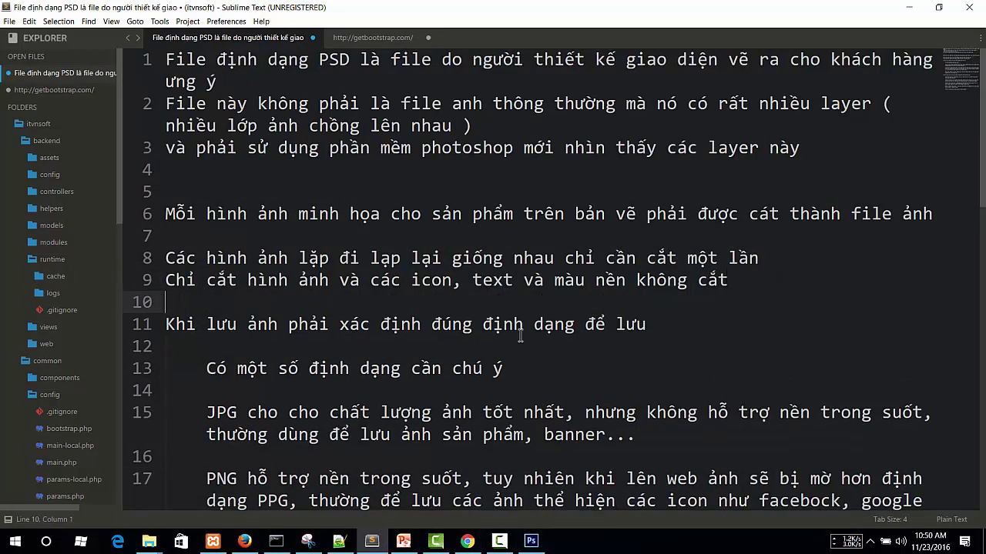
{"action": "left_click", "coordinate": [681, 325]}
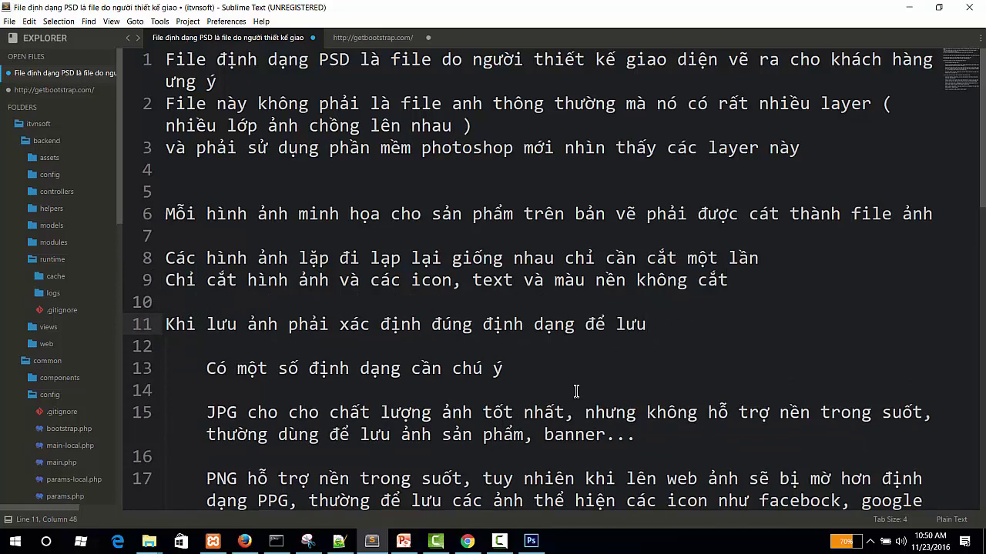
Step: Highlight the format names JPG, PNG and GIF in turn in the notes on image formats
{"action": "scroll", "coordinate": [499, 411], "scroll_direction": "down", "scroll_amount": 3}
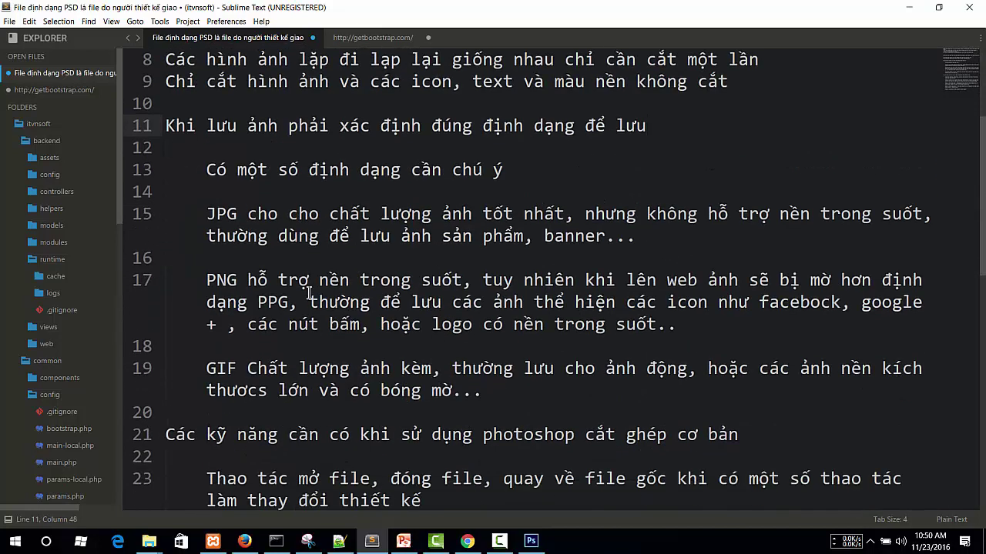
{"action": "double_click", "coordinate": [225, 218]}
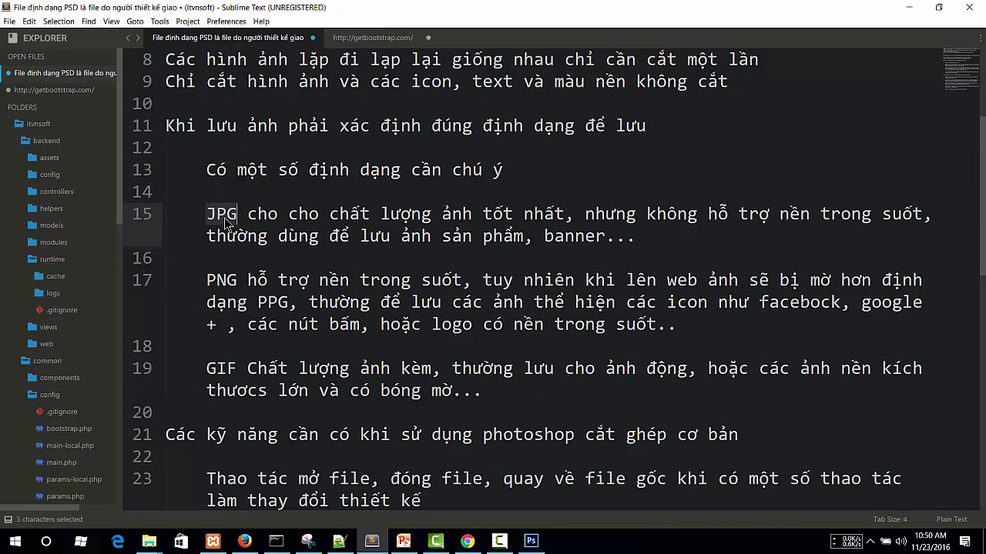
{"action": "double_click", "coordinate": [224, 219]}
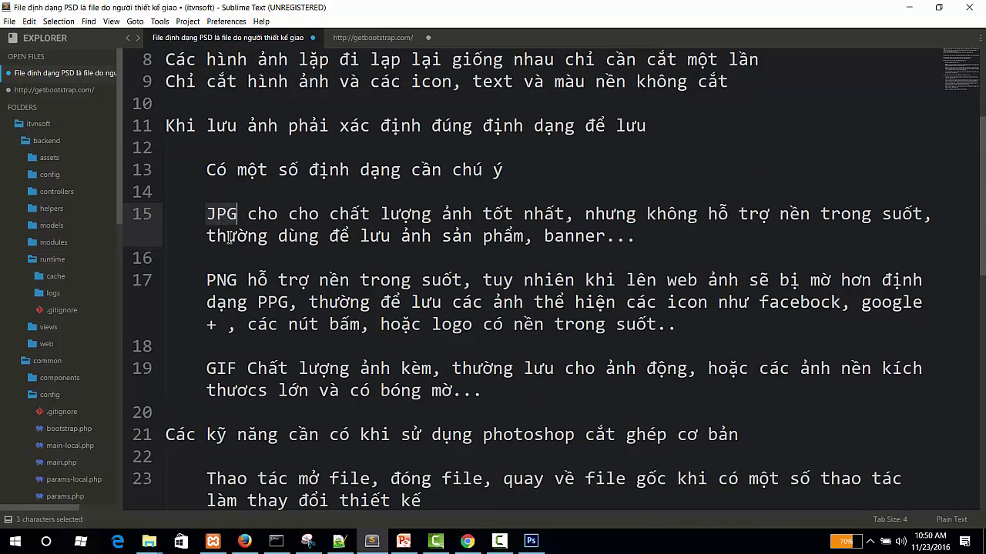
{"action": "double_click", "coordinate": [239, 282]}
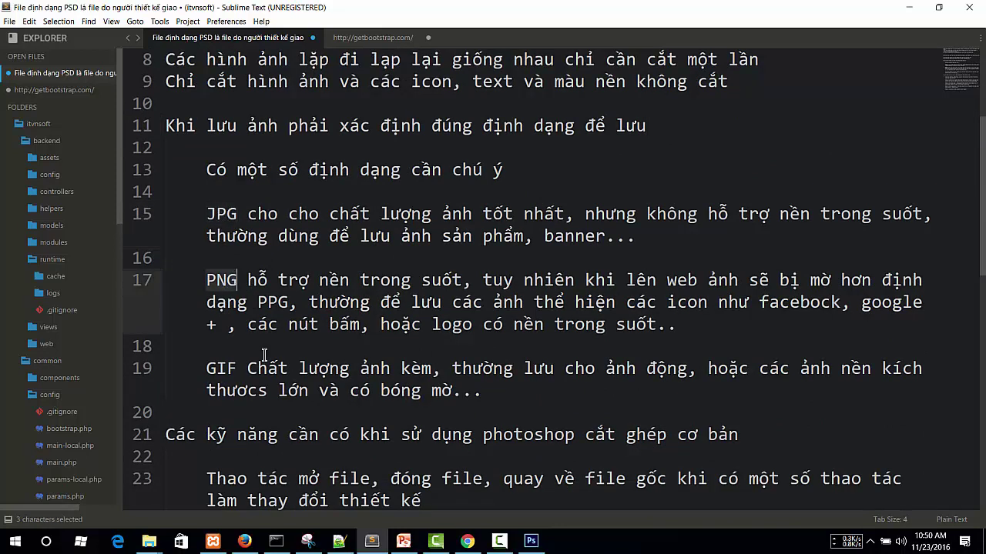
{"action": "double_click", "coordinate": [217, 368]}
{"action": "left_click", "coordinate": [494, 390]}
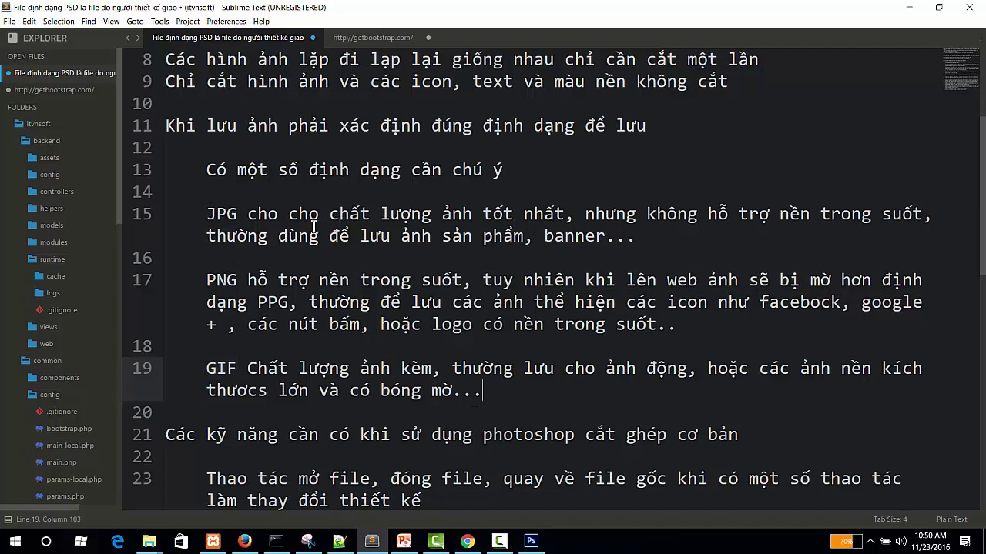
Step: Review the line 15 note on JPG image quality and its uses, highlighting the word banner
{"action": "left_click", "coordinate": [559, 214]}
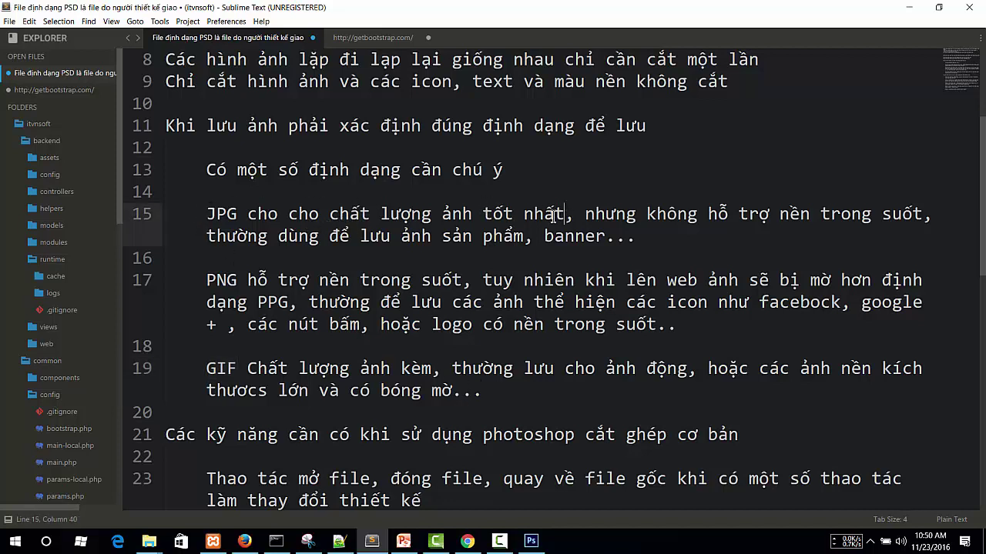
{"action": "left_click_drag", "start_coordinate": [559, 214], "coordinate": [247, 215]}
{"action": "key", "text": "Up"}
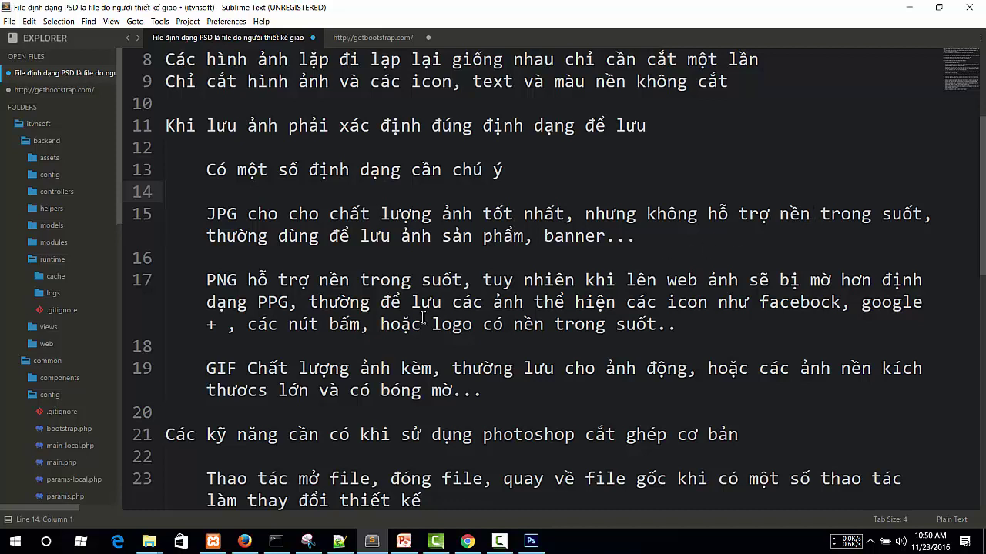
{"action": "left_click", "coordinate": [513, 238]}
{"action": "double_click", "coordinate": [571, 236]}
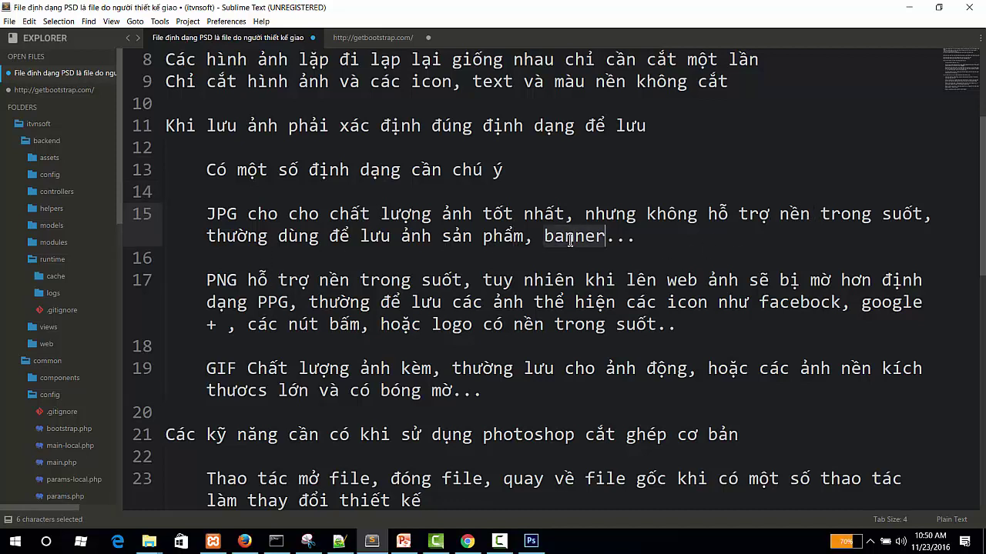
{"action": "left_click", "coordinate": [642, 237]}
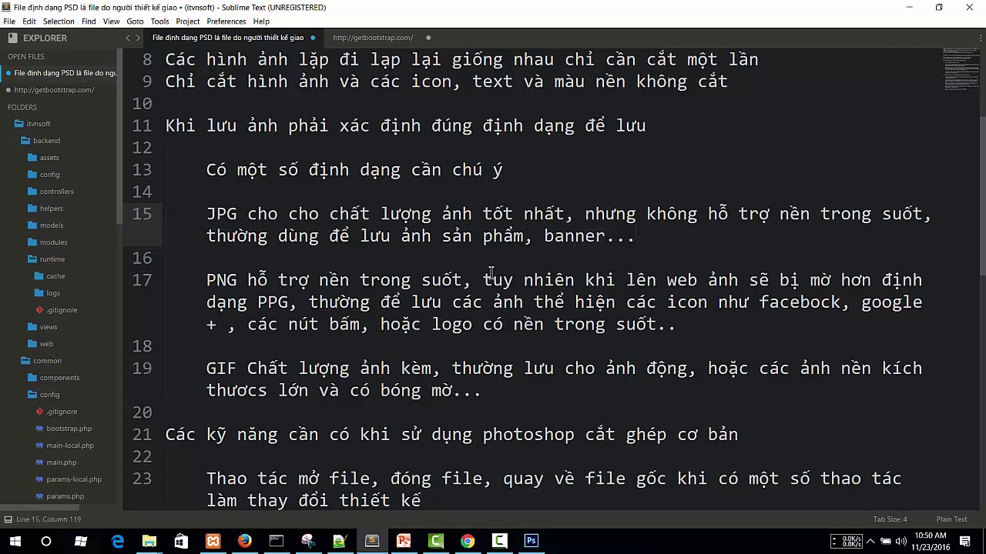
Step: Go over the JPG uses on line 15 again, highlighting banner and the format name JPG
{"action": "left_click", "coordinate": [352, 264]}
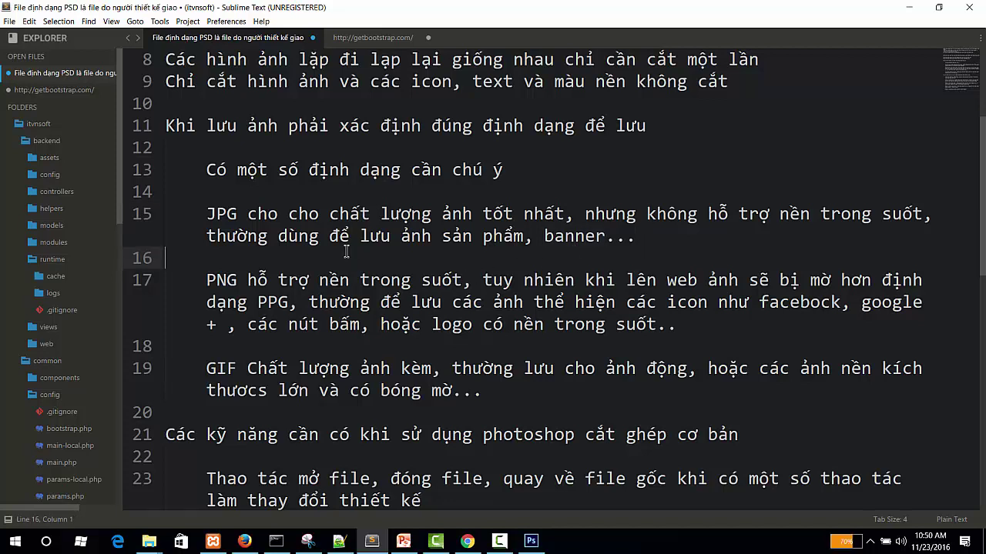
{"action": "left_click", "coordinate": [341, 235]}
{"action": "left_click", "coordinate": [503, 237]}
{"action": "double_click", "coordinate": [577, 238]}
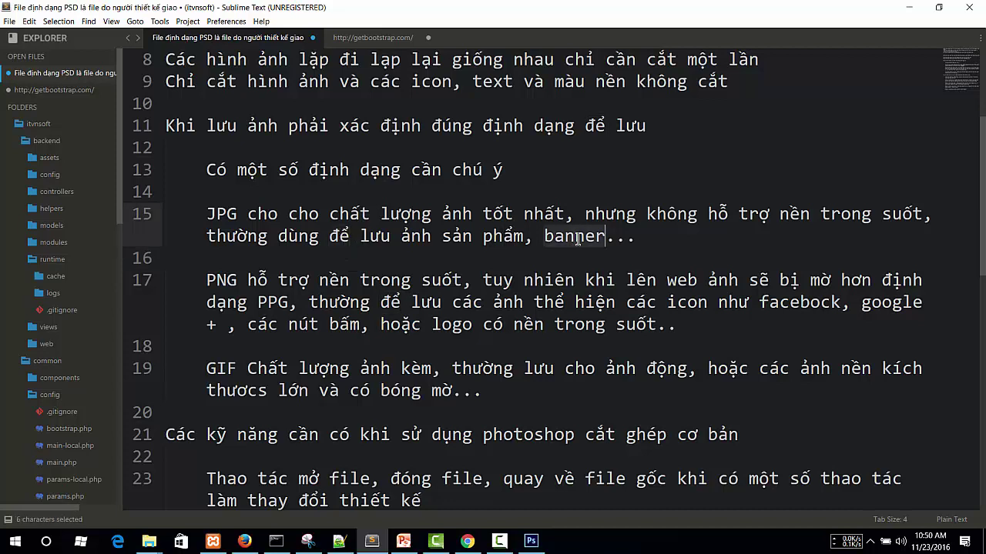
{"action": "double_click", "coordinate": [220, 216]}
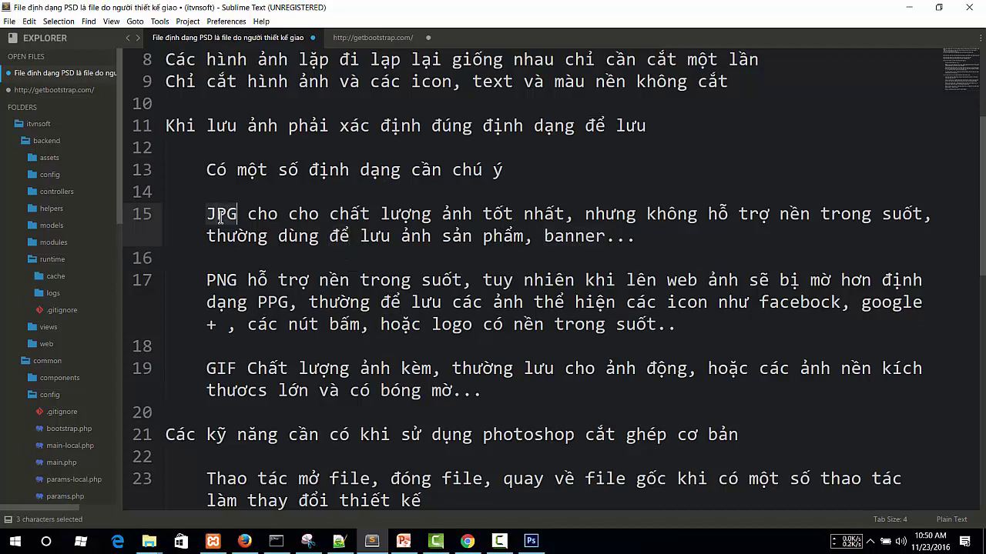
Step: Replace the mistyped format name after "định dạng" in the line 17 PNG note with JPG copied from line 15
{"action": "left_click", "coordinate": [208, 283]}
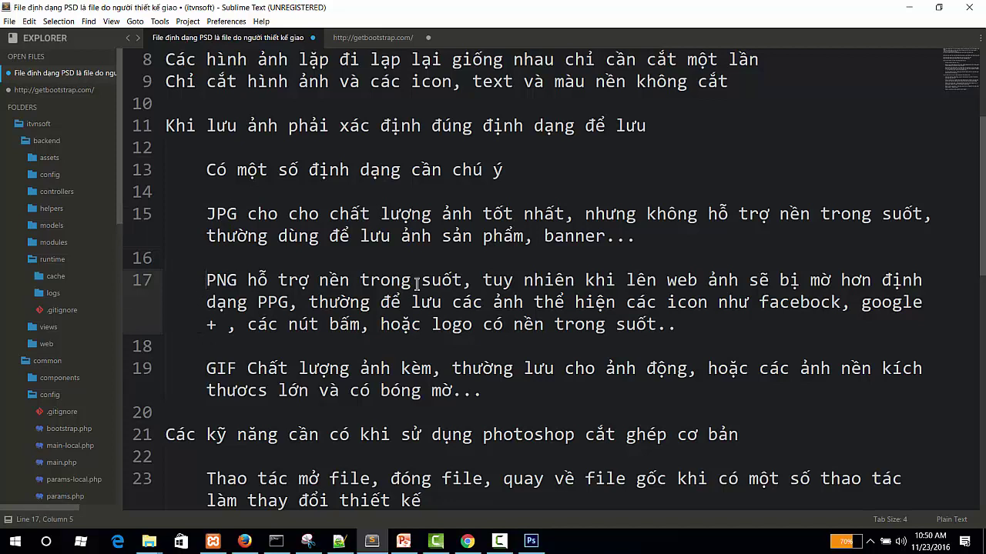
{"action": "left_click", "coordinate": [465, 280]}
{"action": "double_click", "coordinate": [228, 214]}
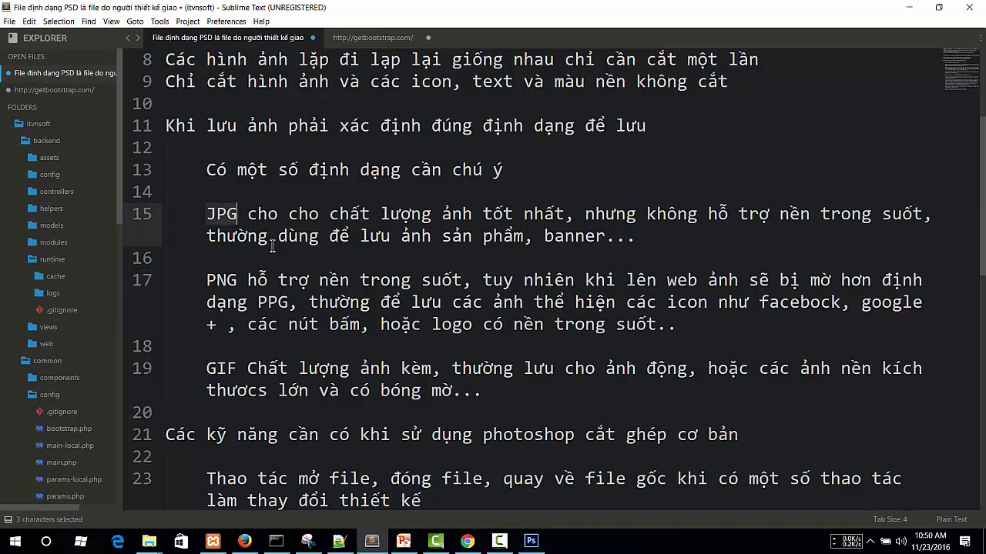
{"action": "key", "text": "ctrl+c"}
{"action": "double_click", "coordinate": [279, 302]}
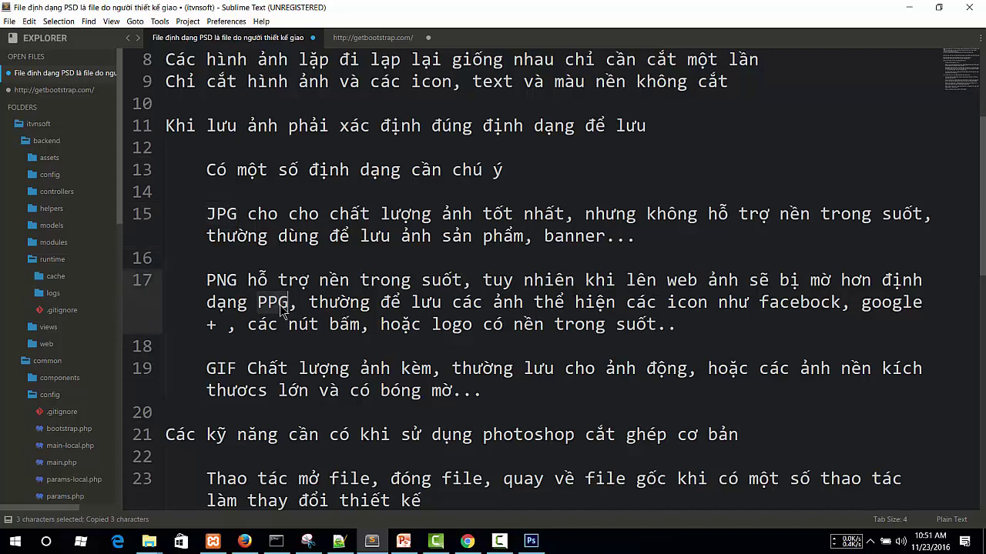
{"action": "key", "text": "ctrl+v"}
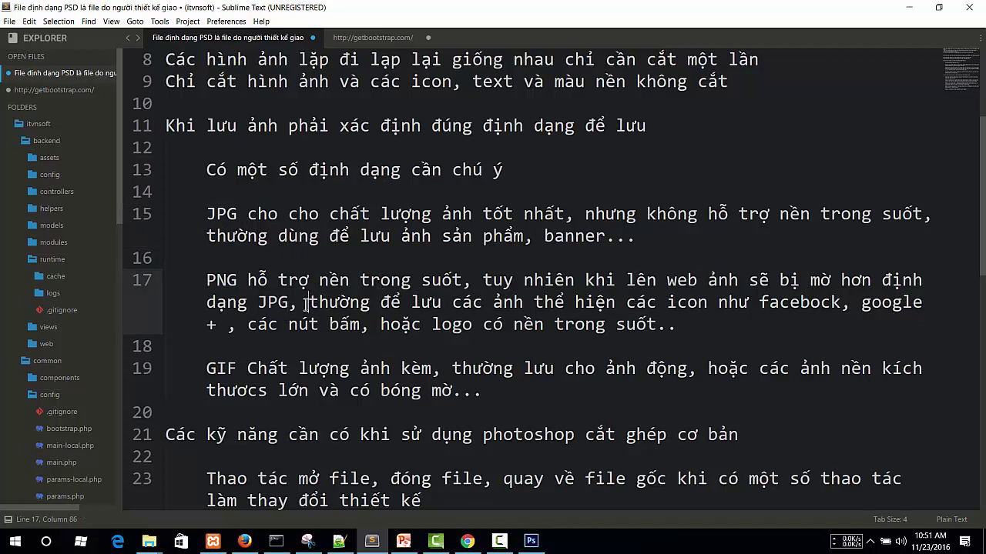
Step: Go over the PNG uses on line 17, highlighting the phrase on saving icon images and the word facebock
{"action": "left_click", "coordinate": [450, 302]}
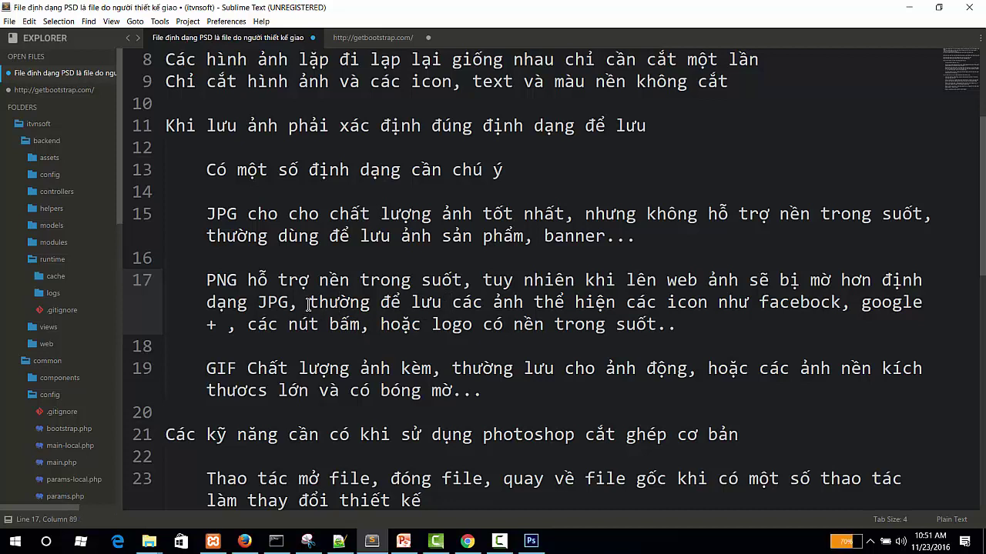
{"action": "left_click_drag", "start_coordinate": [312, 303], "coordinate": [672, 304]}
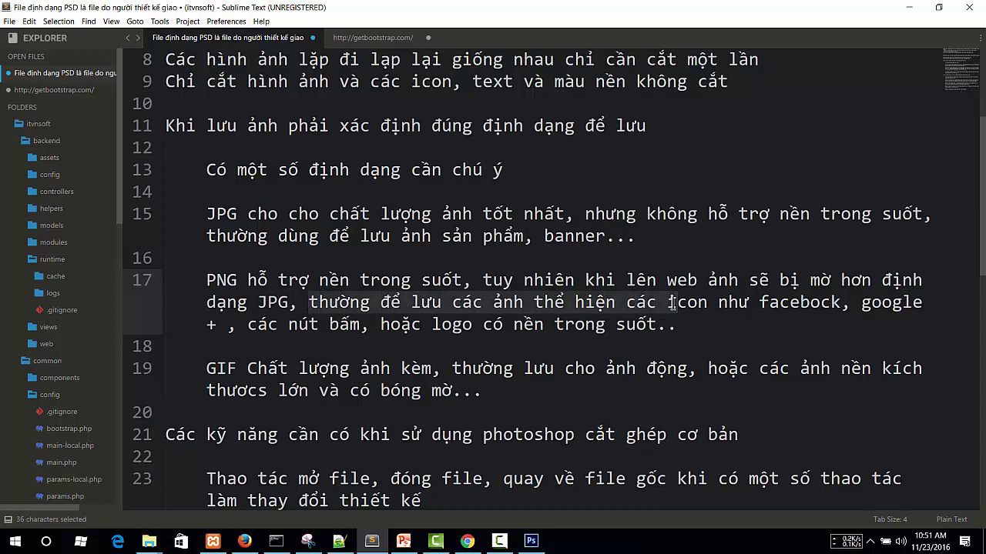
{"action": "left_click", "coordinate": [579, 302]}
{"action": "left_click", "coordinate": [760, 303]}
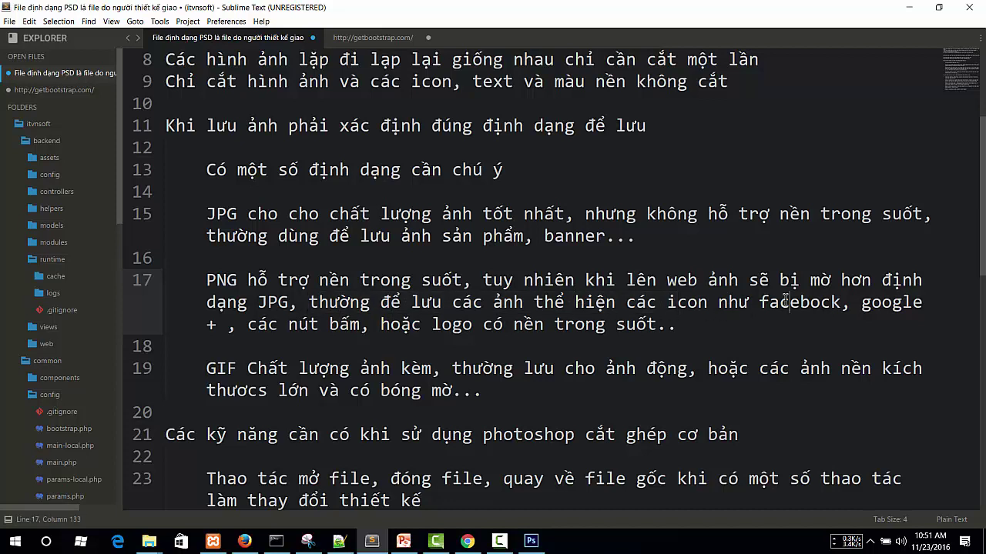
{"action": "double_click", "coordinate": [785, 301]}
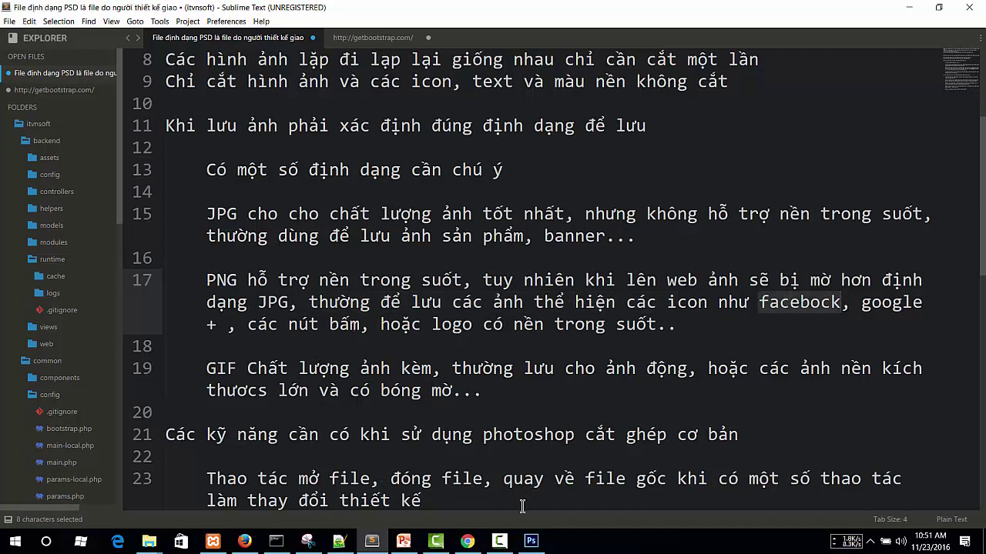
Step: Switch to Photoshop and marquee each of the three header icons together with its caption in home.psd, clearing the selection at the end
{"action": "left_click", "coordinate": [530, 543]}
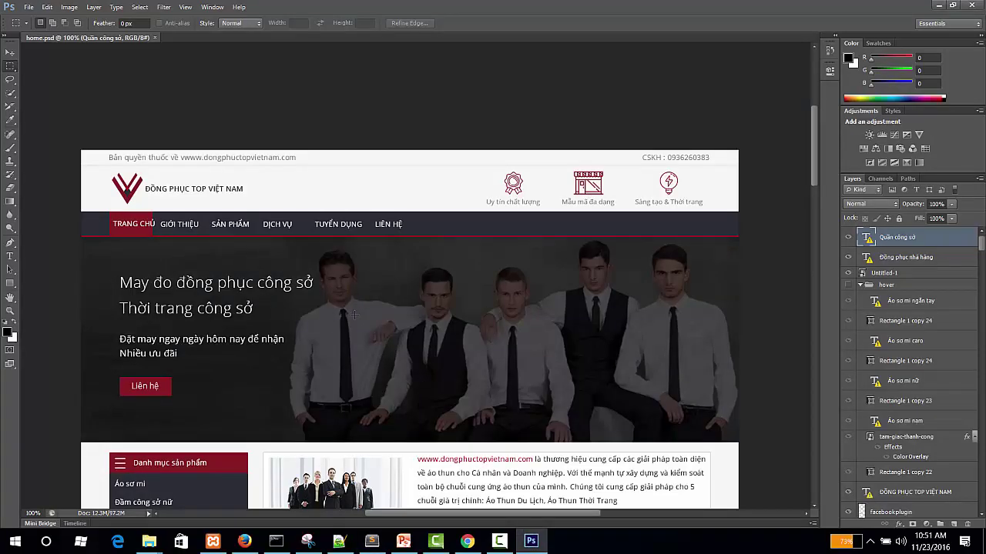
{"action": "left_click_drag", "start_coordinate": [296, 379], "coordinate": [303, 321]}
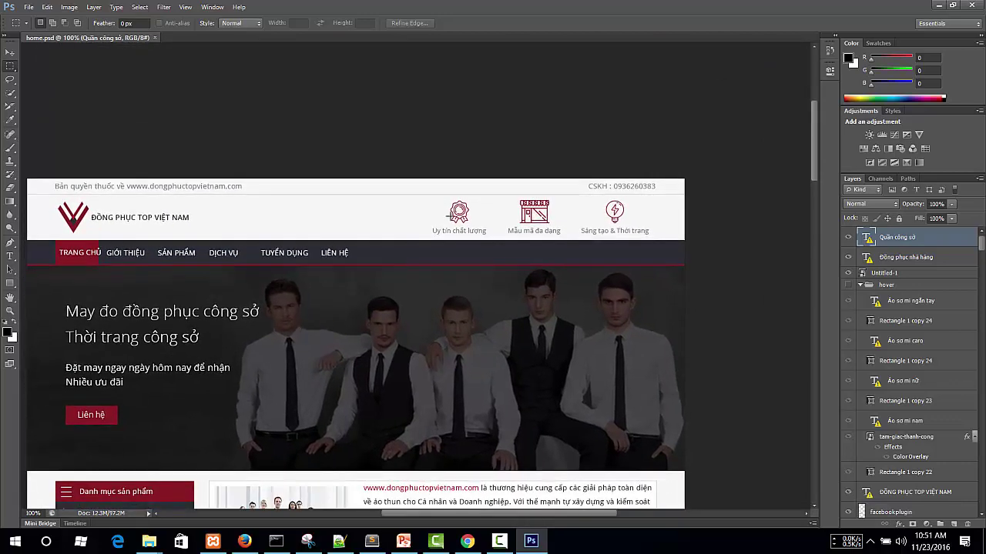
{"action": "left_click_drag", "start_coordinate": [440, 193], "coordinate": [491, 233]}
{"action": "left_click_drag", "start_coordinate": [508, 189], "coordinate": [566, 238]}
{"action": "left_click_drag", "start_coordinate": [590, 197], "coordinate": [666, 238]}
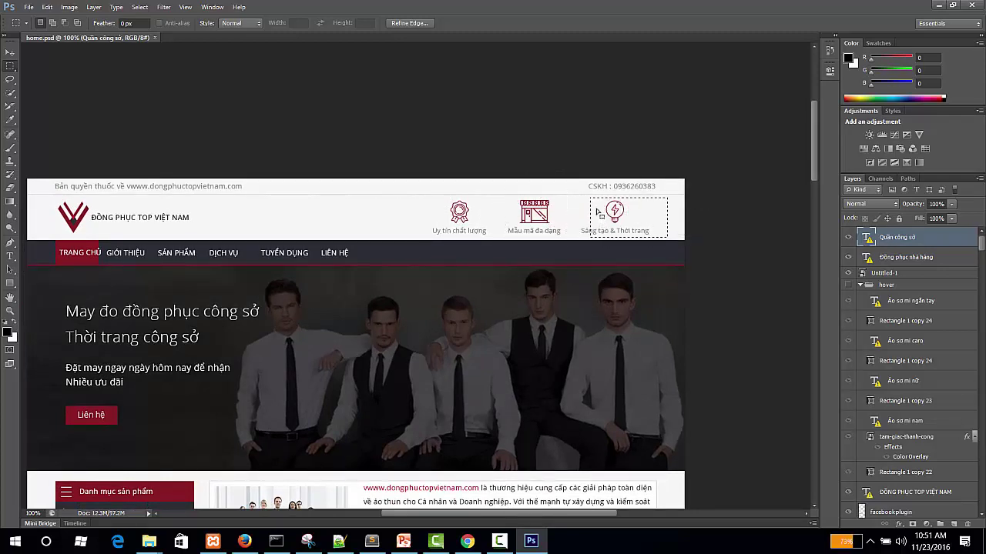
{"action": "left_click", "coordinate": [605, 204]}
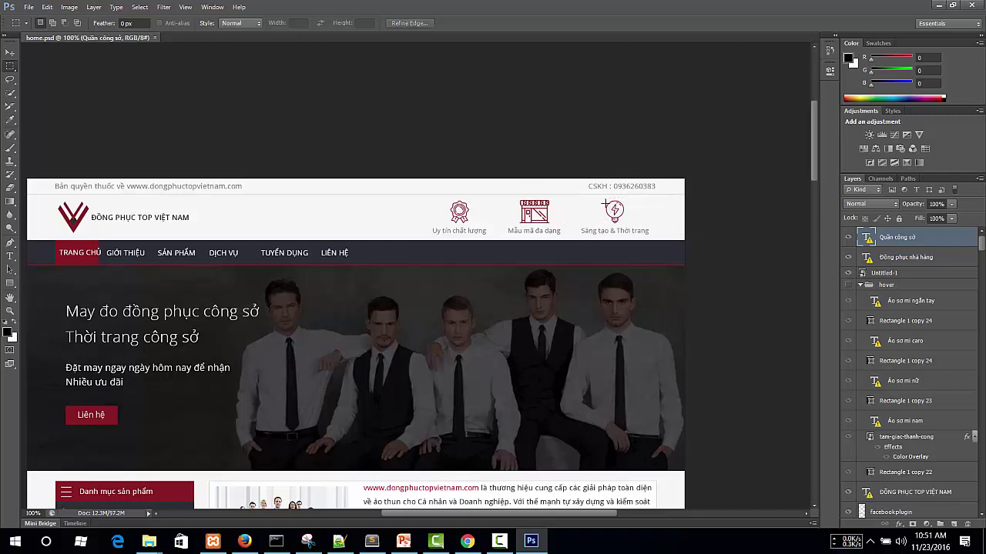
Step: Marquee the lightbulb and shop icons in the header, clearing each selection
{"action": "left_click_drag", "start_coordinate": [600, 194], "coordinate": [633, 221]}
{"action": "left_click", "coordinate": [592, 201]}
{"action": "left_click", "coordinate": [515, 215]}
{"action": "left_click_drag", "start_coordinate": [506, 195], "coordinate": [564, 227]}
{"action": "left_click", "coordinate": [462, 216]}
Step: Draw a rectangular marquee around the header logo and the company name beside it
{"action": "key", "text": "alt"}
{"action": "left_click_drag", "start_coordinate": [96, 220], "coordinate": [197, 217]}
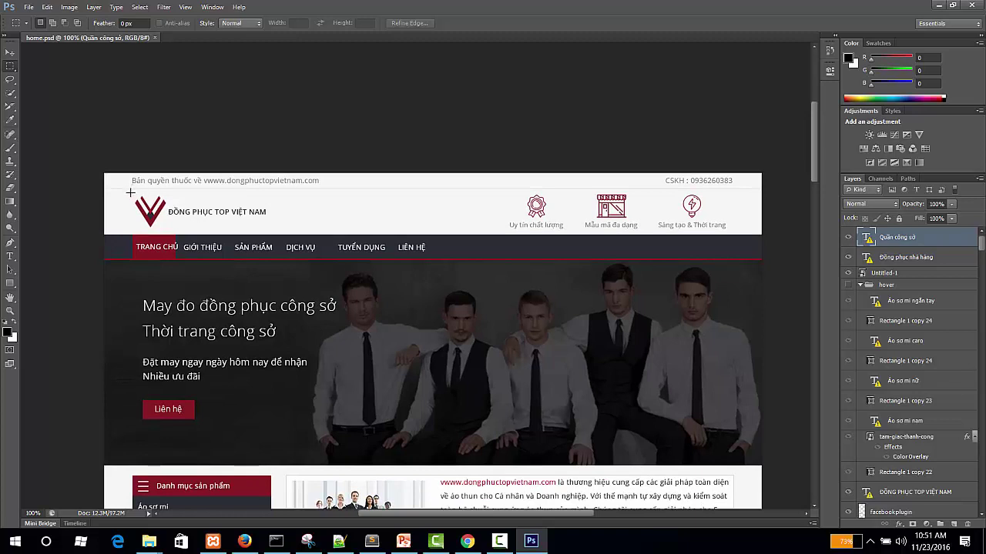
{"action": "left_click_drag", "start_coordinate": [131, 193], "coordinate": [282, 231]}
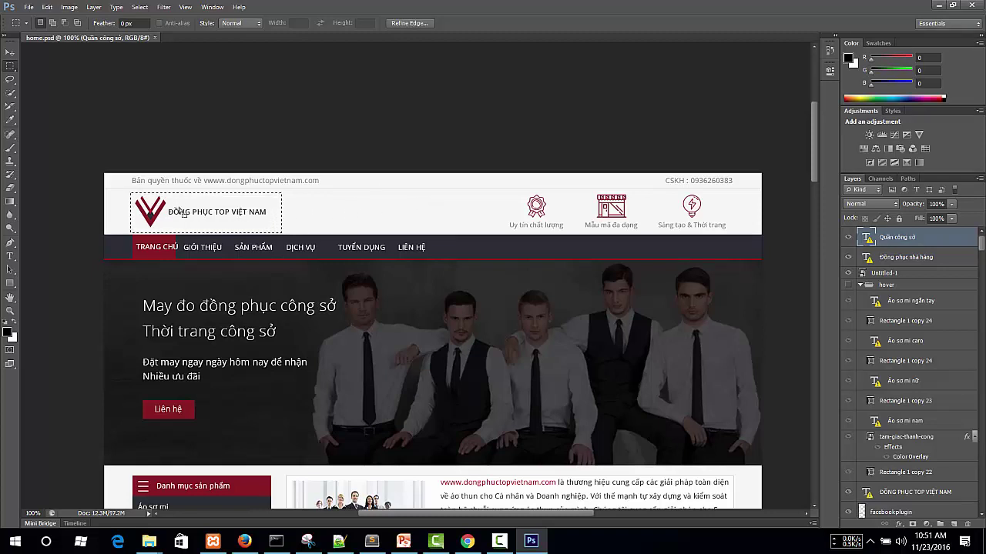
Step: Switch to Sublime Text and correct the image-quality word in the line 19 GIF note to "kém"
{"action": "key", "text": "alt+Tab"}
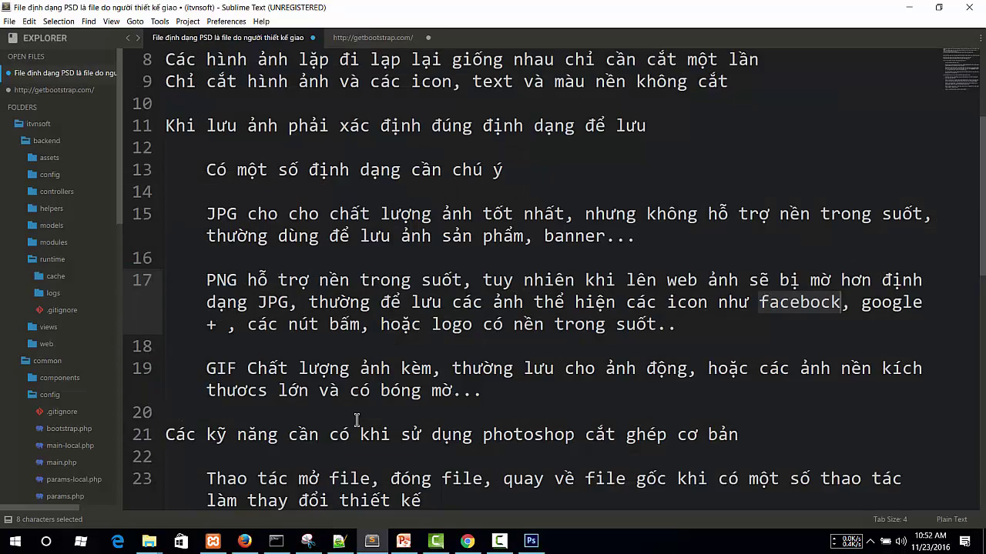
{"action": "scroll", "coordinate": [410, 387], "scroll_direction": "down", "scroll_amount": 1}
{"action": "left_click", "coordinate": [342, 279]}
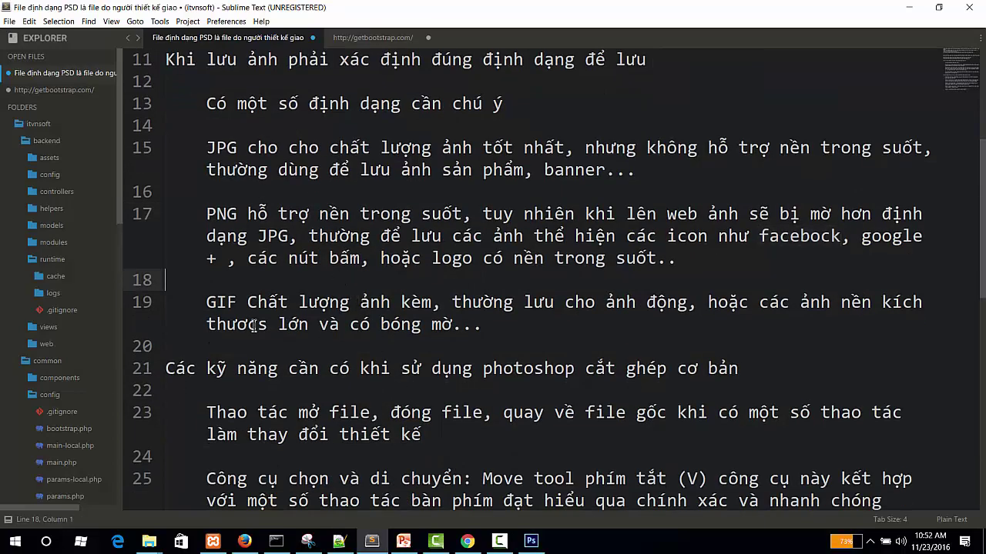
{"action": "left_click_drag", "start_coordinate": [203, 303], "coordinate": [543, 333]}
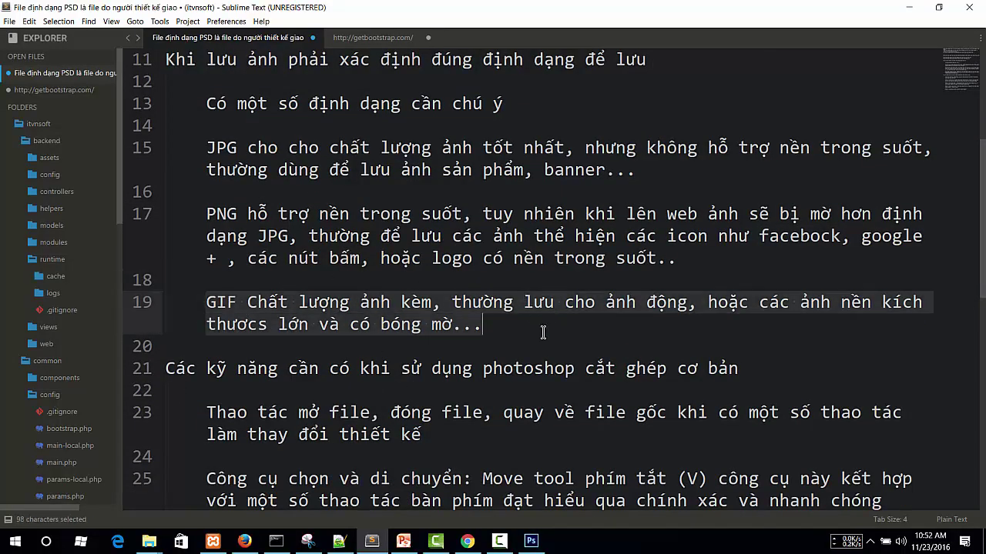
{"action": "left_click", "coordinate": [408, 301]}
{"action": "double_click", "coordinate": [408, 302]}
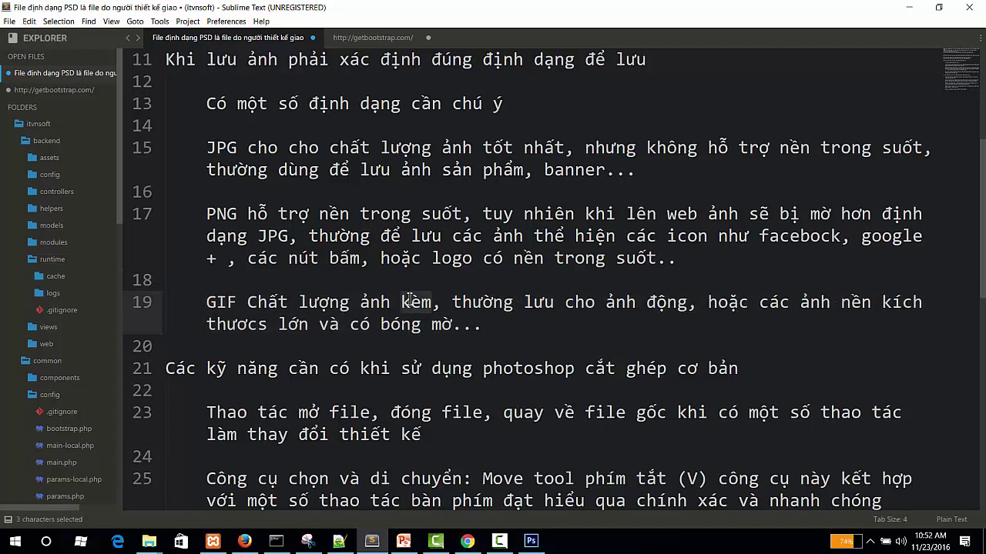
{"action": "type", "text": "kem"}
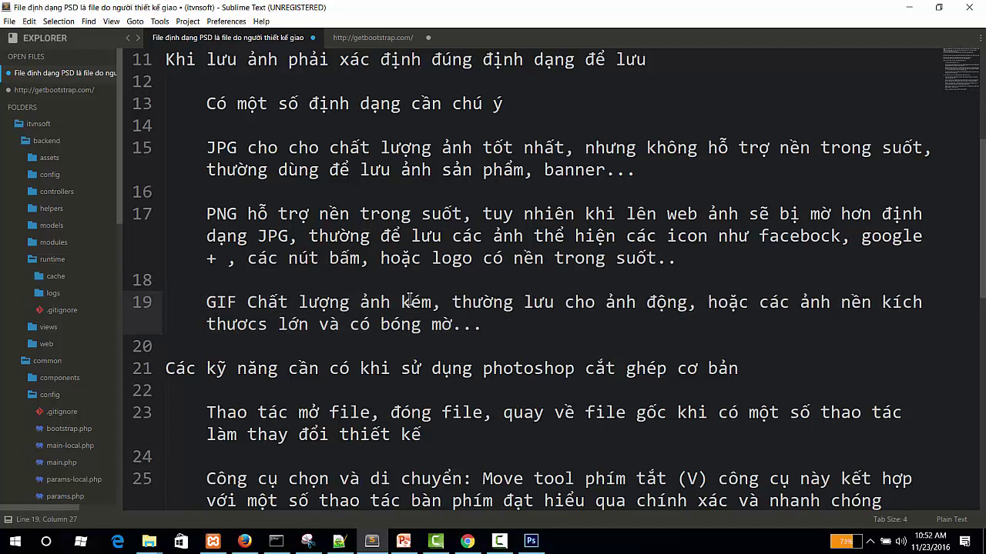
{"action": "double_click", "coordinate": [408, 301]}
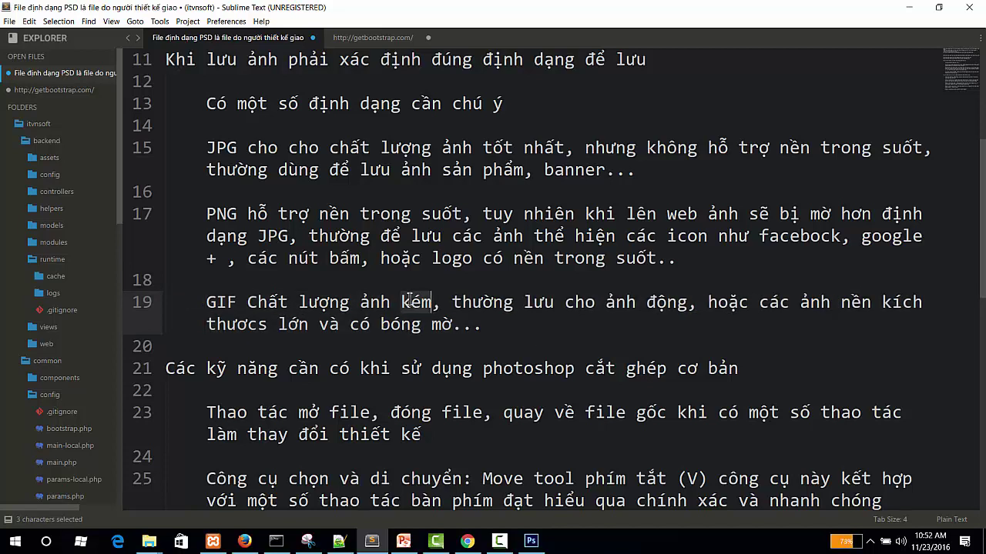
Step: Go over the GIF uses on line 19 and correct the misspelled word after "kích" to "thước"
{"action": "left_click", "coordinate": [487, 304]}
{"action": "double_click", "coordinate": [487, 304]}
{"action": "left_click", "coordinate": [553, 303]}
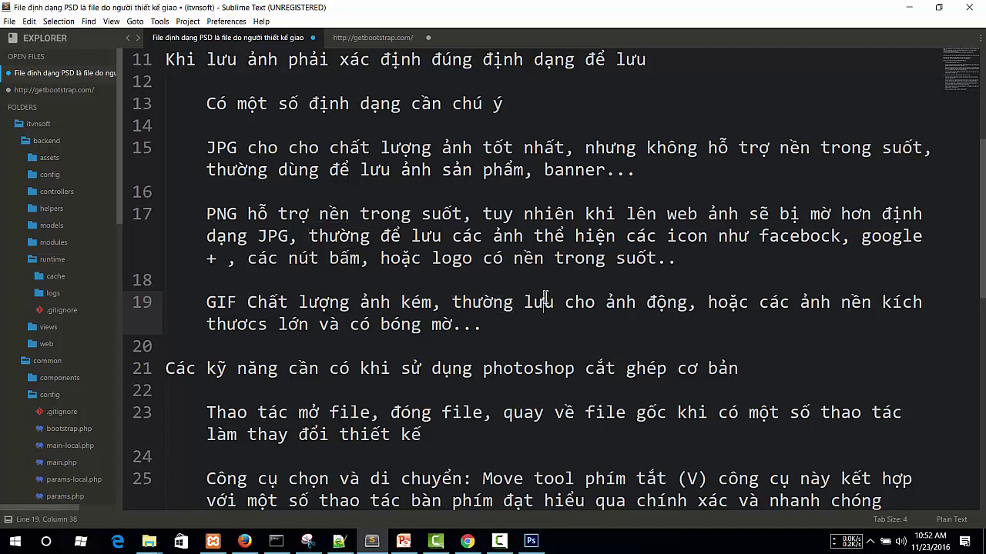
{"action": "left_click", "coordinate": [696, 305]}
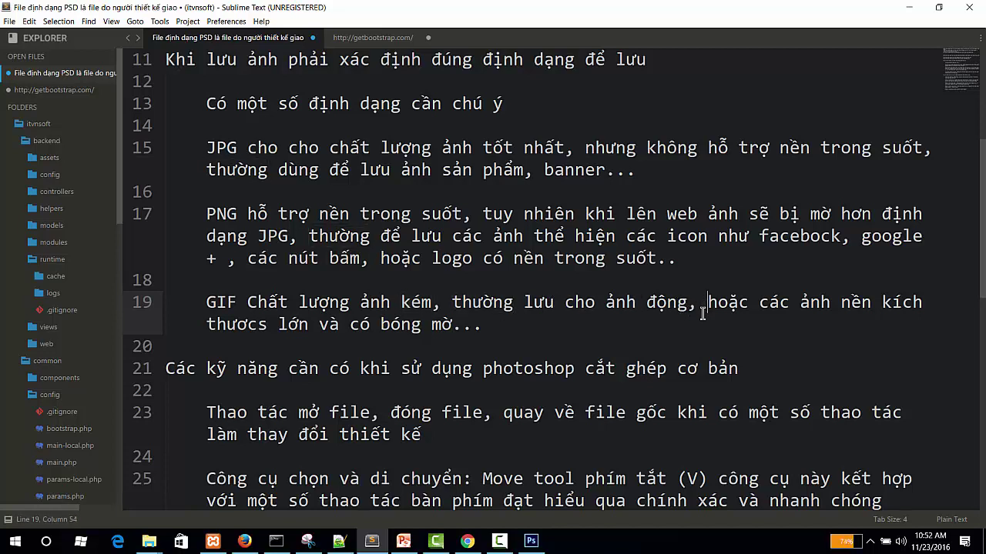
{"action": "double_click", "coordinate": [539, 300]}
{"action": "left_click", "coordinate": [585, 303]}
{"action": "double_click", "coordinate": [258, 326]}
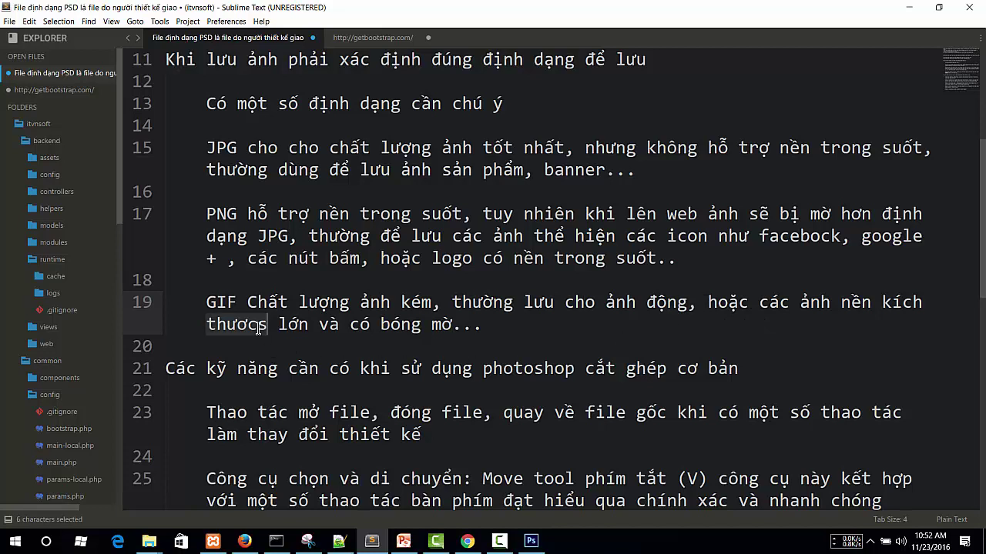
{"action": "type", "text": "thước"}
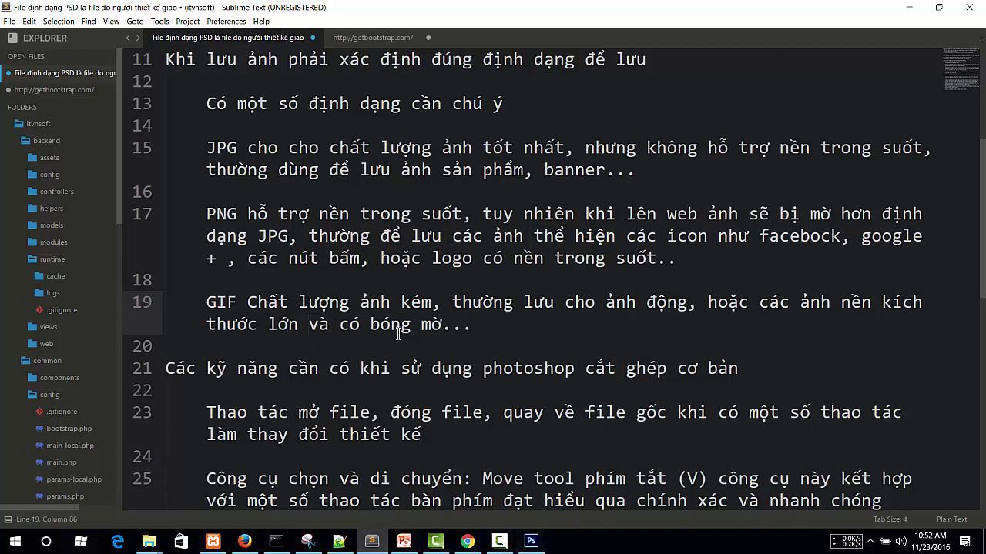
Step: Switch to Photoshop and marquee the full-width banner below the navigation bar several times, clearing the selection each time
{"action": "left_click", "coordinate": [530, 542]}
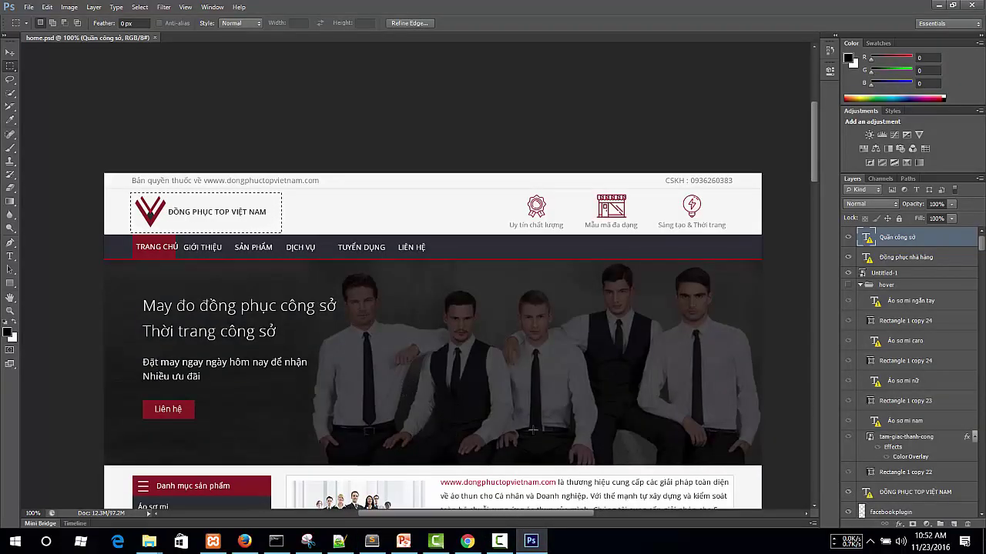
{"action": "scroll", "coordinate": [455, 369], "scroll_direction": "down", "scroll_amount": 2}
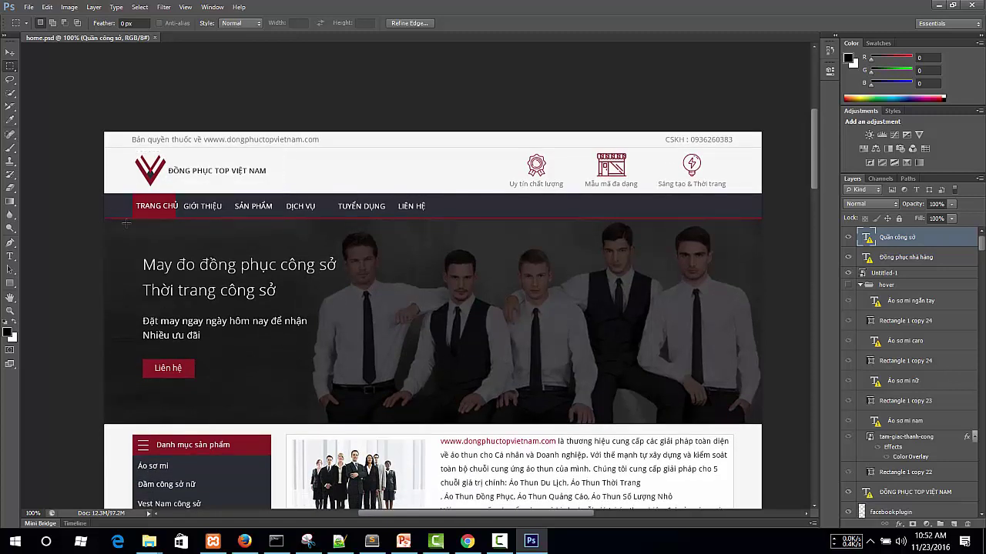
{"action": "left_click_drag", "start_coordinate": [105, 217], "coordinate": [768, 421]}
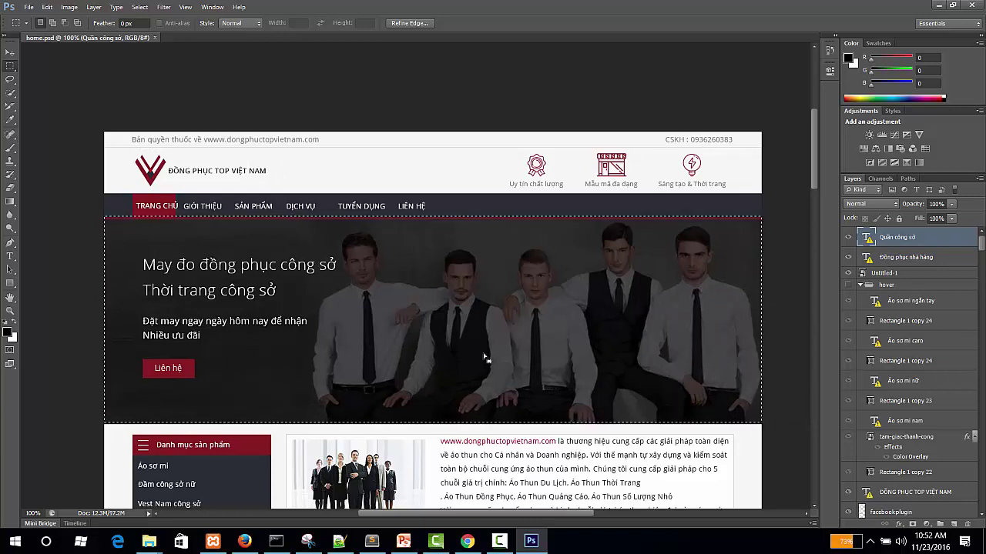
{"action": "left_click", "coordinate": [414, 335]}
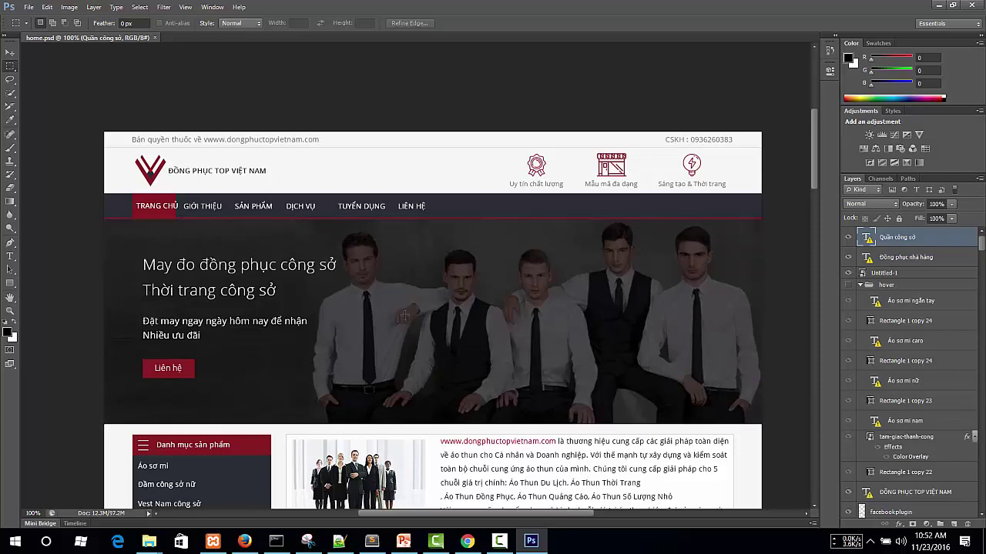
{"action": "left_click_drag", "start_coordinate": [100, 218], "coordinate": [808, 424]}
{"action": "key", "text": "ctrl+d"}
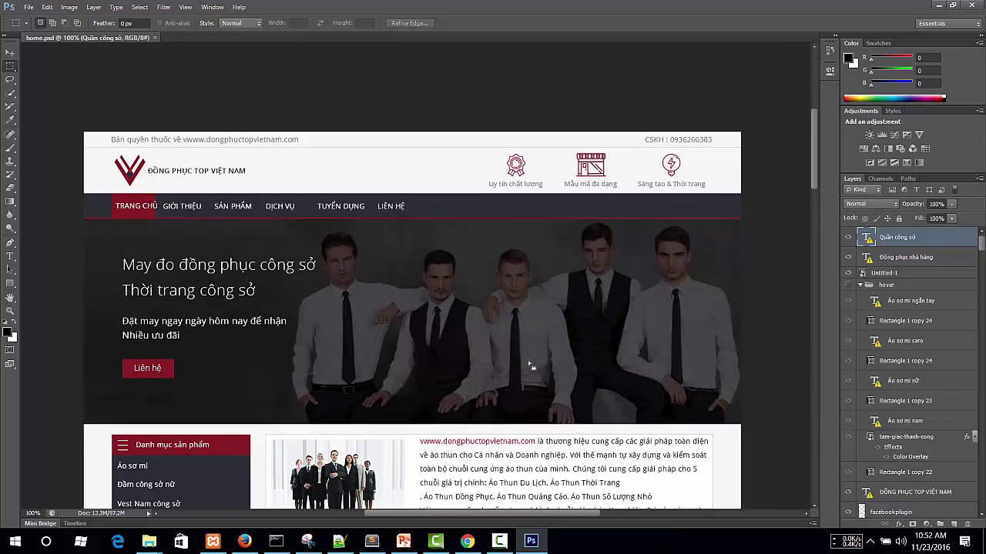
{"action": "left_click_drag", "start_coordinate": [83, 220], "coordinate": [778, 423]}
{"action": "key", "text": "ctrl+d"}
Step: Look through the home.psd layout from the banner down to the partner logos and back up to the banner
{"action": "scroll", "coordinate": [538, 327], "scroll_direction": "down", "scroll_amount": 2}
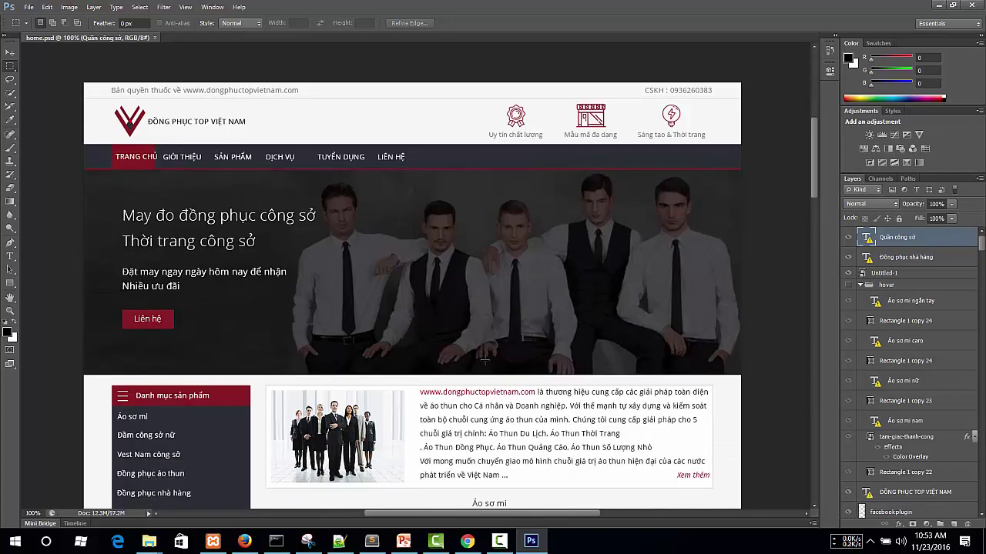
{"action": "scroll", "coordinate": [485, 360], "scroll_direction": "down", "scroll_amount": 10}
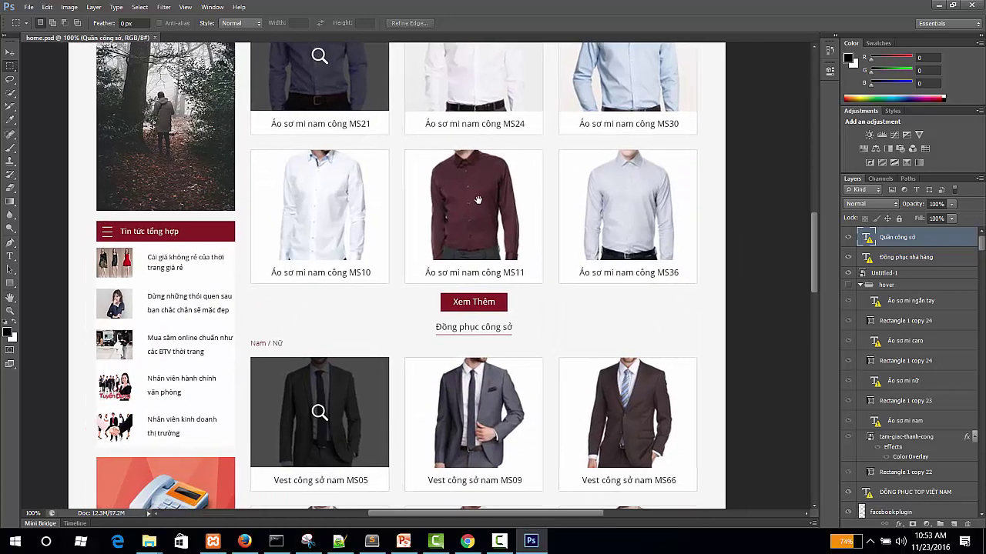
{"action": "scroll", "coordinate": [478, 200], "scroll_direction": "down", "scroll_amount": 10}
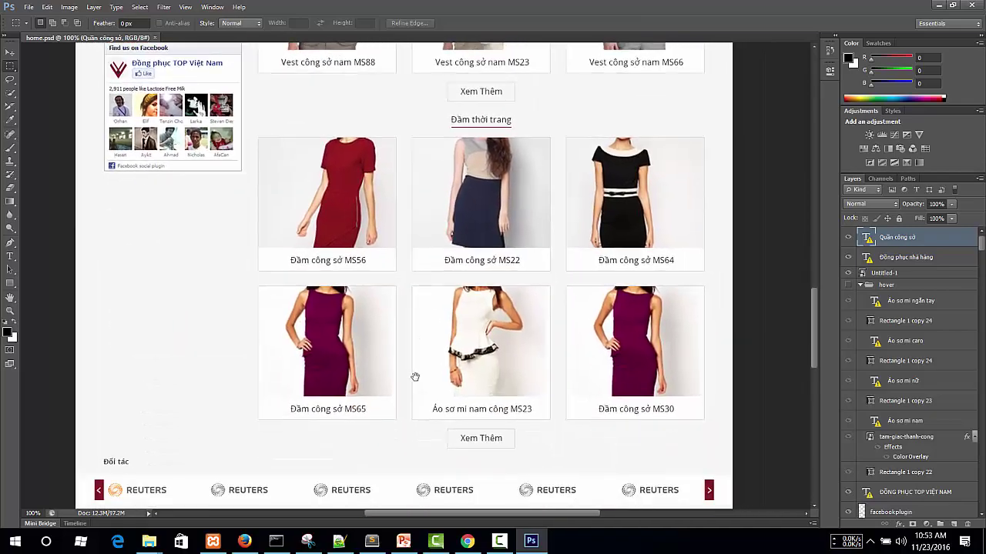
{"action": "scroll", "coordinate": [415, 377], "scroll_direction": "down", "scroll_amount": 5}
{"action": "scroll", "coordinate": [408, 381], "scroll_direction": "up", "scroll_amount": 15}
{"action": "scroll", "coordinate": [406, 383], "scroll_direction": "left", "scroll_amount": 2}
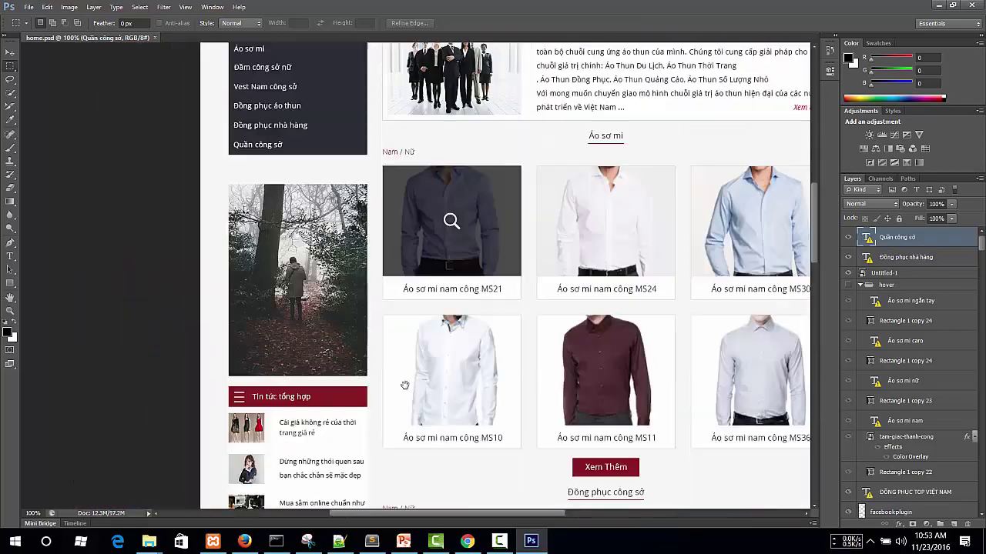
{"action": "scroll", "coordinate": [404, 385], "scroll_direction": "up", "scroll_amount": 8}
{"action": "scroll", "coordinate": [439, 362], "scroll_direction": "right", "scroll_amount": 2}
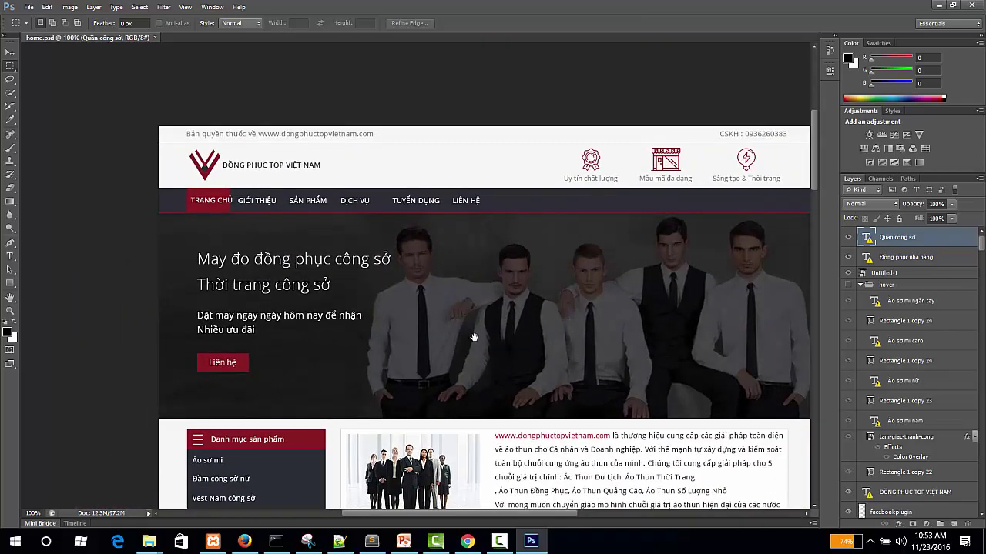
{"action": "left_click_drag", "start_coordinate": [474, 338], "coordinate": [454, 280]}
{"action": "scroll", "coordinate": [429, 314], "scroll_direction": "down", "scroll_amount": 2}
{"action": "scroll", "coordinate": [432, 319], "scroll_direction": "right", "scroll_amount": 1}
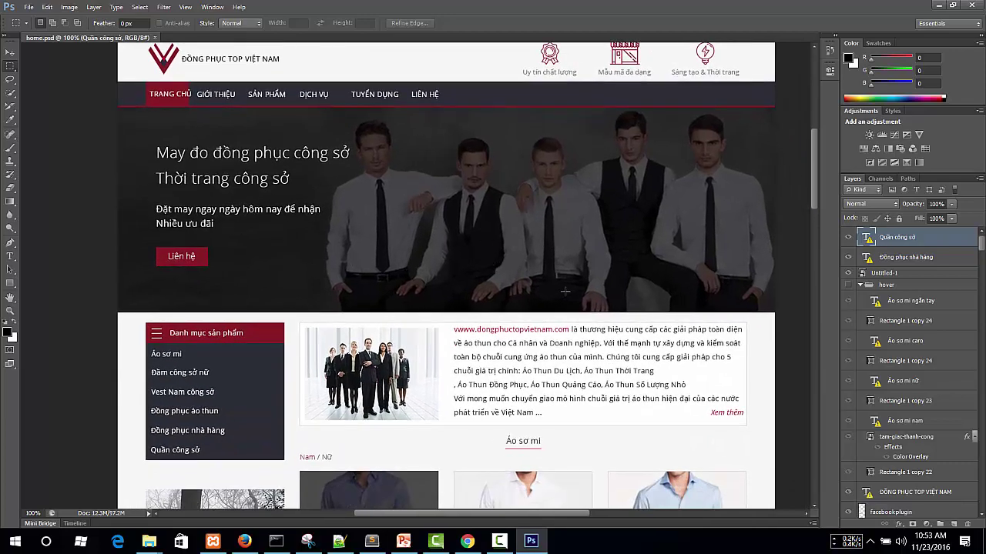
Step: Switch to Sublime Text and go over the basic Photoshop skills notes on lines 21 to 25
{"action": "left_click_drag", "start_coordinate": [565, 291], "coordinate": [717, 159]}
{"action": "left_click", "coordinate": [372, 541]}
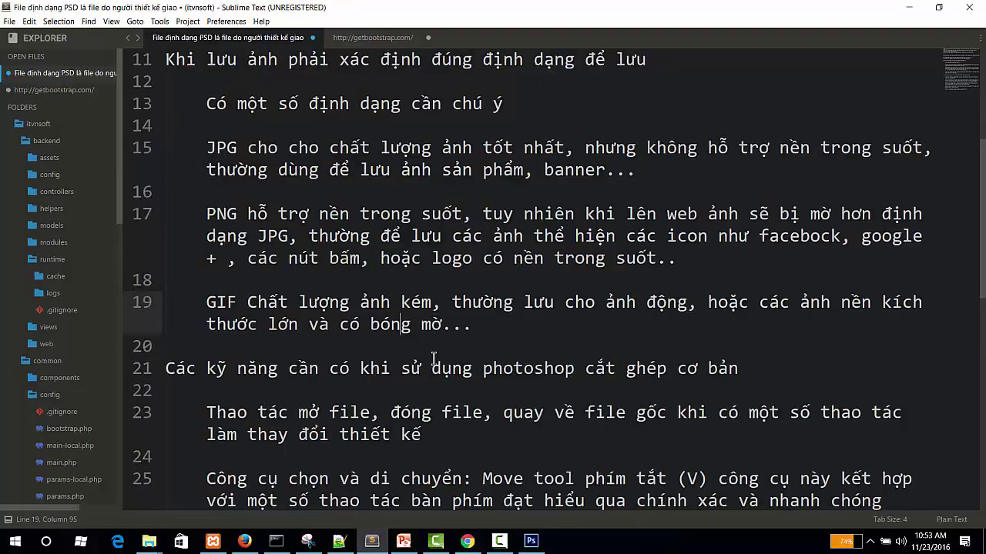
{"action": "left_click", "coordinate": [334, 349]}
{"action": "scroll", "coordinate": [333, 349], "scroll_direction": "down", "scroll_amount": 5}
{"action": "scroll", "coordinate": [346, 331], "scroll_direction": "up", "scroll_amount": 3}
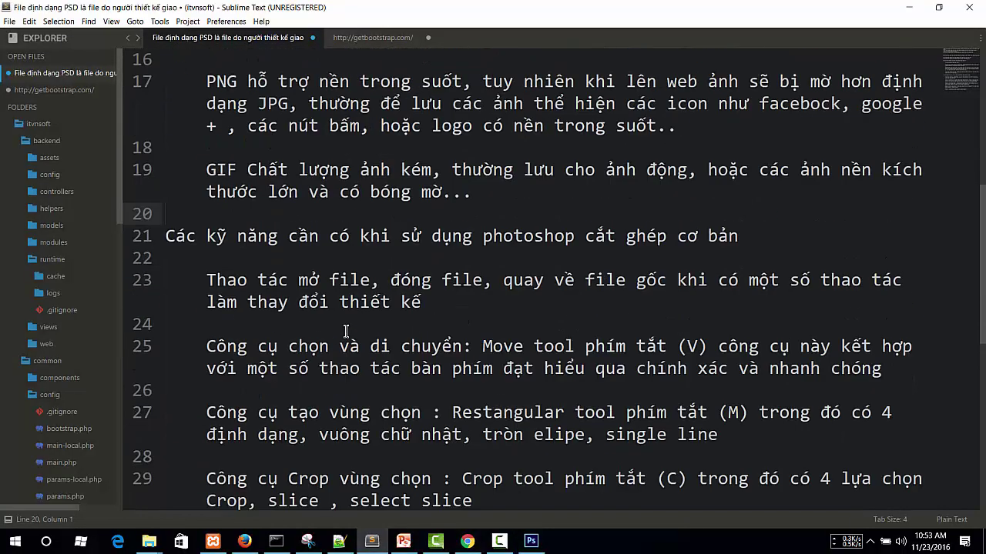
{"action": "left_click", "coordinate": [462, 310]}
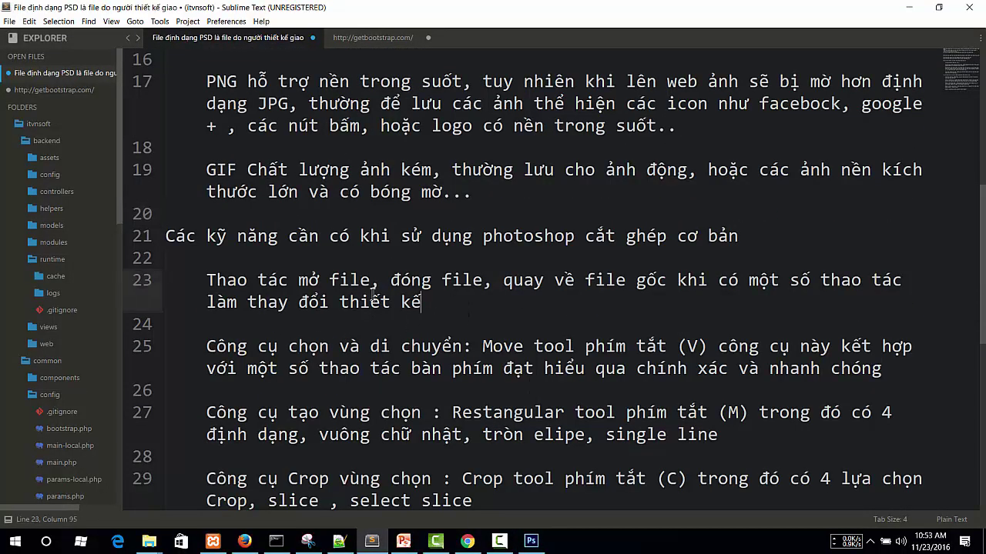
{"action": "key", "text": "shift+Home"}
{"action": "left_click", "coordinate": [483, 357]}
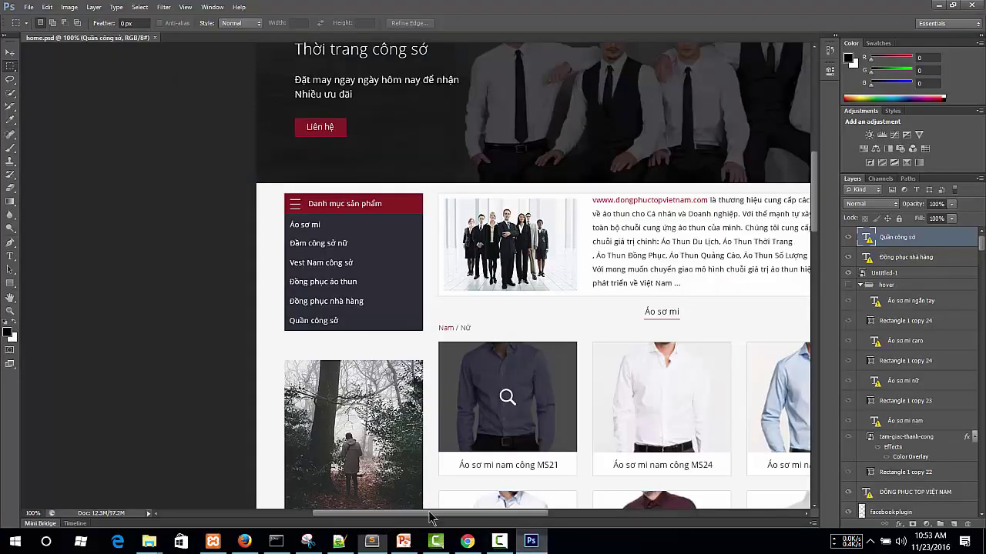
Step: Switch to Photoshop and shift the "Quần công sở" sidebar menu text slightly with the Move tool
{"action": "left_click", "coordinate": [531, 540]}
{"action": "left_click", "coordinate": [10, 56]}
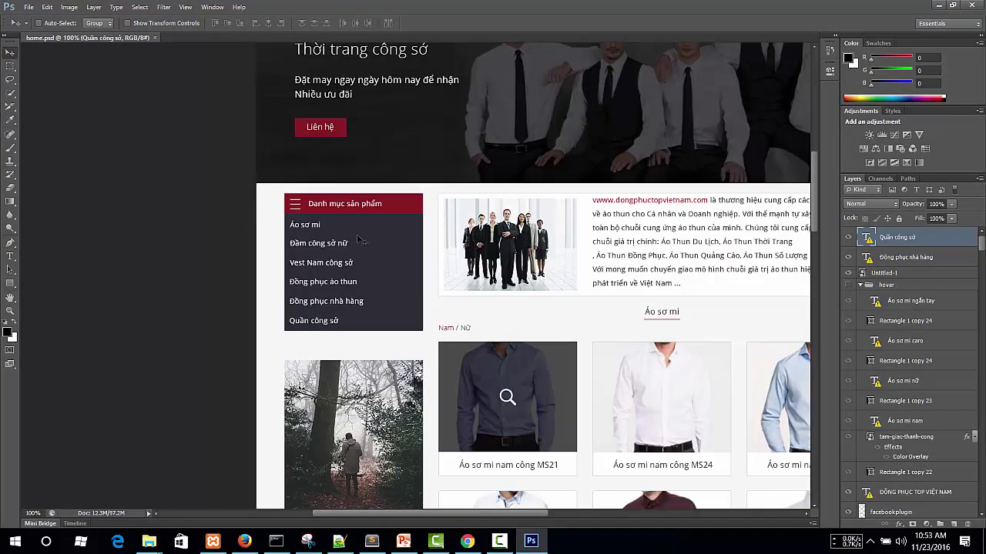
{"action": "left_click_drag", "start_coordinate": [459, 231], "coordinate": [546, 261]}
{"action": "mouse_move", "coordinate": [331, 328]}
{"action": "left_mouse_down"}
{"action": "mouse_move", "coordinate": [367, 322]}
{"action": "mouse_move", "coordinate": [363, 308]}
{"action": "mouse_move", "coordinate": [351, 327]}
{"action": "mouse_move", "coordinate": [328, 322]}
{"action": "left_mouse_up"}
{"action": "left_click", "coordinate": [848, 238]}
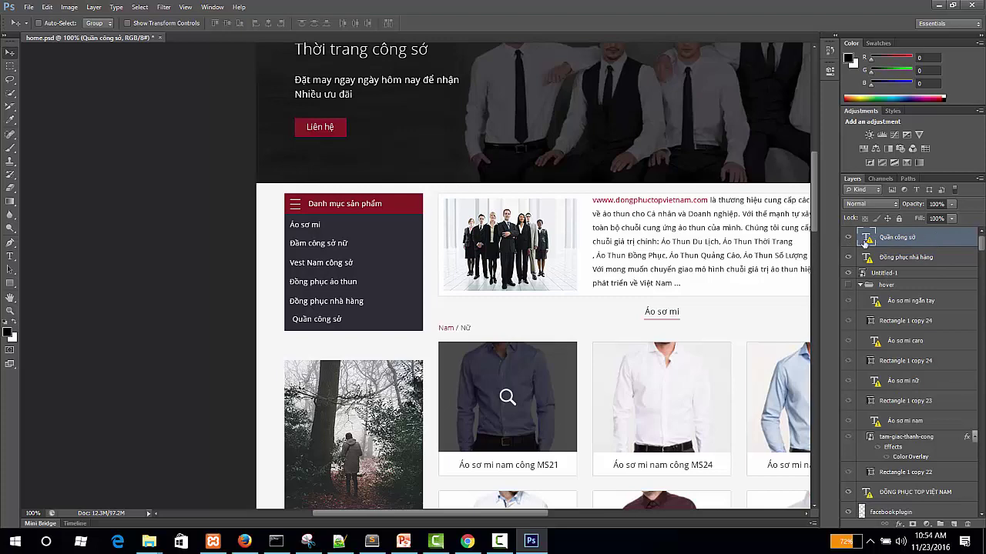
{"action": "mouse_move", "coordinate": [865, 242]}
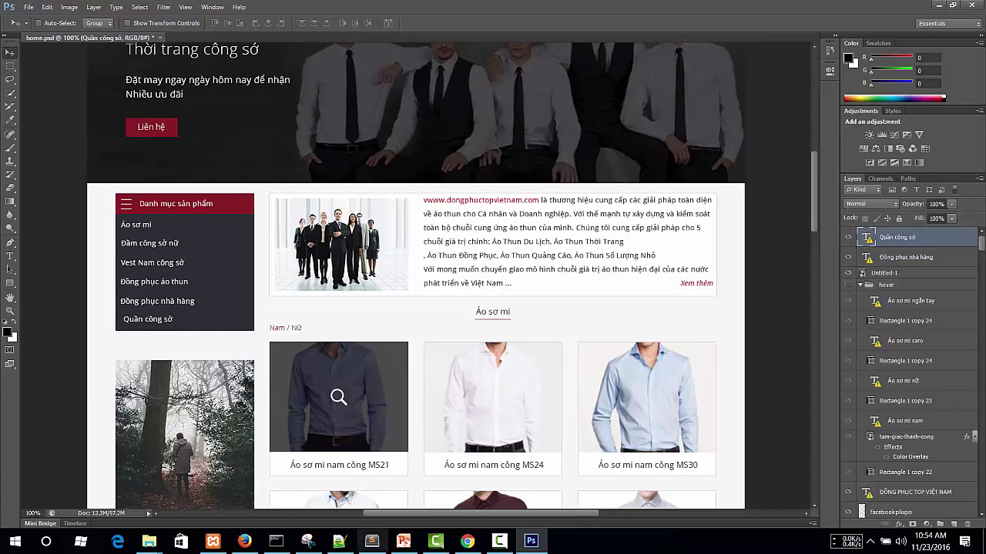
Step: Switch to Sublime Text and review the line 27 note on the rectangular selection tool and its four formats
{"action": "left_click", "coordinate": [373, 542]}
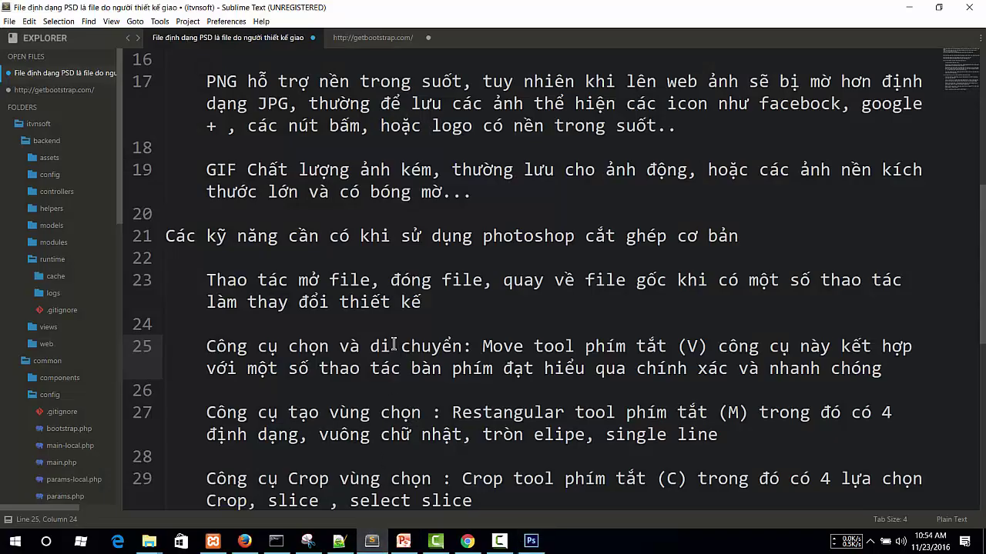
{"action": "scroll", "coordinate": [397, 339], "scroll_direction": "down", "scroll_amount": 3}
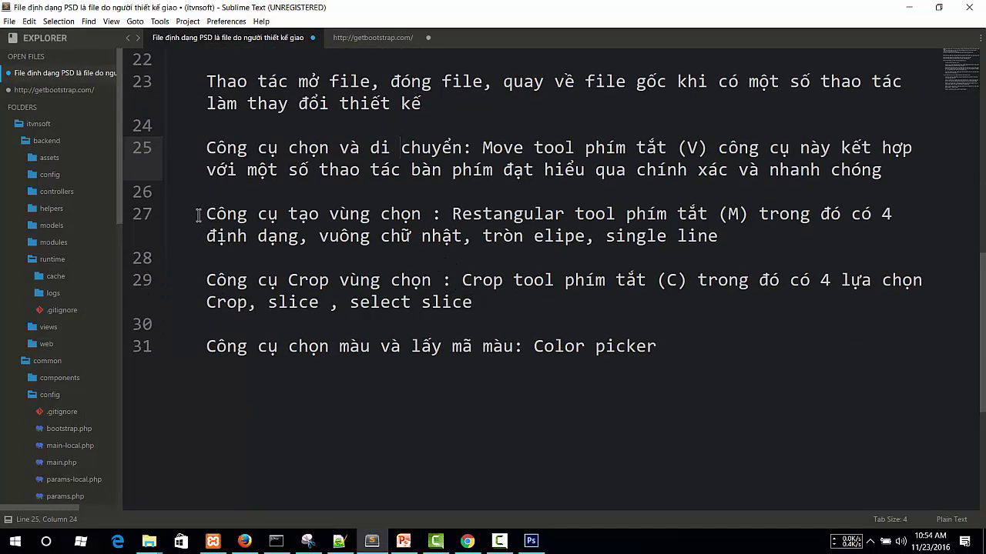
{"action": "left_click_drag", "start_coordinate": [200, 215], "coordinate": [742, 255]}
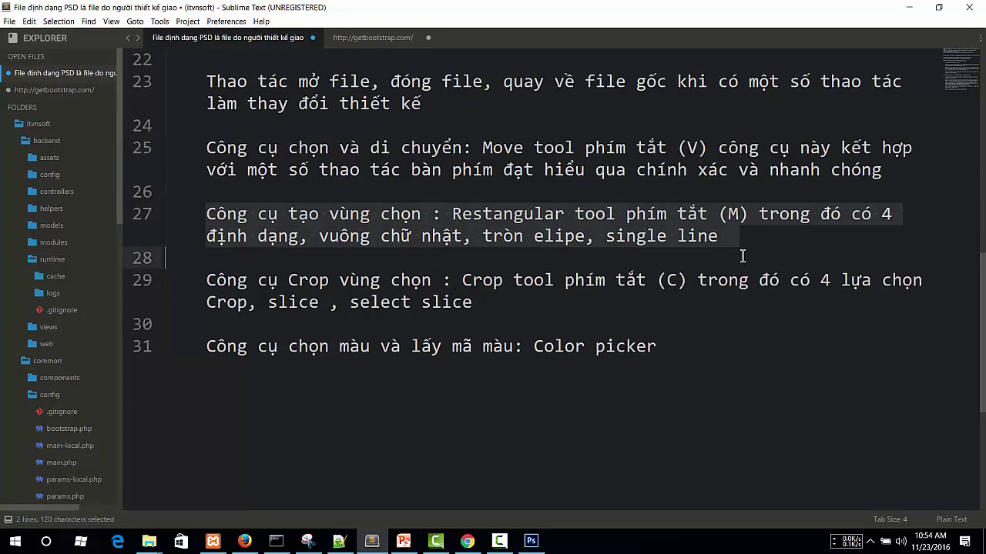
{"action": "left_click", "coordinate": [516, 216]}
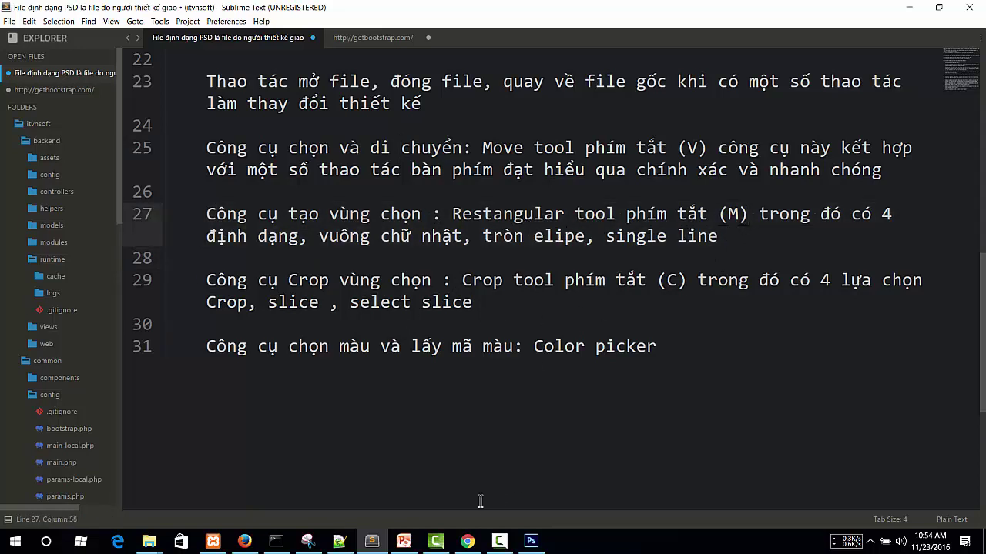
Step: Switch to Photoshop and select a rectangular area over the first man's shirt in the banner with the Rectangular Marquee tool
{"action": "left_click", "coordinate": [532, 542]}
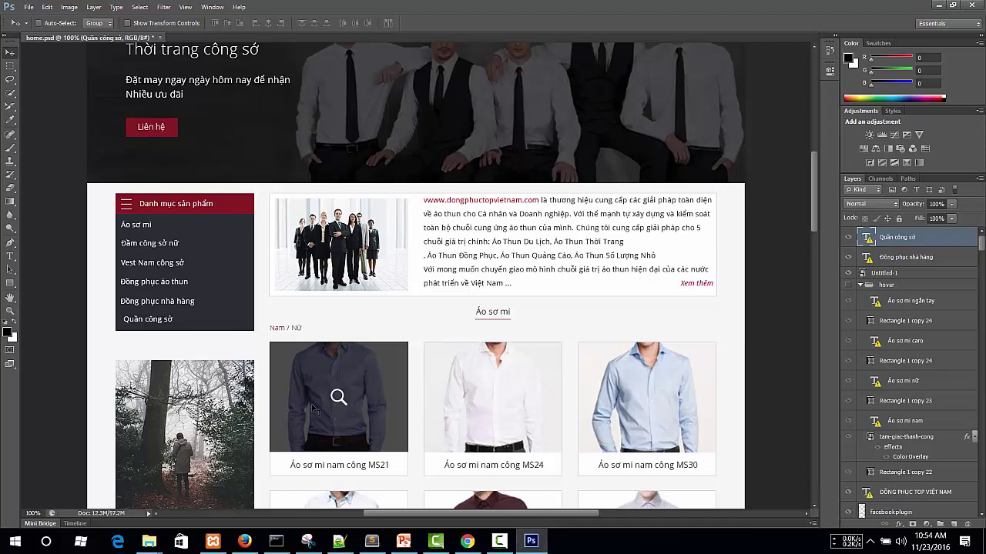
{"action": "left_click", "coordinate": [10, 67]}
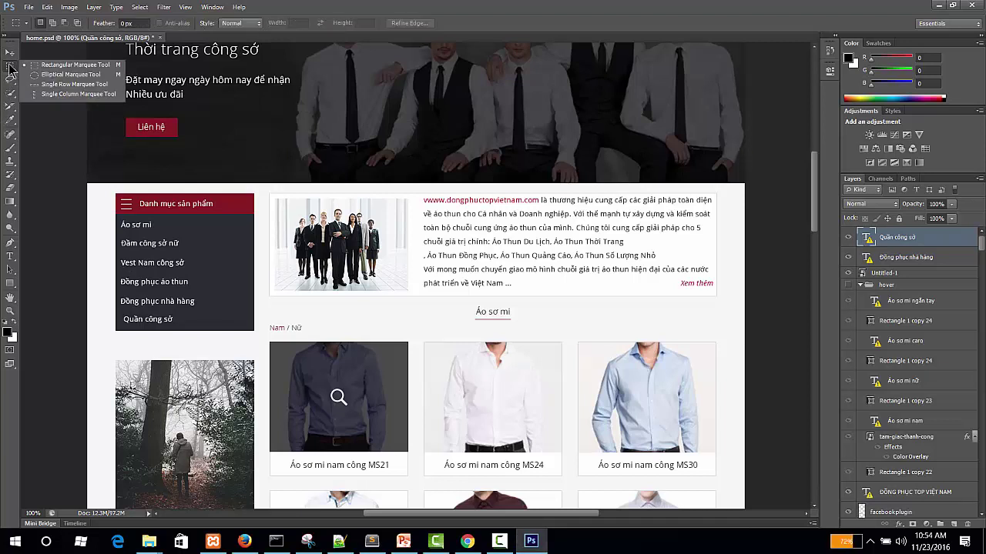
{"action": "left_click", "coordinate": [54, 66]}
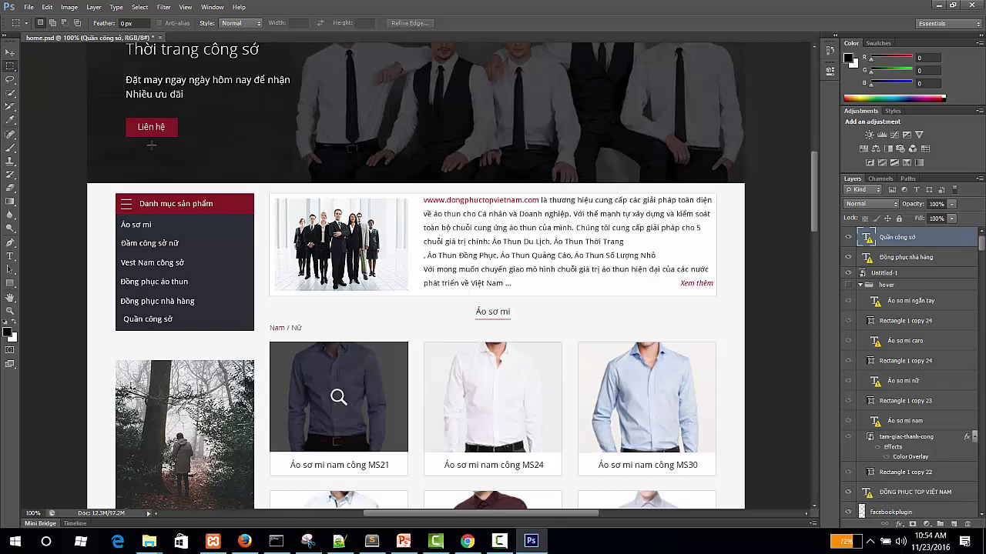
{"action": "left_click_drag", "start_coordinate": [459, 166], "coordinate": [392, 153]}
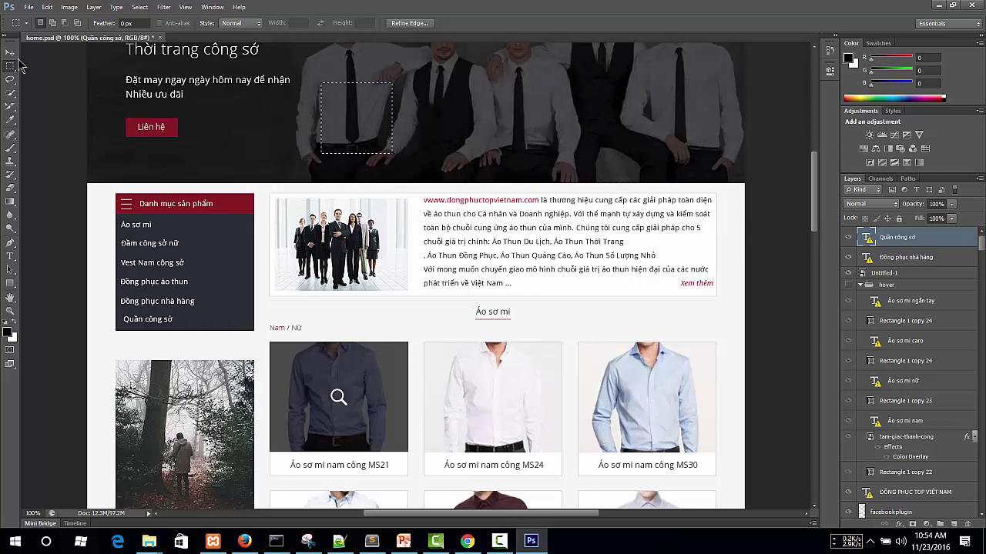
Step: Make a circular selection beside the first man in the banner with the Elliptical Marquee tool and view the Lasso tool variants
{"action": "left_click_drag", "start_coordinate": [21, 67], "coordinate": [36, 76]}
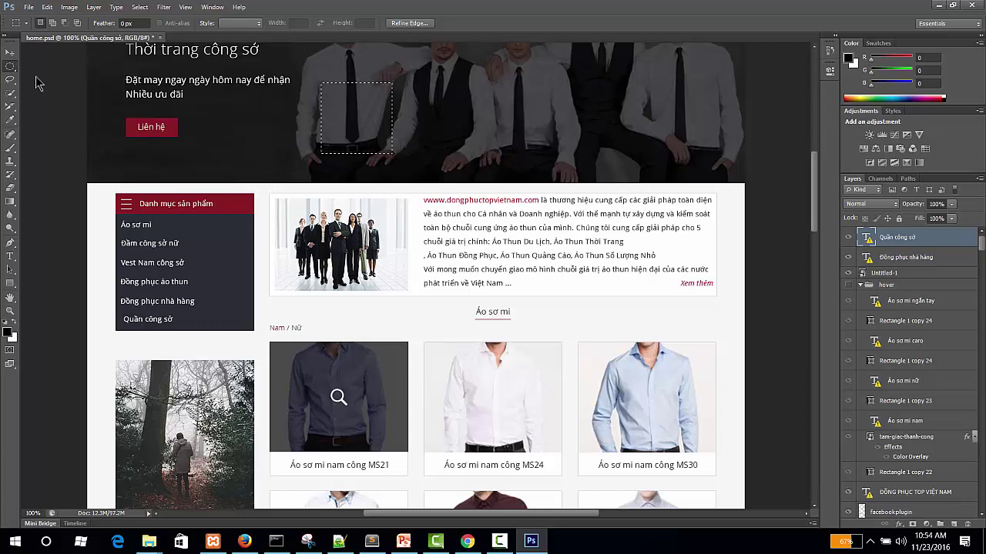
{"action": "left_click_drag", "start_coordinate": [269, 103], "coordinate": [314, 189]}
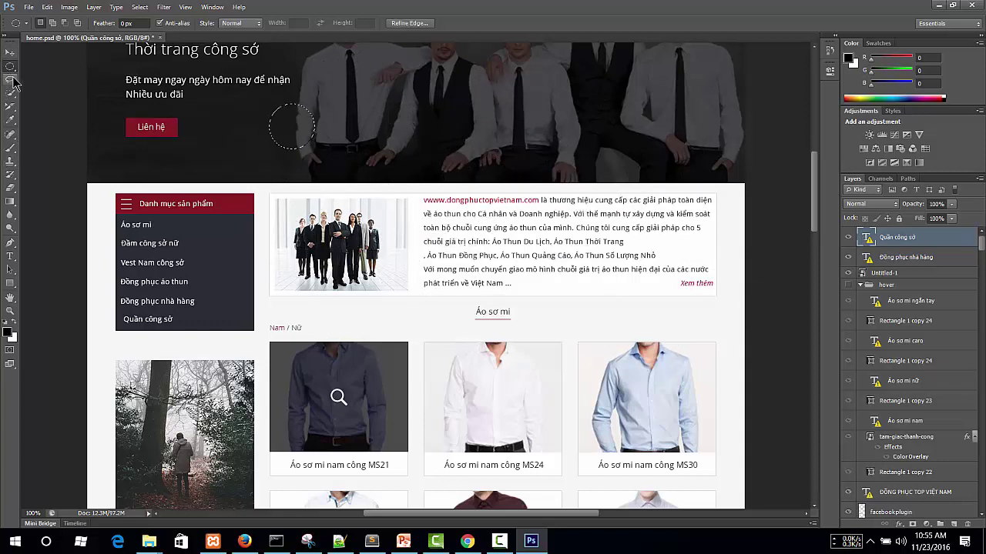
{"action": "left_click", "coordinate": [12, 80]}
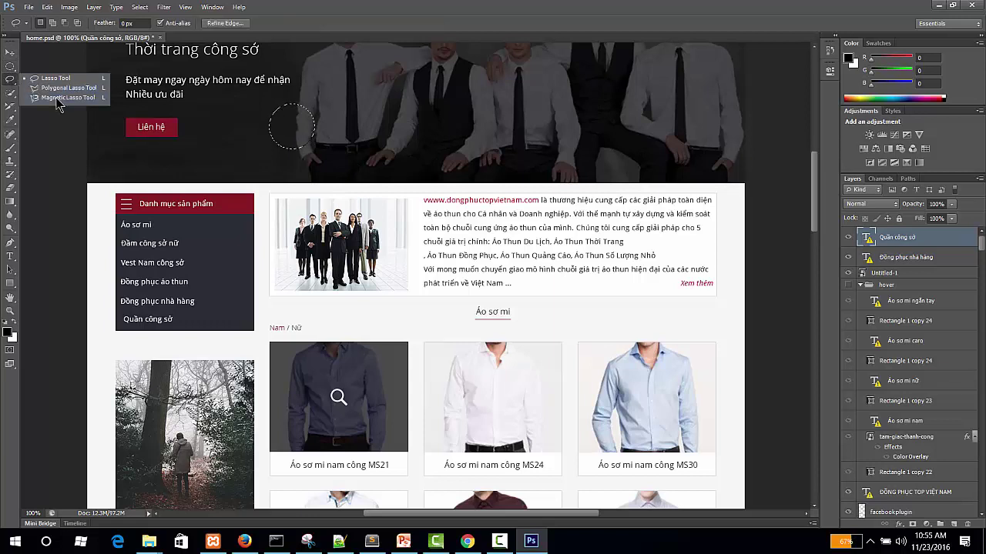
Step: Try the Single Row Marquee tool across the banner, ending with a row selection near the banner's lower edge
{"action": "left_click", "coordinate": [11, 66]}
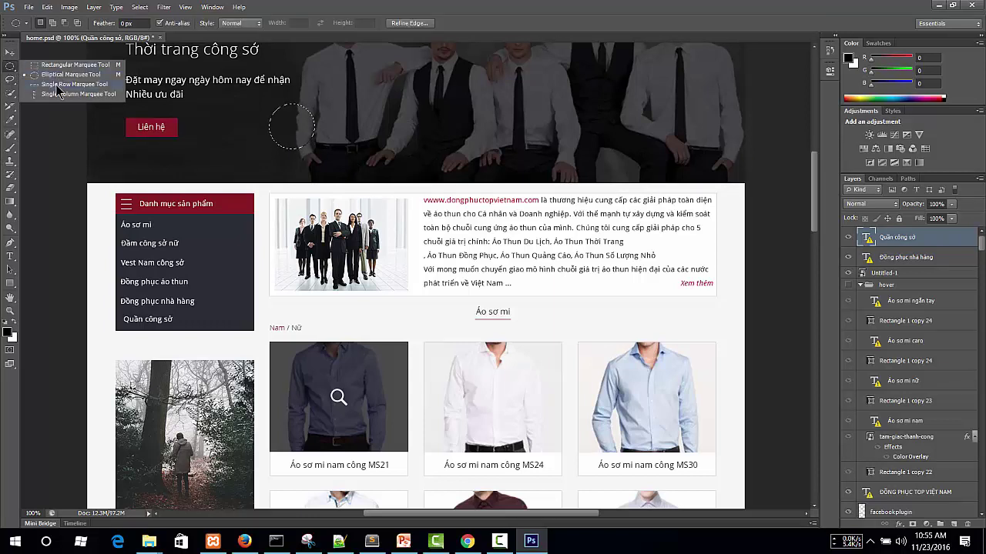
{"action": "left_click", "coordinate": [58, 84]}
{"action": "left_click_drag", "start_coordinate": [189, 150], "coordinate": [393, 153]}
{"action": "left_click", "coordinate": [284, 131]}
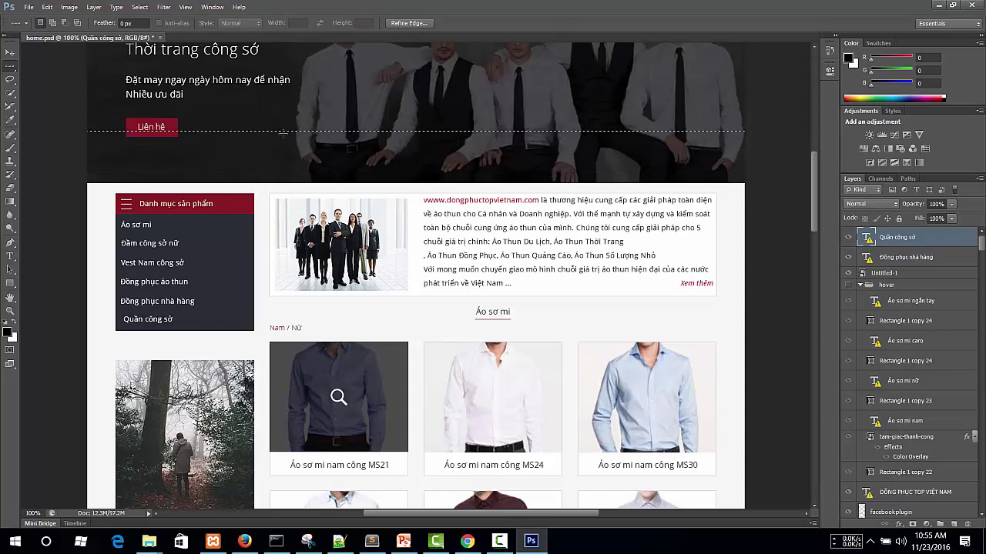
{"action": "key", "text": "ctrl+d"}
{"action": "left_click", "coordinate": [272, 163]}
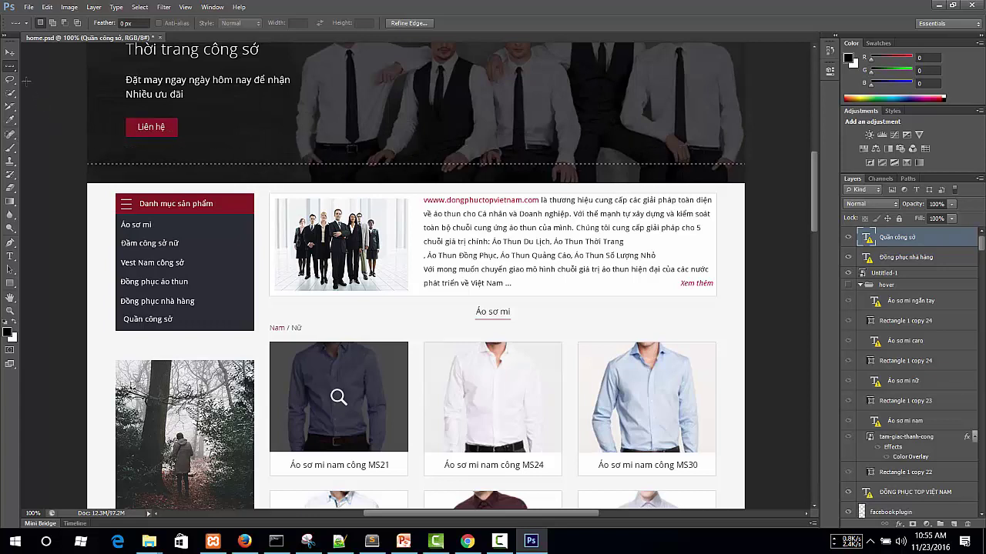
Step: Try the Single Column Marquee tool at several places, ending with a column through the "Liên hệ" button and sidebar menu
{"action": "right_click", "coordinate": [16, 70]}
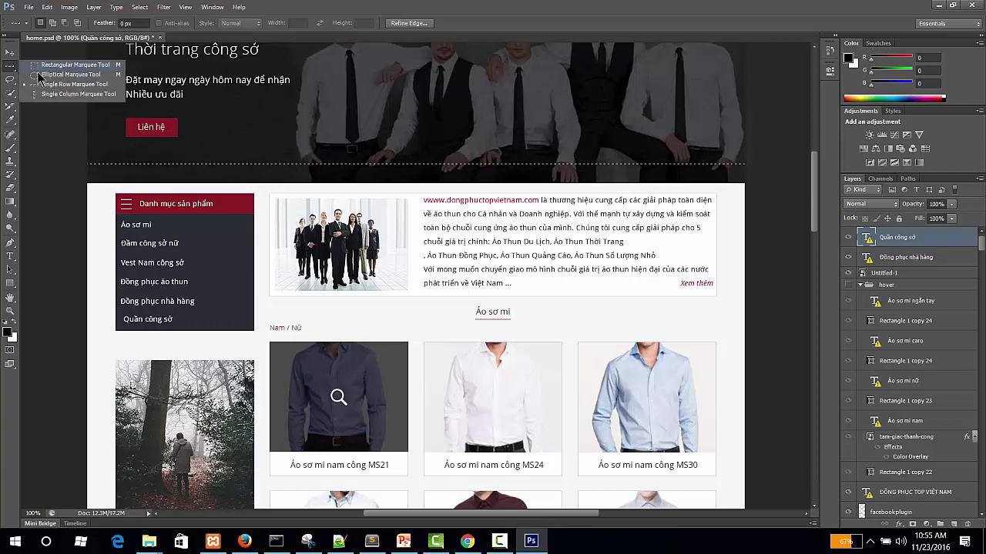
{"action": "left_click", "coordinate": [52, 94]}
{"action": "left_click", "coordinate": [261, 146]}
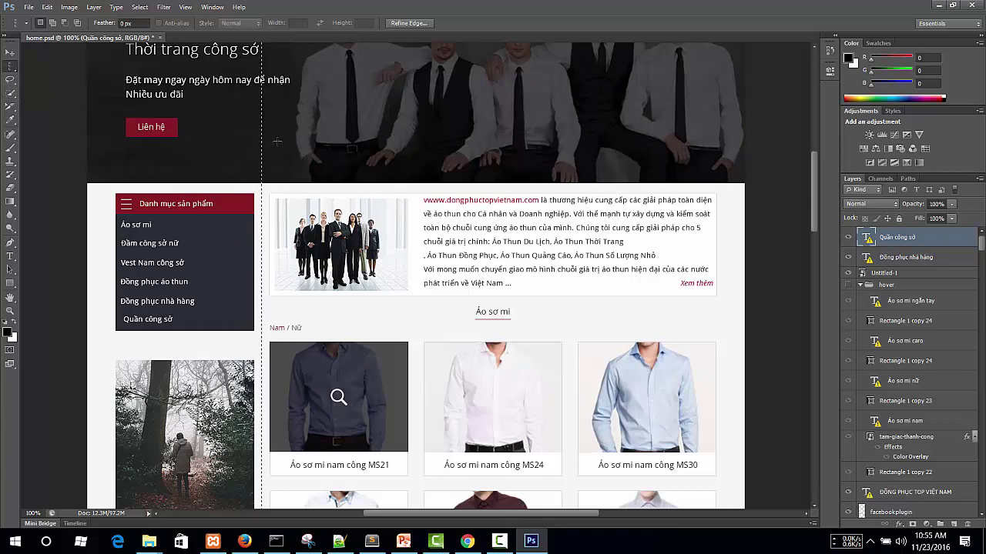
{"action": "left_click", "coordinate": [381, 150]}
{"action": "left_click", "coordinate": [146, 150]}
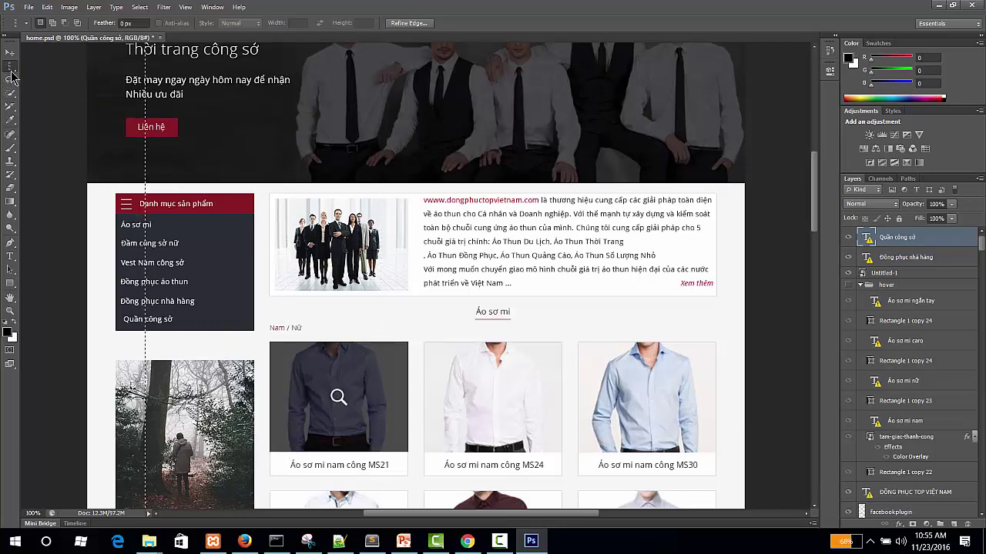
Step: Switch to Sublime Text and review the Crop tool note on line 29 and the Color picker note on line 31
{"action": "left_click", "coordinate": [371, 541]}
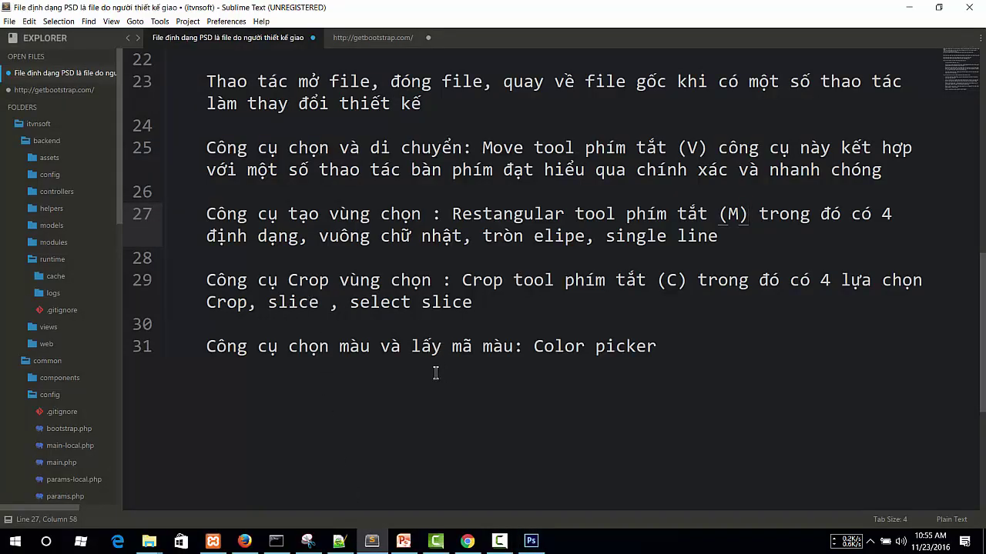
{"action": "left_click_drag", "start_coordinate": [196, 346], "coordinate": [679, 344]}
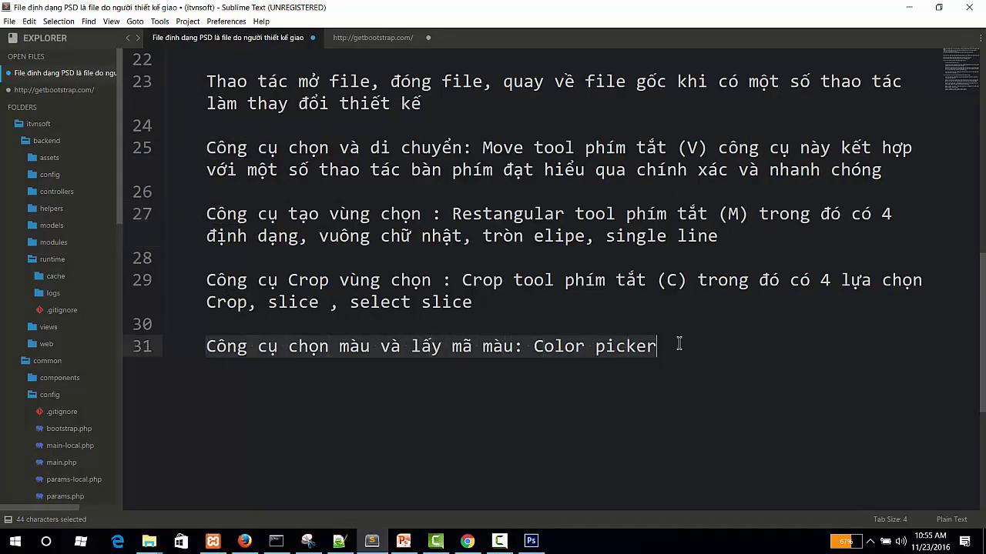
{"action": "left_click_drag", "start_coordinate": [199, 280], "coordinate": [562, 302]}
{"action": "left_click", "coordinate": [486, 275]}
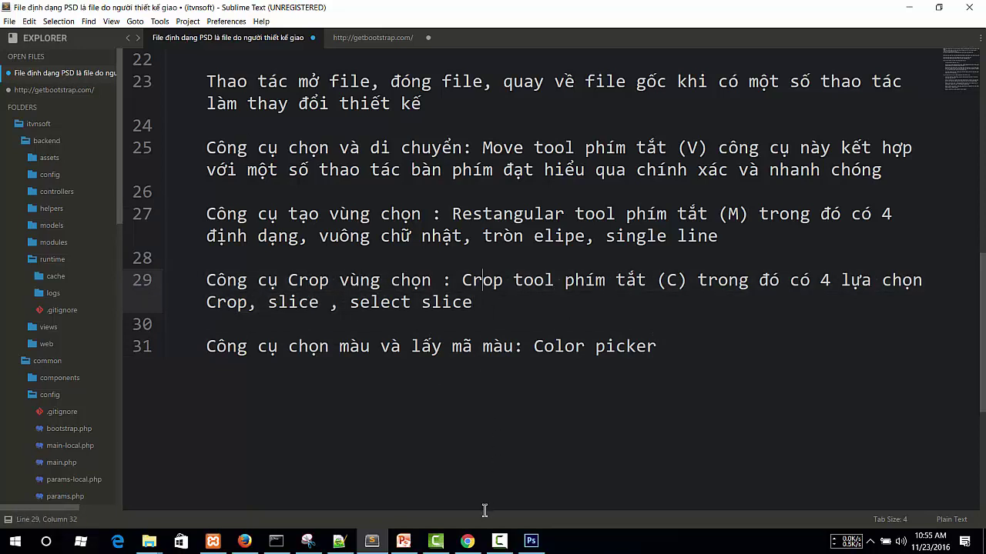
Step: Switch to Photoshop, clear the current selection and make a new single-column selection through the "Liên hệ" button
{"action": "left_click", "coordinate": [530, 541]}
{"action": "key", "text": "ctrl+d"}
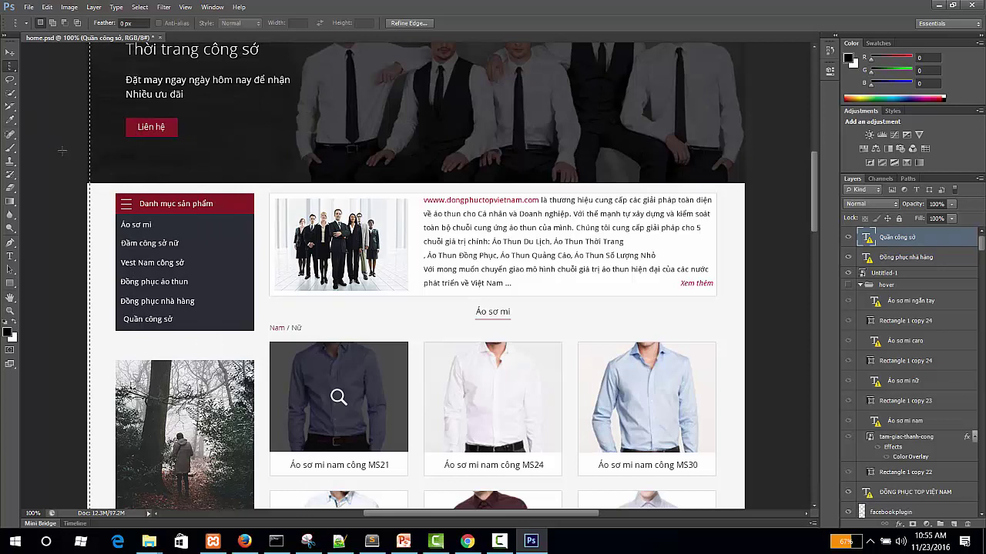
{"action": "left_click", "coordinate": [106, 164]}
{"action": "left_click", "coordinate": [156, 166]}
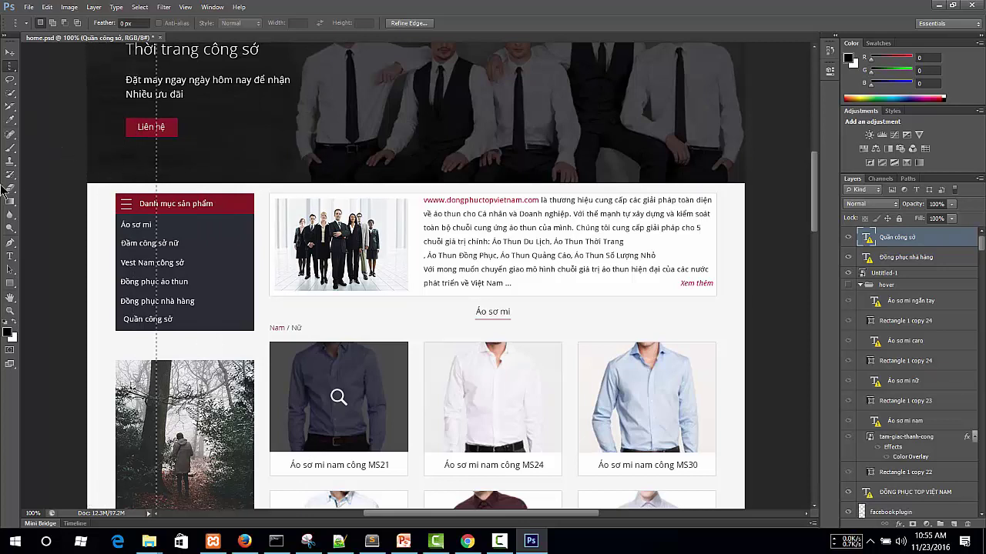
{"action": "left_click", "coordinate": [11, 112]}
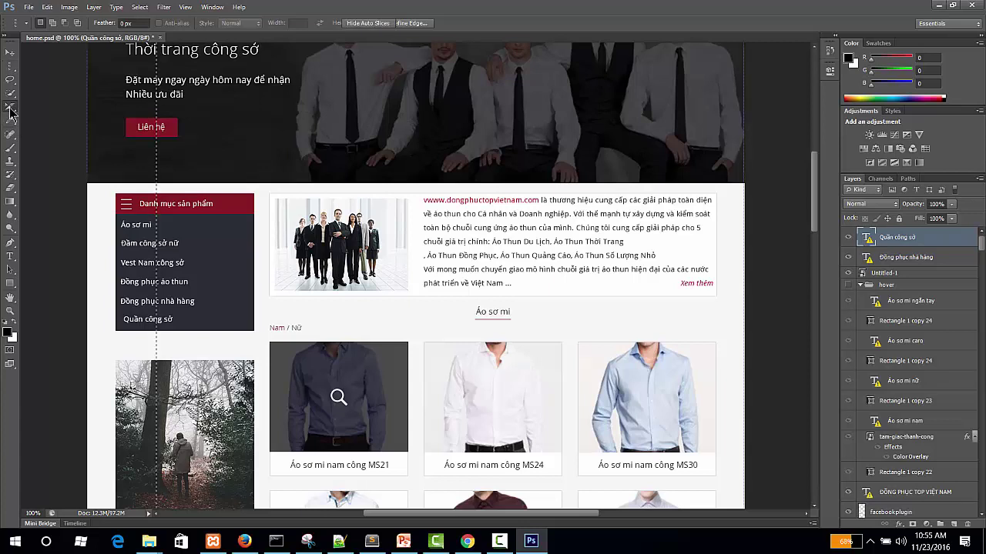
{"action": "right_click", "coordinate": [10, 113]}
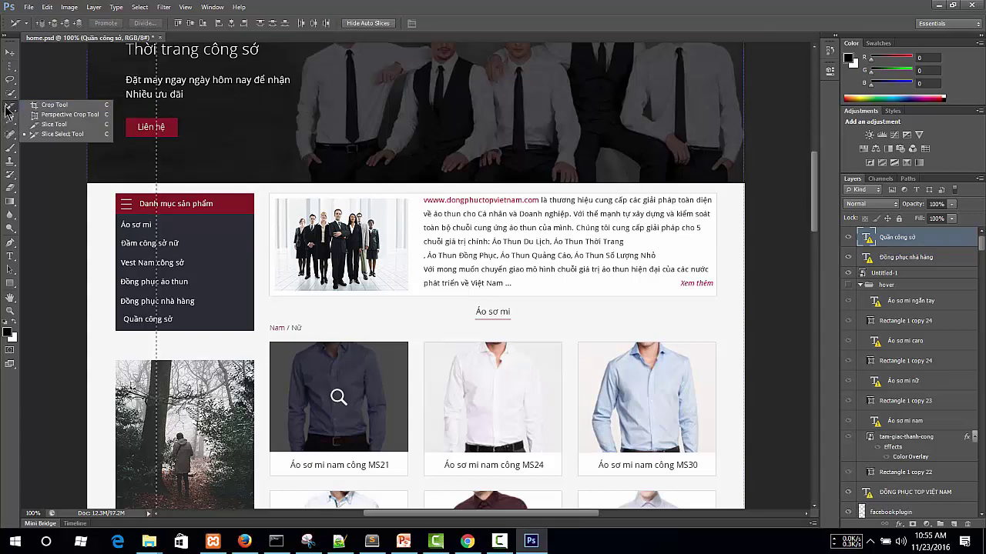
{"action": "left_click", "coordinate": [46, 105]}
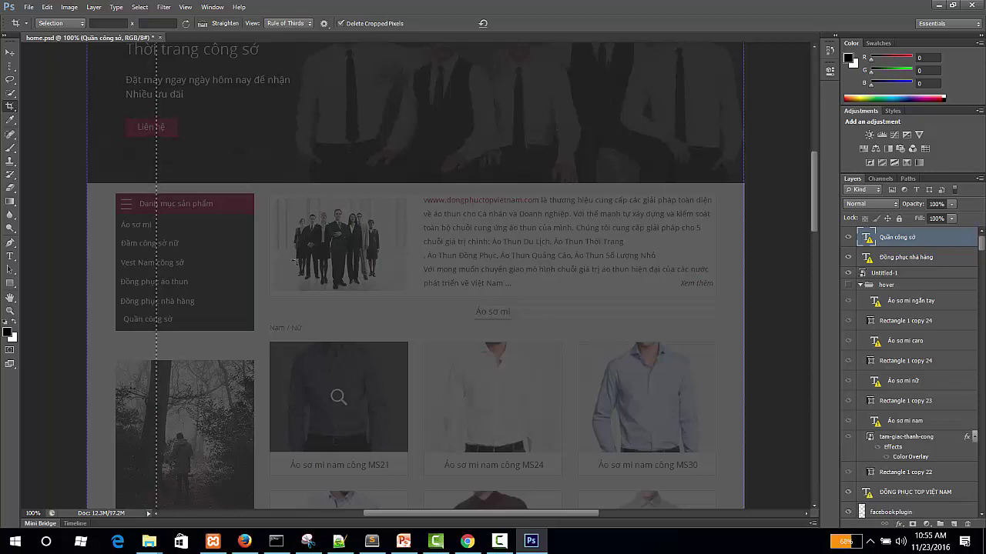
{"action": "scroll", "coordinate": [304, 251], "scroll_direction": "down", "scroll_amount": 3}
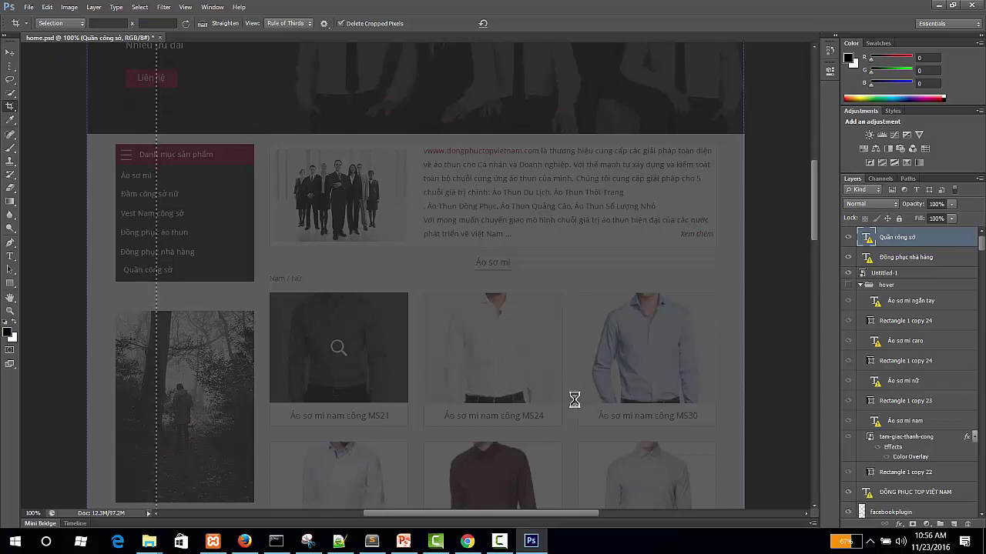
{"action": "left_click_drag", "start_coordinate": [573, 398], "coordinate": [463, 353]}
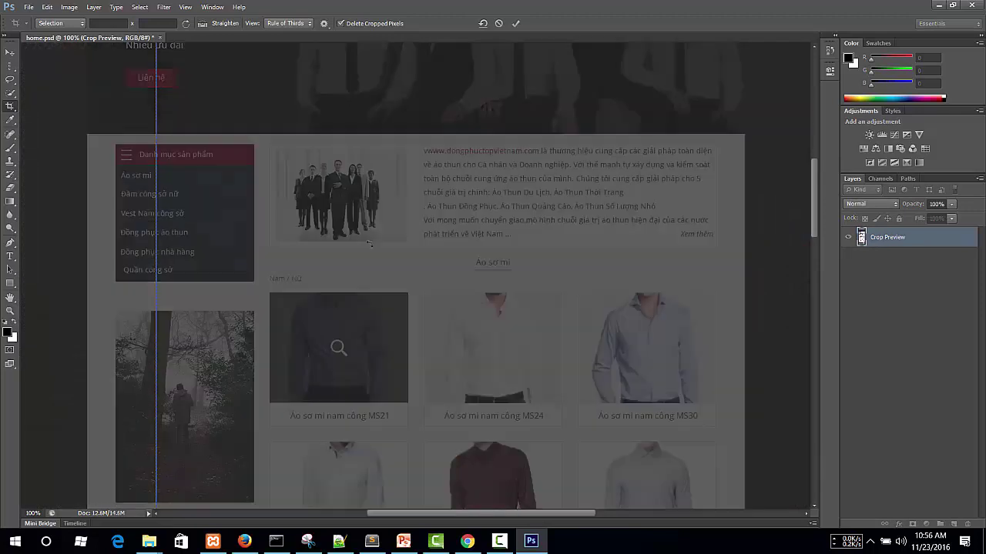
{"action": "right_click", "coordinate": [11, 108]}
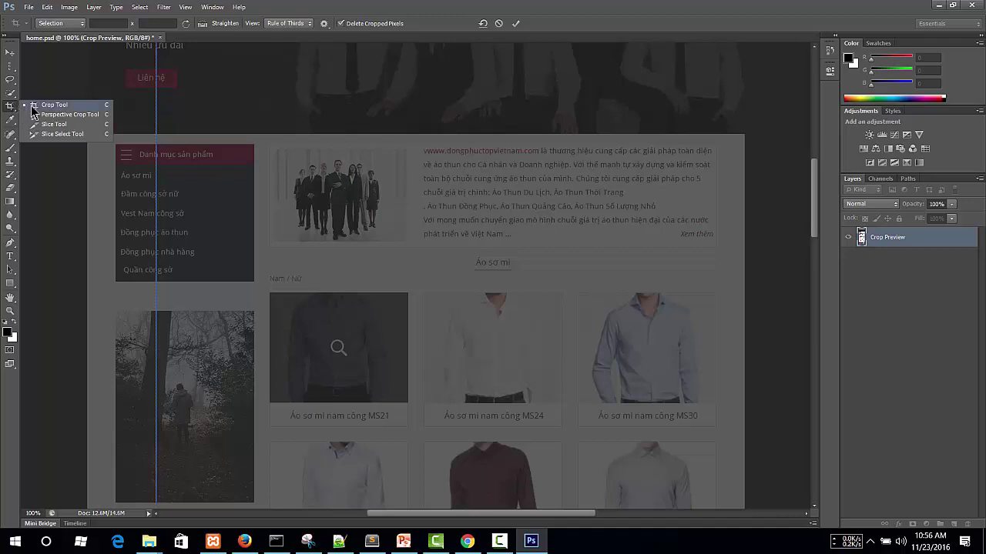
{"action": "left_click", "coordinate": [34, 105]}
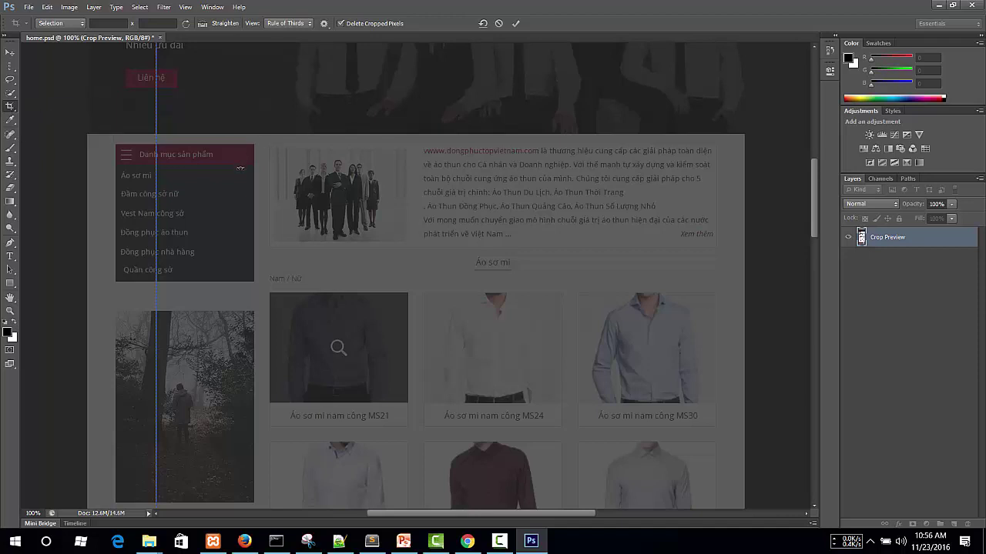
{"action": "left_click", "coordinate": [14, 53]}
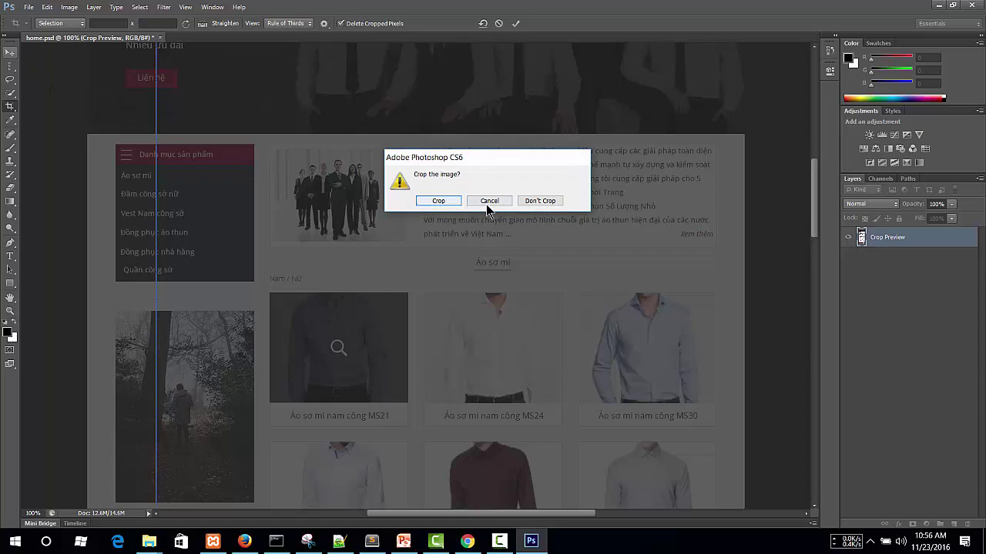
{"action": "left_click", "coordinate": [541, 203]}
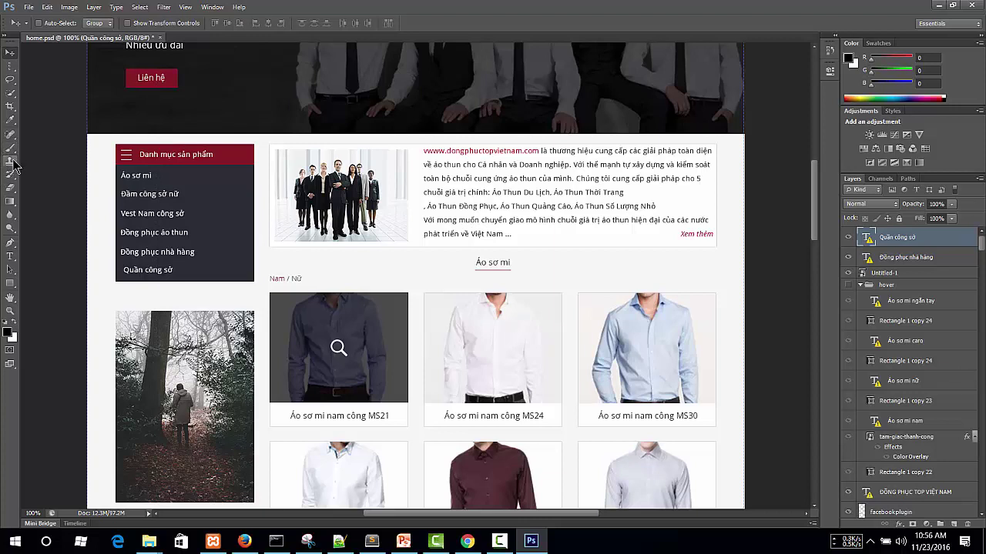
Step: Crop the page to the business team photo beside the introduction text, look at the save options and undo the crop
{"action": "left_click", "coordinate": [10, 105]}
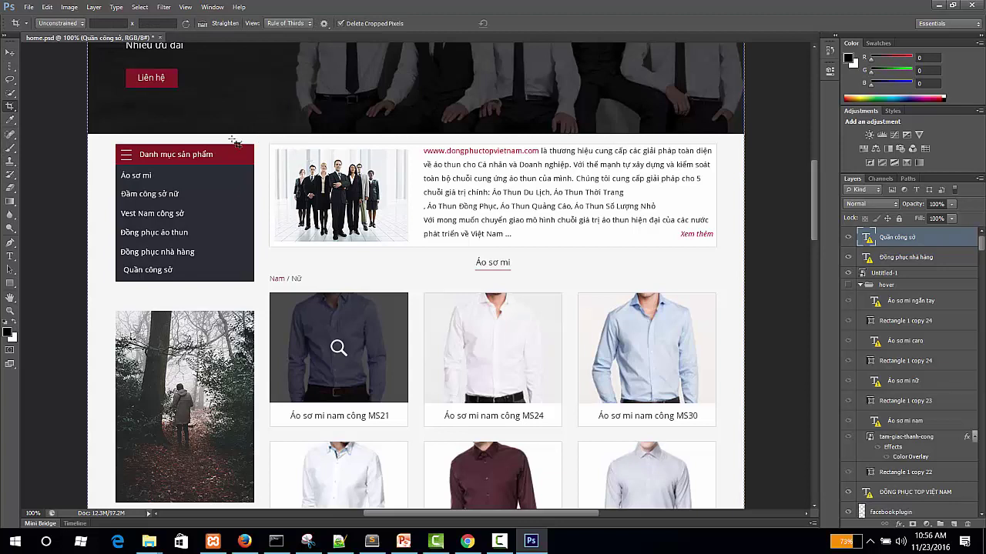
{"action": "left_click_drag", "start_coordinate": [275, 143], "coordinate": [408, 247]}
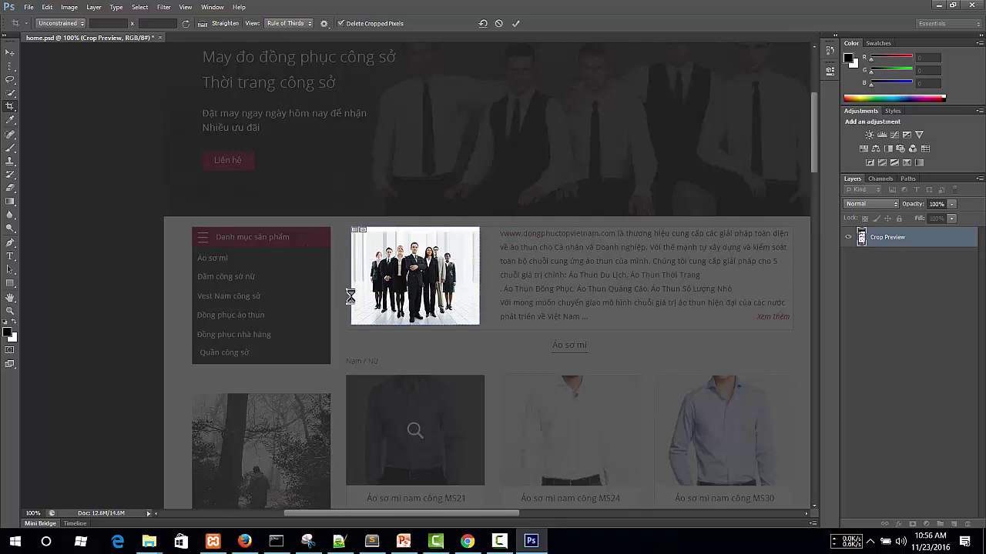
{"action": "double_click", "coordinate": [351, 296]}
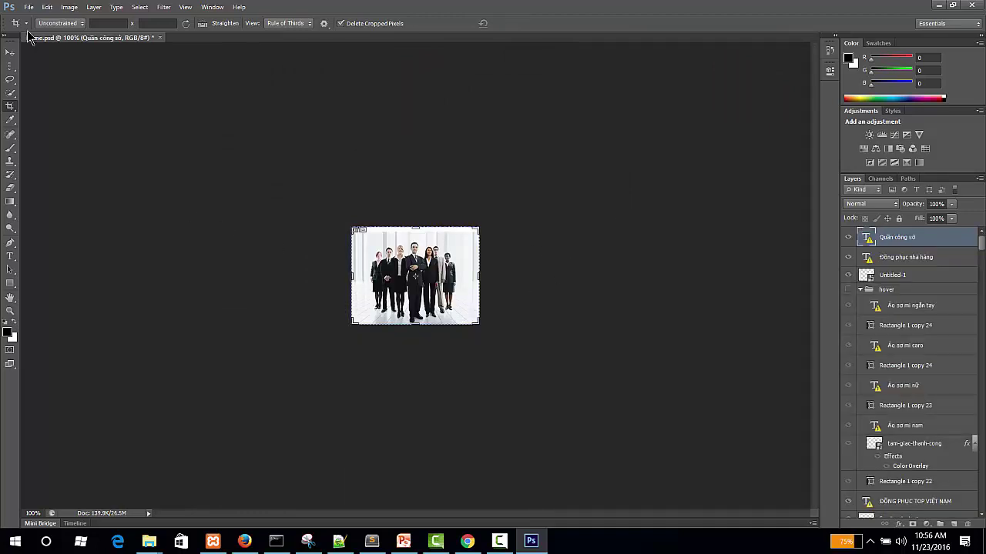
{"action": "left_click", "coordinate": [29, 7]}
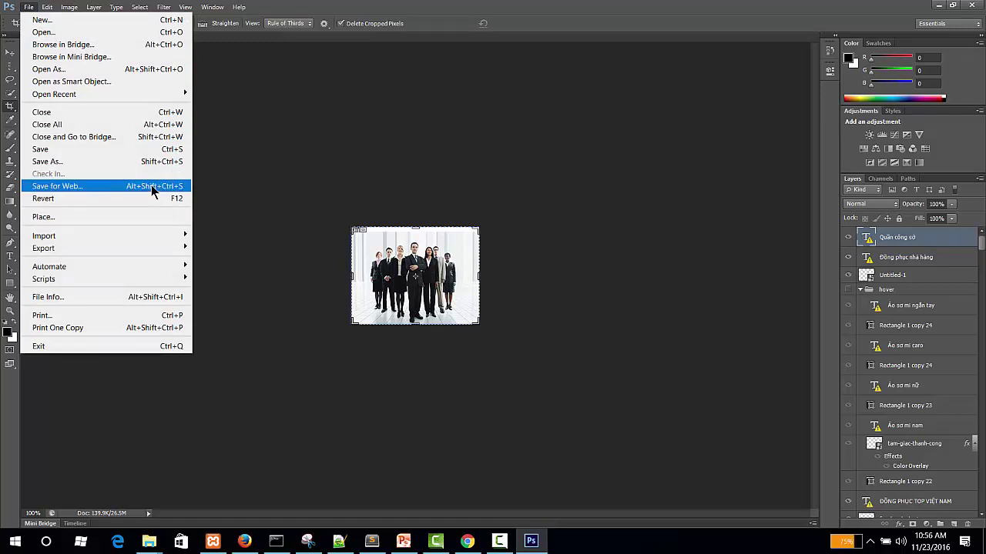
{"action": "left_click", "coordinate": [457, 186]}
{"action": "key", "text": "ctrl+z"}
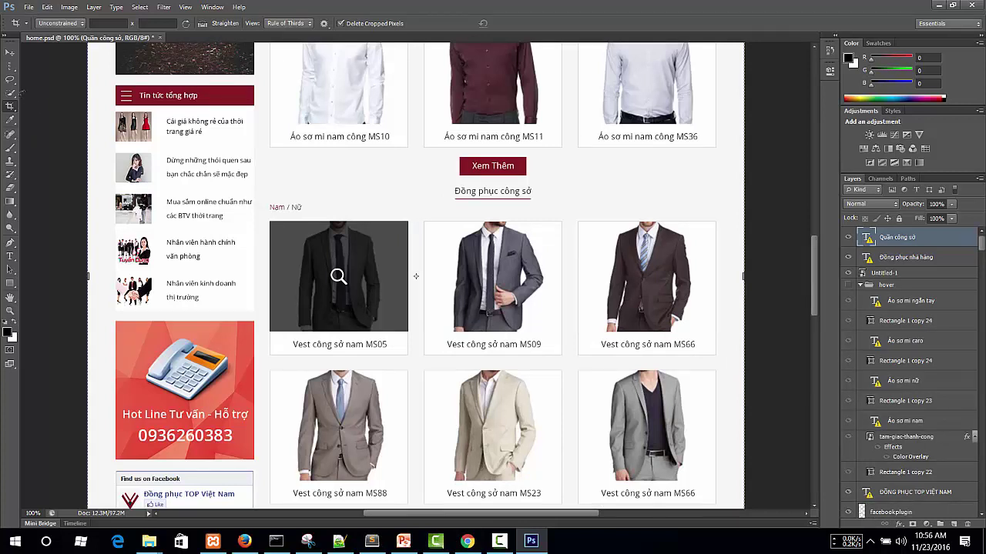
Step: Draw slices around the MS10 white shirt and MS11 dark red shirt photos with the Slice tool
{"action": "right_click", "coordinate": [15, 109]}
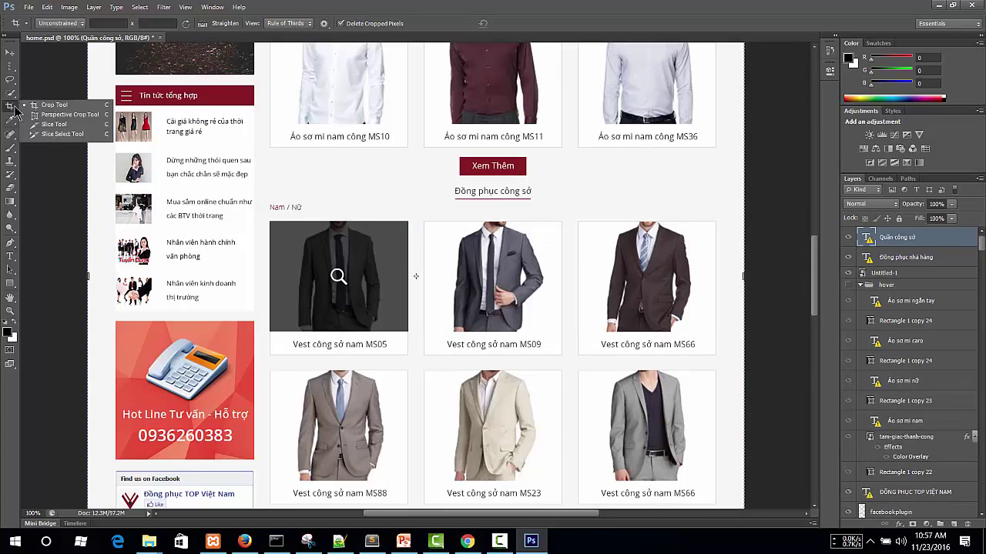
{"action": "left_click", "coordinate": [54, 125]}
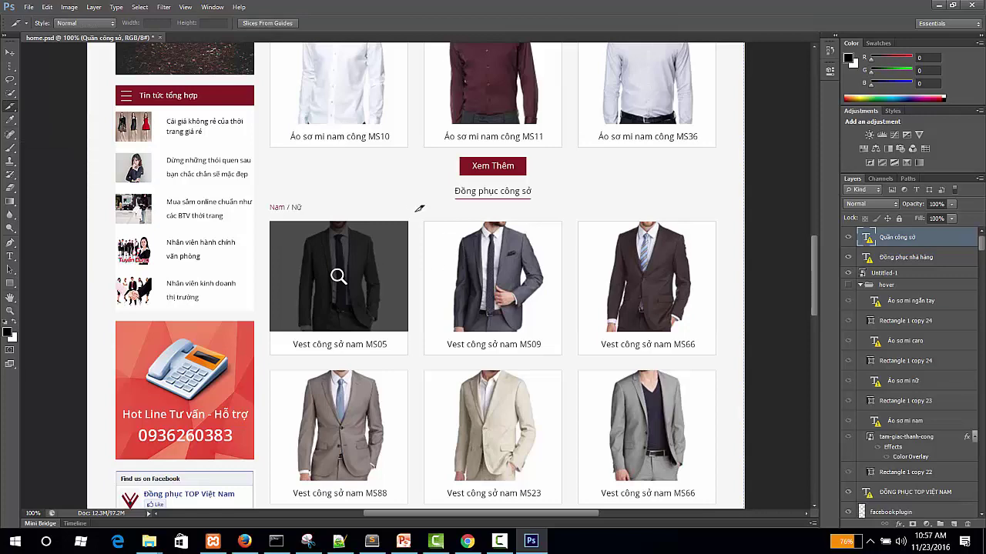
{"action": "scroll", "coordinate": [381, 214], "scroll_direction": "up", "scroll_amount": 5}
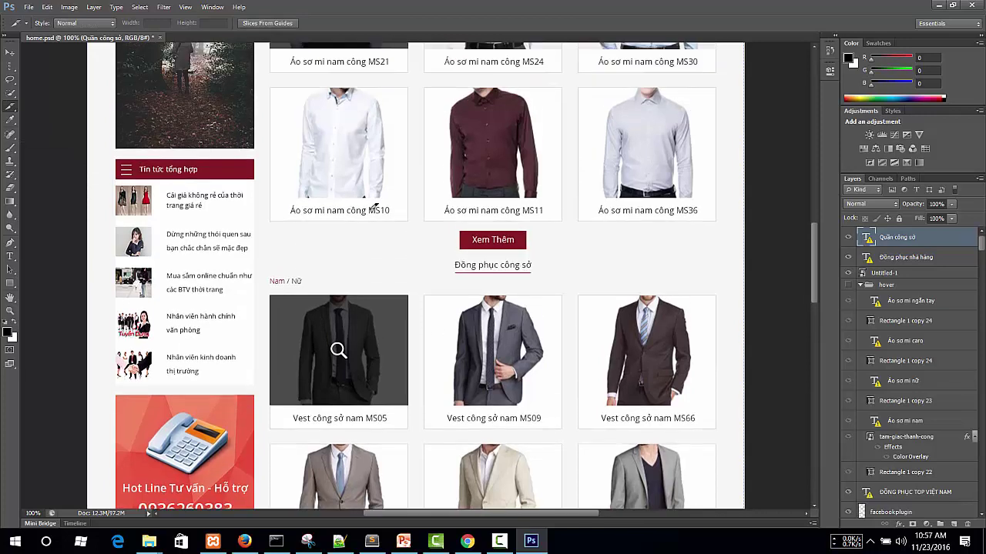
{"action": "left_click_drag", "start_coordinate": [305, 151], "coordinate": [421, 219]}
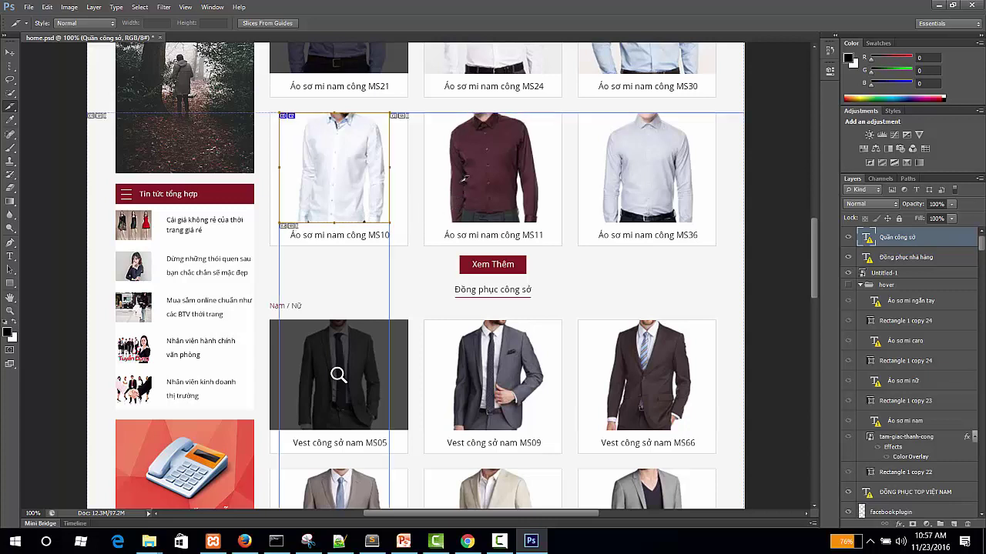
{"action": "left_click_drag", "start_coordinate": [455, 120], "coordinate": [549, 218]}
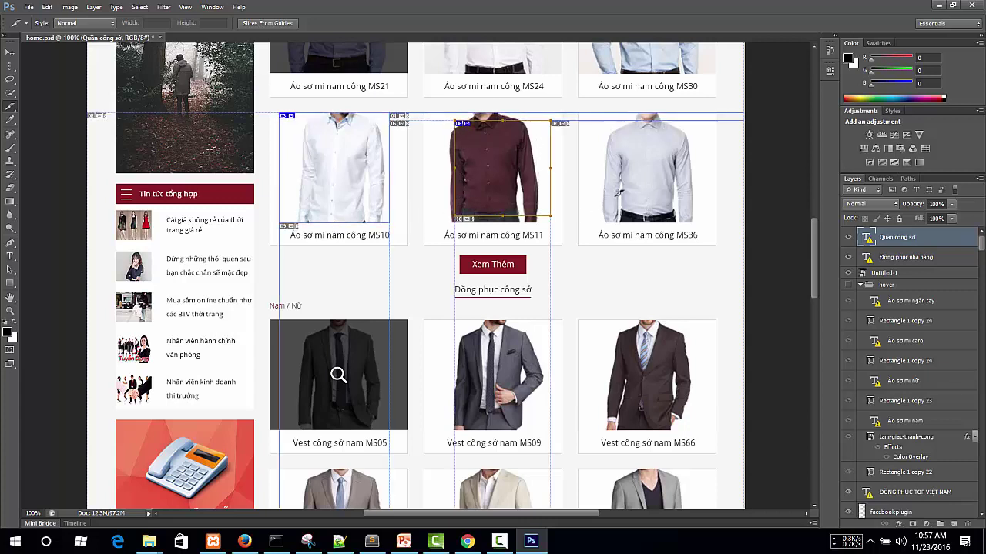
Step: Try a third slice around the MS36 grey shirt photo and undo it
{"action": "left_click_drag", "start_coordinate": [610, 121], "coordinate": [703, 215]}
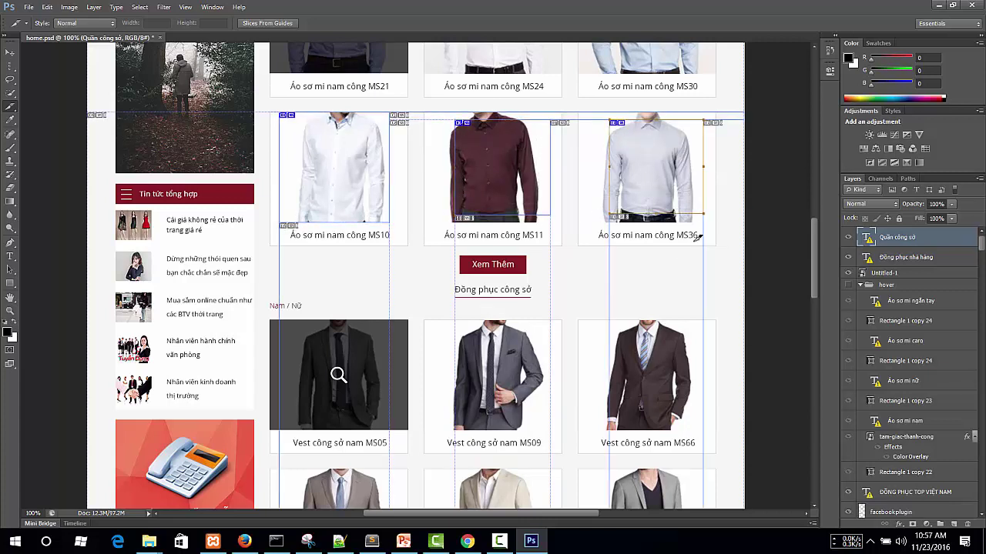
{"action": "key", "text": "ctrl+z"}
{"action": "key", "text": "ctrl+z"}
{"action": "key", "text": "ctrl+z"}
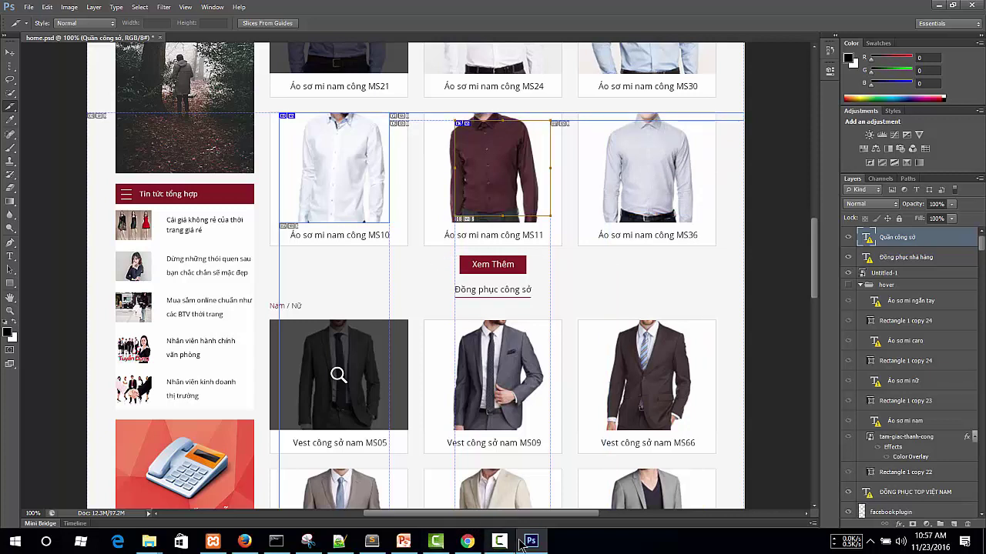
Step: Switch to Sublime Text, review the Crop and Slice note and the Color picker note, and return to Photoshop
{"action": "left_click", "coordinate": [374, 543]}
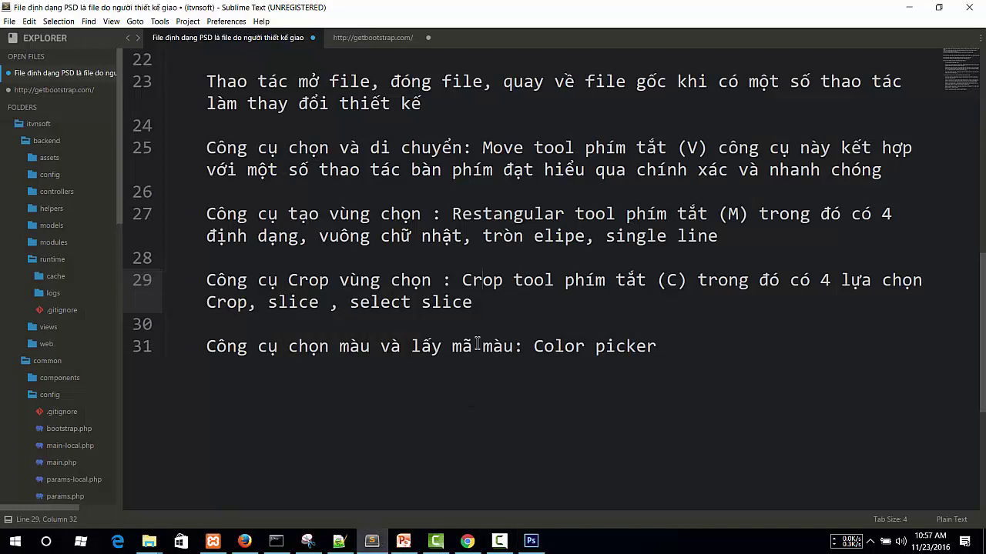
{"action": "left_click_drag", "start_coordinate": [473, 302], "coordinate": [204, 273]}
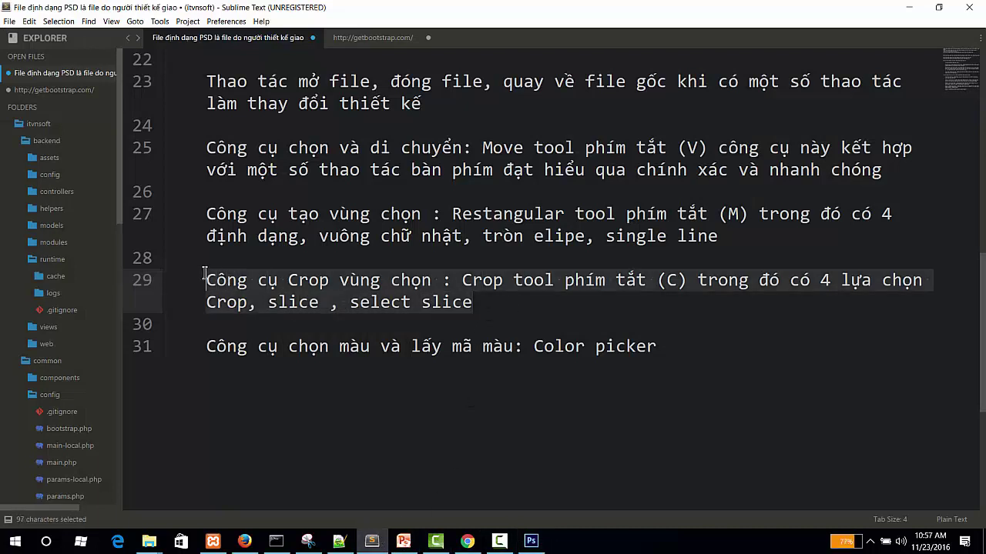
{"action": "left_click", "coordinate": [502, 304]}
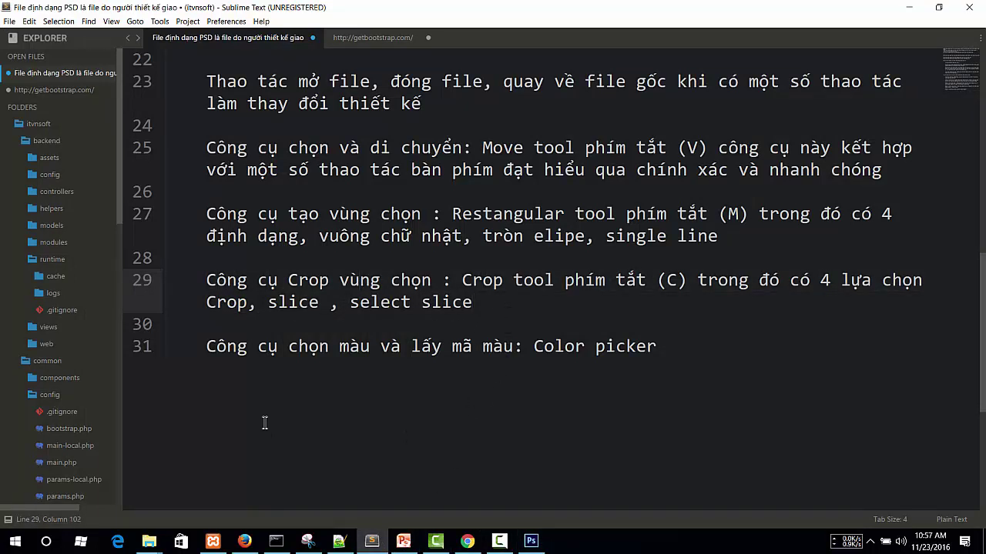
{"action": "left_click", "coordinate": [335, 359]}
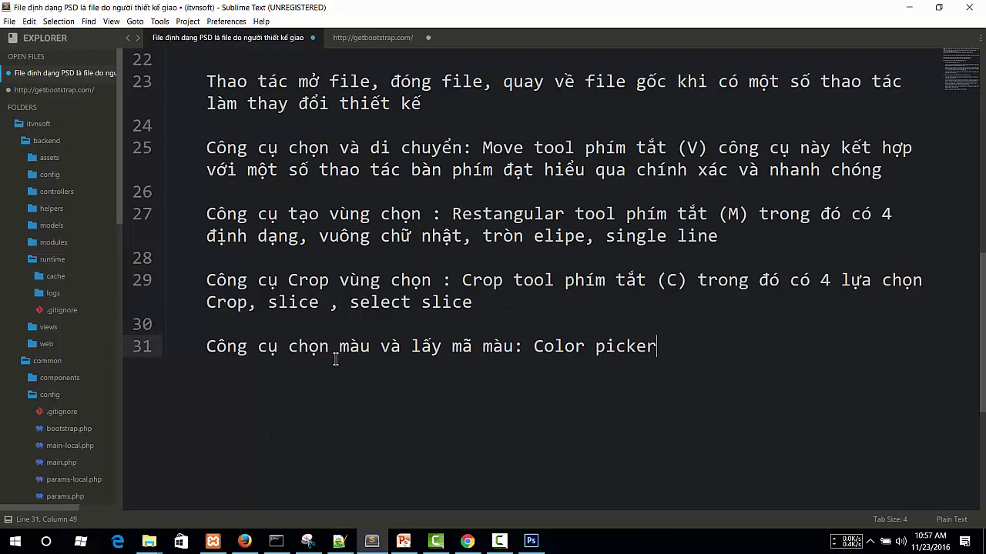
{"action": "left_click", "coordinate": [531, 541]}
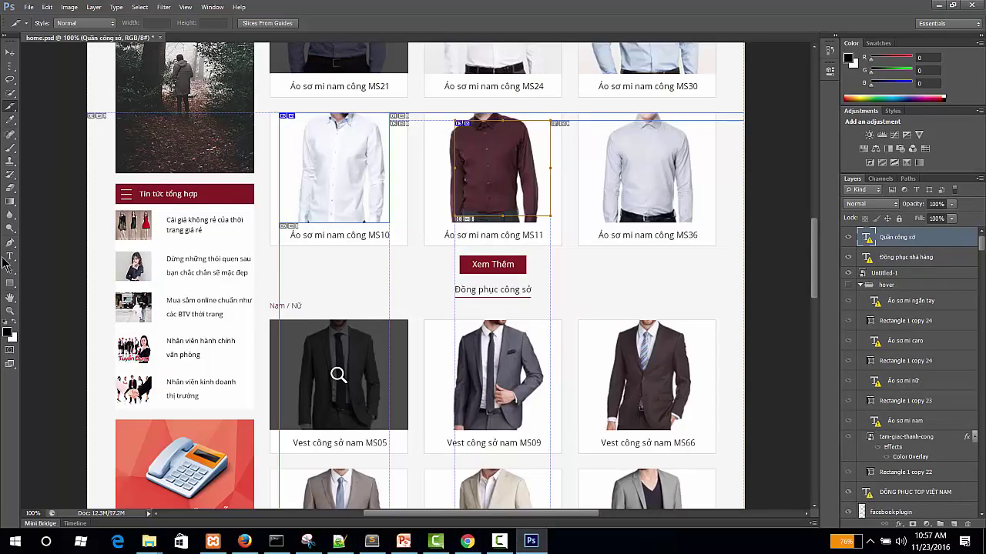
{"action": "left_click", "coordinate": [8, 333]}
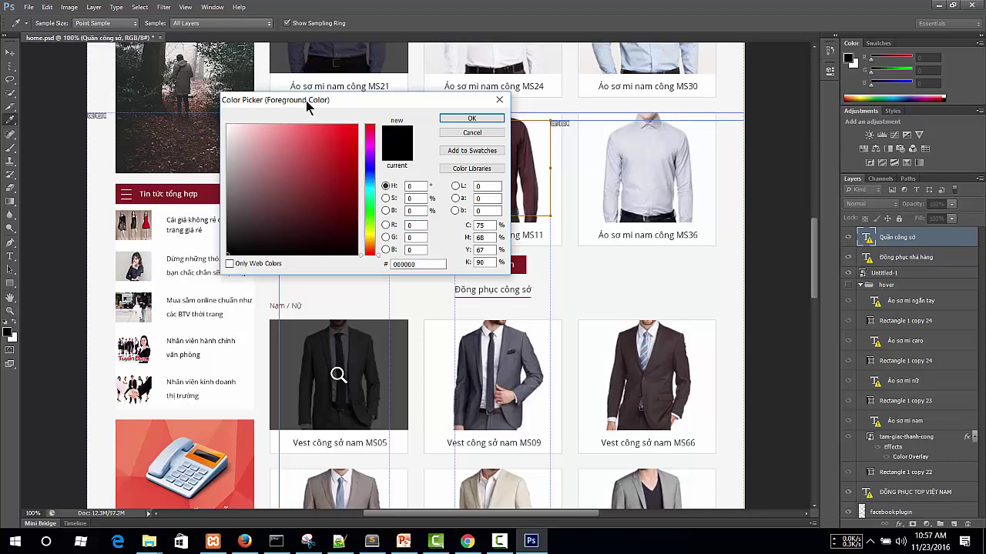
{"action": "left_click_drag", "start_coordinate": [306, 100], "coordinate": [389, 73]}
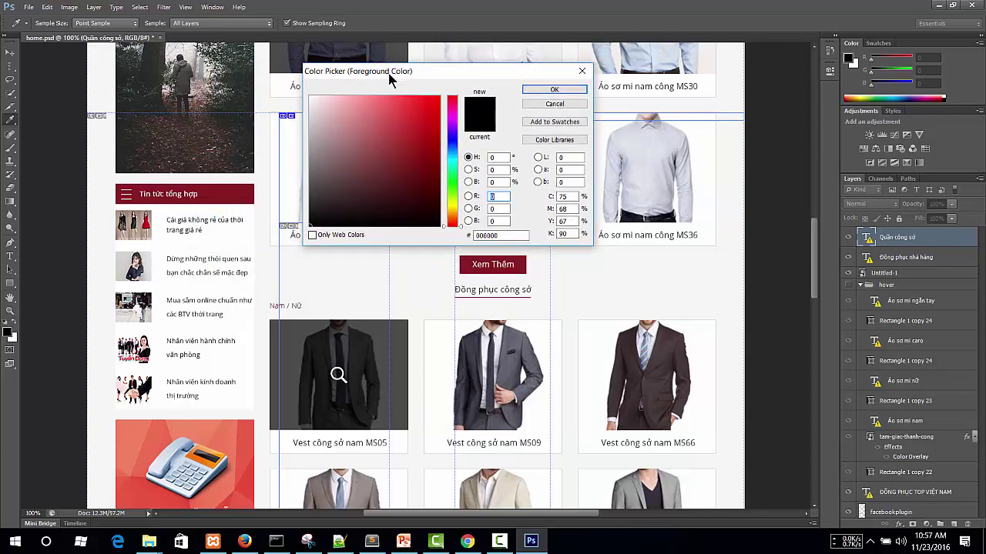
{"action": "key", "text": "Escape"}
Step: Sample the dark background of the product category menu in the foreground Color Picker
{"action": "scroll", "coordinate": [144, 197], "scroll_direction": "up", "scroll_amount": 3}
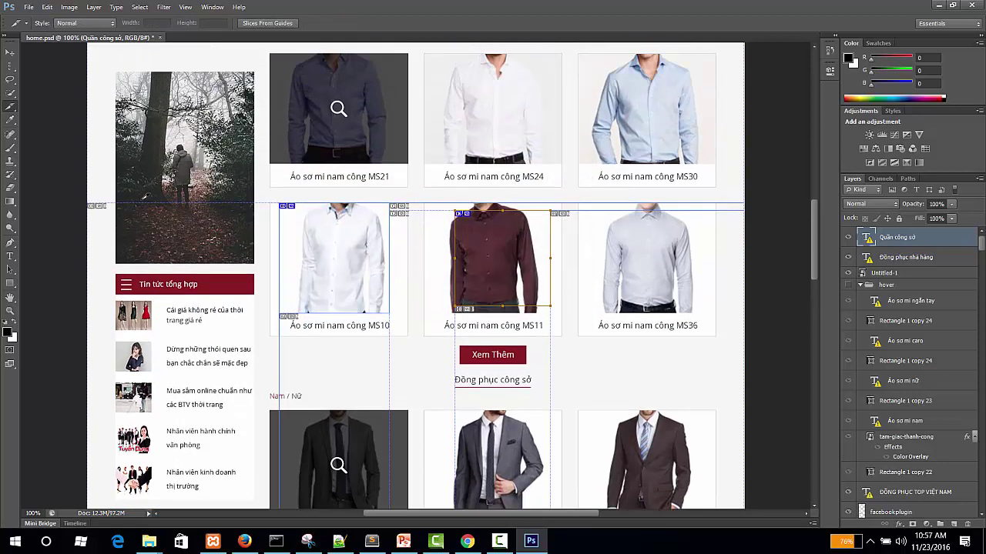
{"action": "scroll", "coordinate": [308, 200], "scroll_direction": "up", "scroll_amount": 10}
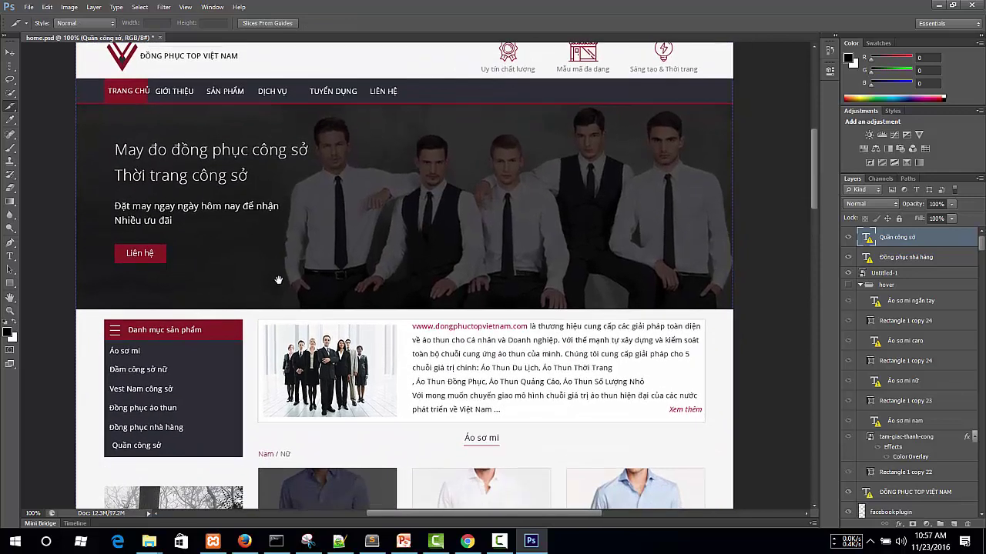
{"action": "scroll", "coordinate": [279, 280], "scroll_direction": "down", "scroll_amount": 1}
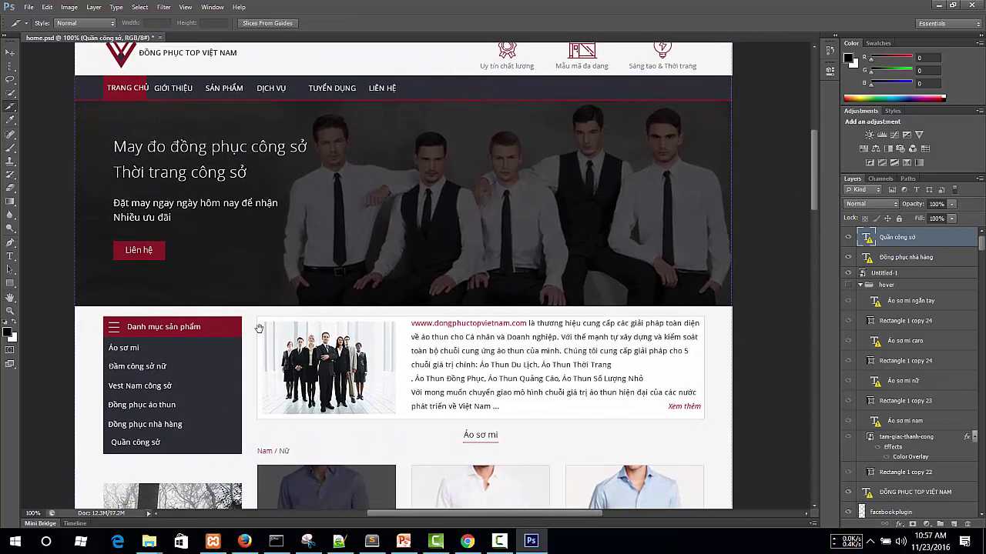
{"action": "left_click", "coordinate": [10, 332]}
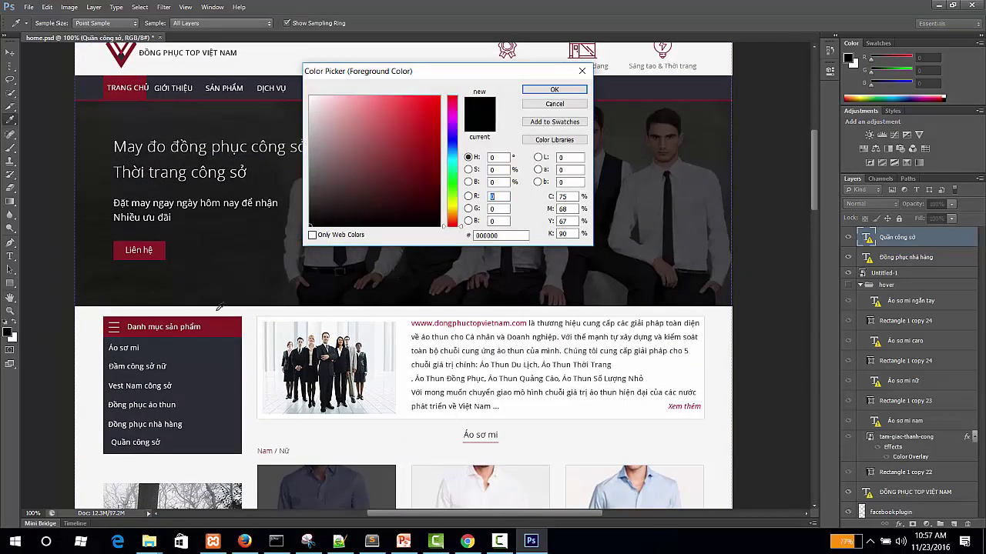
{"action": "left_click_drag", "start_coordinate": [391, 76], "coordinate": [384, 141]}
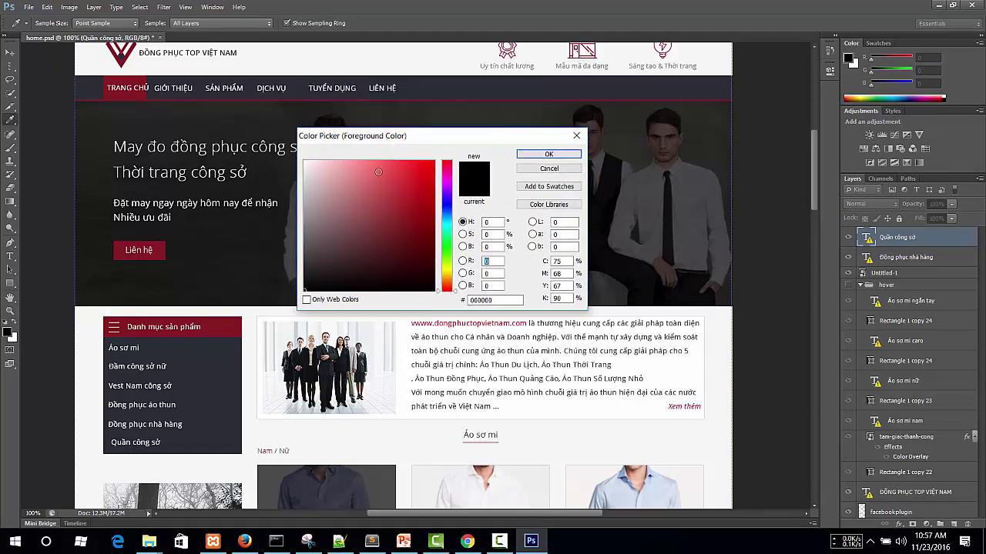
{"action": "left_click", "coordinate": [216, 359]}
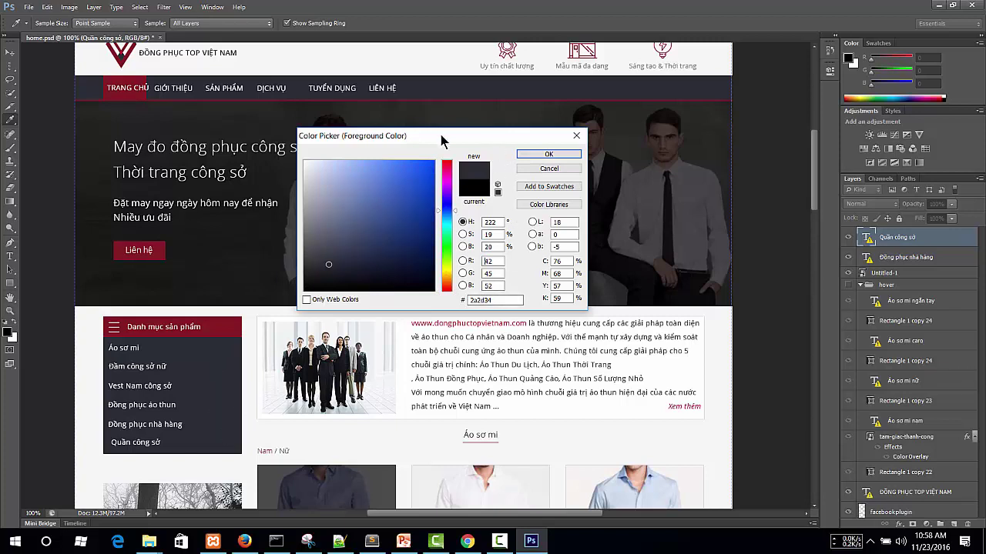
Step: Move the Color Picker clear of the menu and select the sampled colour's hex code
{"action": "left_click_drag", "start_coordinate": [443, 137], "coordinate": [428, 130]}
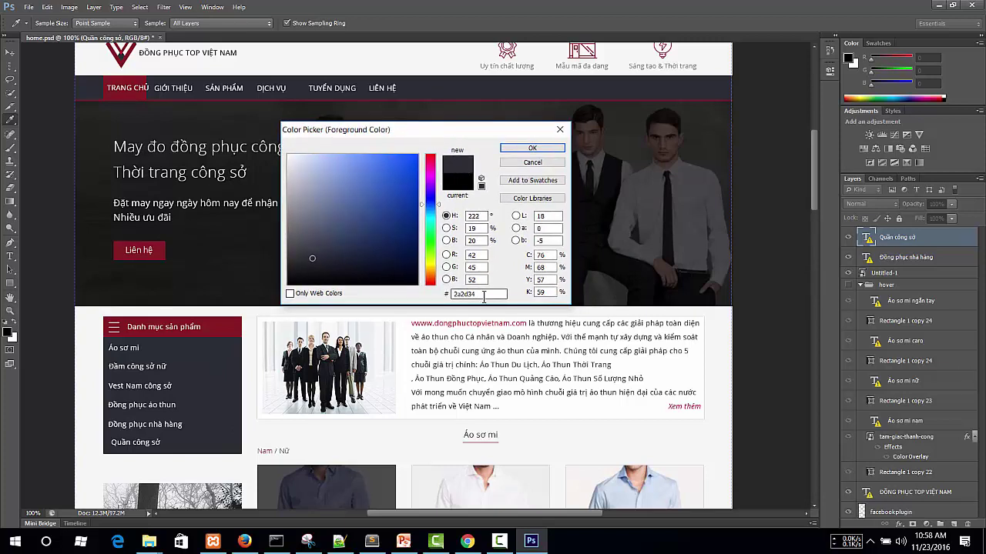
{"action": "left_click_drag", "start_coordinate": [484, 294], "coordinate": [454, 296]}
{"action": "left_click", "coordinate": [461, 297]}
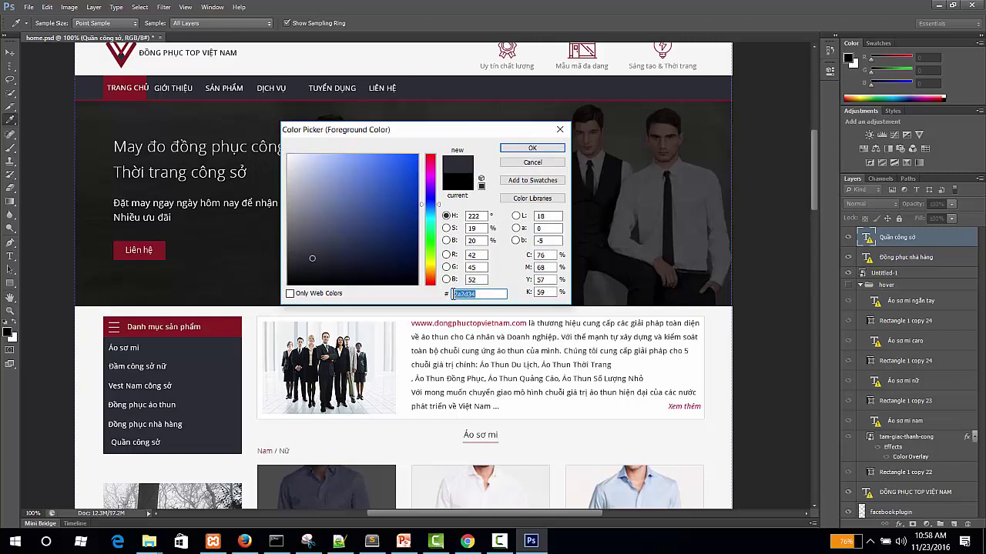
{"action": "left_click_drag", "start_coordinate": [479, 294], "coordinate": [448, 294]}
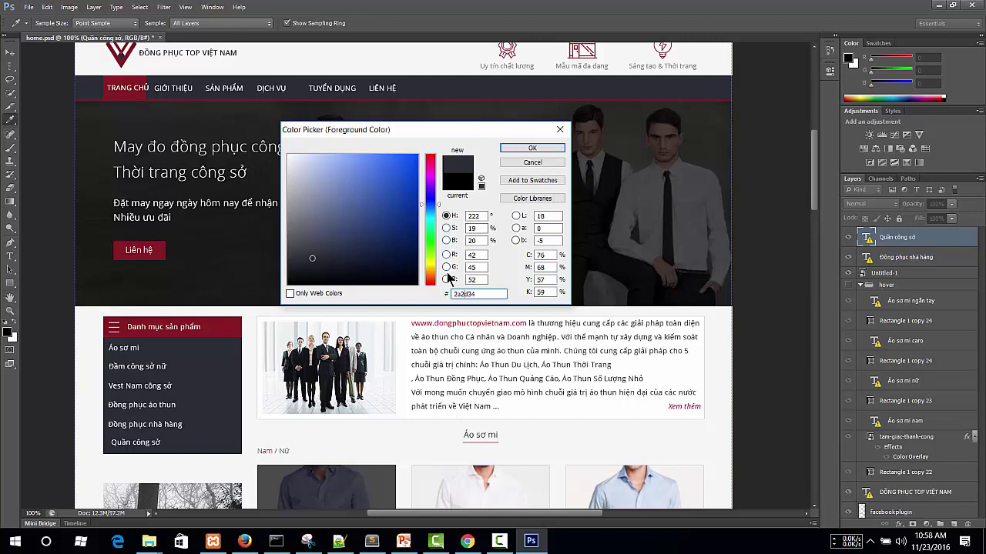
{"action": "left_click", "coordinate": [473, 280]}
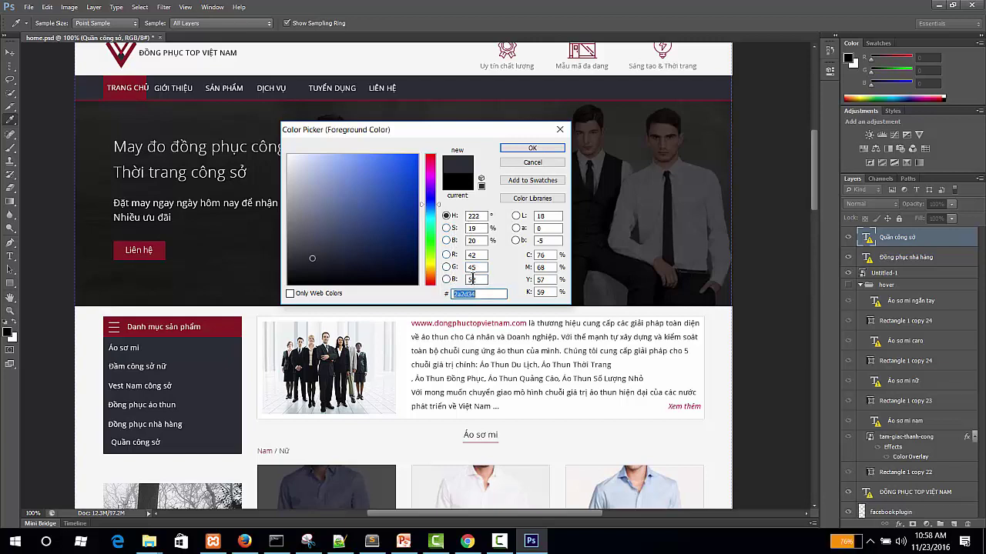
{"action": "key", "text": "Tab"}
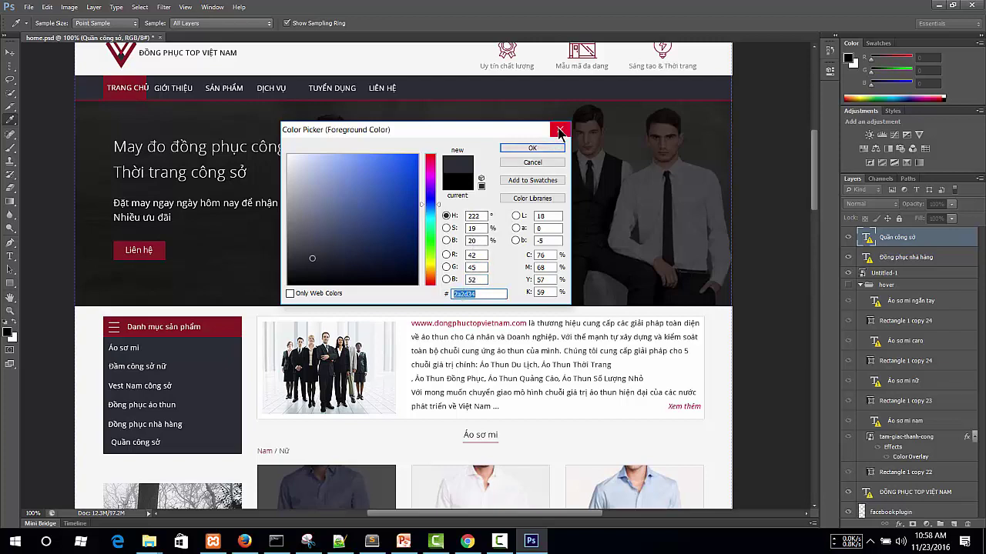
Step: Switch to Sublime Text and review the notes on PSD files, image formats and basic Photoshop skills
{"action": "left_click", "coordinate": [372, 542]}
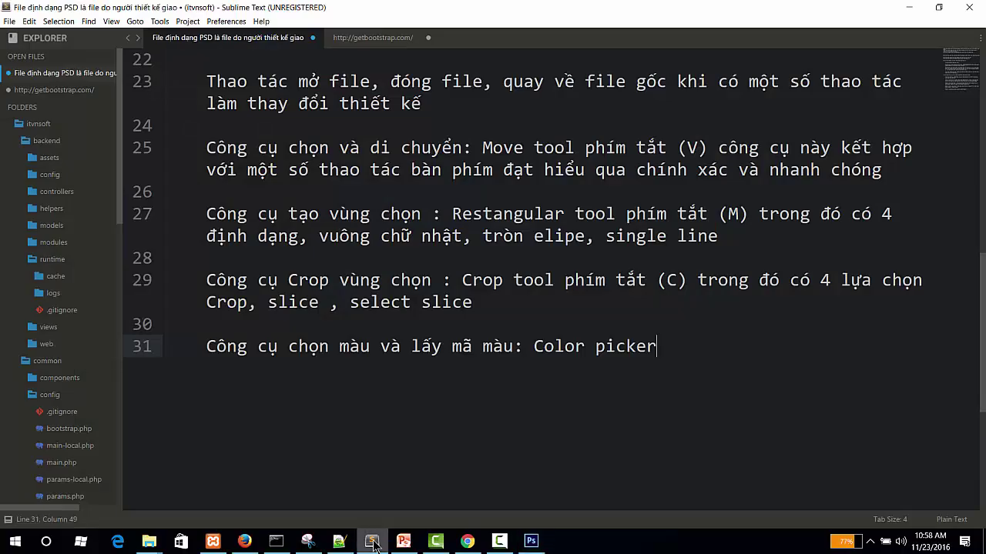
{"action": "scroll", "coordinate": [364, 365], "scroll_direction": "up", "scroll_amount": 7}
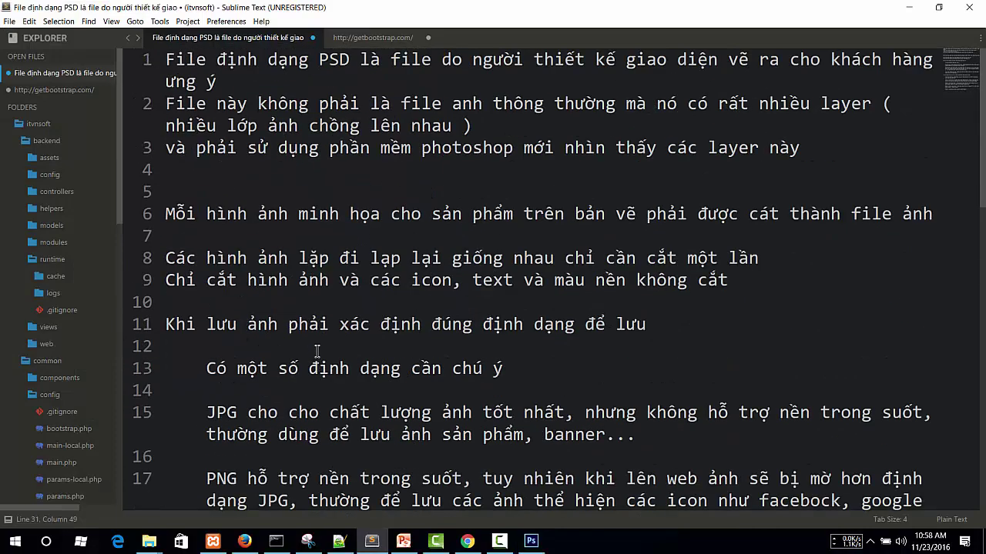
{"action": "scroll", "coordinate": [316, 351], "scroll_direction": "down", "scroll_amount": 4}
{"action": "scroll", "coordinate": [317, 351], "scroll_direction": "down", "scroll_amount": 5}
{"action": "scroll", "coordinate": [317, 351], "scroll_direction": "up", "scroll_amount": 5}
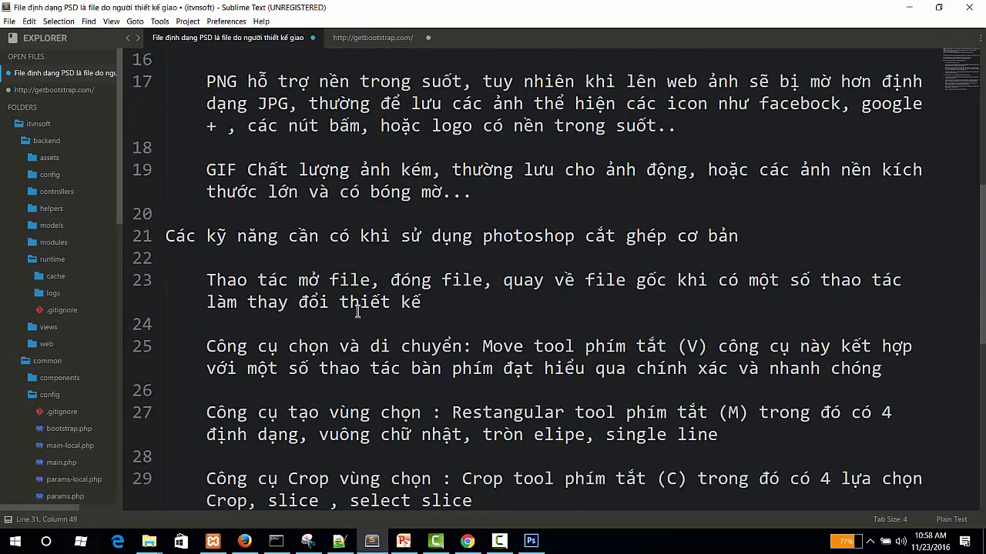
Step: Reduce the editor's text size, review the Photoshop skills list and place the cursor after the Color picker note
{"action": "key", "text": "ctrl+minus"}
{"action": "key", "text": "ctrl+minus"}
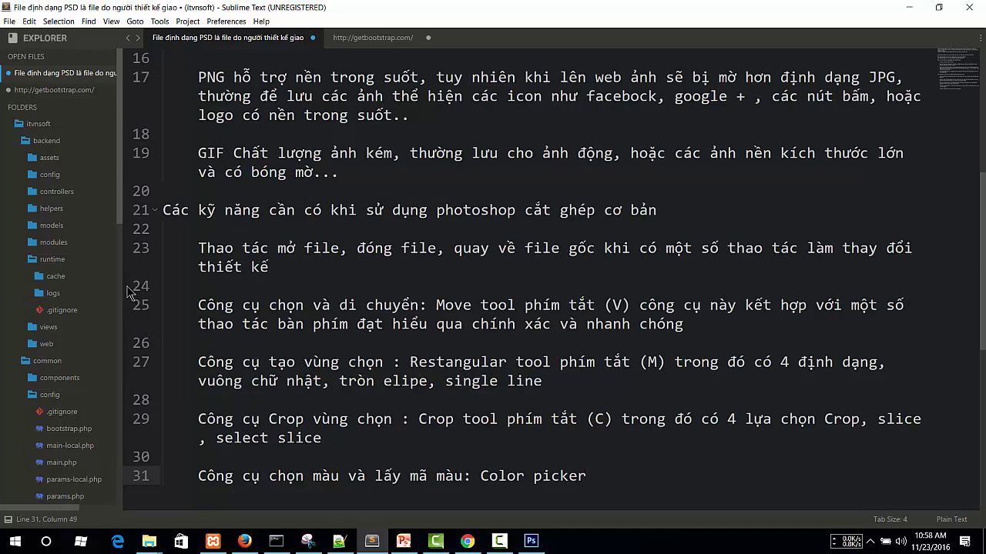
{"action": "key", "text": "ctrl+minus"}
{"action": "key", "text": "ctrl+equal"}
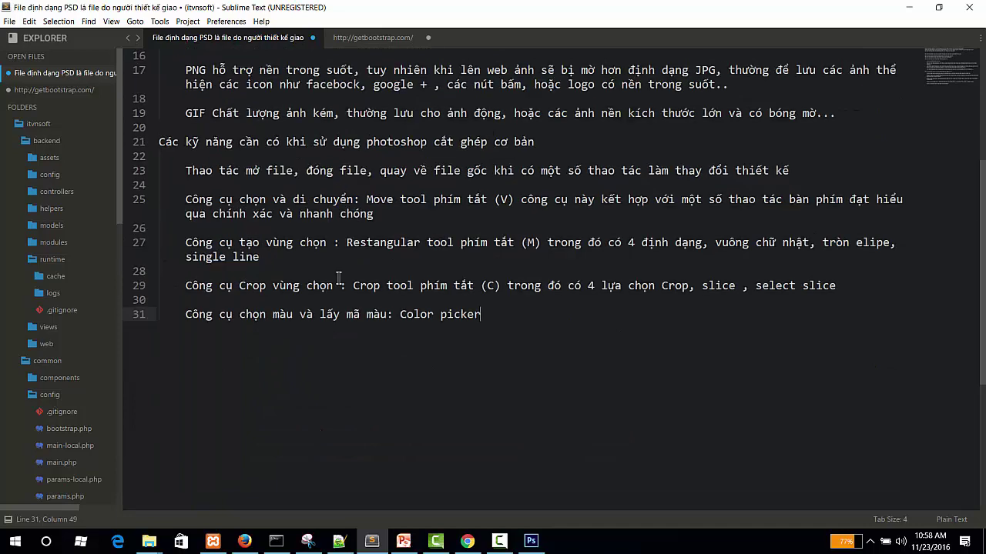
{"action": "key", "text": "ctrl+equal"}
{"action": "left_click", "coordinate": [311, 288]}
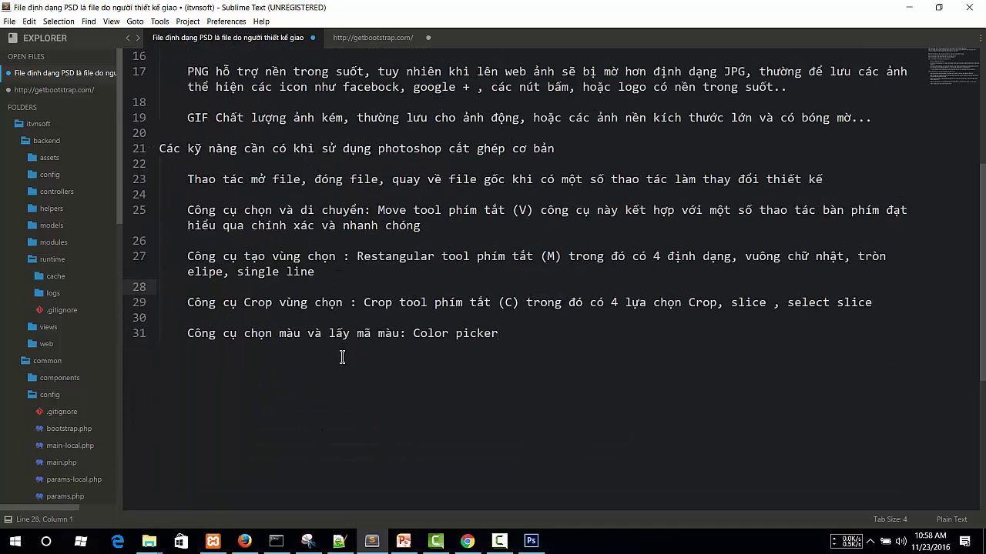
{"action": "scroll", "coordinate": [342, 357], "scroll_direction": "up", "scroll_amount": 4}
{"action": "scroll", "coordinate": [342, 357], "scroll_direction": "down", "scroll_amount": 5}
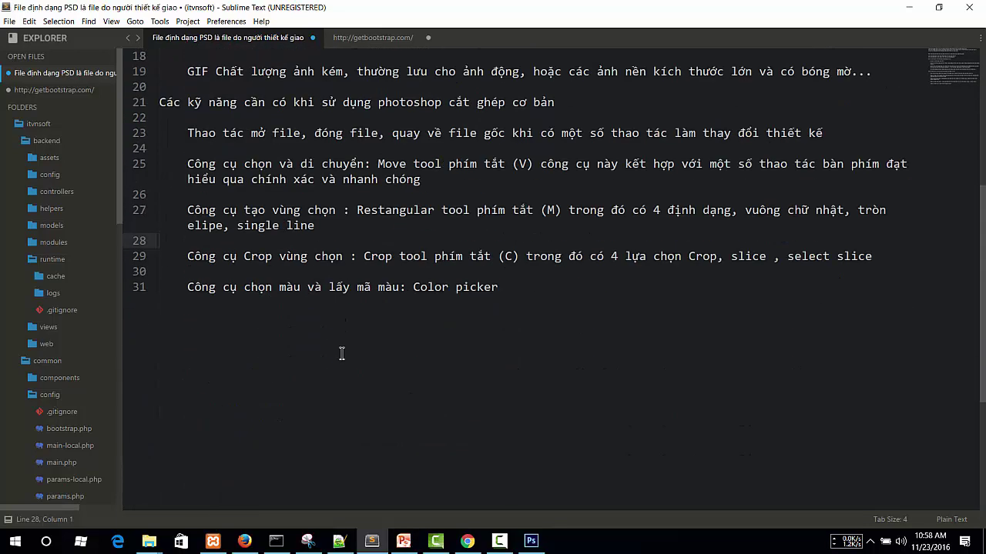
{"action": "left_click", "coordinate": [439, 456]}
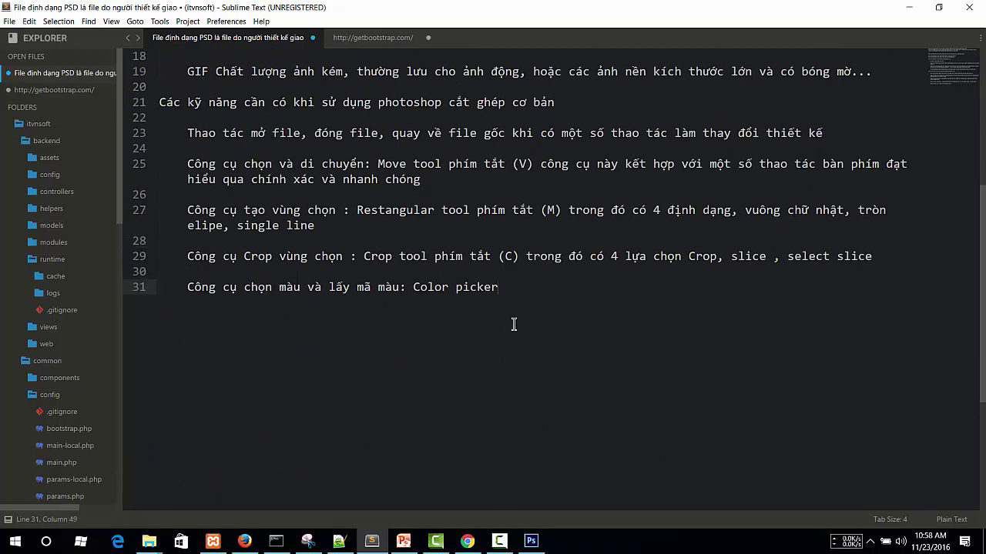
Step: Return to Photoshop and close the Color Picker without applying the sampled colour
{"action": "left_click", "coordinate": [530, 541]}
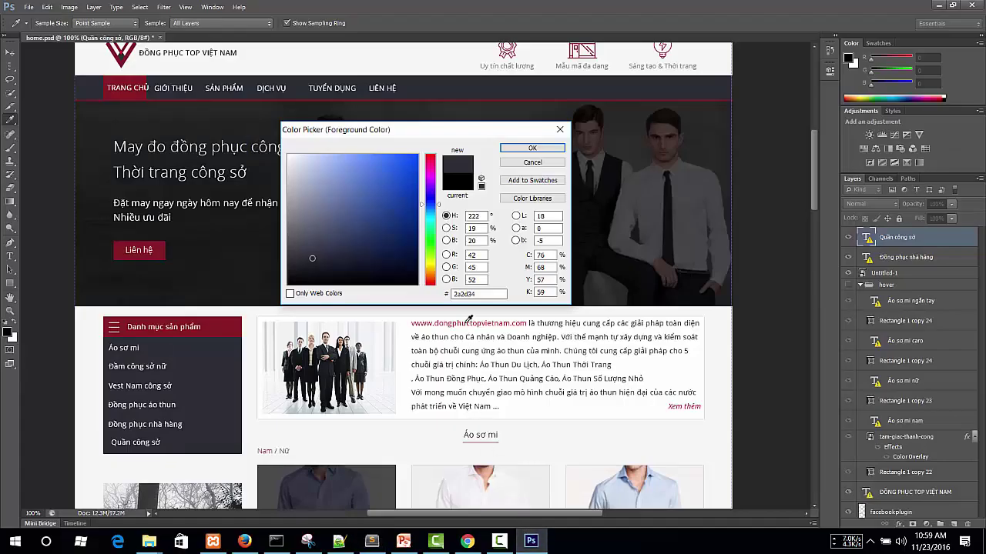
{"action": "left_click", "coordinate": [560, 129]}
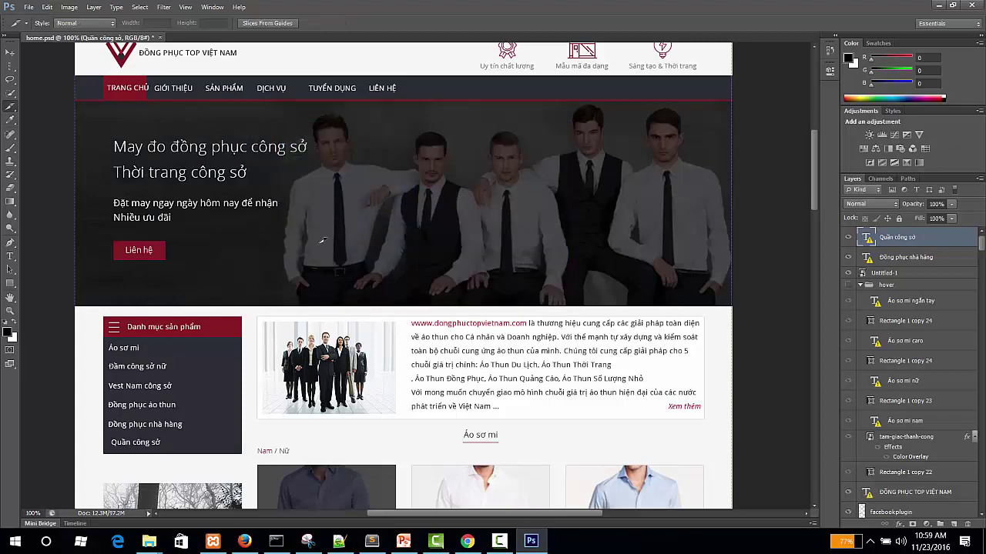
{"action": "scroll", "coordinate": [318, 253], "scroll_direction": "down", "scroll_amount": 6}
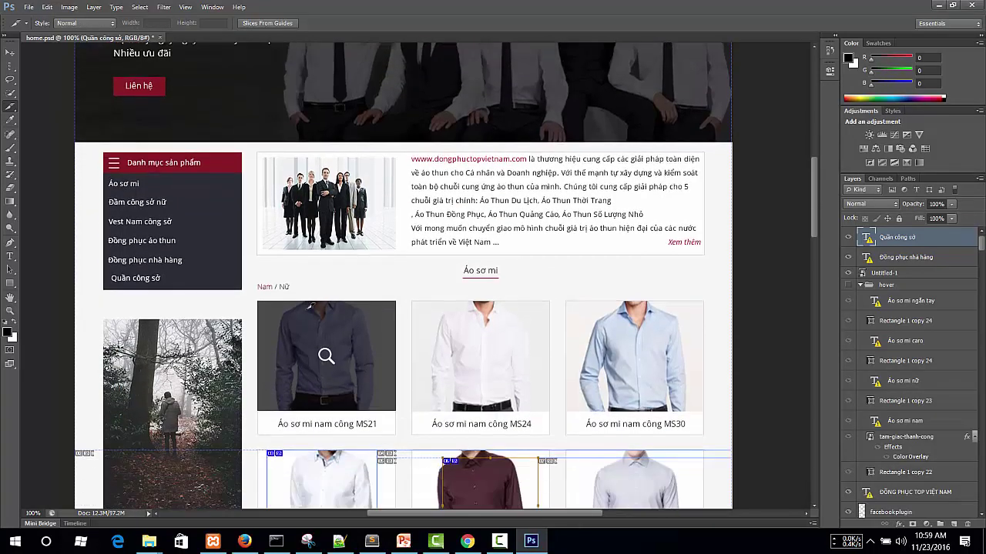
{"action": "scroll", "coordinate": [303, 306], "scroll_direction": "down", "scroll_amount": 5}
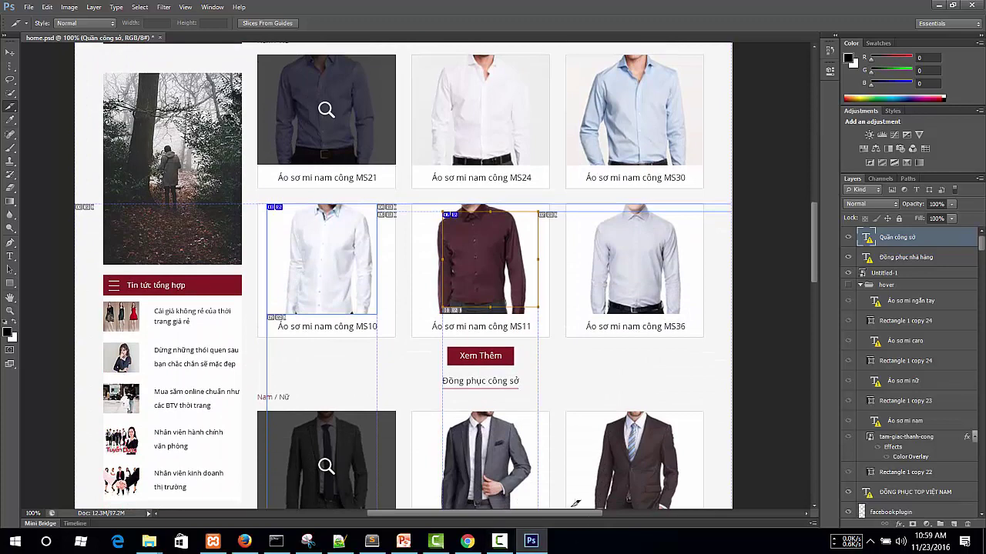
{"action": "left_click", "coordinate": [435, 542]}
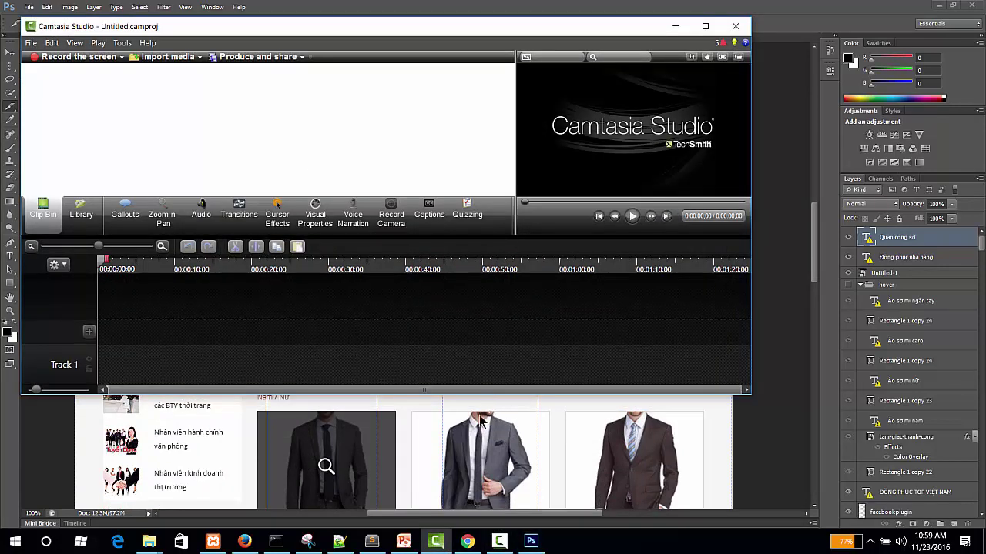
{"action": "left_click", "coordinate": [434, 543]}
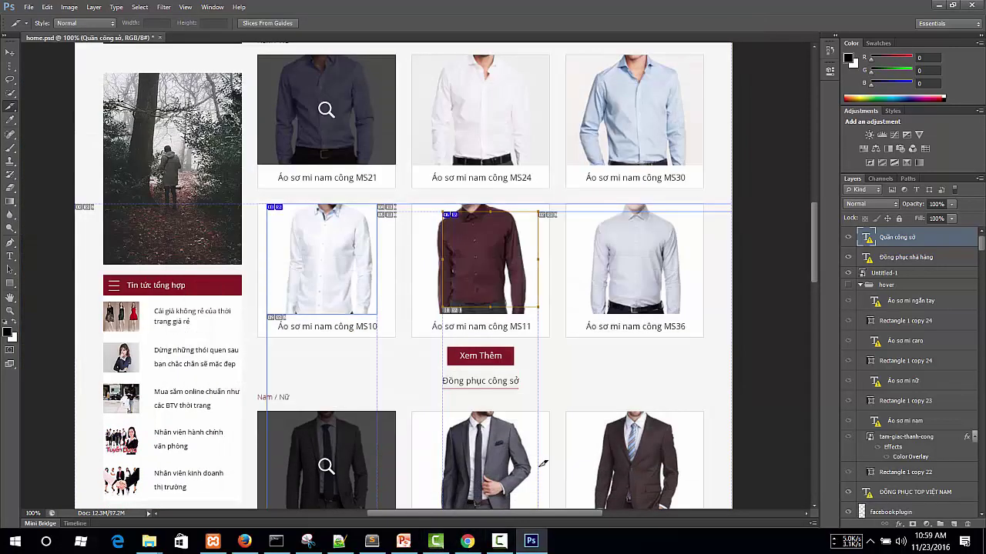